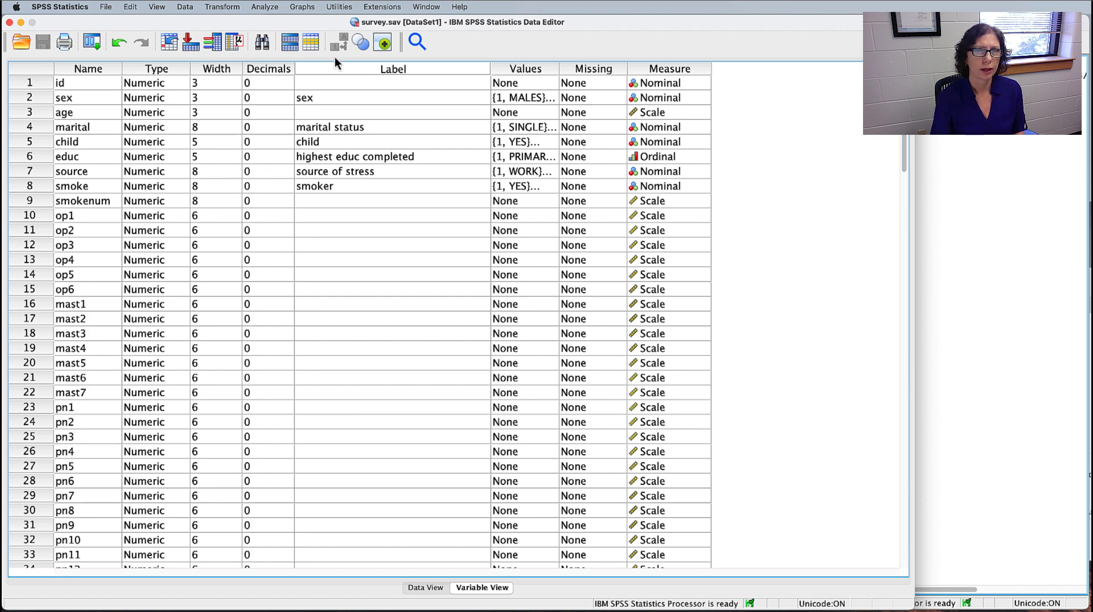
Set up a Frequencies analysis of sex, source and smoke, and paste it as syntax.
{"action": "left_click", "coordinate": [266, 8]}
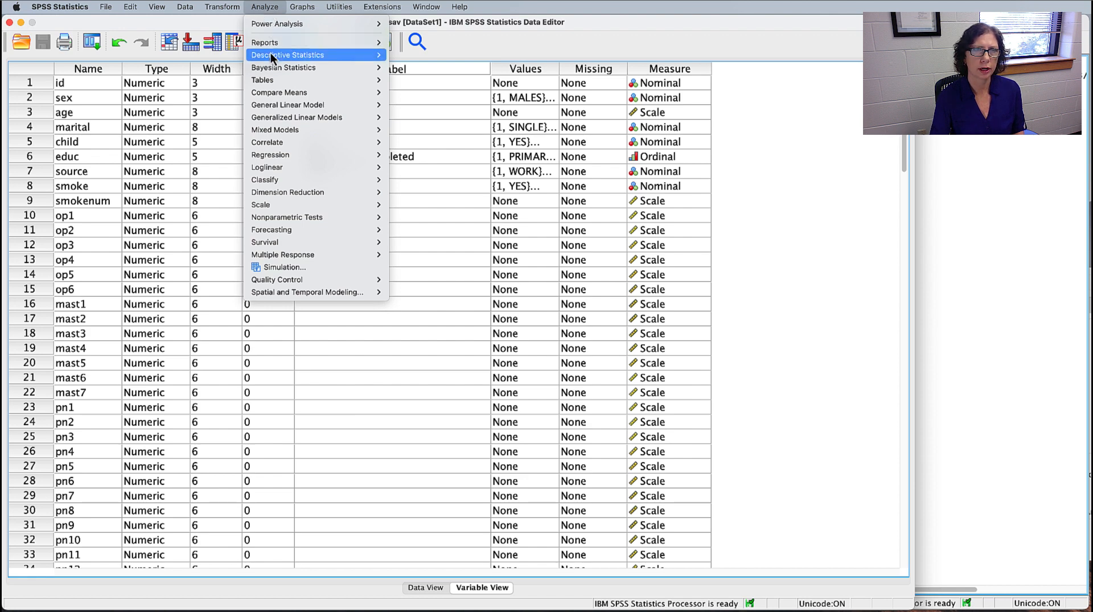
{"action": "mouse_move", "coordinate": [269, 57]}
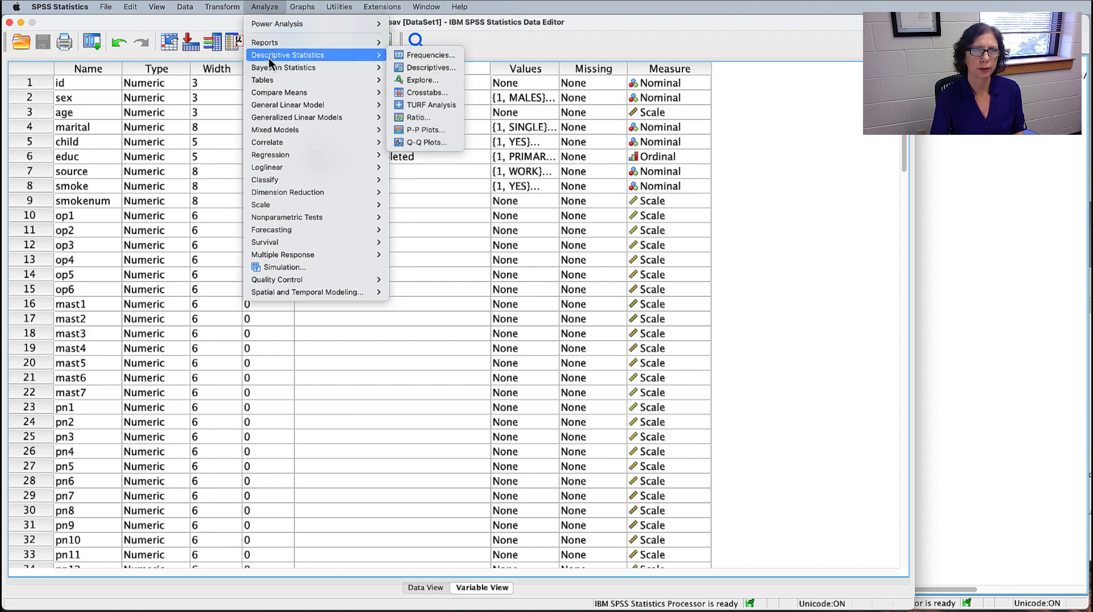
{"action": "left_click", "coordinate": [429, 60]}
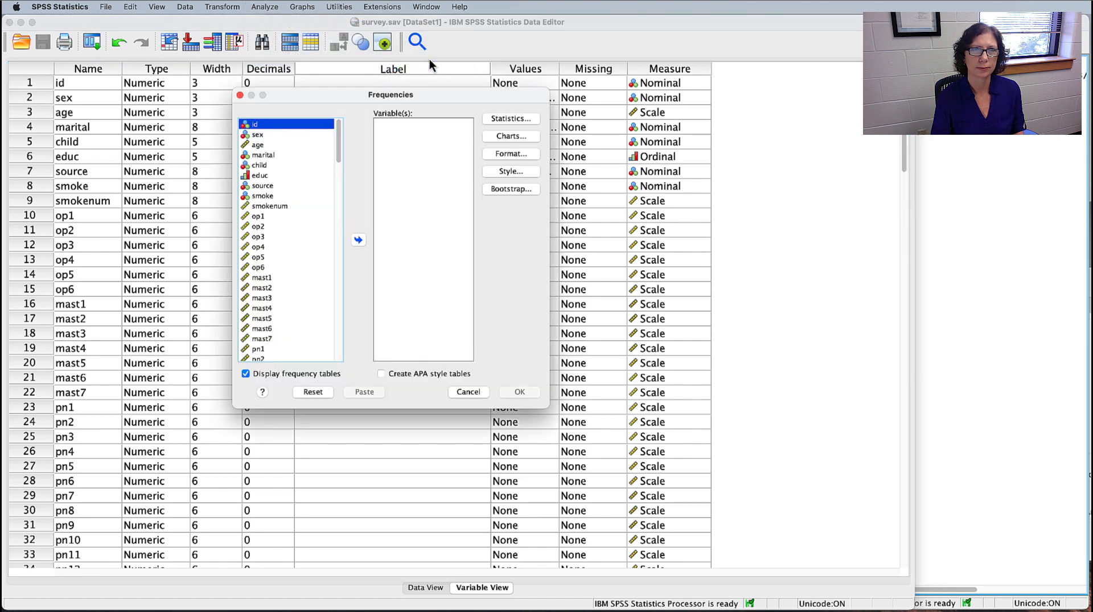
{"action": "left_click", "coordinate": [260, 134]}
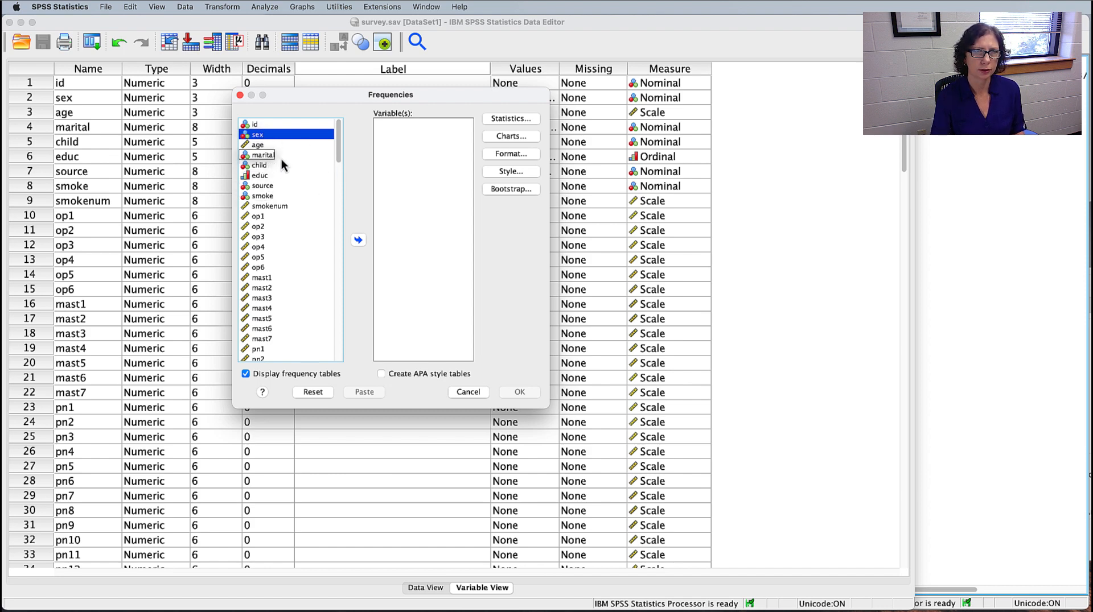
{"action": "left_click", "coordinate": [264, 188], "text": "super"}
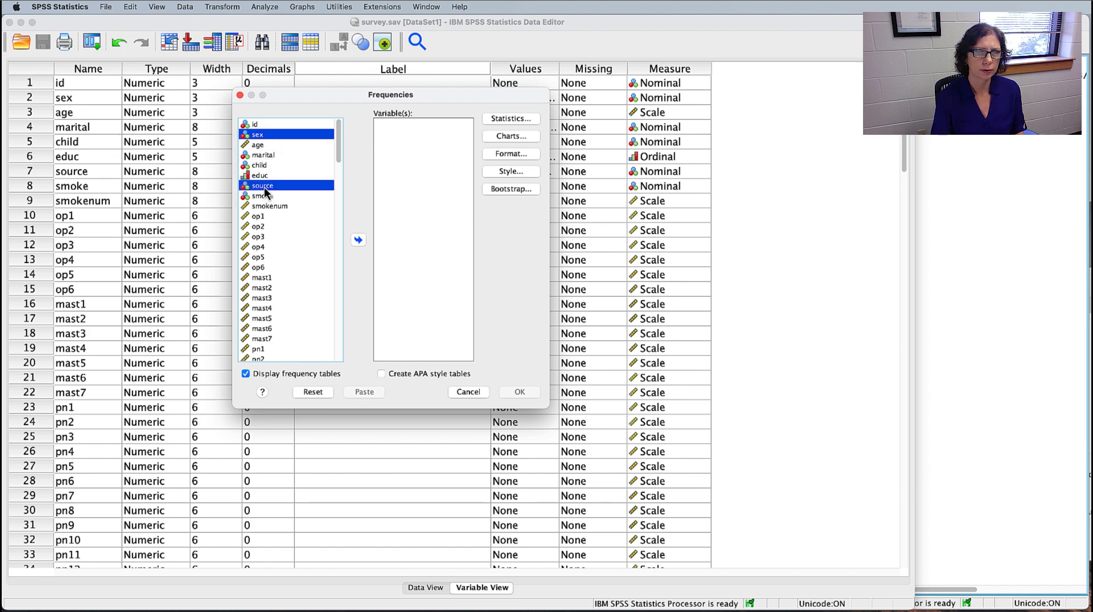
{"action": "left_click", "coordinate": [262, 198], "text": "super"}
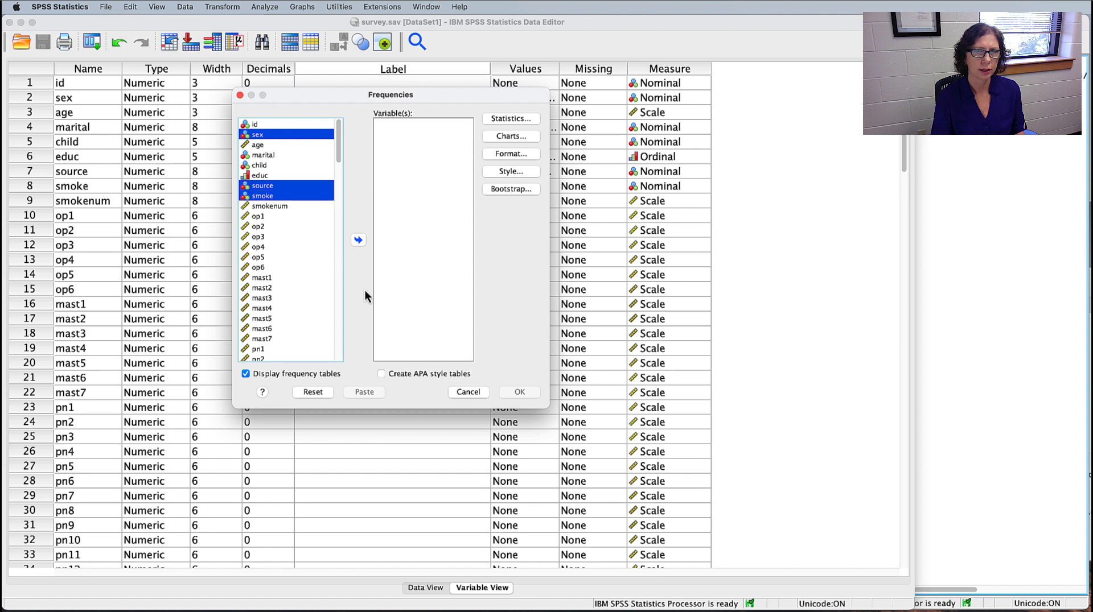
{"action": "left_click", "coordinate": [358, 241]}
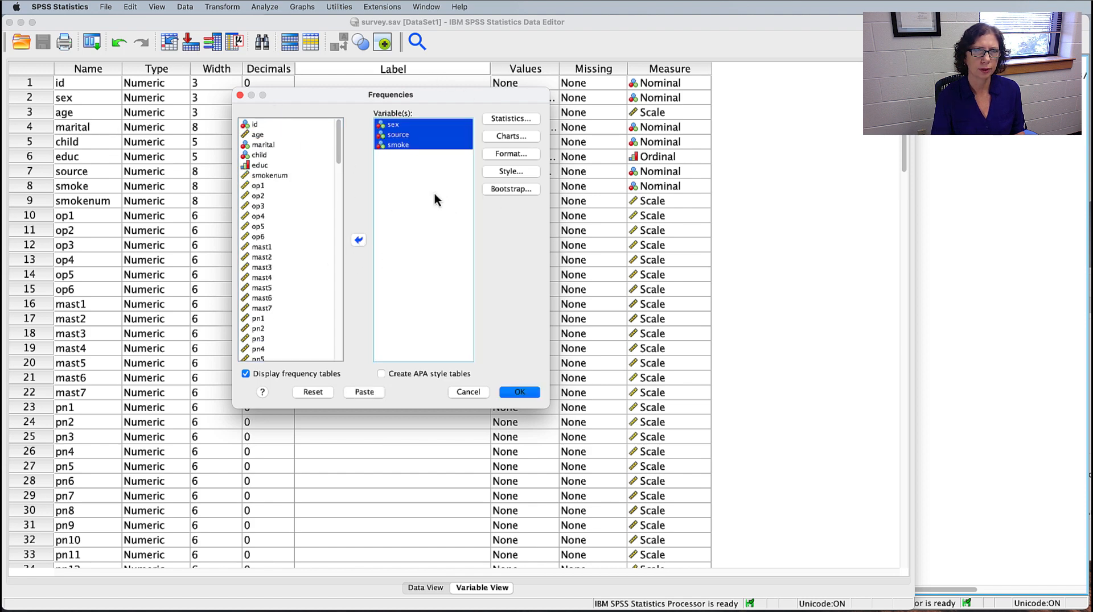
{"action": "left_click", "coordinate": [363, 392]}
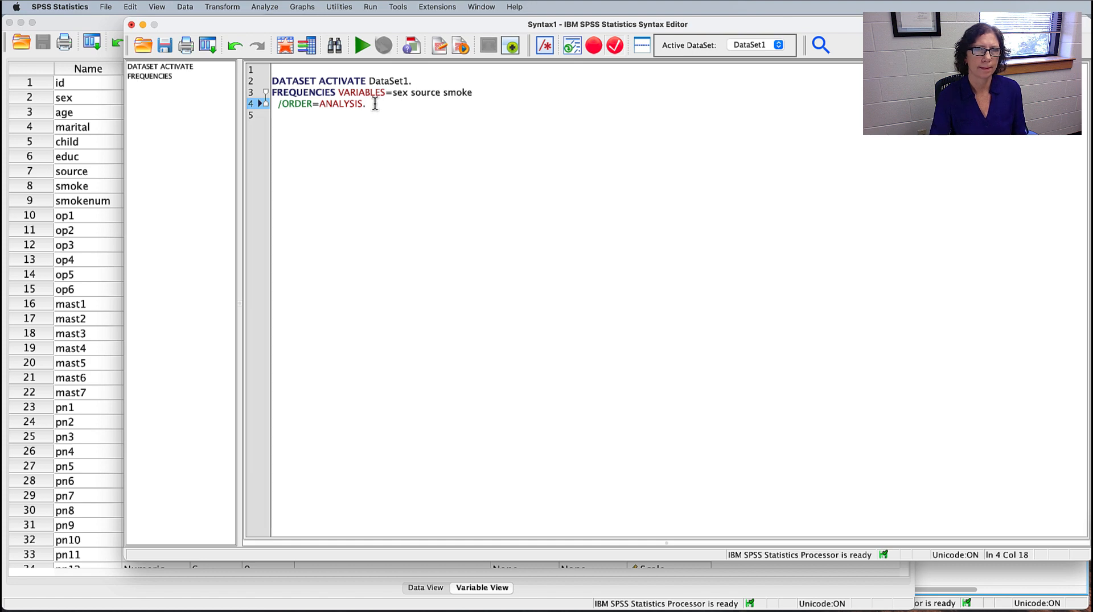
Run the FREQUENCIES command from the syntax and review the statistics and frequency tables for sex, source and smoke.
{"action": "left_click_drag", "start_coordinate": [367, 104], "coordinate": [258, 96]}
{"action": "left_click", "coordinate": [362, 45]}
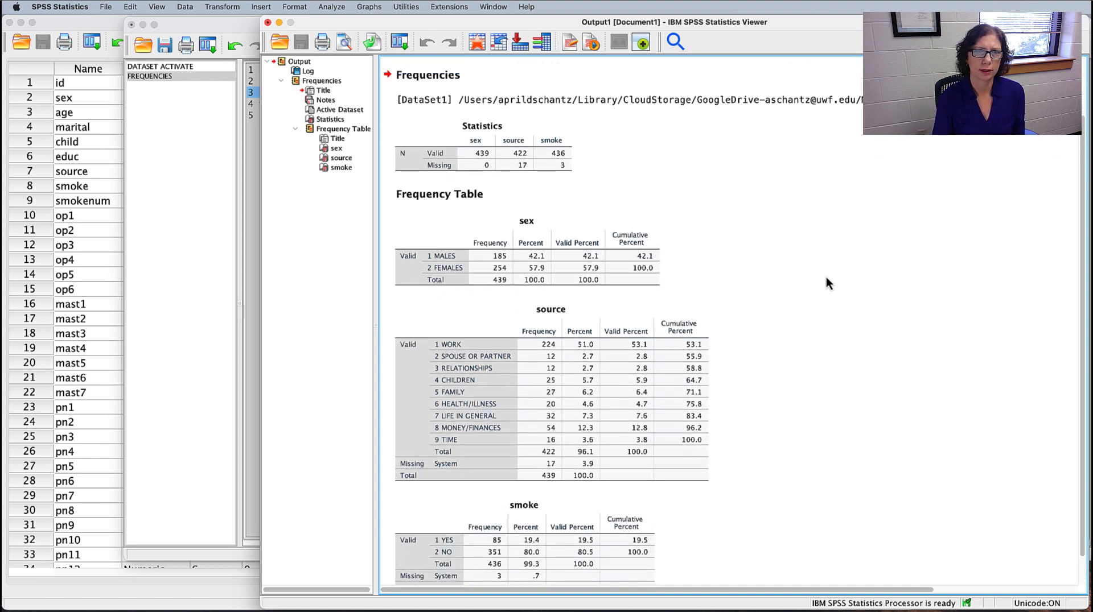
{"action": "left_click", "coordinate": [518, 166]}
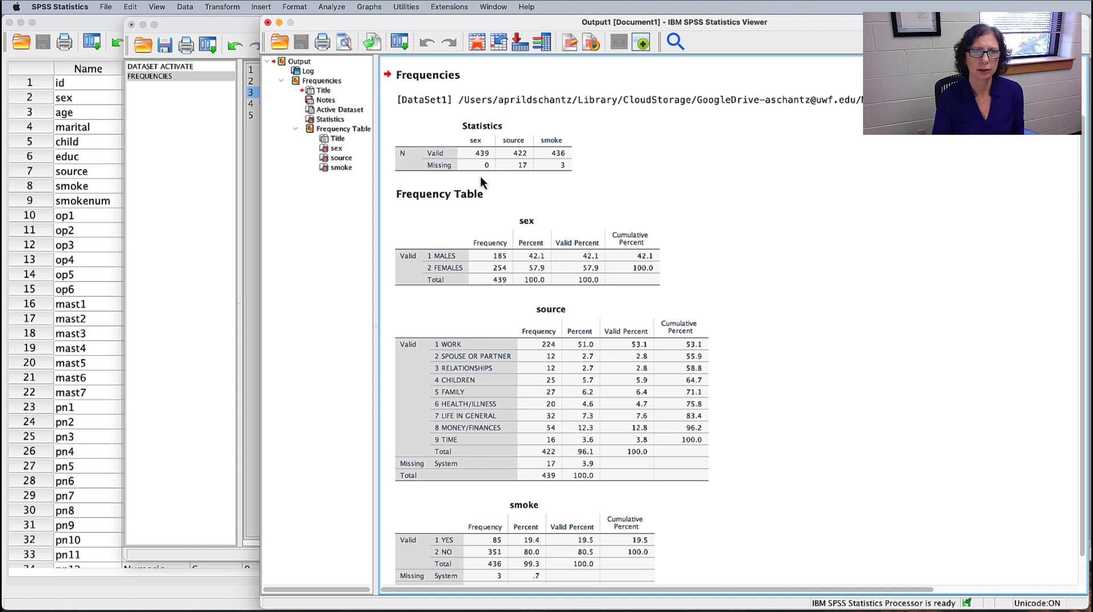
{"action": "scroll", "coordinate": [508, 188], "scroll_direction": "down", "scroll_amount": 1}
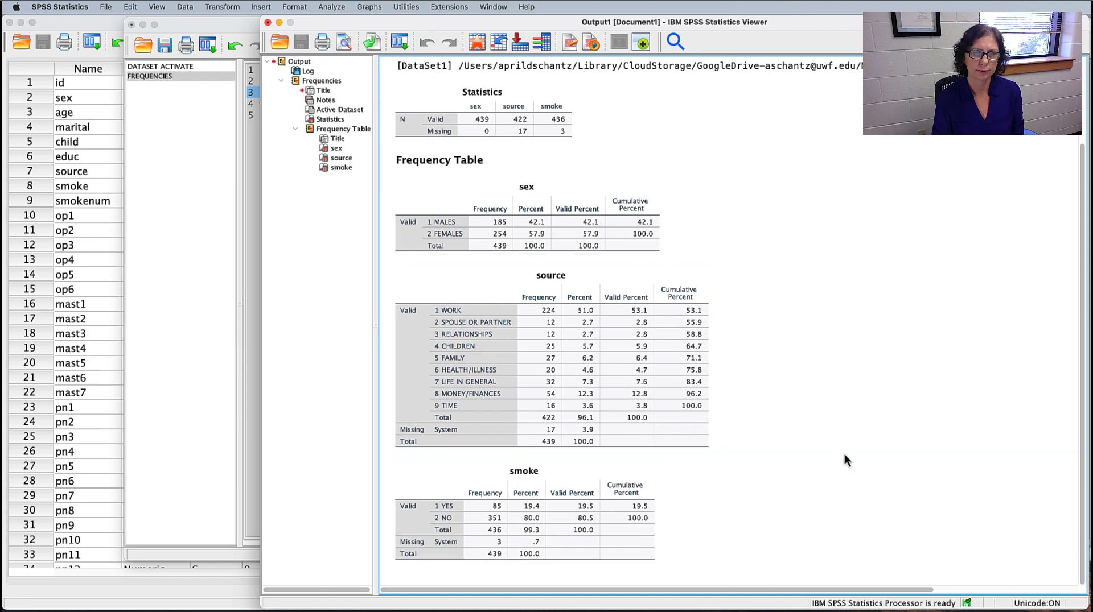
{"action": "scroll", "coordinate": [844, 454], "scroll_direction": "up", "scroll_amount": 1}
{"action": "scroll", "coordinate": [845, 454], "scroll_direction": "down", "scroll_amount": 1}
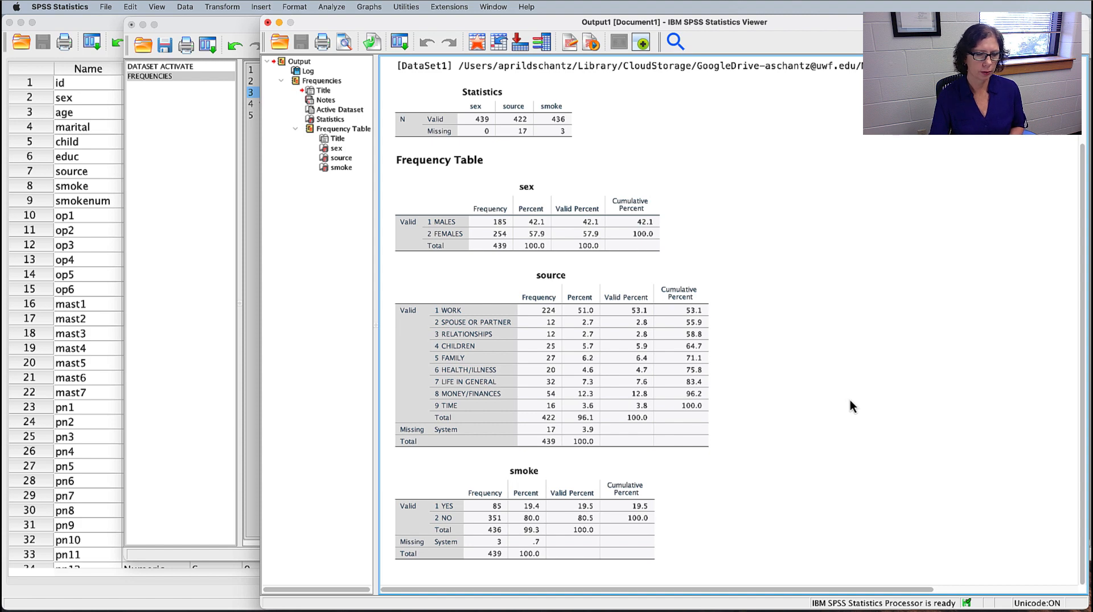
Start a Crosstabs analysis with sex as the row variable and smoke as the column variable.
{"action": "left_click", "coordinate": [336, 9]}
{"action": "mouse_move", "coordinate": [369, 52]}
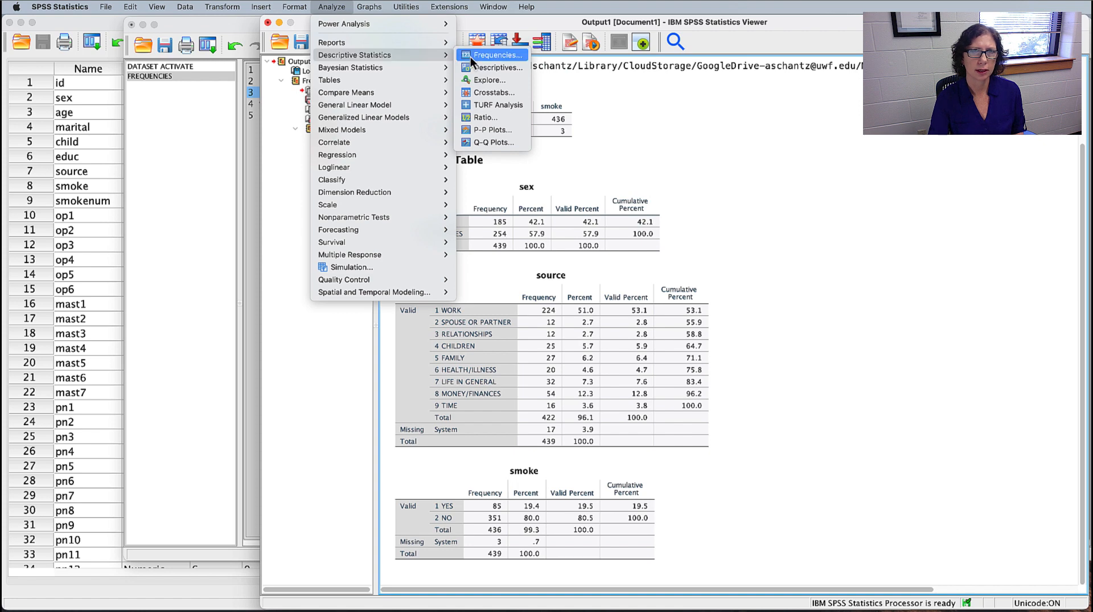
{"action": "left_click", "coordinate": [500, 92]}
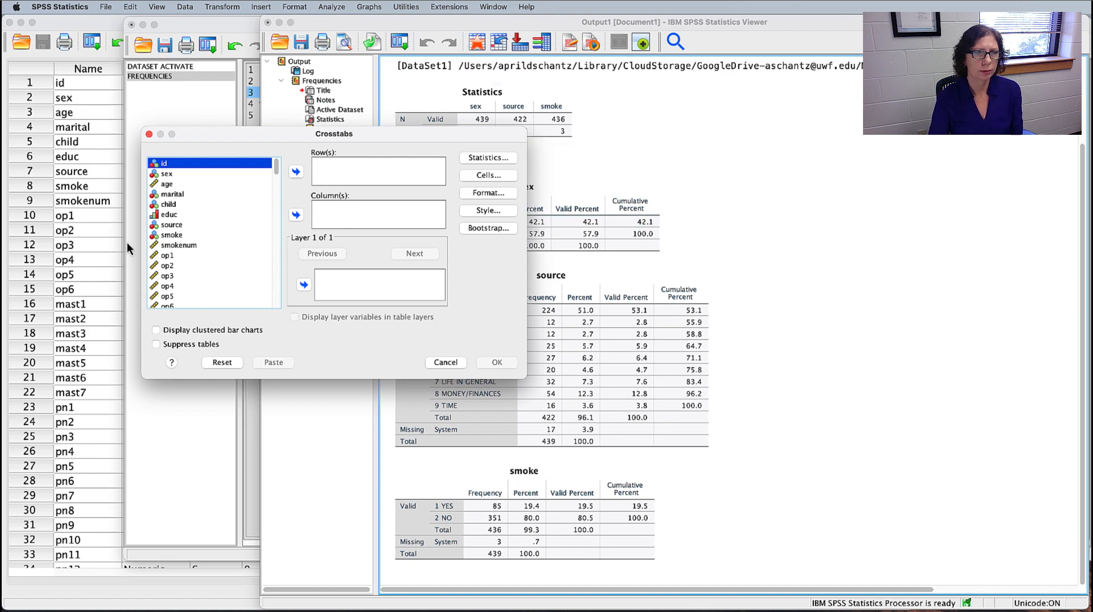
{"action": "left_click", "coordinate": [167, 176]}
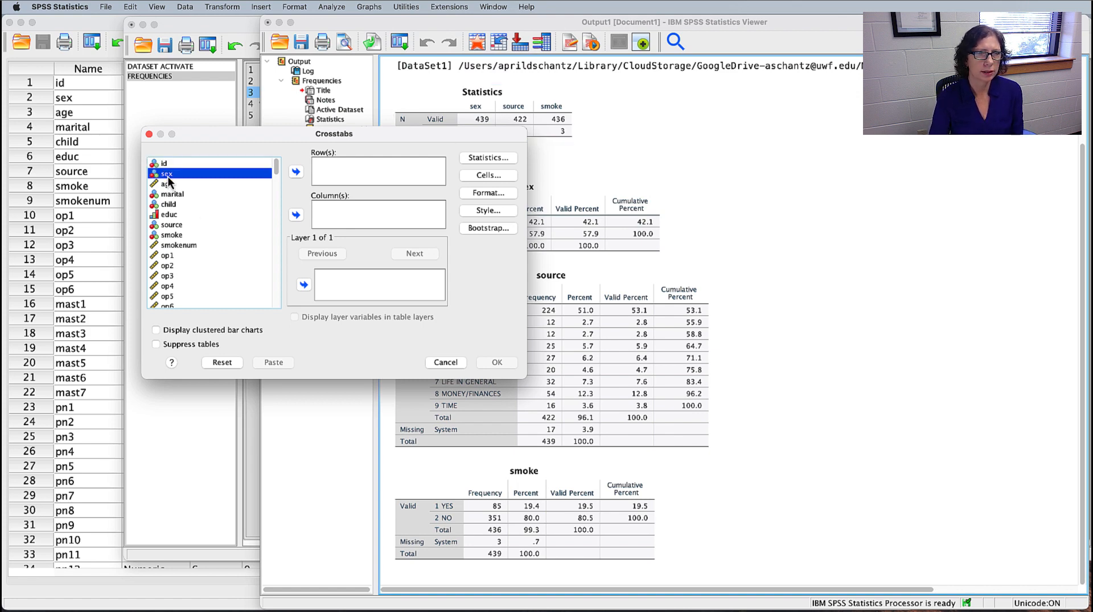
{"action": "left_click", "coordinate": [296, 172]}
{"action": "left_click", "coordinate": [169, 226]}
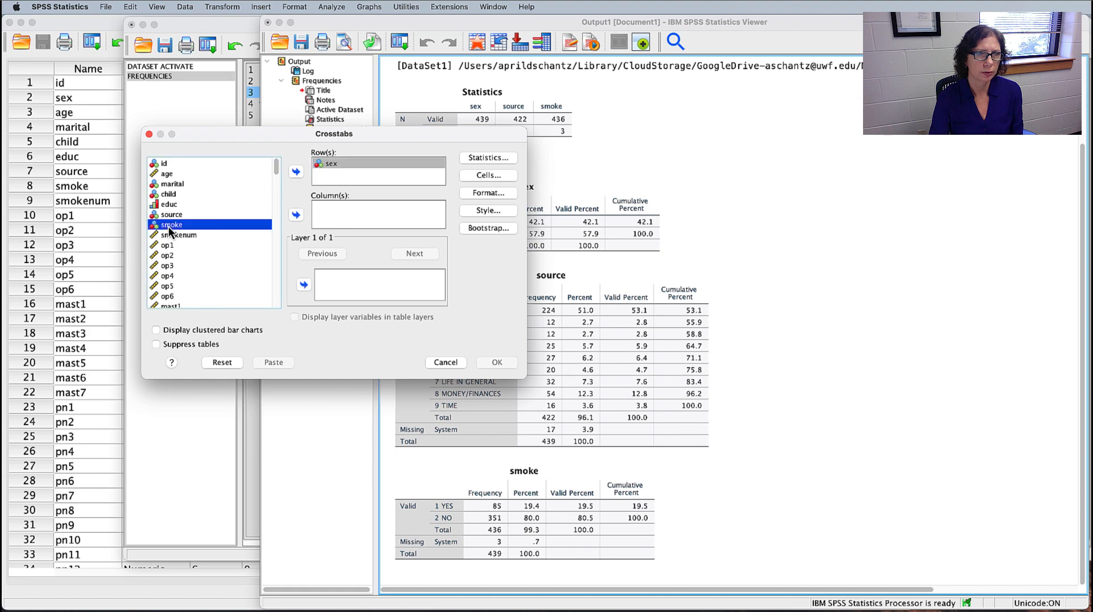
{"action": "left_click", "coordinate": [296, 215]}
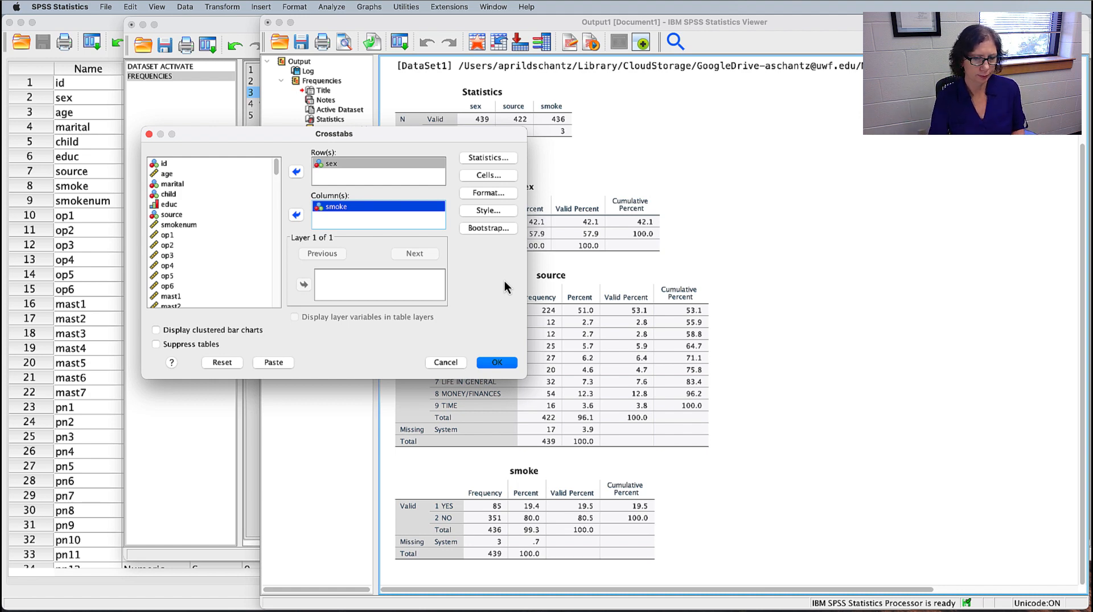
Request the Chi-square and Phi and Cramer's V statistics for the crosstab.
{"action": "left_click", "coordinate": [499, 160]}
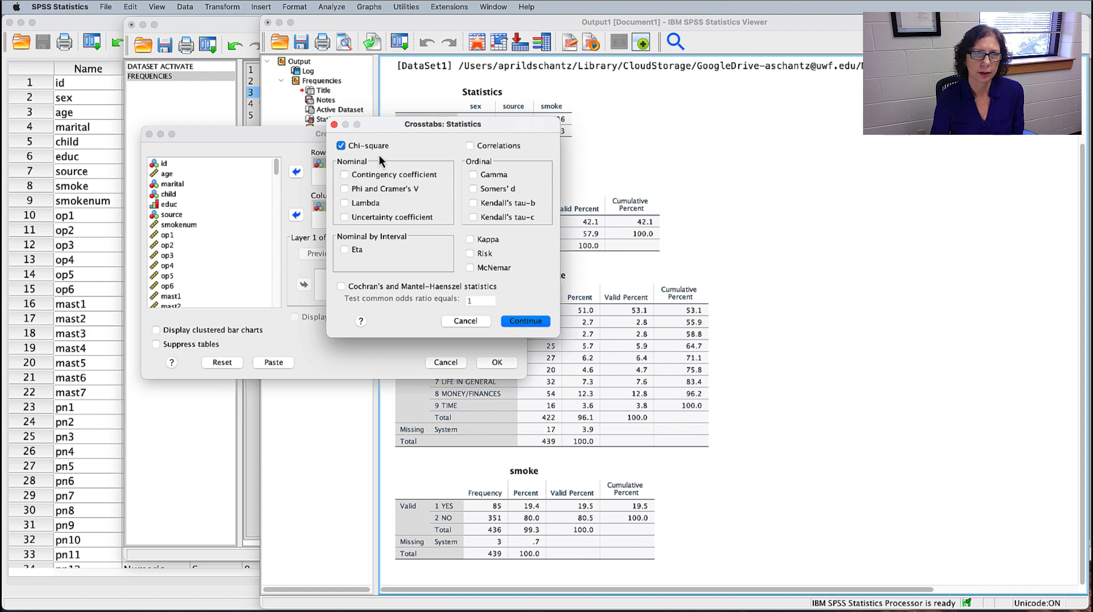
{"action": "left_click", "coordinate": [363, 191]}
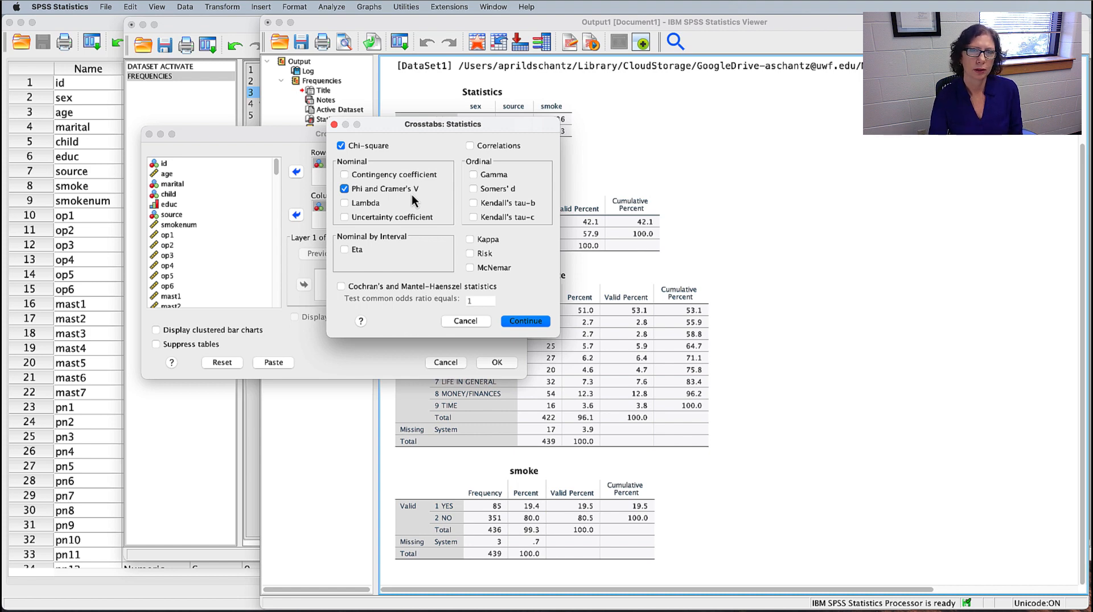
{"action": "left_click", "coordinate": [524, 321]}
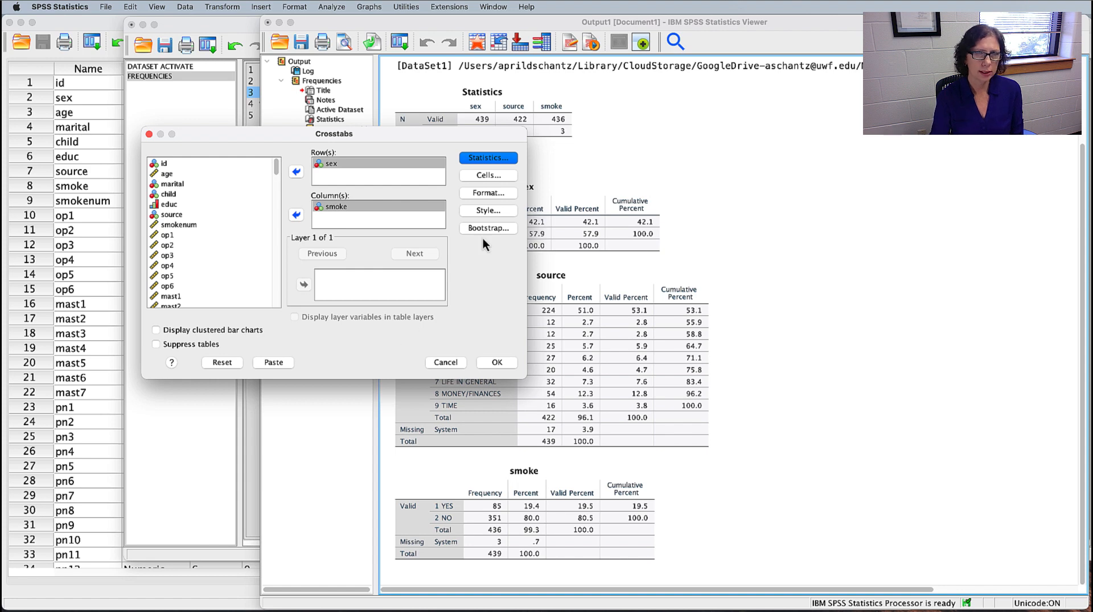
Add expected counts and row percentages to the crosstab cells, and paste the Crosstabs command as syntax.
{"action": "left_click", "coordinate": [495, 176]}
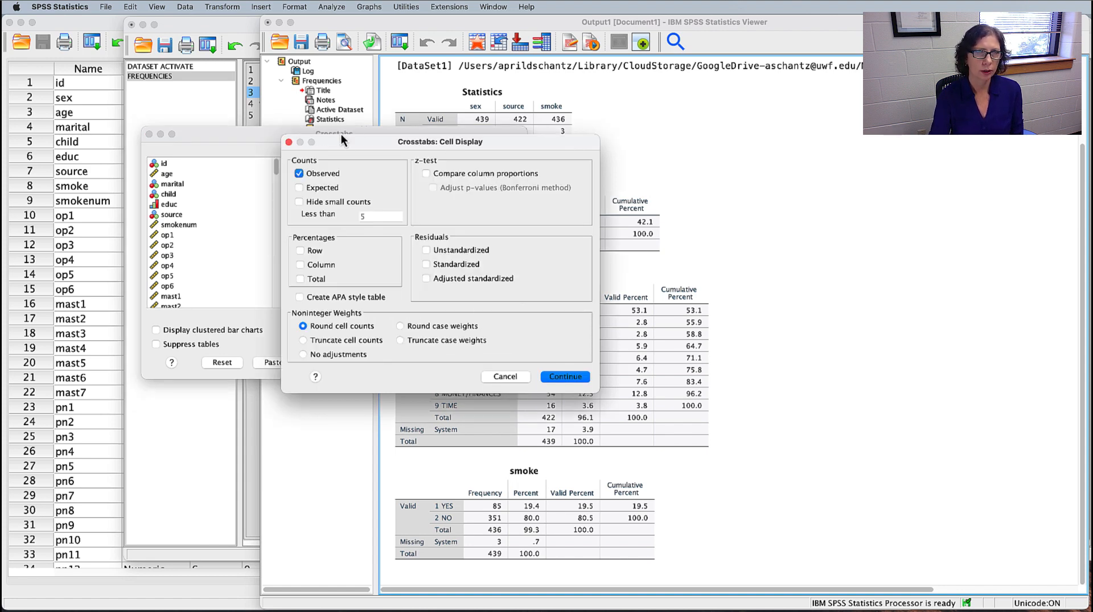
{"action": "left_click", "coordinate": [299, 190]}
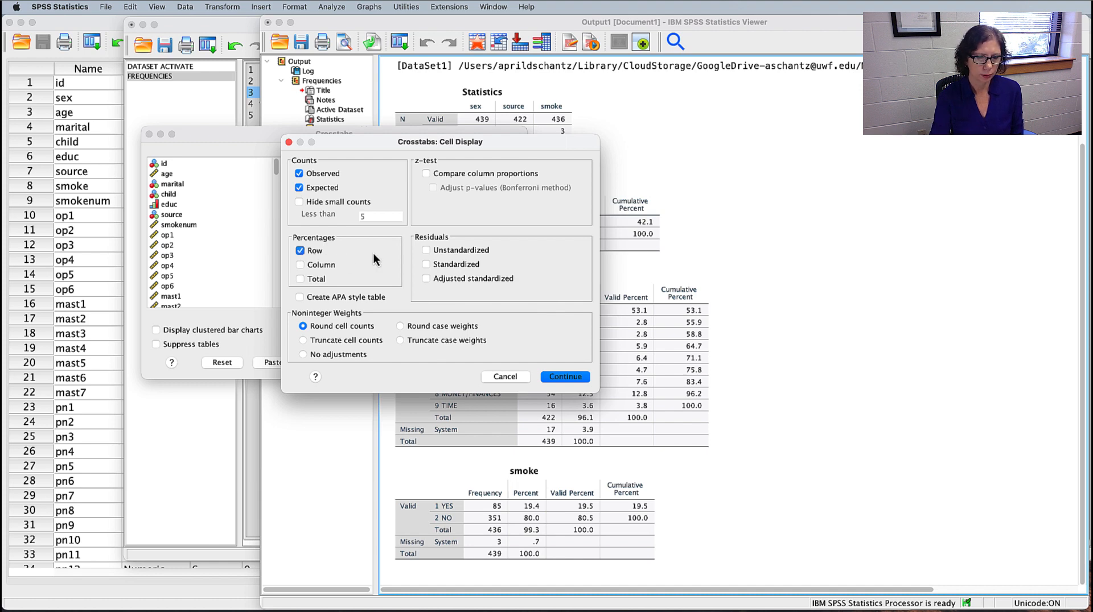
{"action": "left_click", "coordinate": [566, 377]}
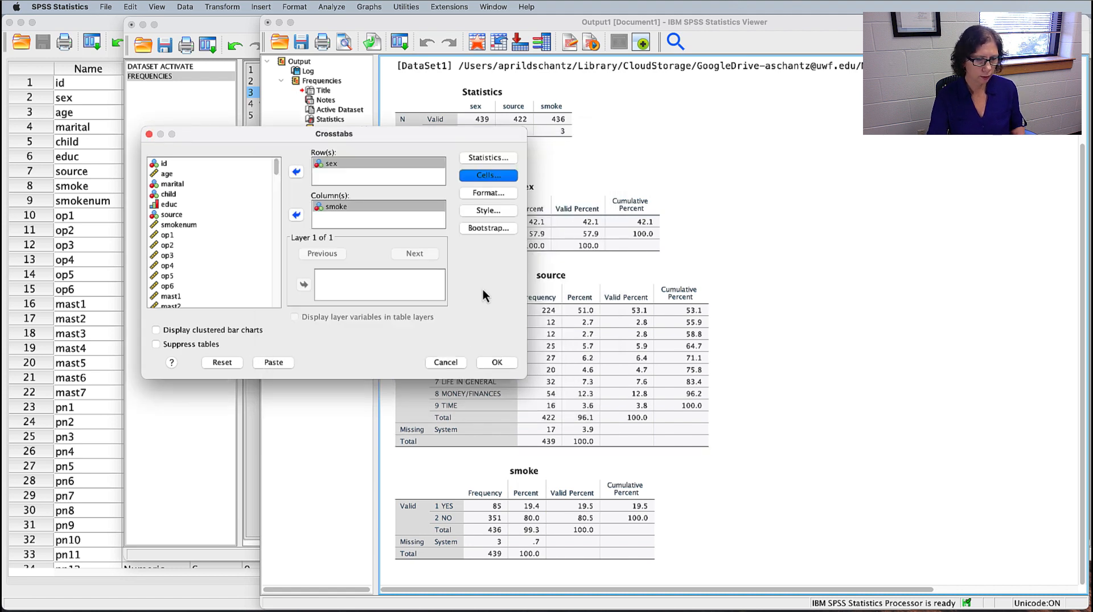
{"action": "left_click", "coordinate": [272, 364]}
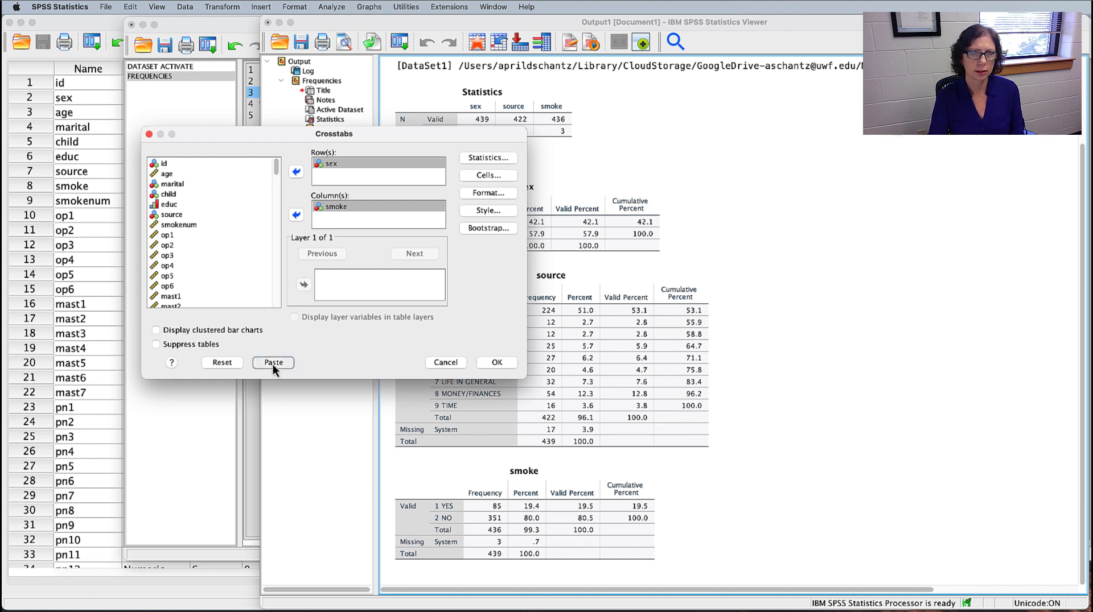
{"action": "key", "text": "super+Tab"}
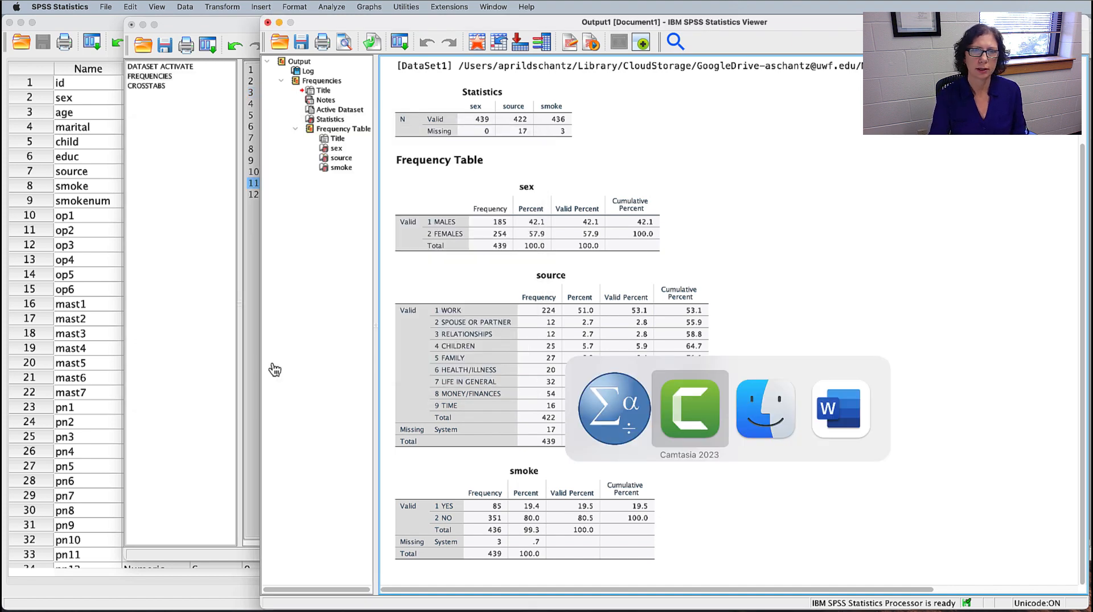
{"action": "key", "text": "super+Tab"}
{"action": "key", "text": "super+Tab"}
{"action": "key", "text": "Escape"}
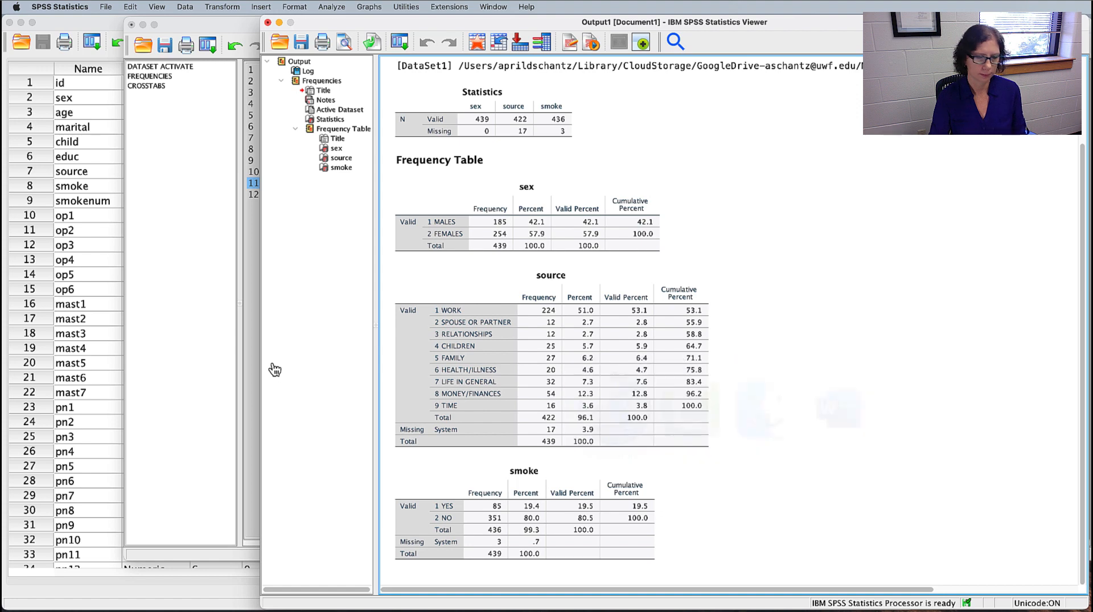
In the syntax file, add the comment "*Test for Independence 2x2 sex-smoke." on its own line above the CROSSTABS command.
{"action": "key", "text": "super+grave"}
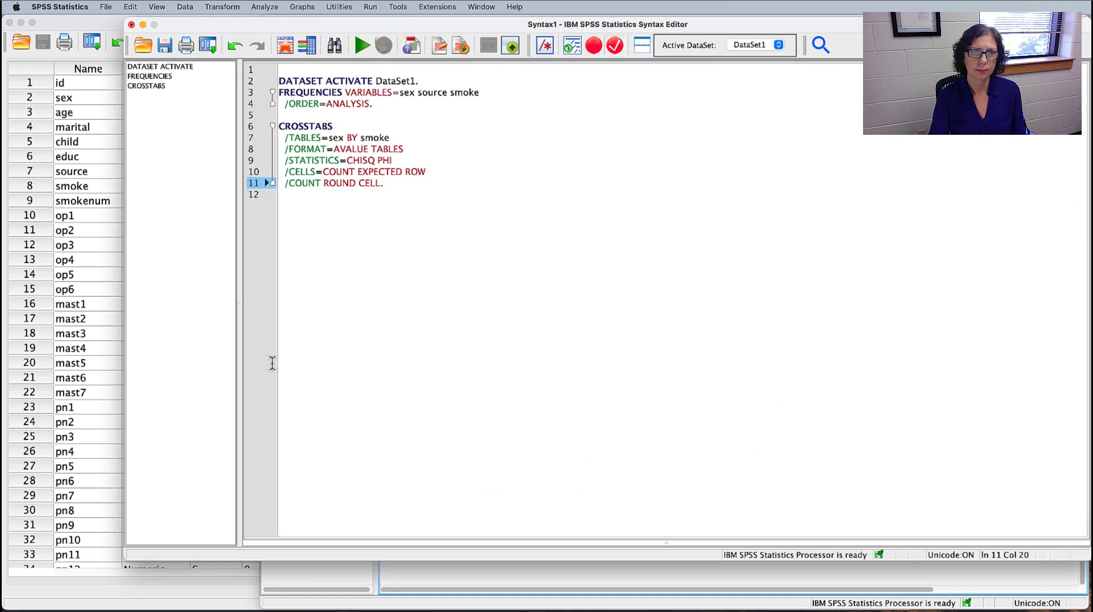
{"action": "left_click", "coordinate": [392, 117]}
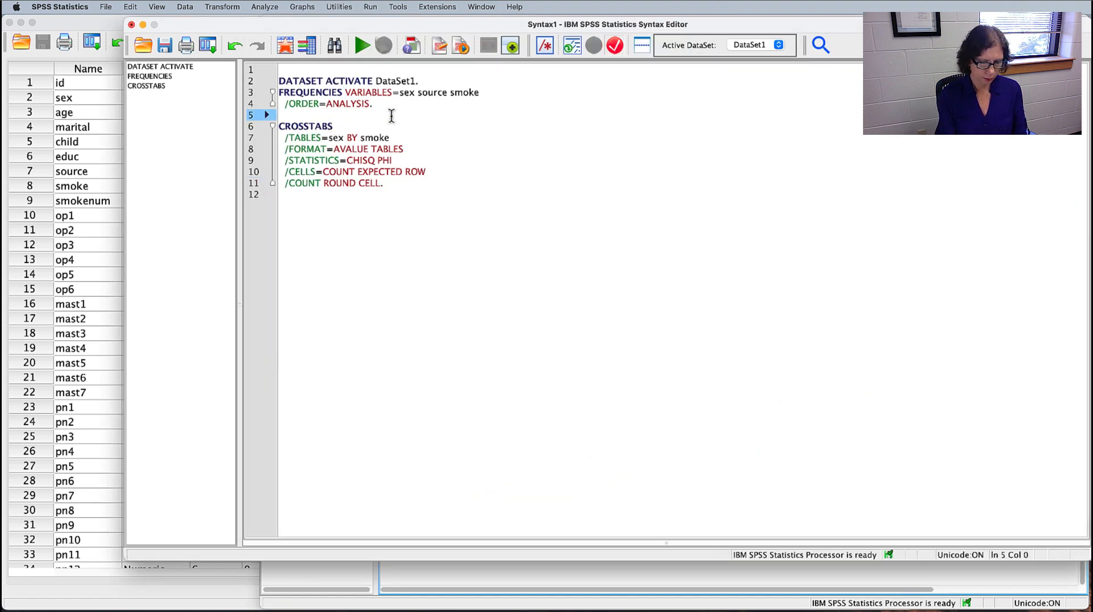
{"action": "key", "text": "Return"}
{"action": "type", "text": "*"}
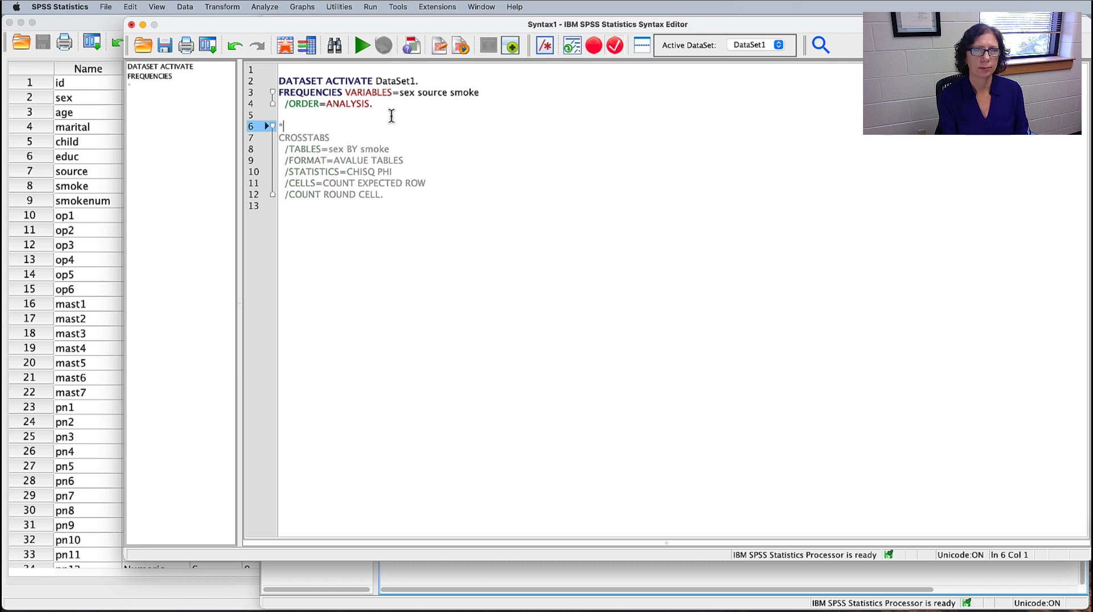
{"action": "type", "text": "Test for In"}
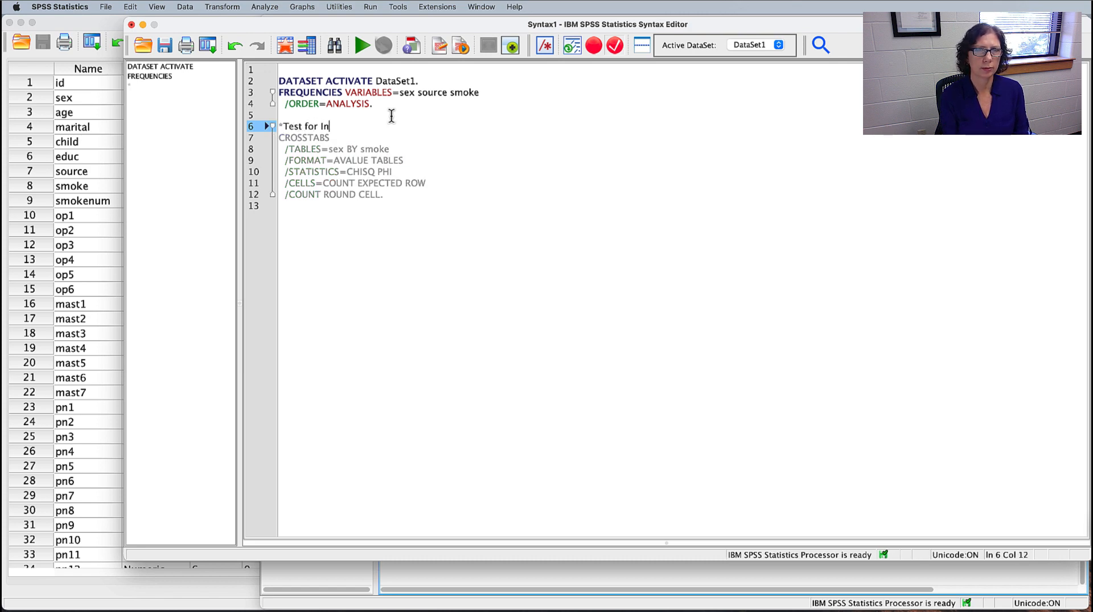
{"action": "type", "text": "depen"}
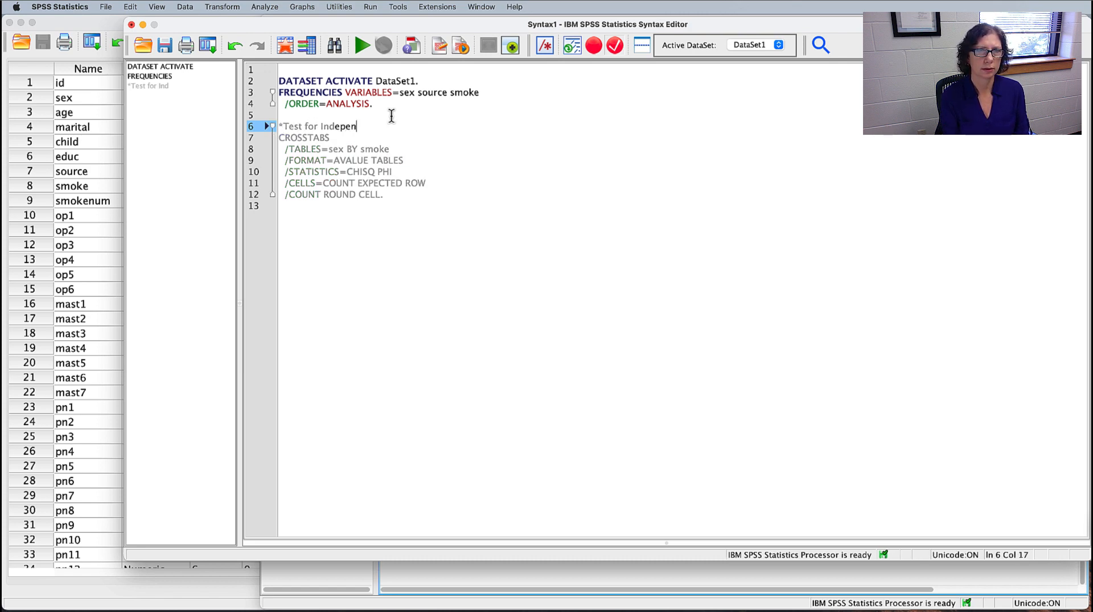
{"action": "type", "text": "dence 2"}
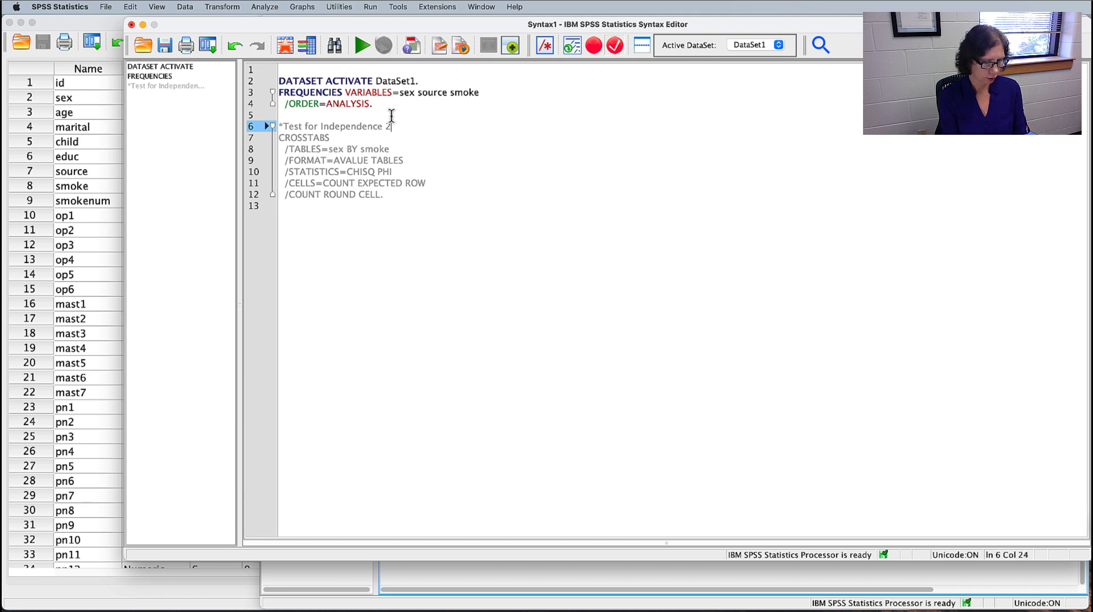
{"action": "type", "text": "x2 sex"}
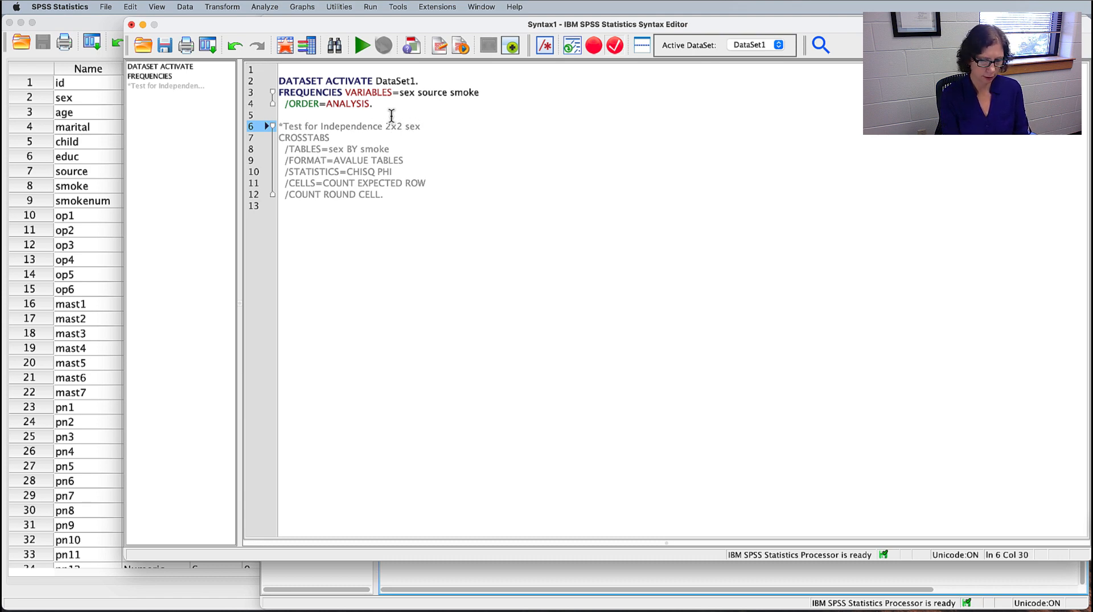
{"action": "type", "text": "-smoke."}
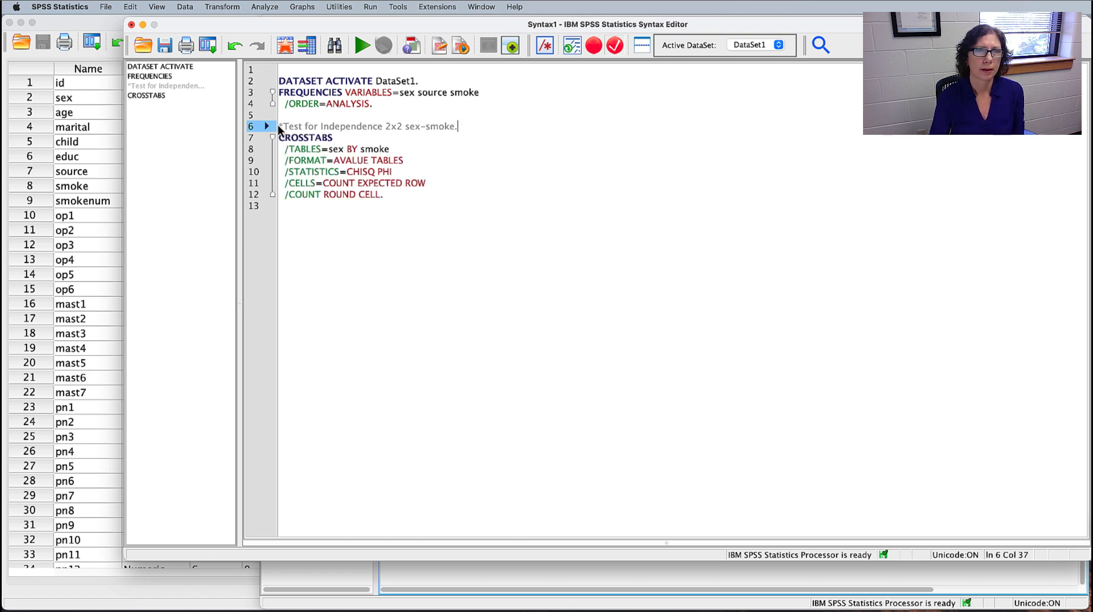
Run the "*Test for Independence 2x2 sex-smoke." comment and the CROSSTABS command below it from the syntax file.
{"action": "left_click_drag", "start_coordinate": [281, 125], "coordinate": [401, 206]}
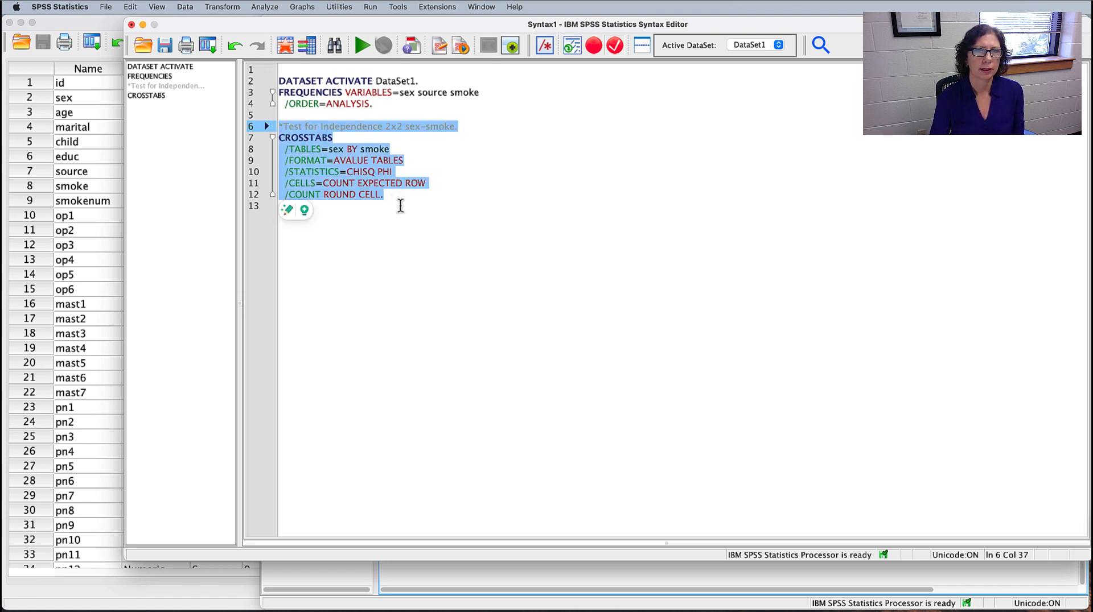
{"action": "left_click", "coordinate": [362, 45]}
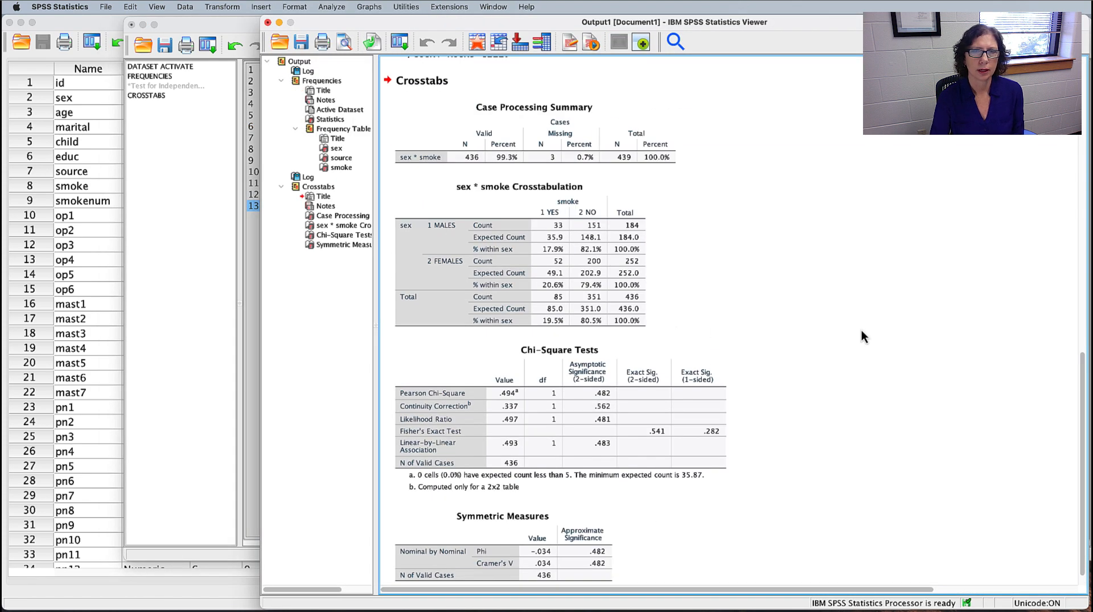
Examine the observed counts, expected counts and row totals in the sex * smoke Crosstabulation to check the expected cell count assumption.
{"action": "scroll", "coordinate": [862, 330], "scroll_direction": "down", "scroll_amount": 1}
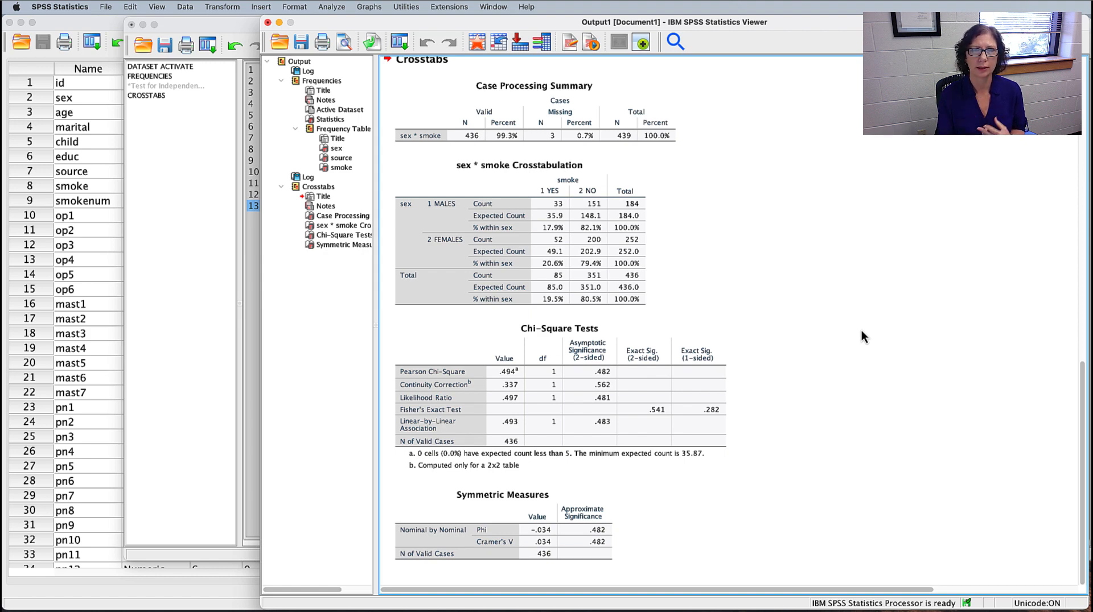
{"action": "left_click", "coordinate": [565, 198]}
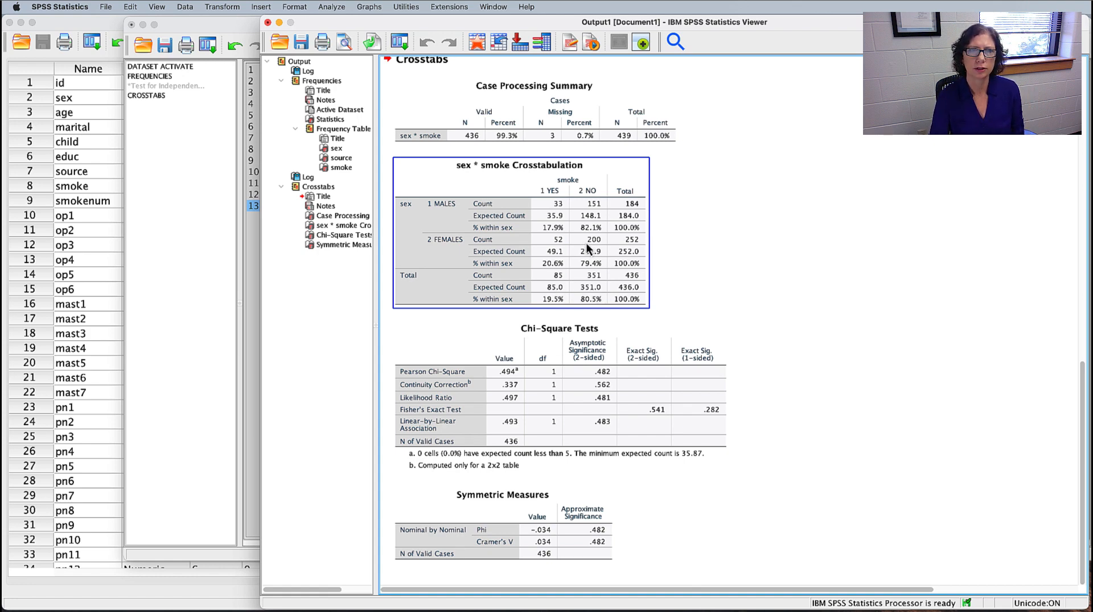
{"action": "left_click", "coordinate": [924, 326]}
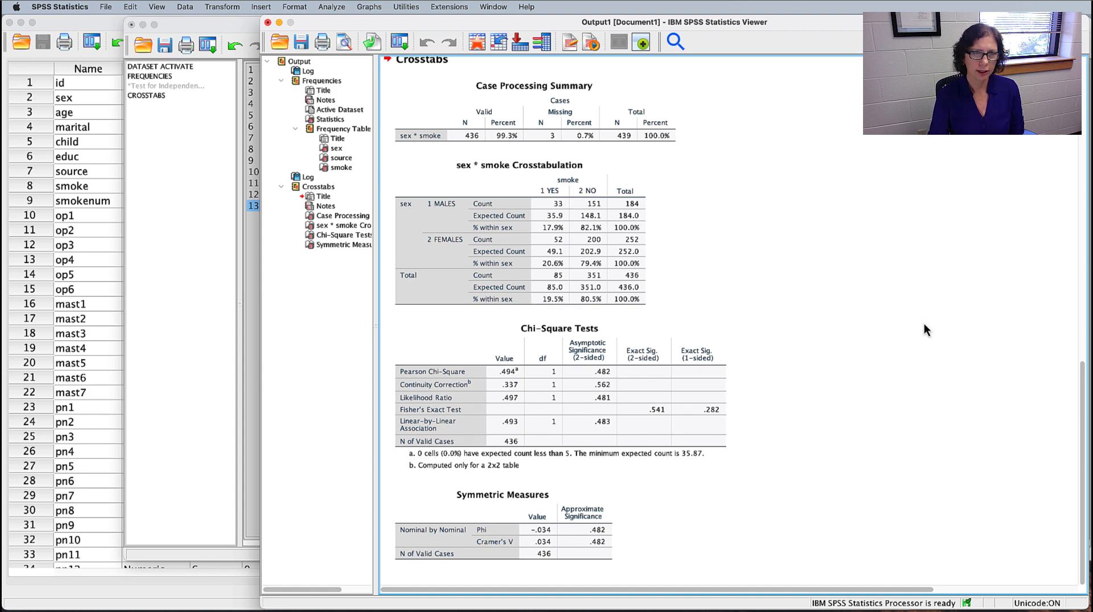
{"action": "left_click", "coordinate": [573, 225]}
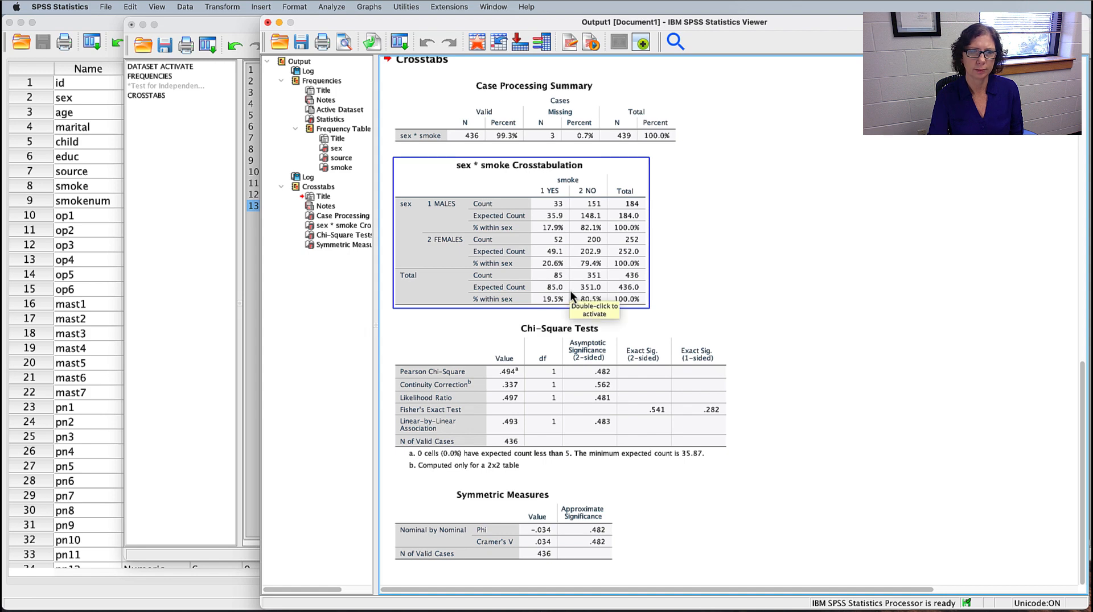
{"action": "left_click", "coordinate": [814, 301]}
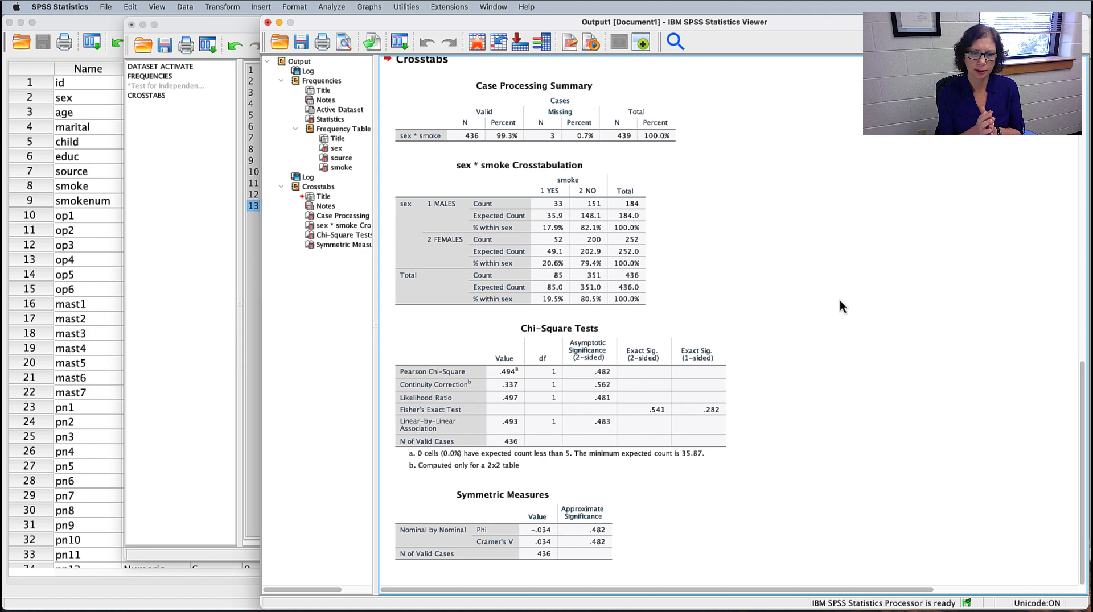
{"action": "left_click", "coordinate": [485, 194]}
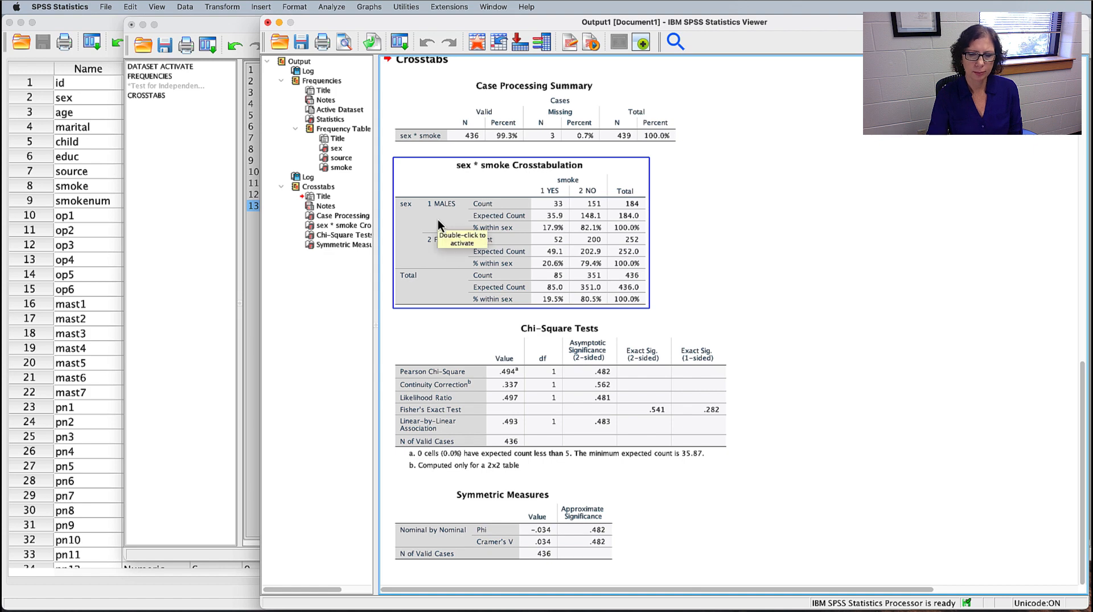
{"action": "left_click", "coordinate": [697, 311]}
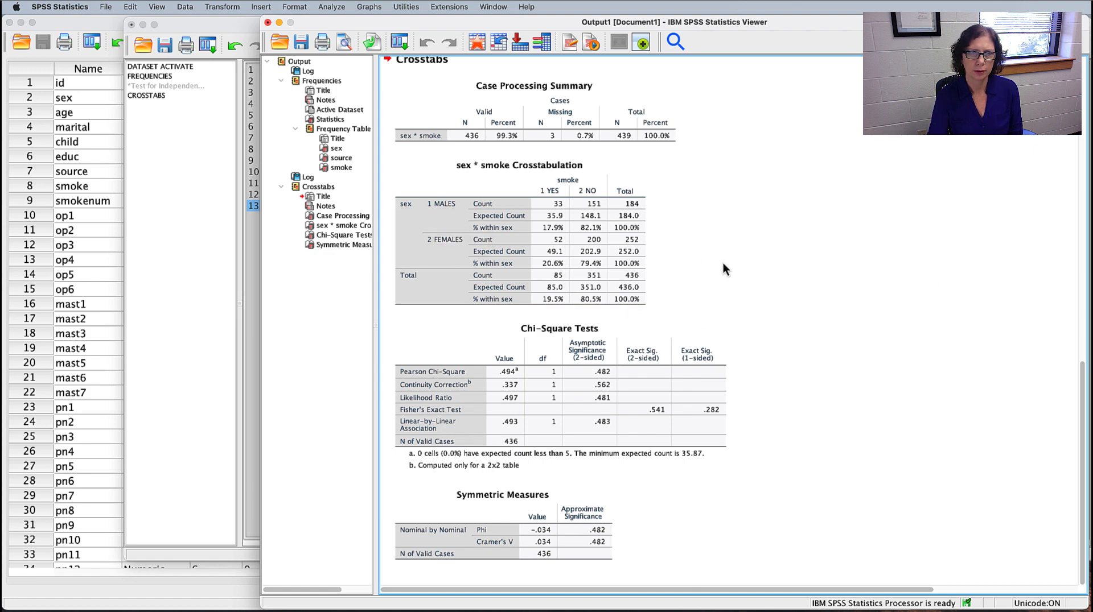
{"action": "left_click", "coordinate": [479, 208]}
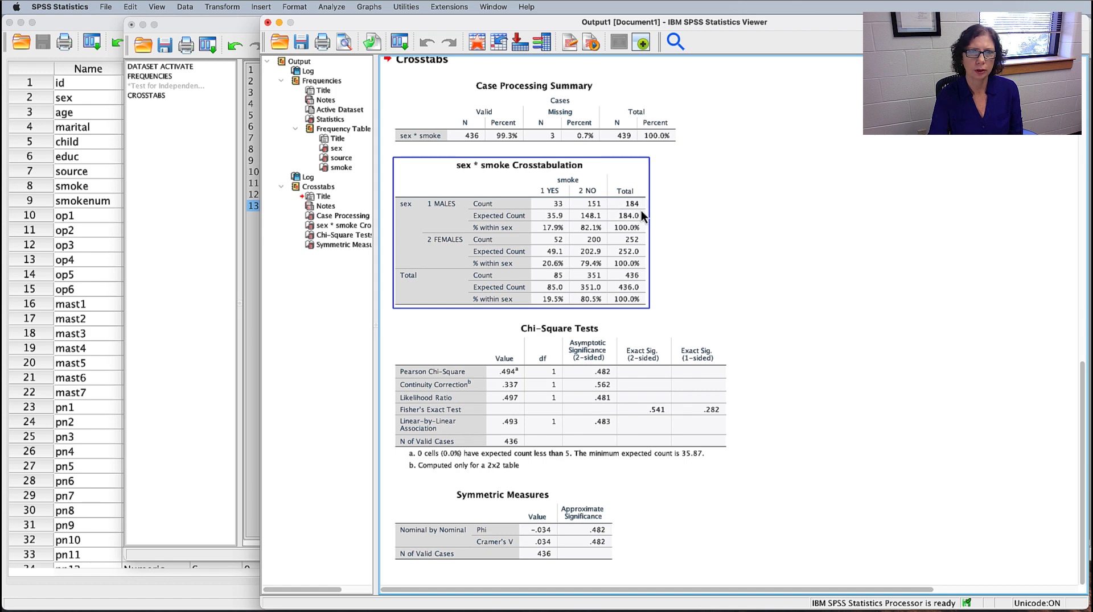
Compare the male total in the crosstabulation with the sex frequency table and the missing smoke cases in the Statistics table.
{"action": "scroll", "coordinate": [634, 236], "scroll_direction": "up", "scroll_amount": 15}
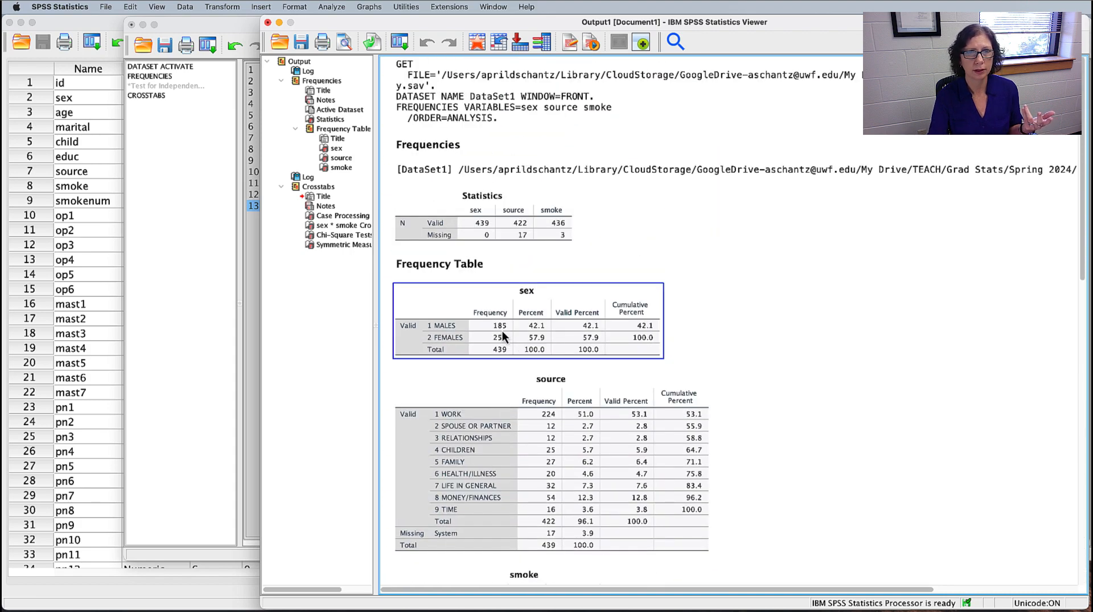
{"action": "scroll", "coordinate": [790, 323], "scroll_direction": "down", "scroll_amount": 15}
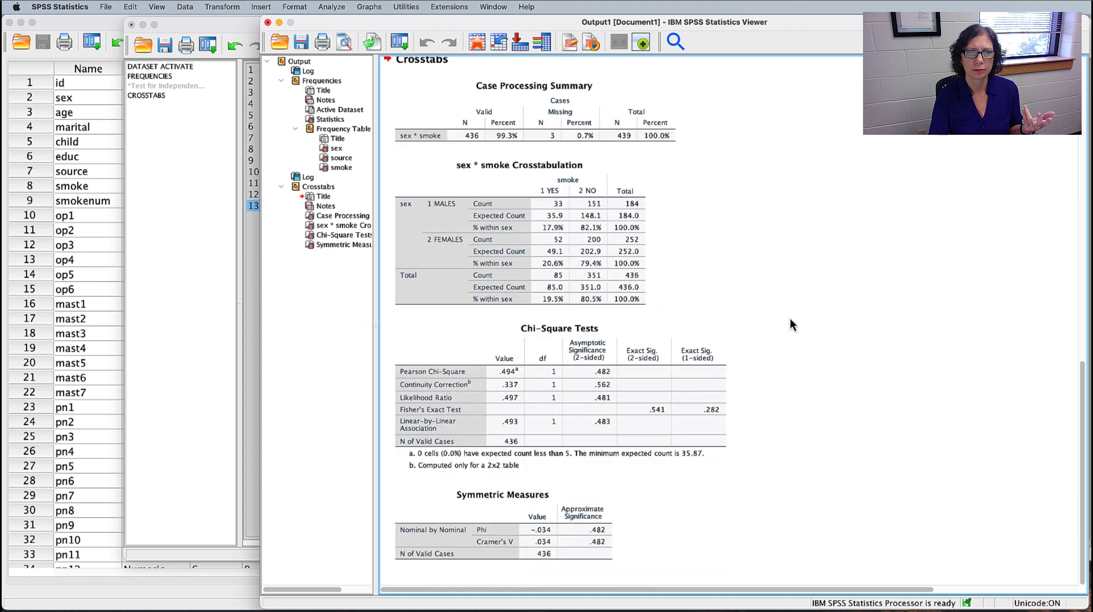
{"action": "left_click", "coordinate": [648, 239]}
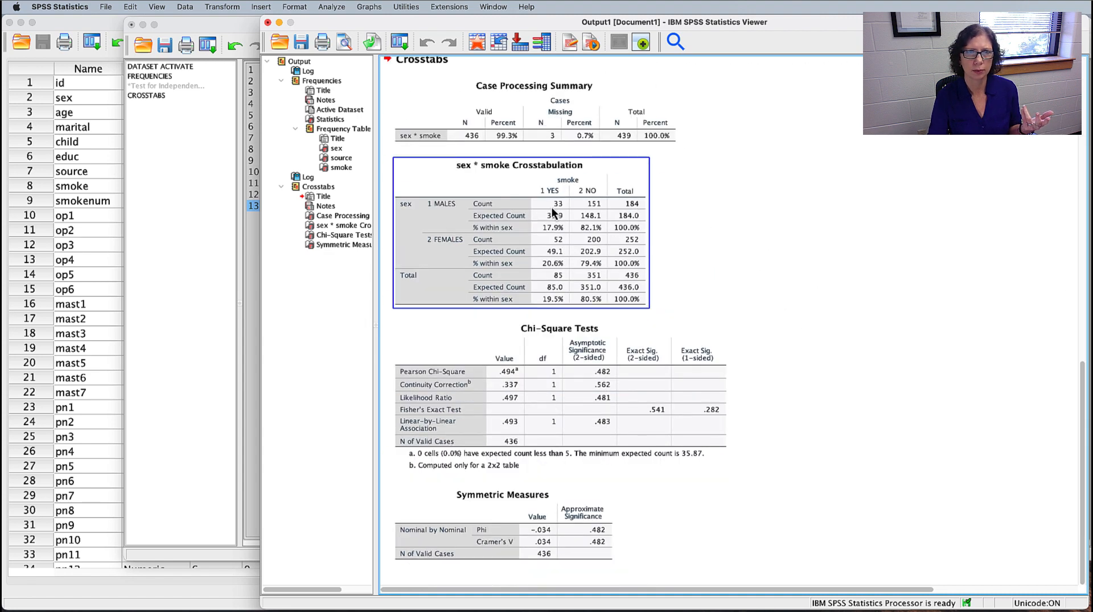
{"action": "left_click", "coordinate": [791, 224]}
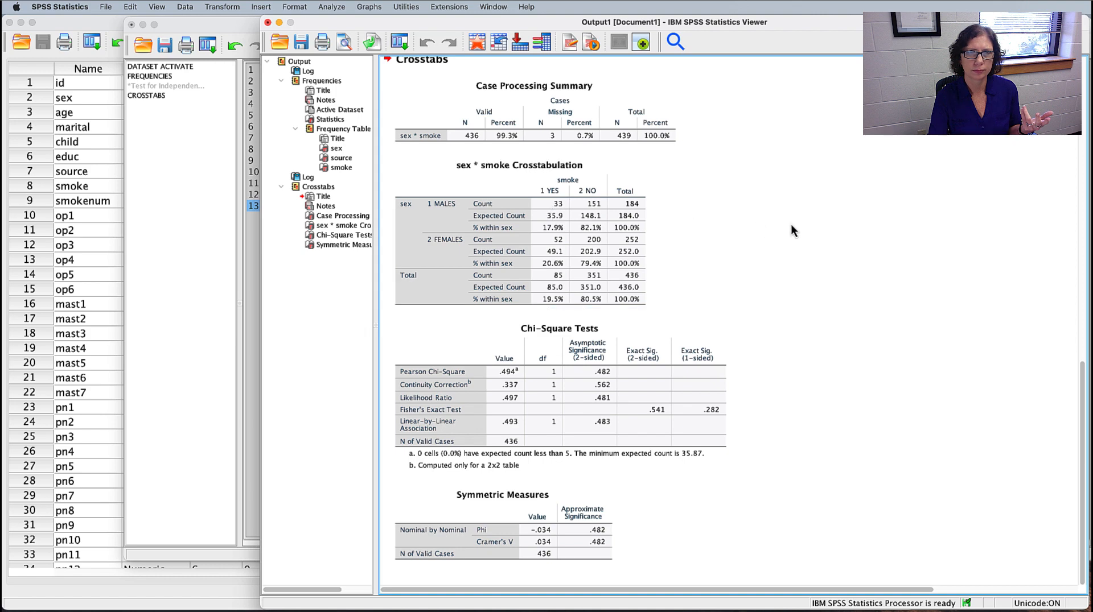
{"action": "scroll", "coordinate": [791, 225], "scroll_direction": "up", "scroll_amount": 20}
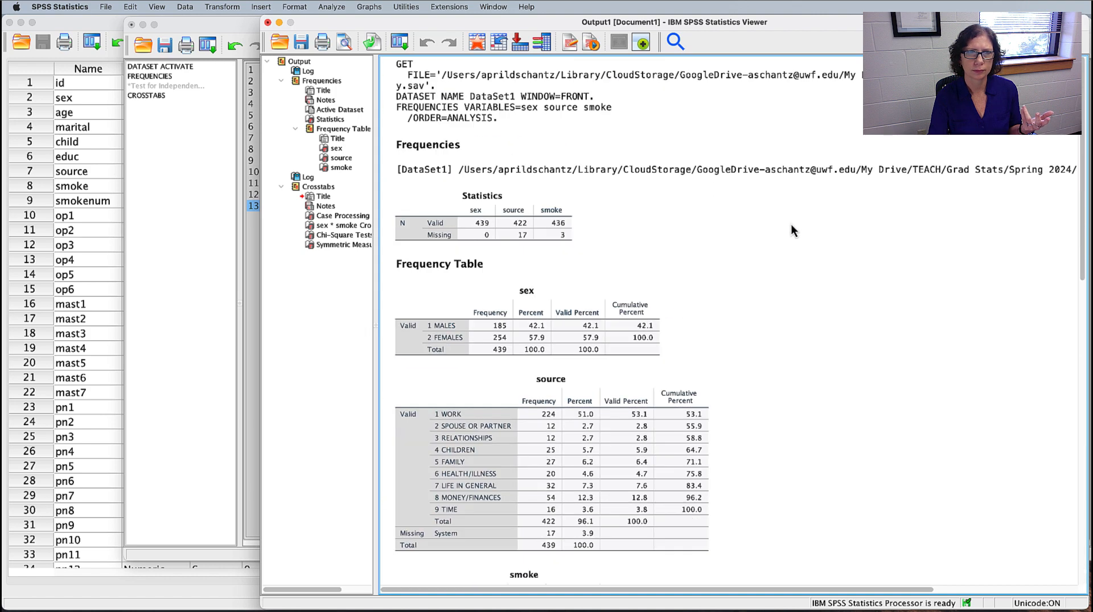
{"action": "left_click", "coordinate": [478, 245]}
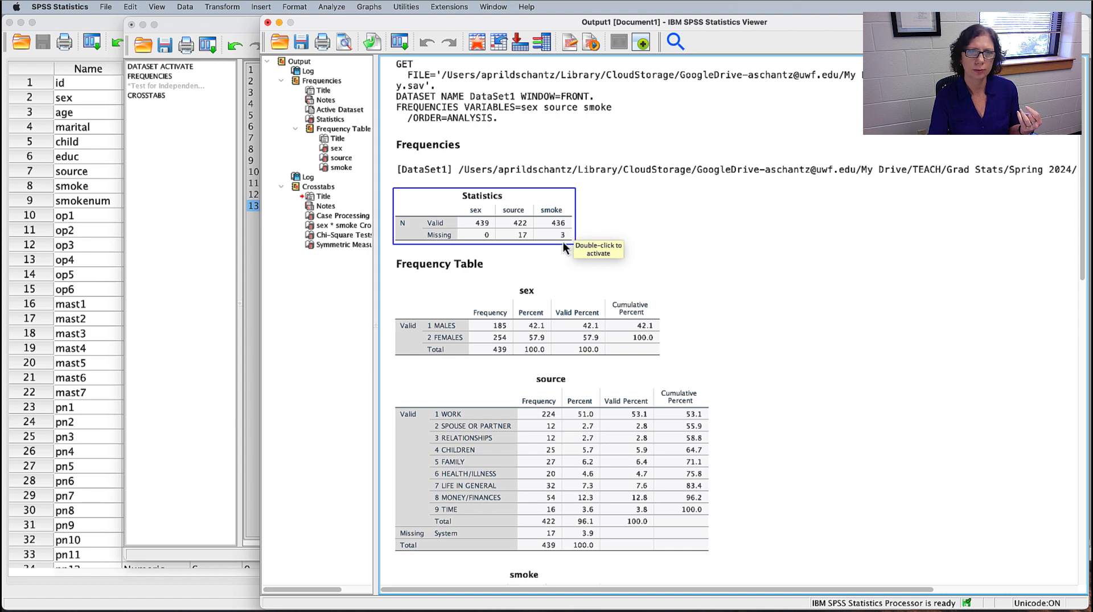
{"action": "left_click", "coordinate": [794, 278]}
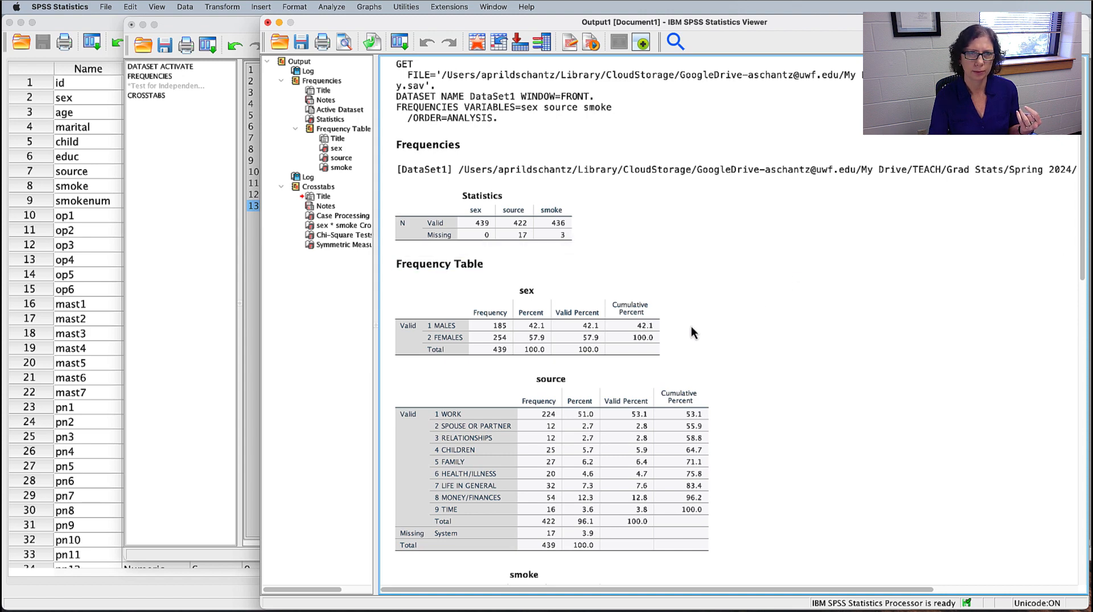
{"action": "scroll", "coordinate": [763, 399], "scroll_direction": "down", "scroll_amount": 3}
{"action": "left_click", "coordinate": [493, 262]}
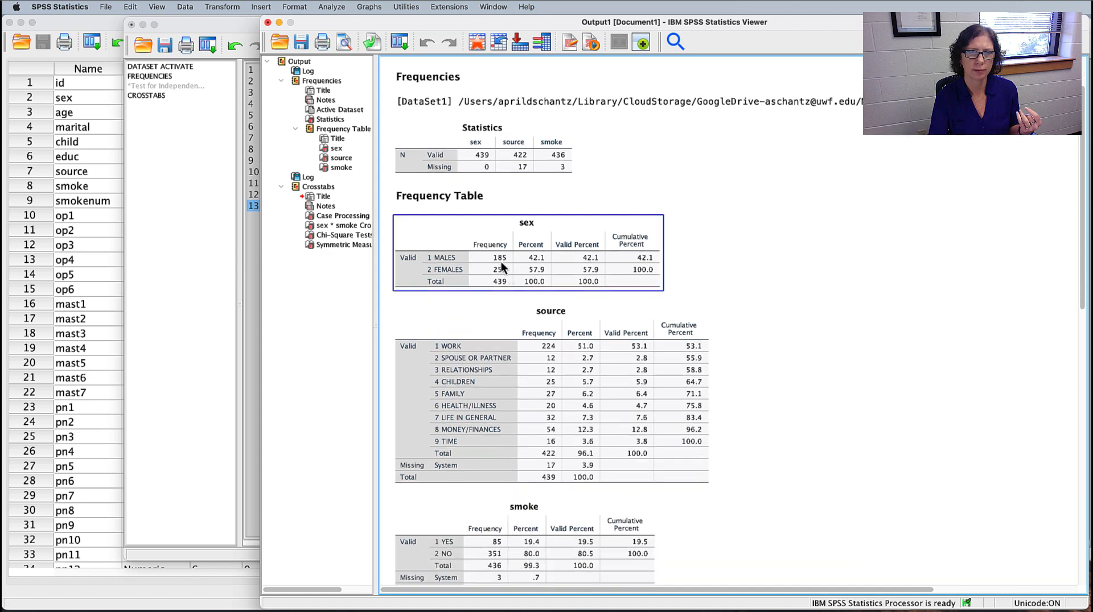
{"action": "scroll", "coordinate": [802, 334], "scroll_direction": "down", "scroll_amount": 20}
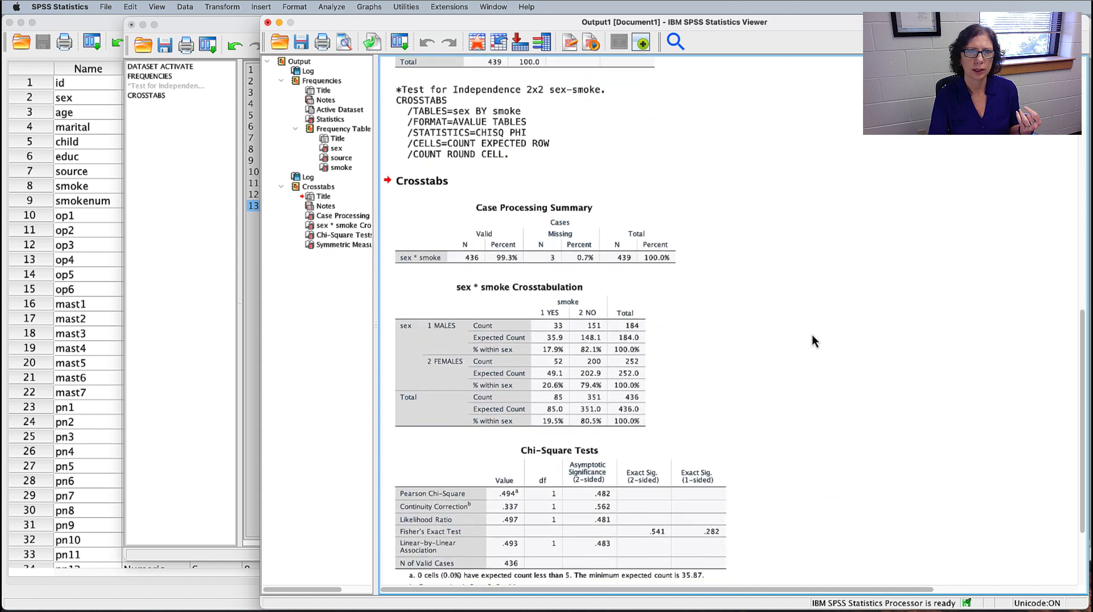
{"action": "left_click", "coordinate": [637, 335]}
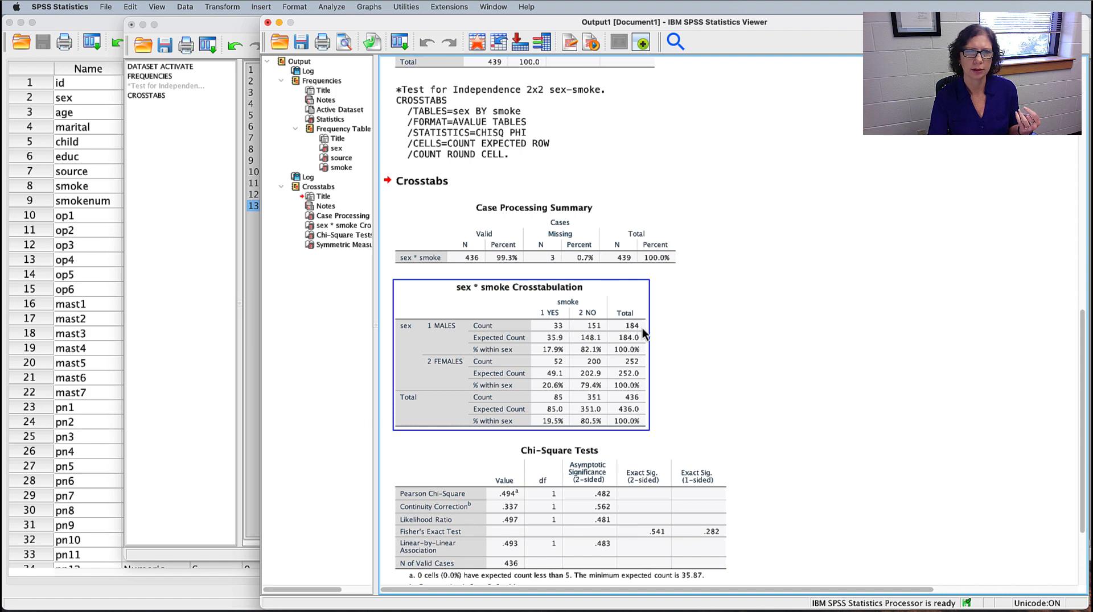
{"action": "left_click", "coordinate": [702, 327]}
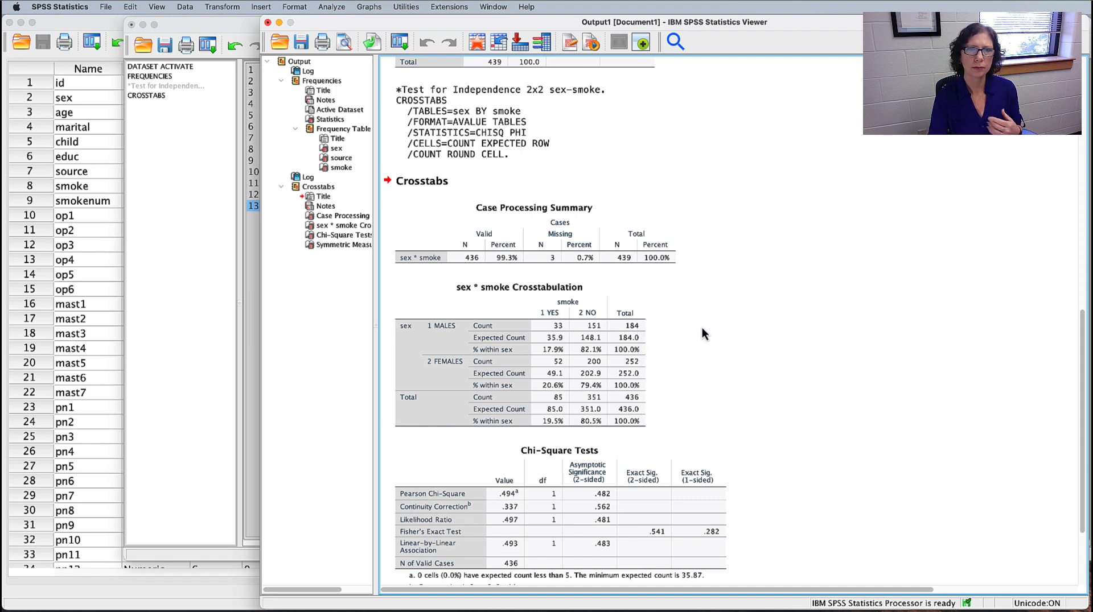
Examine the smoker and nonsmoker counts and the percentages within sex for males and females in the crosstabulation.
{"action": "scroll", "coordinate": [749, 330], "scroll_direction": "down", "scroll_amount": 2}
{"action": "left_click", "coordinate": [586, 277]}
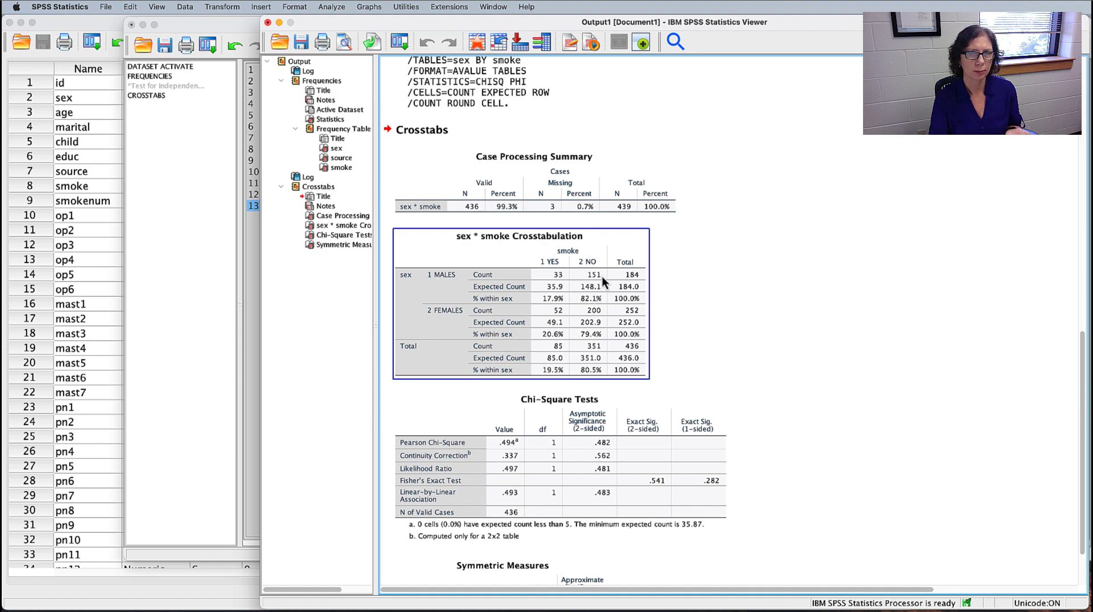
{"action": "left_click", "coordinate": [763, 296]}
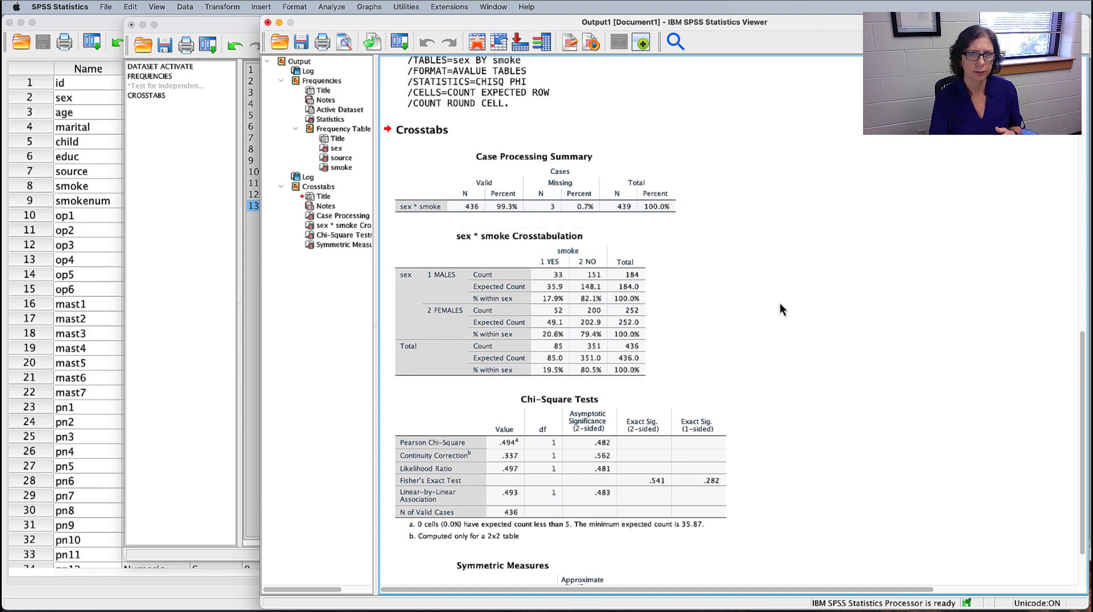
{"action": "left_click", "coordinate": [548, 259]}
{"action": "left_click", "coordinate": [733, 295]}
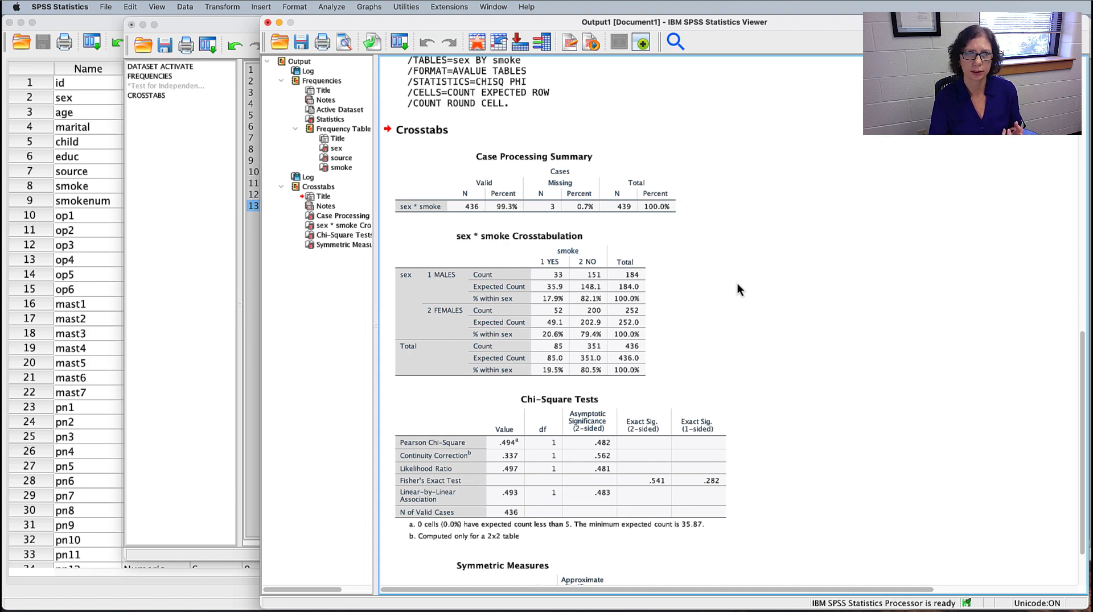
{"action": "left_click", "coordinate": [553, 305]}
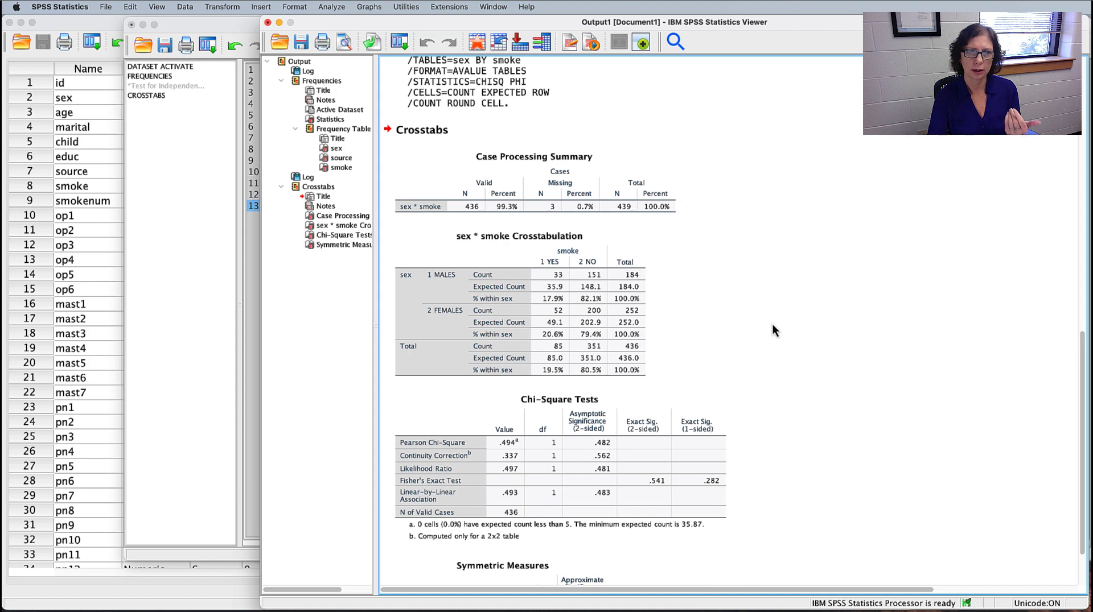
Review the Chi-Square Tests table for significance and the Symmetric Measures table for the Phi and Cramer's V effect sizes.
{"action": "scroll", "coordinate": [773, 329], "scroll_direction": "down", "scroll_amount": 2}
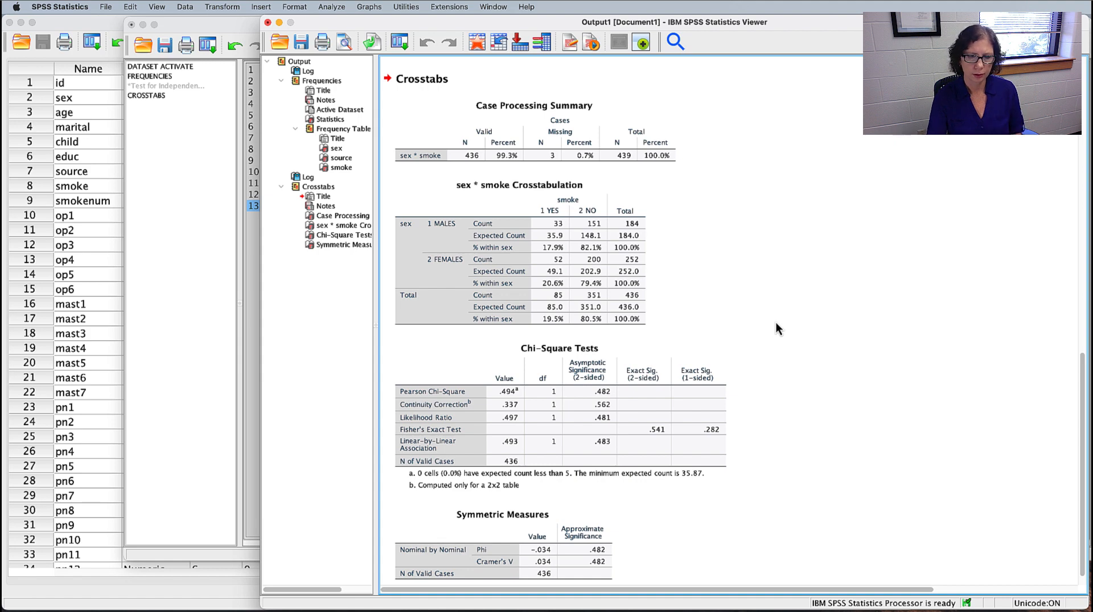
{"action": "scroll", "coordinate": [776, 329], "scroll_direction": "down", "scroll_amount": 1}
{"action": "left_click", "coordinate": [536, 415]}
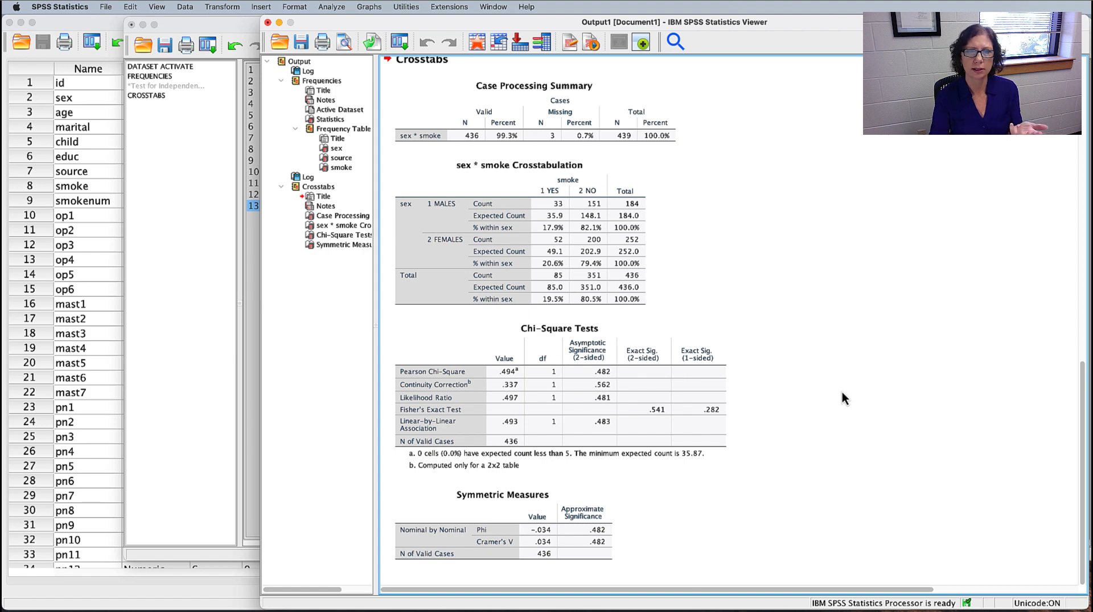
{"action": "left_click", "coordinate": [613, 535]}
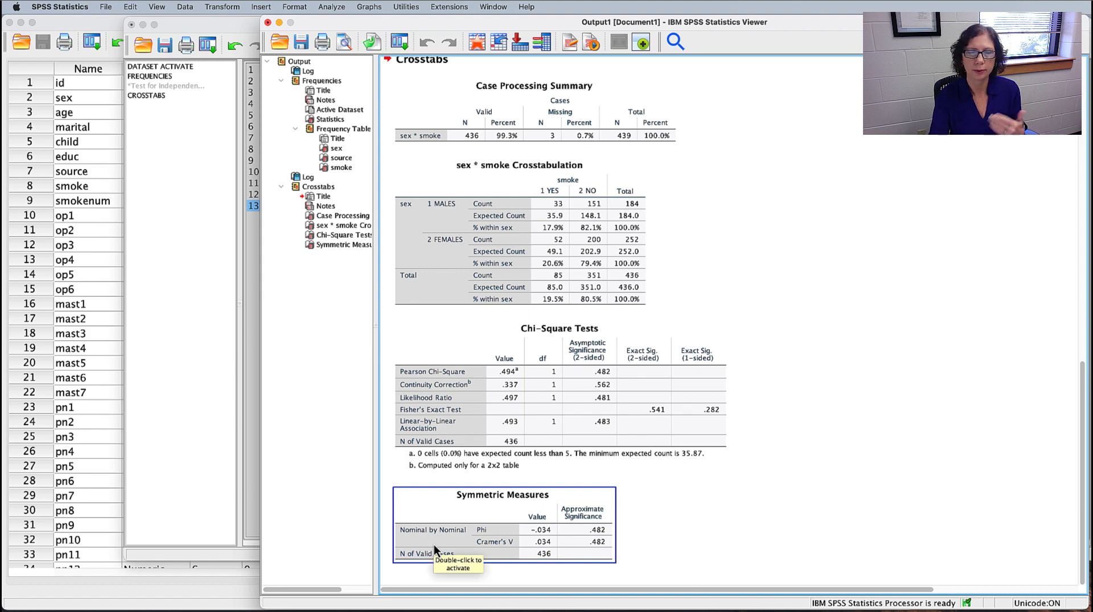
{"action": "left_click", "coordinate": [634, 547]}
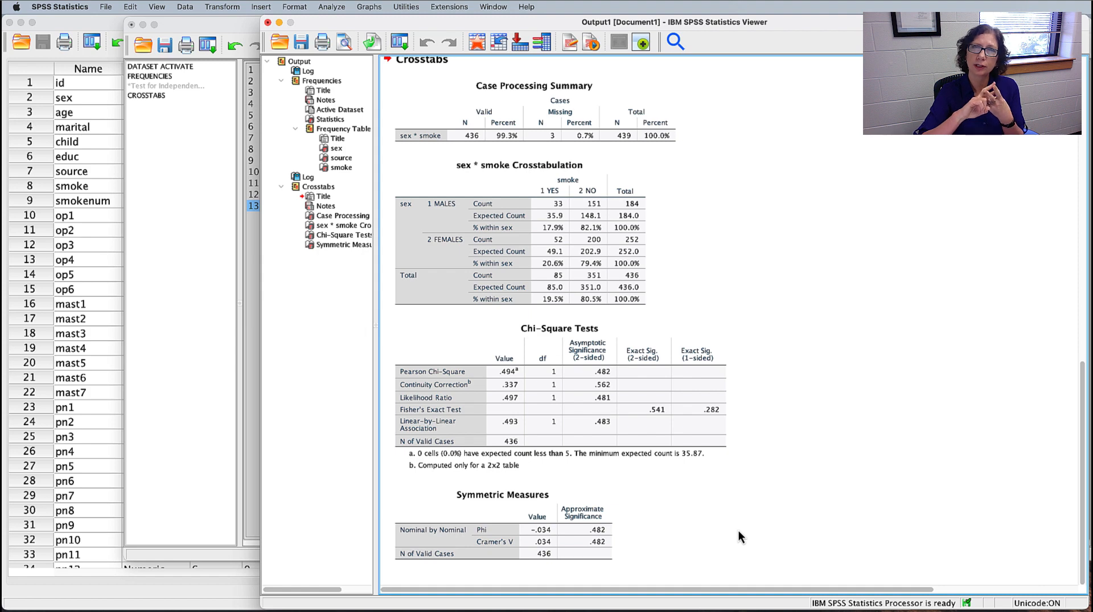
{"action": "left_click", "coordinate": [558, 535]}
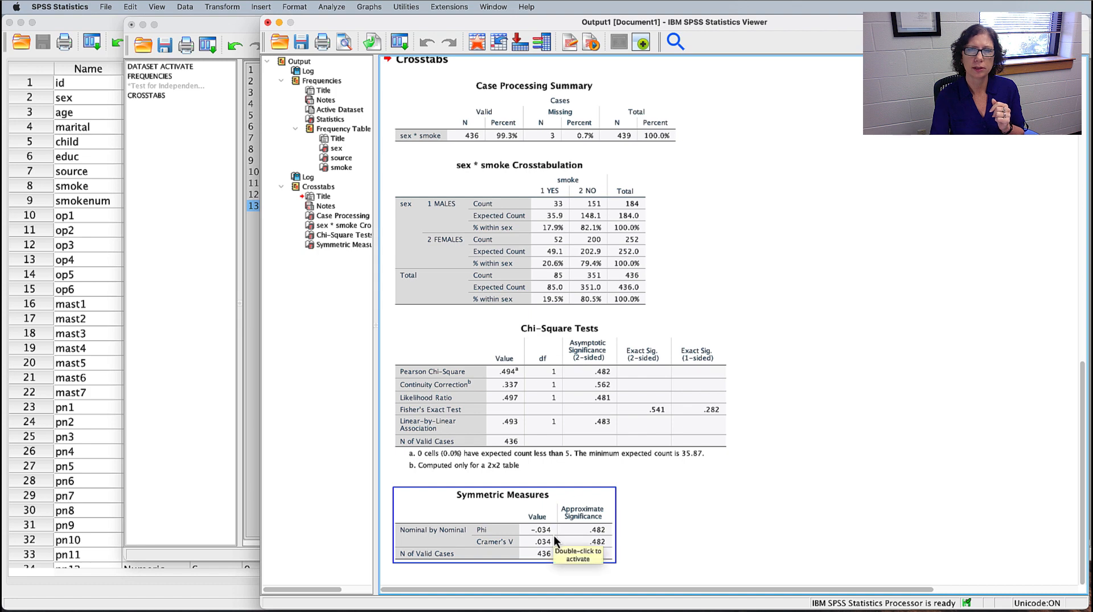
{"action": "left_click", "coordinate": [658, 536]}
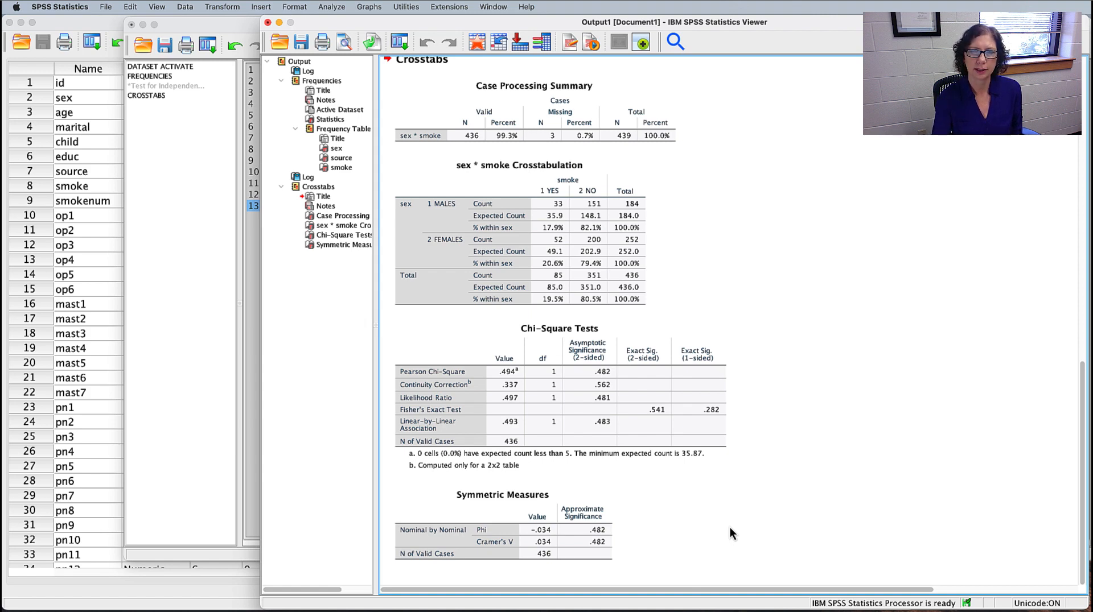
Switch to the LabSheet Lab5 ChiSquare document in Word and go to the chi-square results write-up example.
{"action": "key", "text": "super+Tab"}
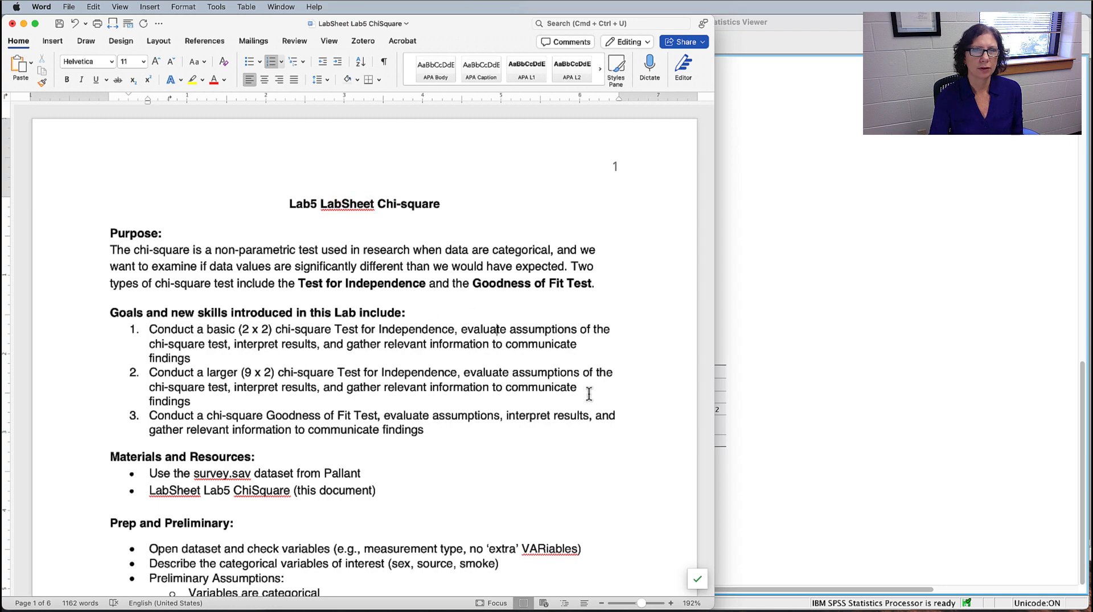
{"action": "scroll", "coordinate": [590, 394], "scroll_direction": "down", "scroll_amount": 15}
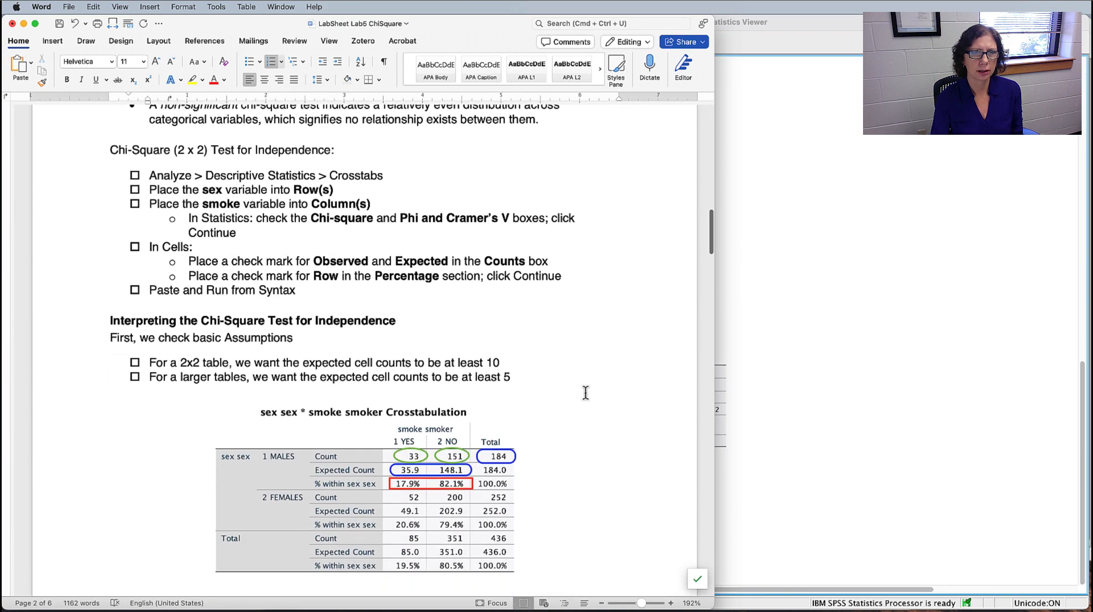
{"action": "scroll", "coordinate": [586, 392], "scroll_direction": "down", "scroll_amount": 15}
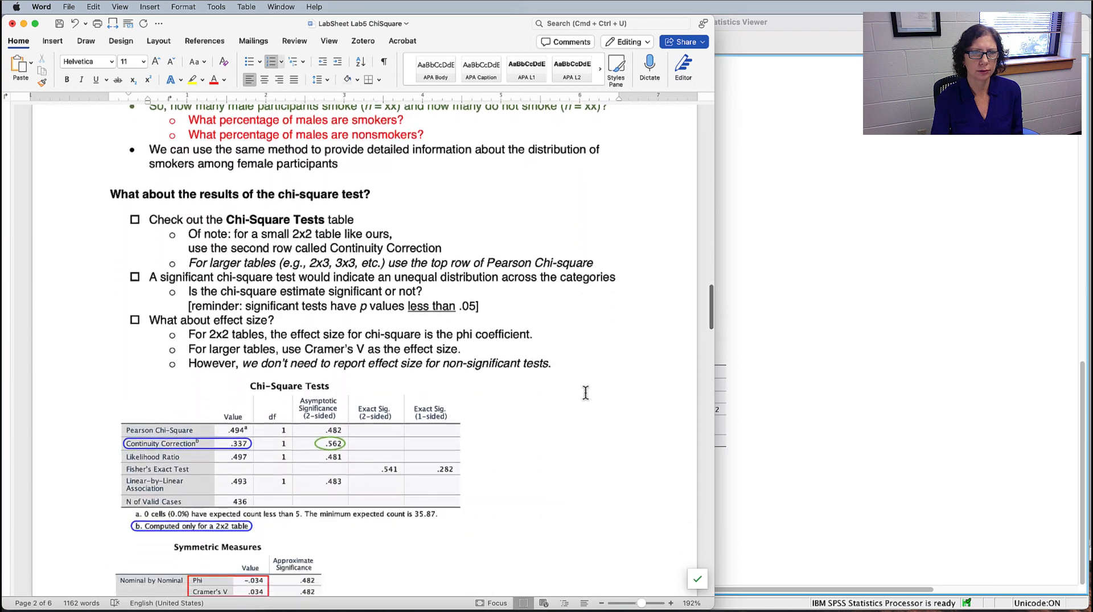
{"action": "scroll", "coordinate": [585, 393], "scroll_direction": "down", "scroll_amount": 15}
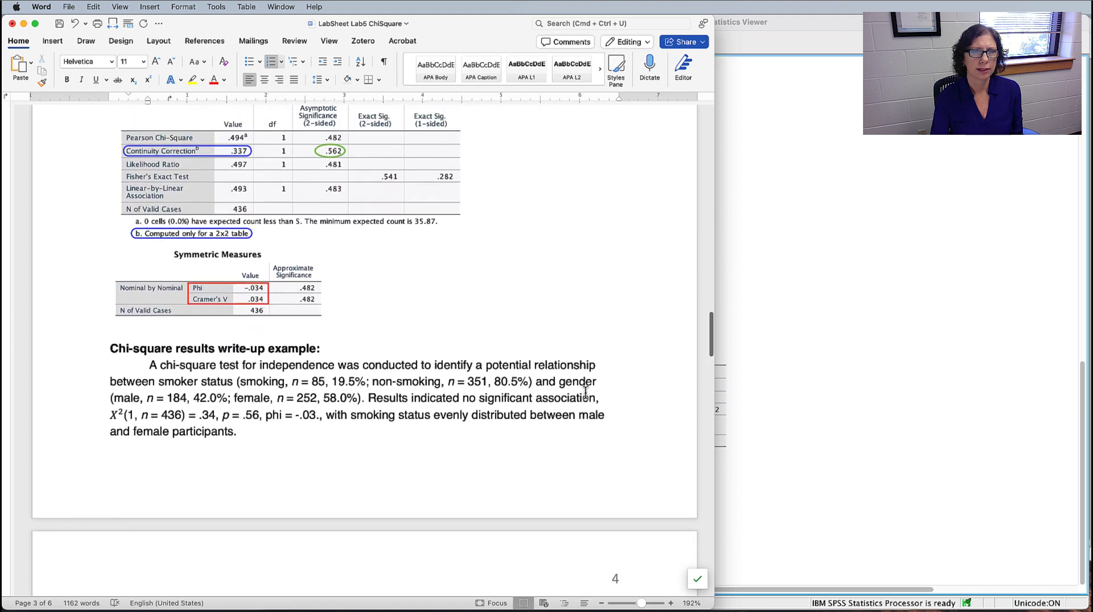
Review how the write-up example words the test's purpose, the smoker and gender counts with percentages, and the association result.
{"action": "scroll", "coordinate": [586, 393], "scroll_direction": "up", "scroll_amount": 1}
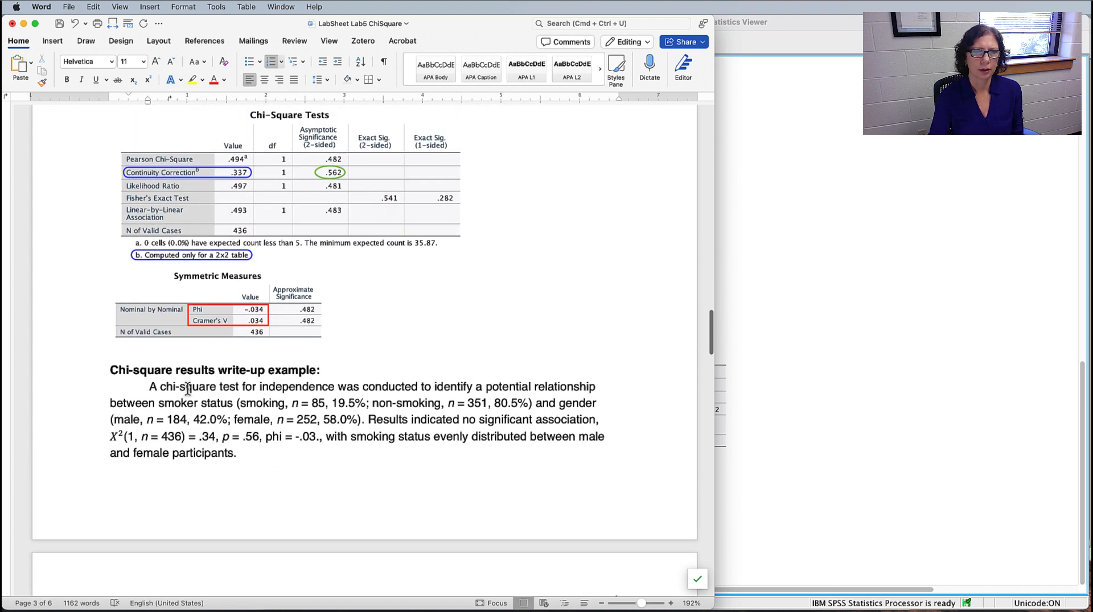
{"action": "left_click_drag", "start_coordinate": [187, 389], "coordinate": [420, 389]}
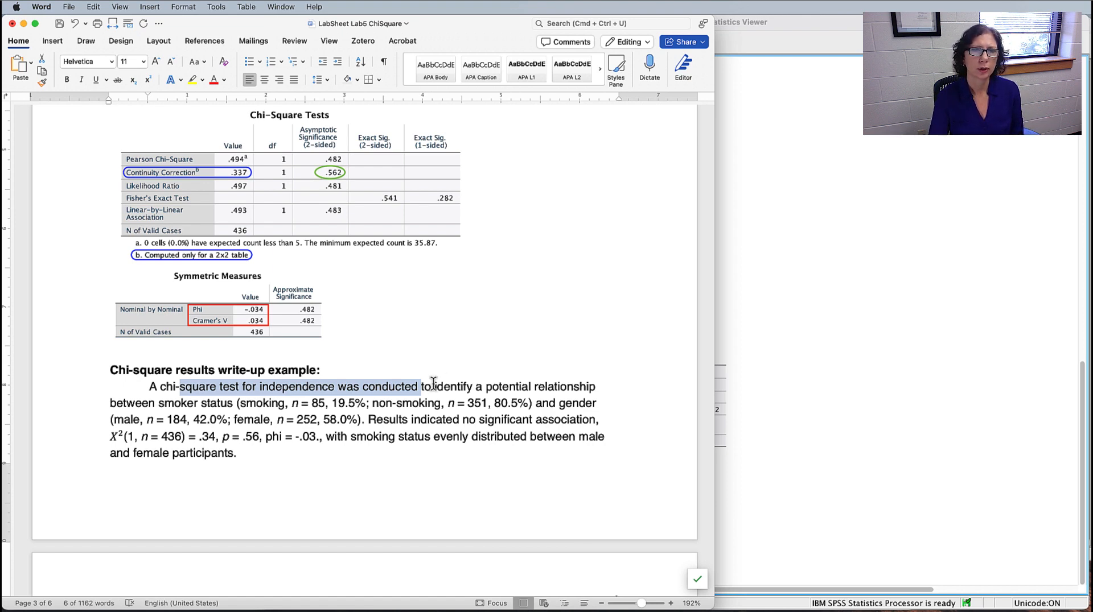
{"action": "left_click_drag", "start_coordinate": [433, 389], "coordinate": [361, 421]}
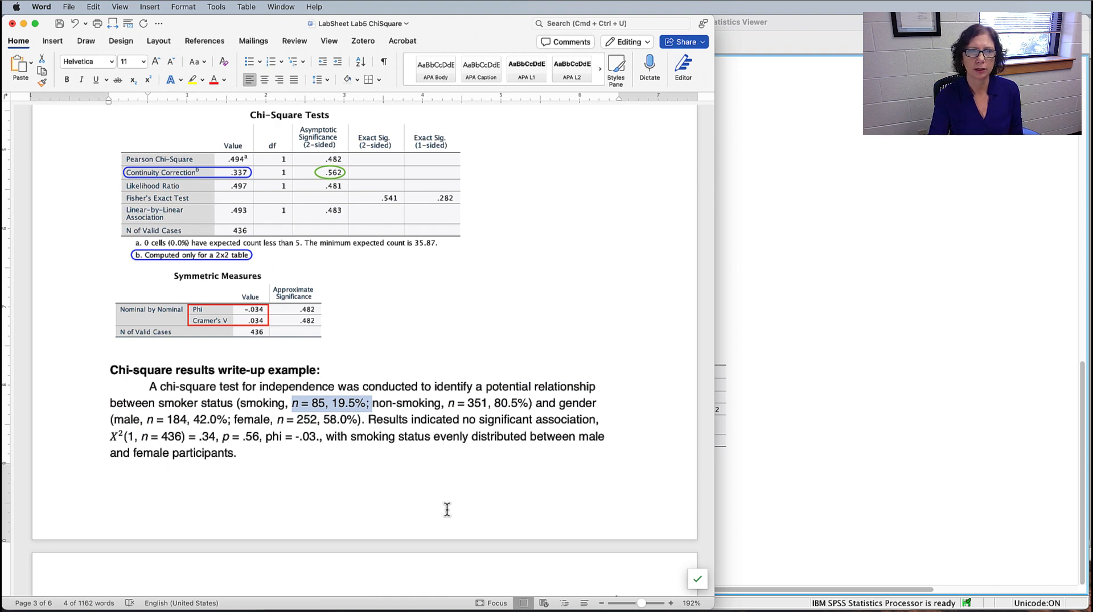
{"action": "left_click", "coordinate": [454, 420]}
{"action": "left_click_drag", "start_coordinate": [369, 420], "coordinate": [566, 421]}
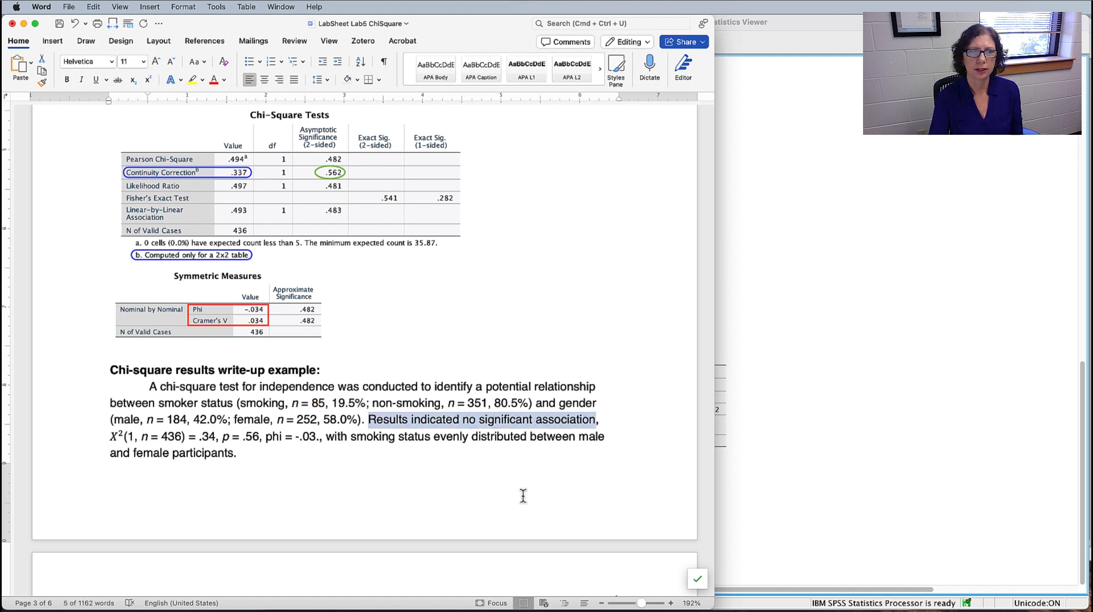
Compare the chi-square, p and phi values reported in the write-up with the Chi-Square Tests and Symmetric Measures tables, and read its closing statement.
{"action": "left_click_drag", "start_coordinate": [110, 437], "coordinate": [324, 437]}
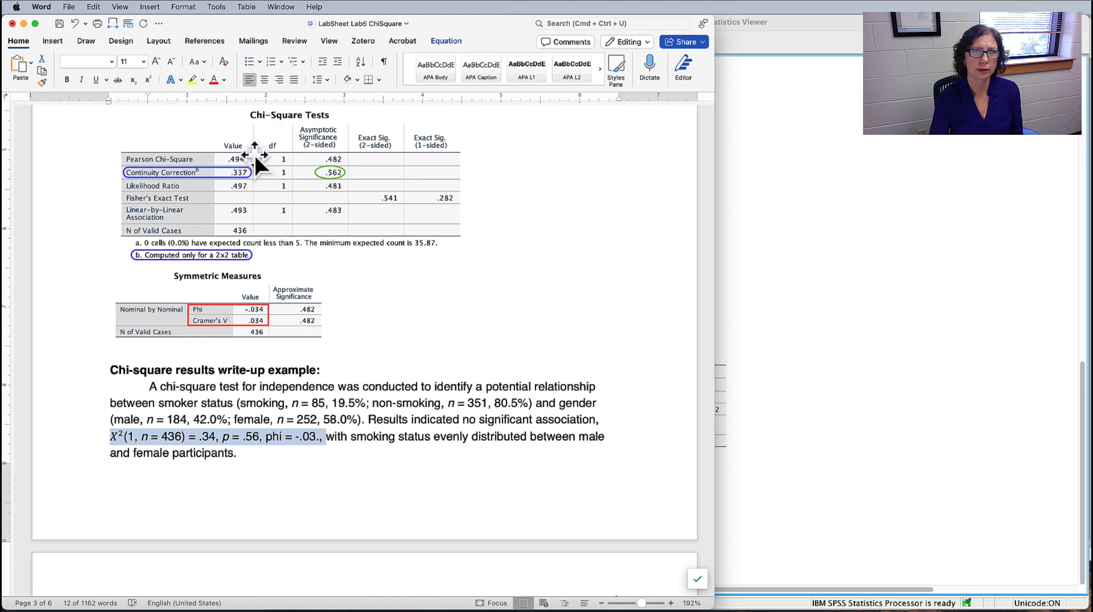
{"action": "scroll", "coordinate": [209, 450], "scroll_direction": "up", "scroll_amount": 1}
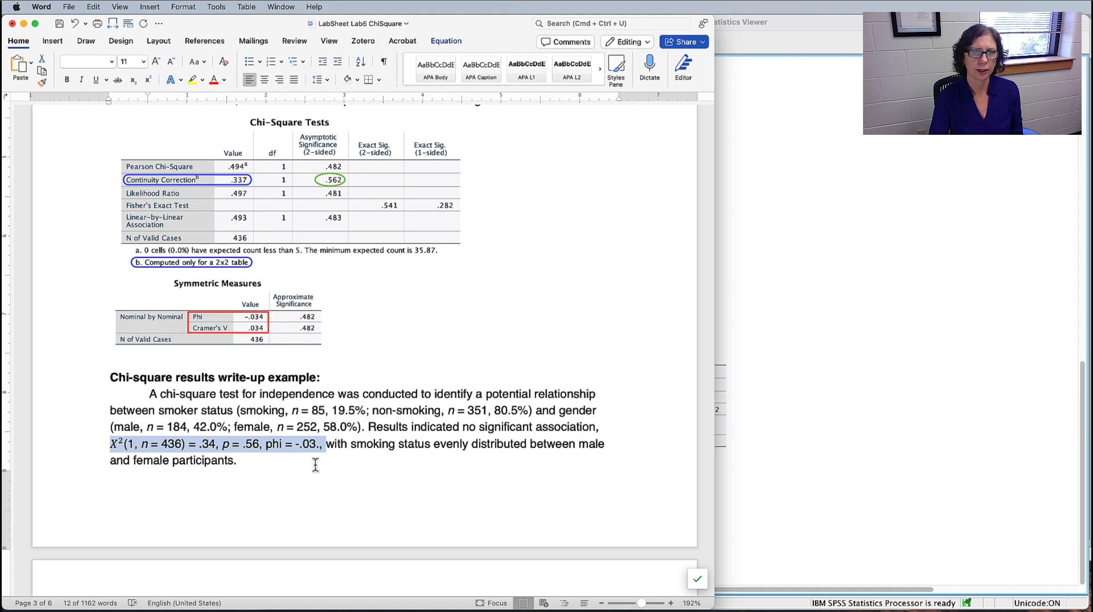
{"action": "left_click", "coordinate": [375, 481]}
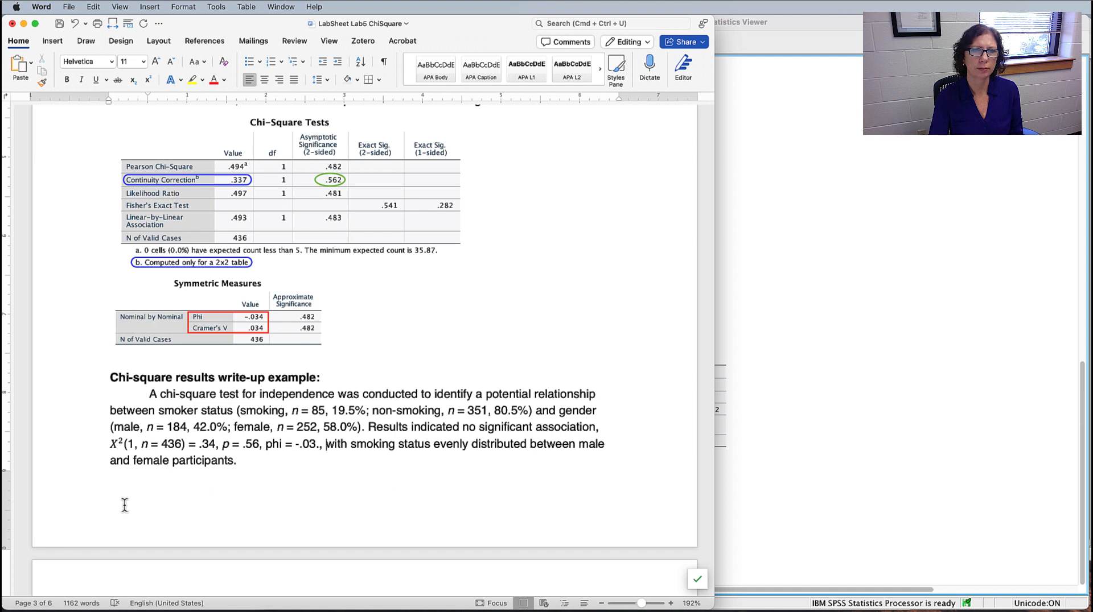
{"action": "left_click", "coordinate": [258, 462]}
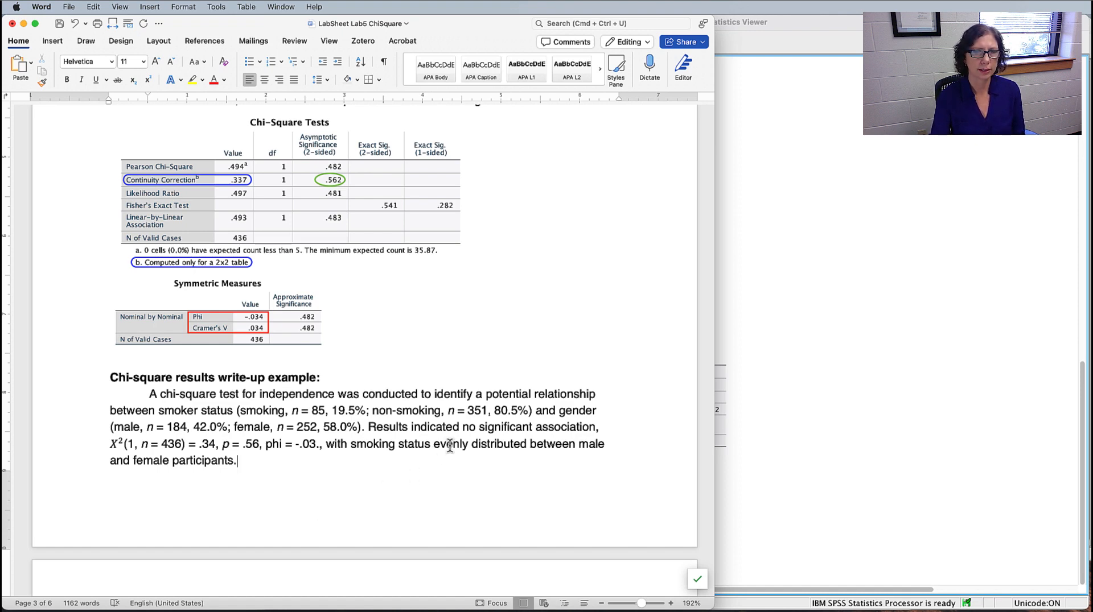
Read the Task 2 instructions for the 9 x 2 chi-square test of independence and switch back to SPSS Statistics.
{"action": "scroll", "coordinate": [449, 447], "scroll_direction": "down", "scroll_amount": 4}
{"action": "scroll", "coordinate": [449, 445], "scroll_direction": "down", "scroll_amount": 13}
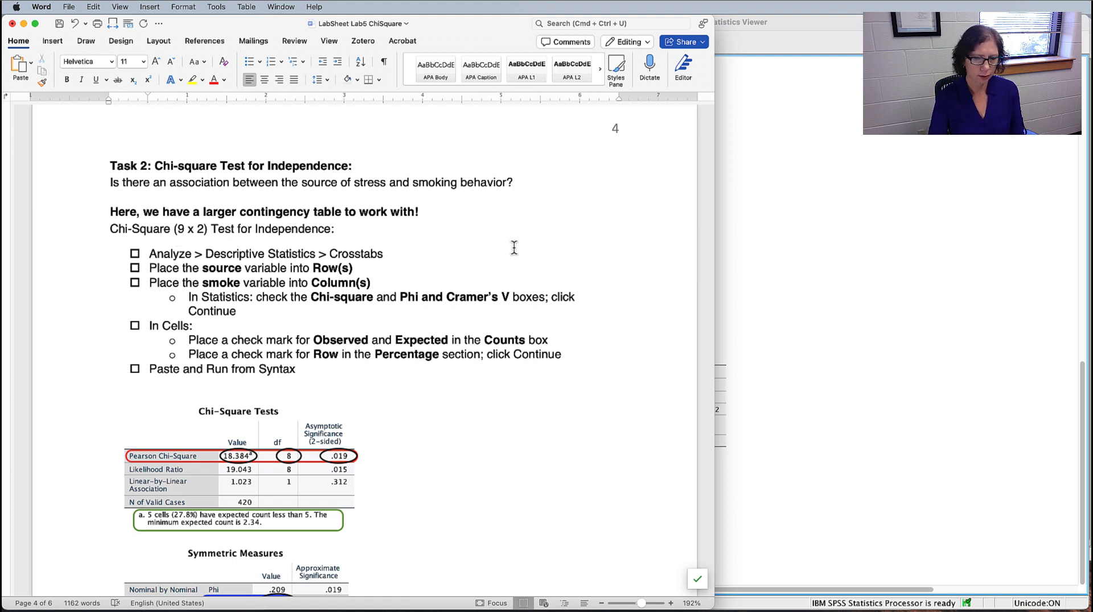
{"action": "key", "text": "super+Tab"}
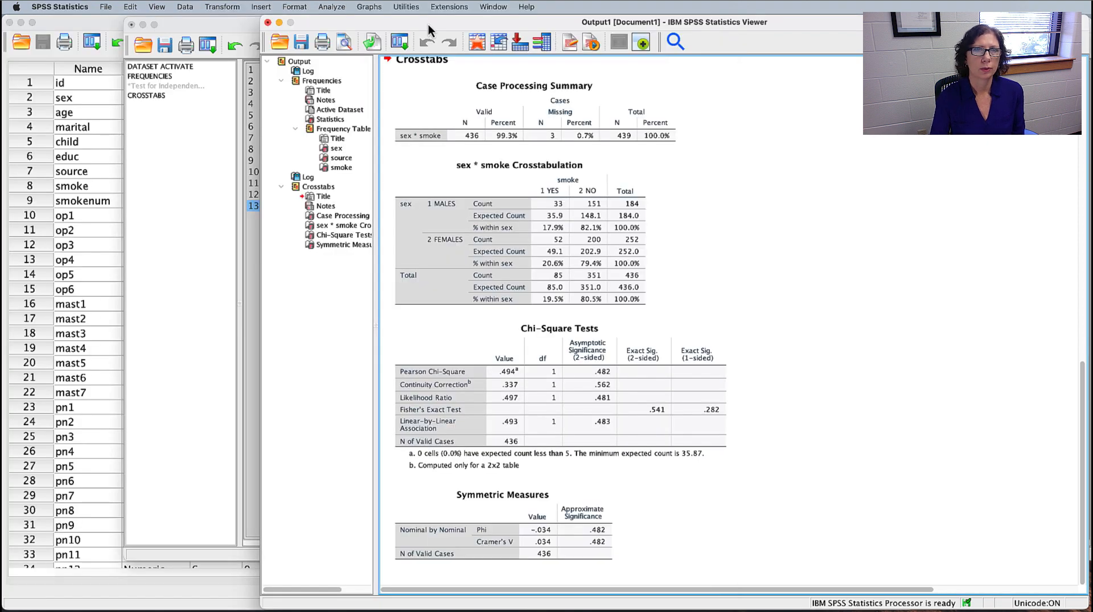
Set up a Crosstabs analysis with source replacing sex as the row variable and smoke kept as the column variable.
{"action": "left_click", "coordinate": [333, 9]}
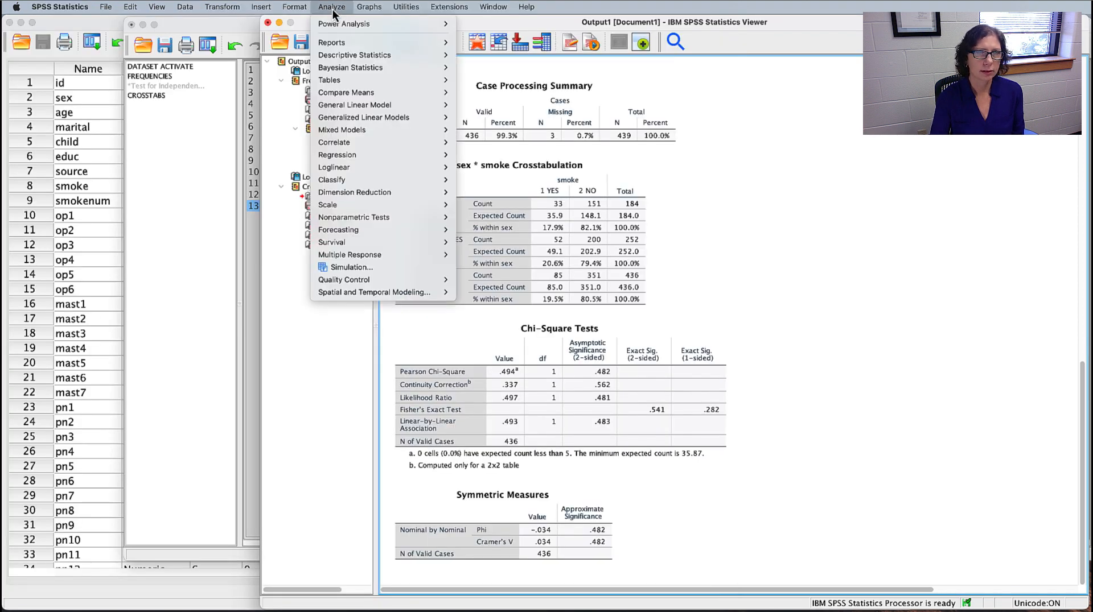
{"action": "mouse_move", "coordinate": [354, 54]}
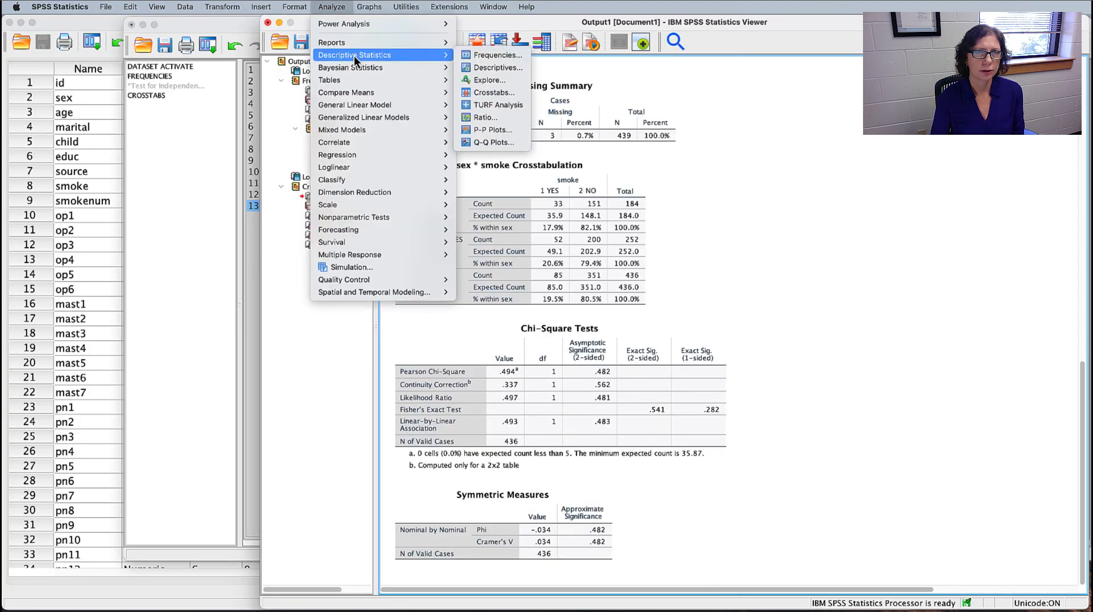
{"action": "left_click", "coordinate": [499, 94]}
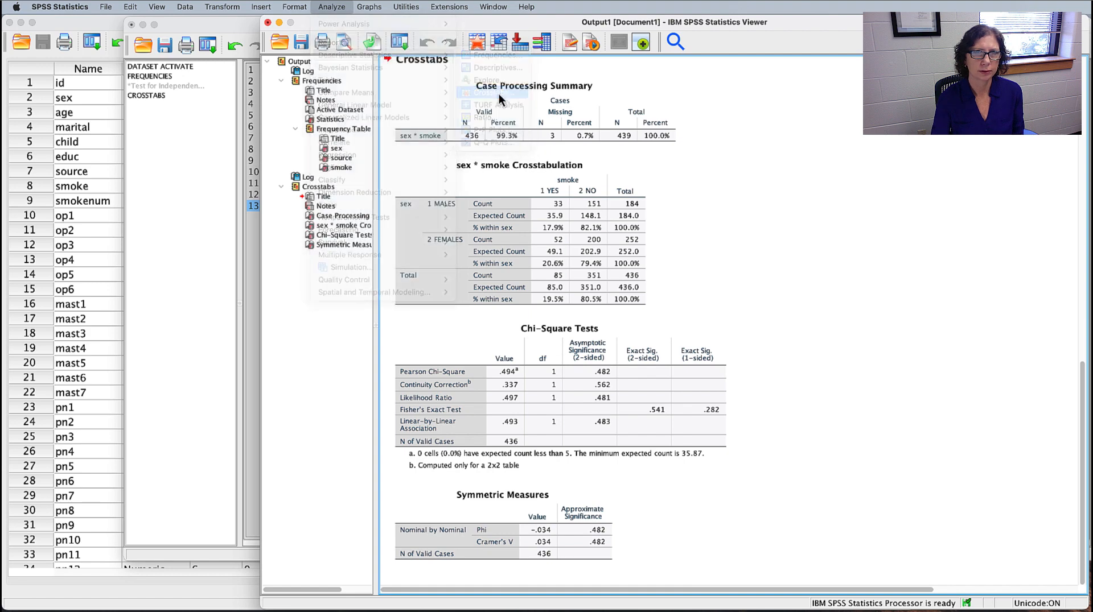
{"action": "left_click", "coordinate": [333, 165]}
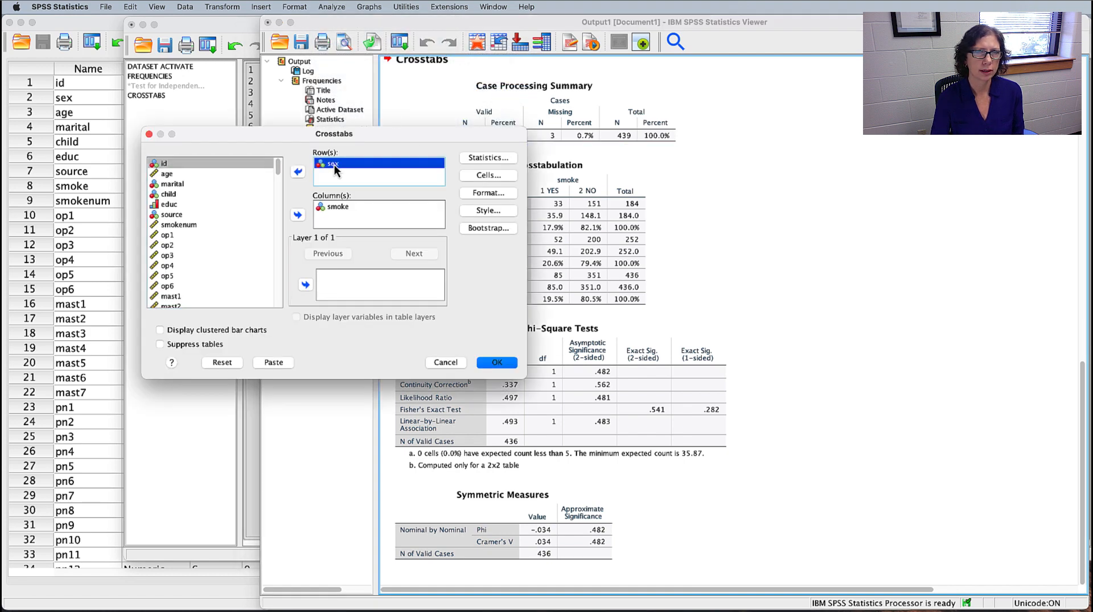
{"action": "left_click", "coordinate": [298, 172]}
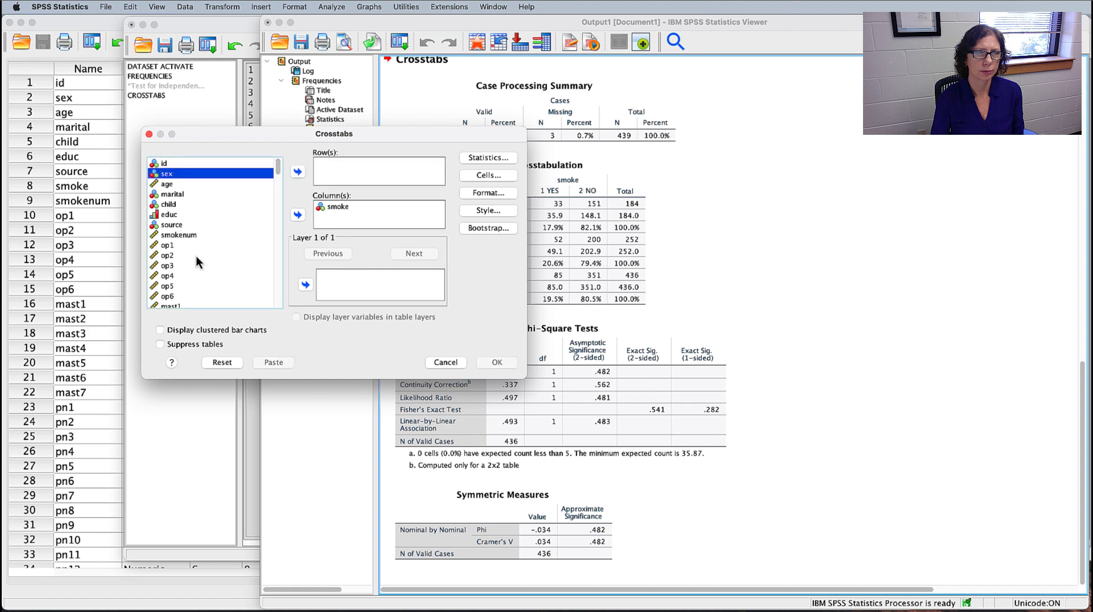
{"action": "left_click", "coordinate": [169, 225]}
{"action": "left_click", "coordinate": [297, 171]}
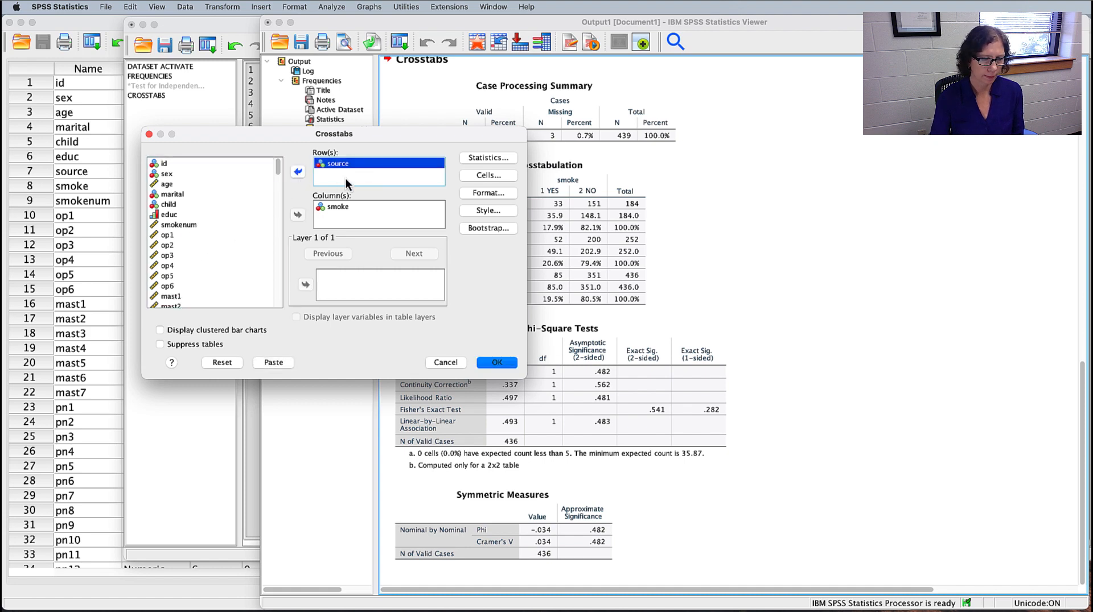
Check that Chi-square, Phi and Cramer's V, observed and expected counts, and row percentages are selected, and paste the Crosstabs syntax.
{"action": "left_click", "coordinate": [510, 160]}
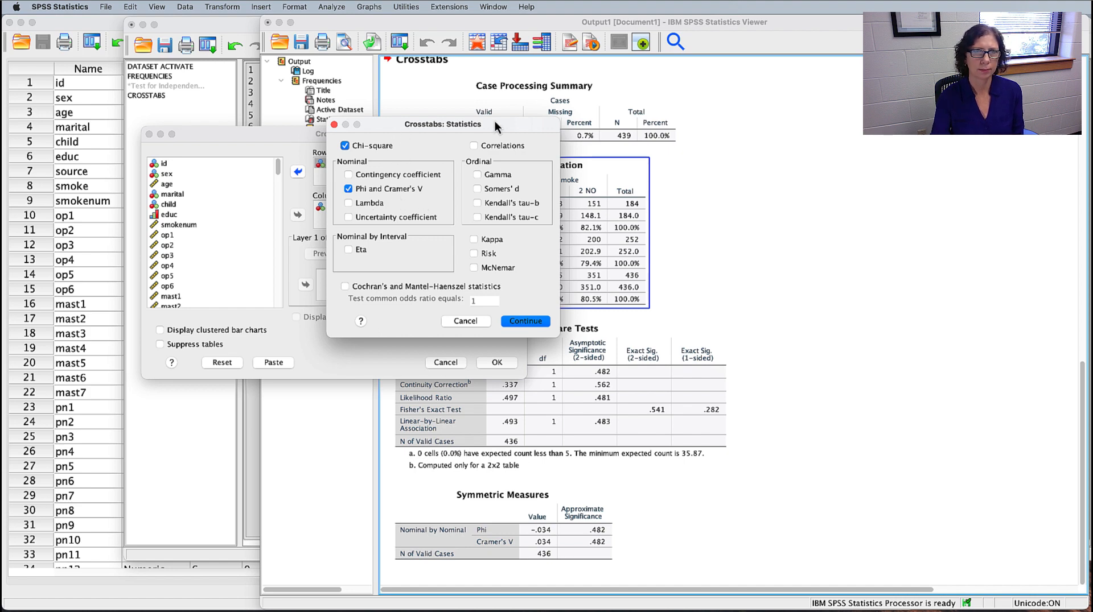
{"action": "mouse_move", "coordinate": [494, 122]}
{"action": "left_mouse_down"}
{"action": "mouse_move", "coordinate": [326, 155]}
{"action": "mouse_move", "coordinate": [504, 111]}
{"action": "left_mouse_up"}
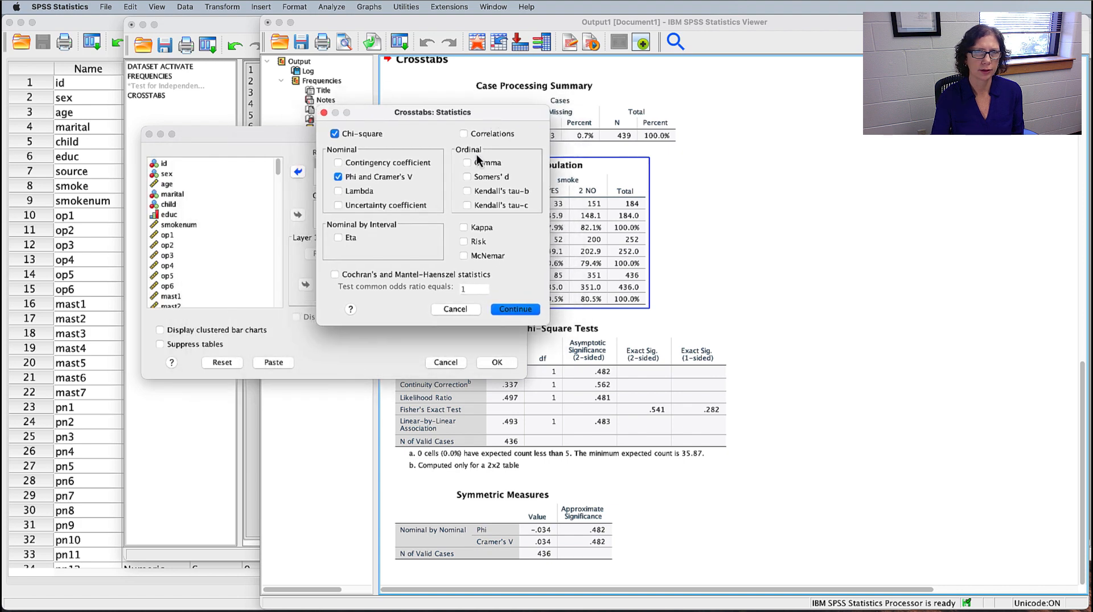
{"action": "left_click", "coordinate": [510, 310]}
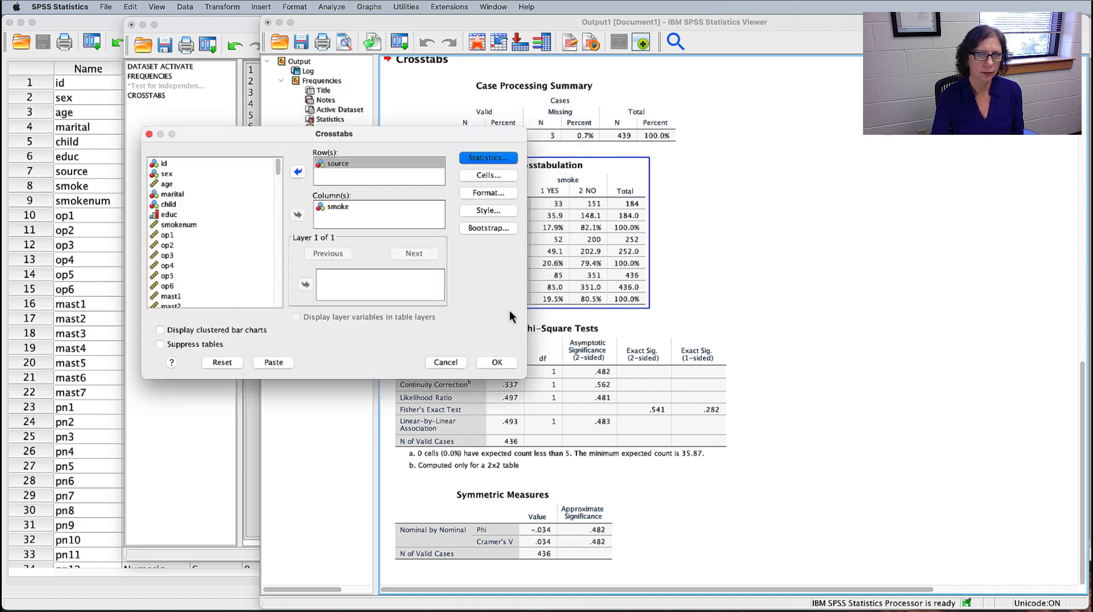
{"action": "left_click", "coordinate": [495, 175]}
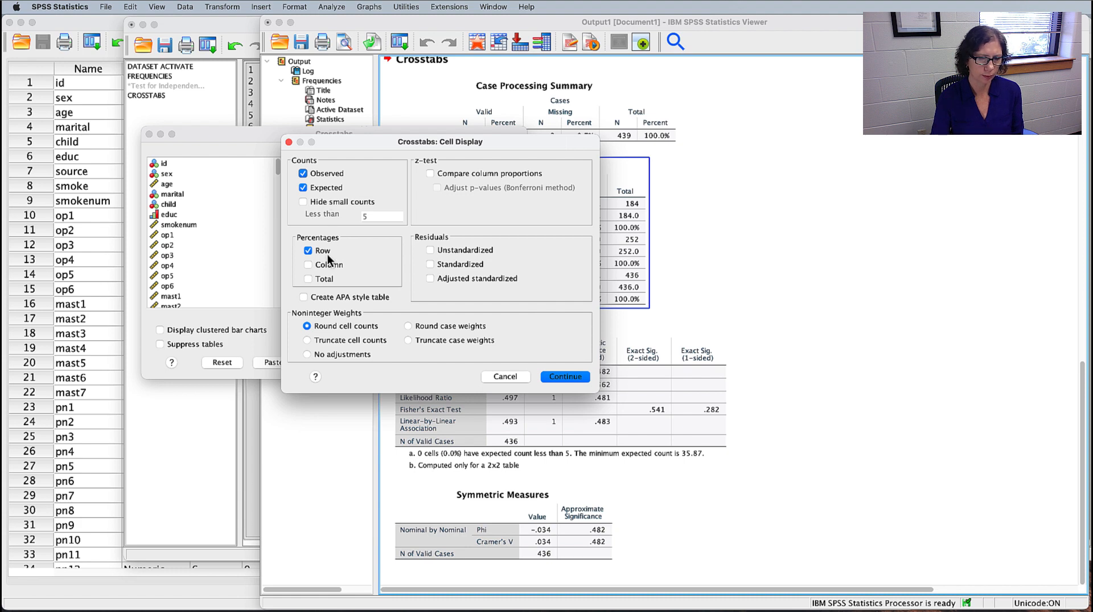
{"action": "left_click", "coordinate": [574, 376]}
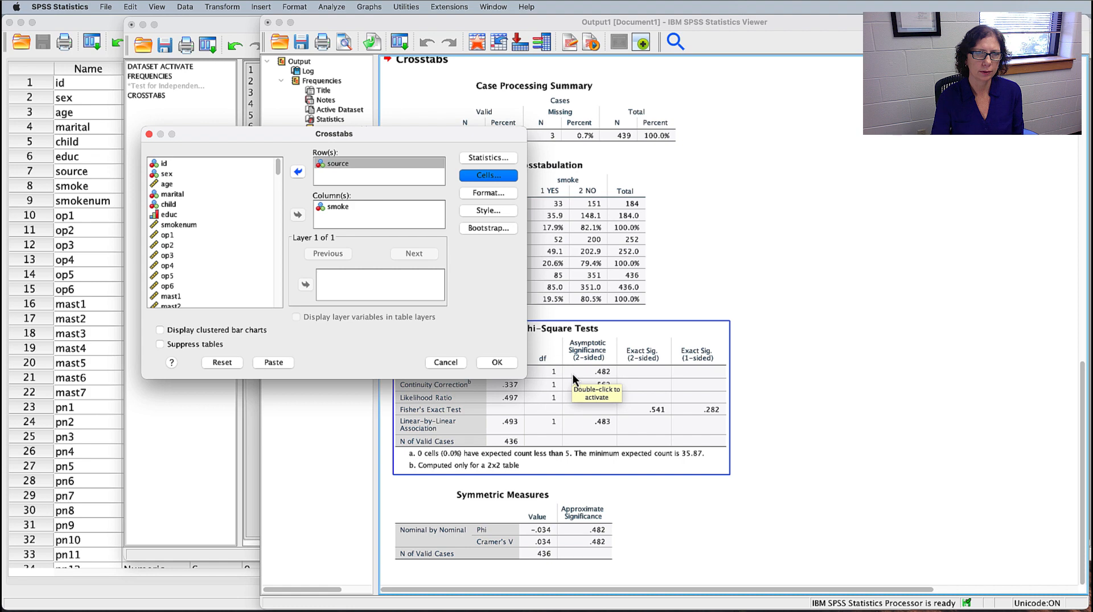
{"action": "left_click", "coordinate": [275, 365]}
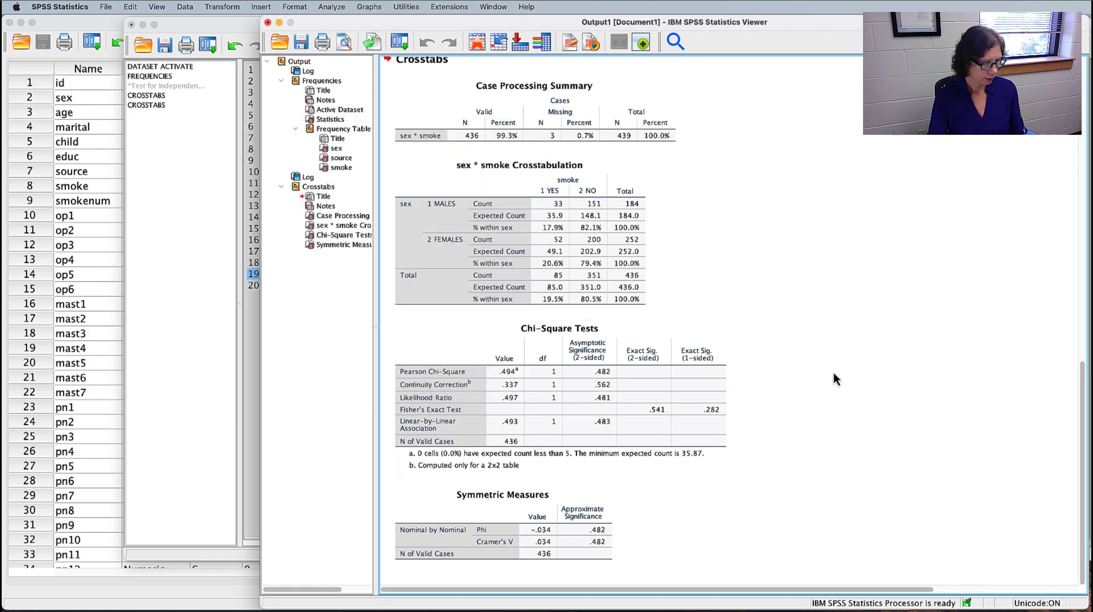
In the Syntax Editor, add the comment "*Test for Independence 9x2 source-smoke." above the source BY smoke CROSSTABS command, correcting its spelling.
{"action": "key", "text": "super+Tab"}
{"action": "key", "text": "super+Tab"}
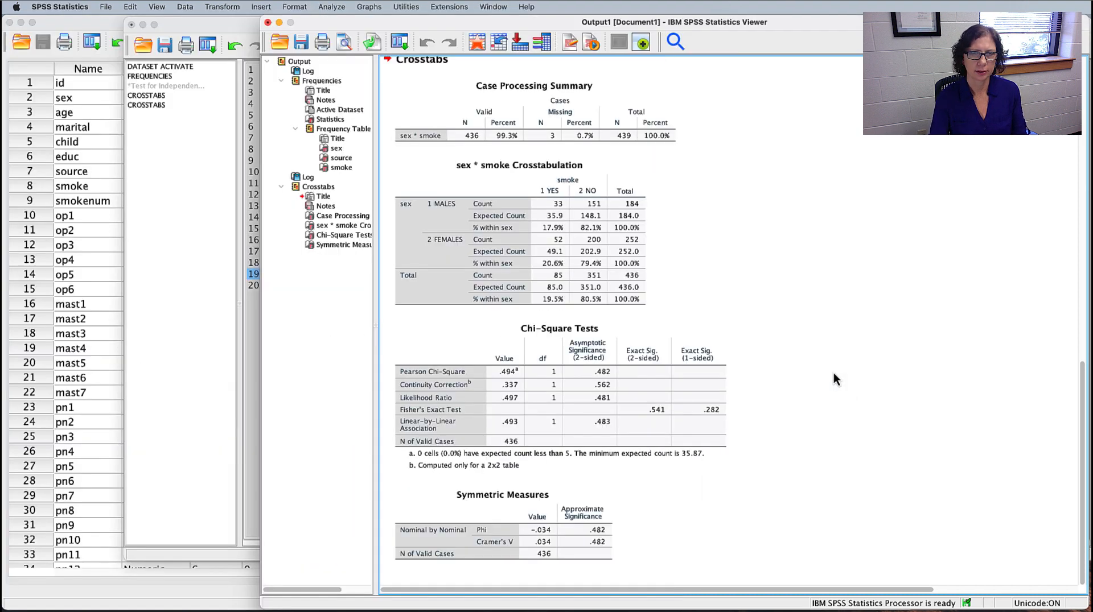
{"action": "key", "text": "super+grave"}
{"action": "left_click", "coordinate": [356, 207]}
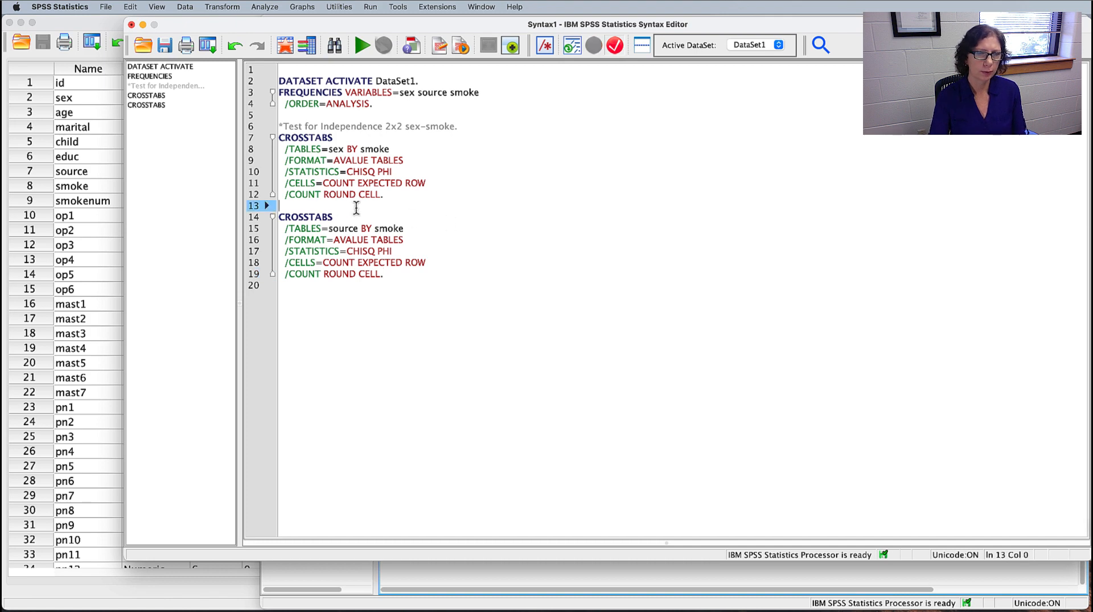
{"action": "key", "text": "Return"}
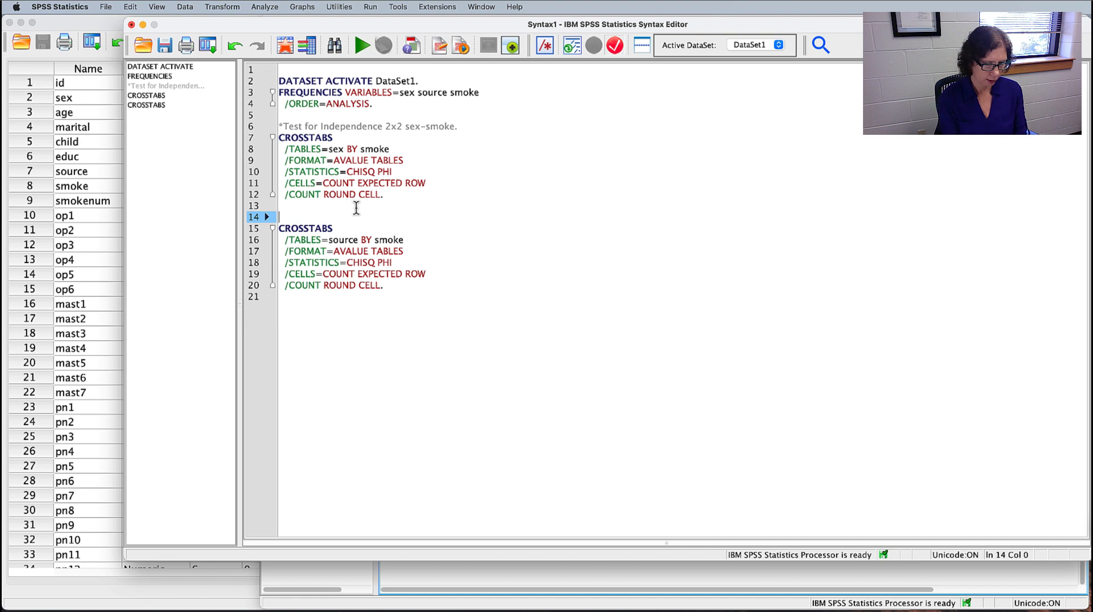
{"action": "type", "text": "*Test "}
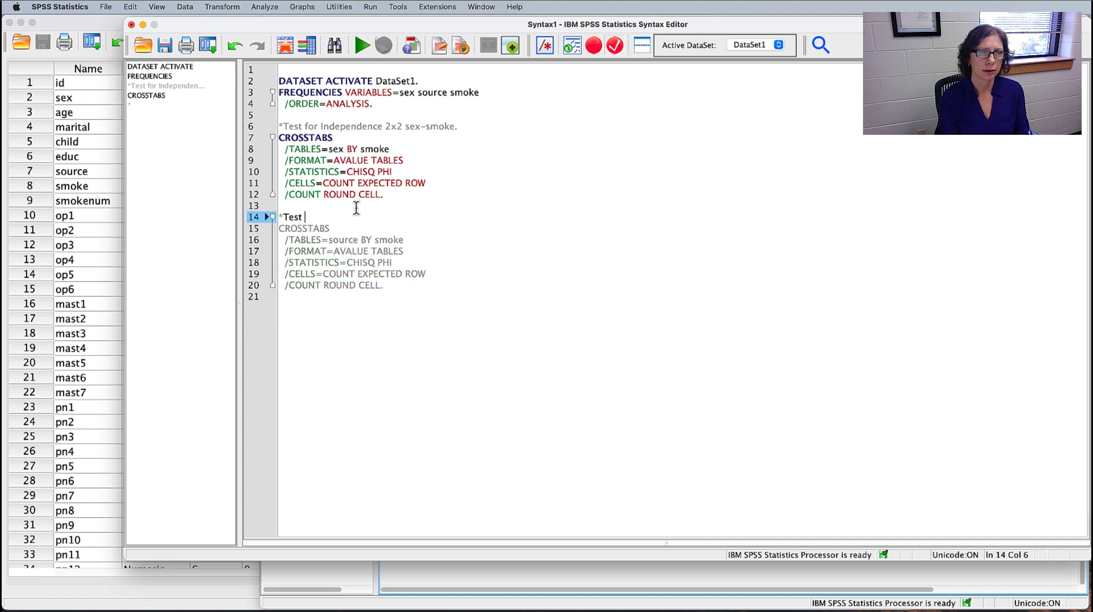
{"action": "type", "text": "for Independ"}
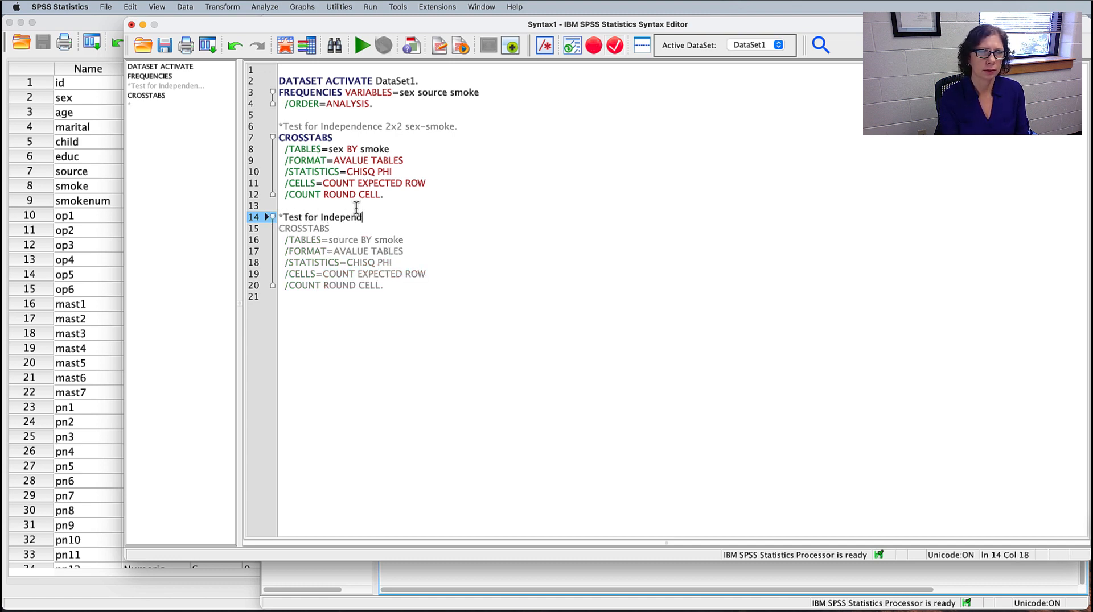
{"action": "type", "text": "ce 9"}
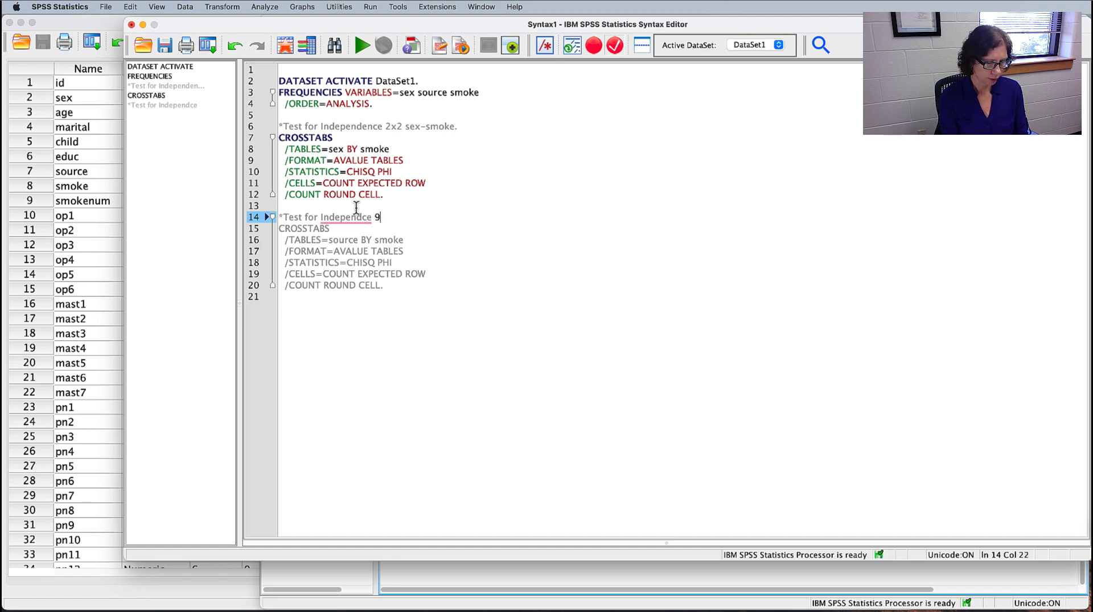
{"action": "type", "text": "x2 "}
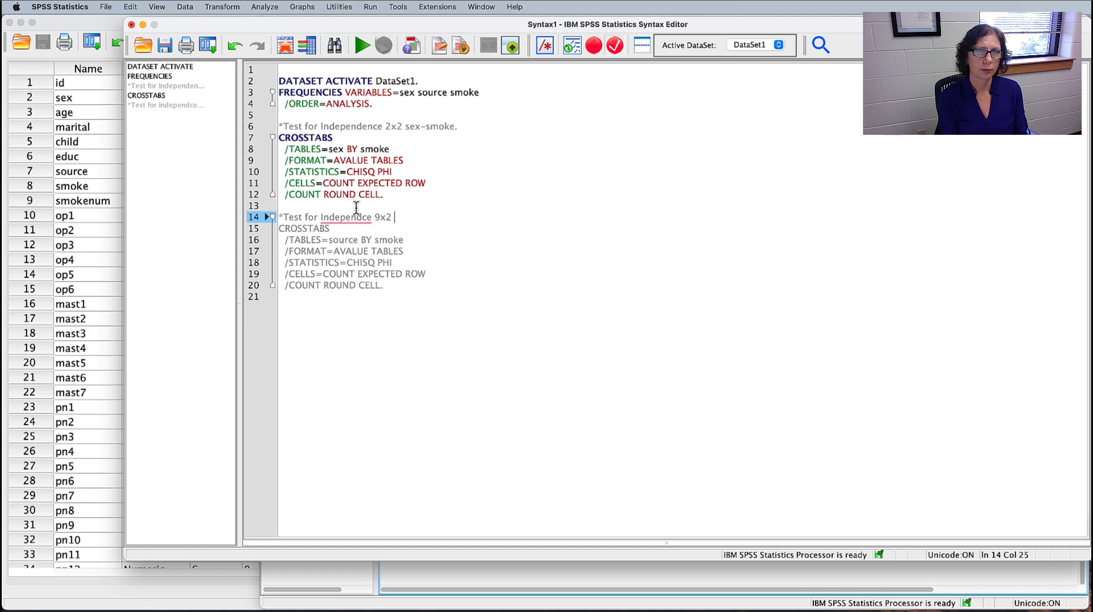
{"action": "type", "text": "source"}
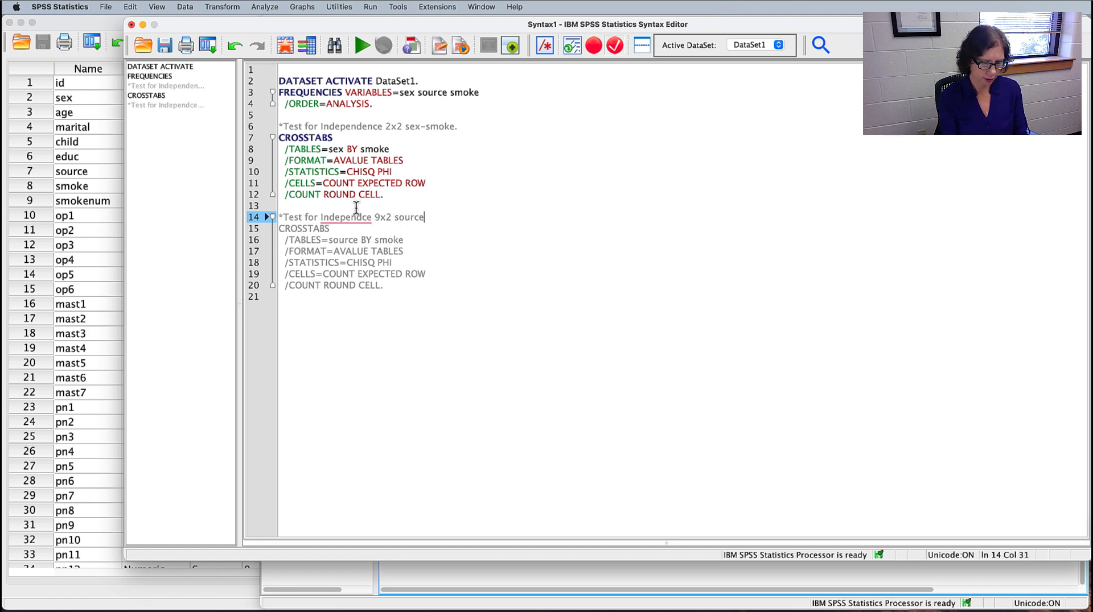
{"action": "type", "text": "-smoke."}
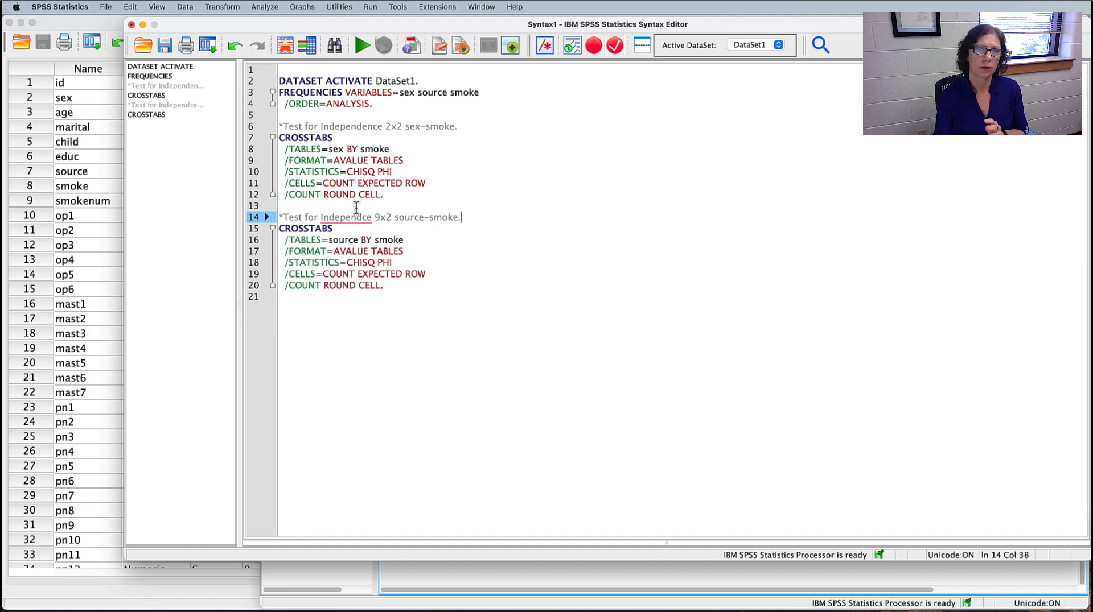
{"action": "mouse_move", "coordinate": [353, 217]}
{"action": "left_click", "coordinate": [356, 251]}
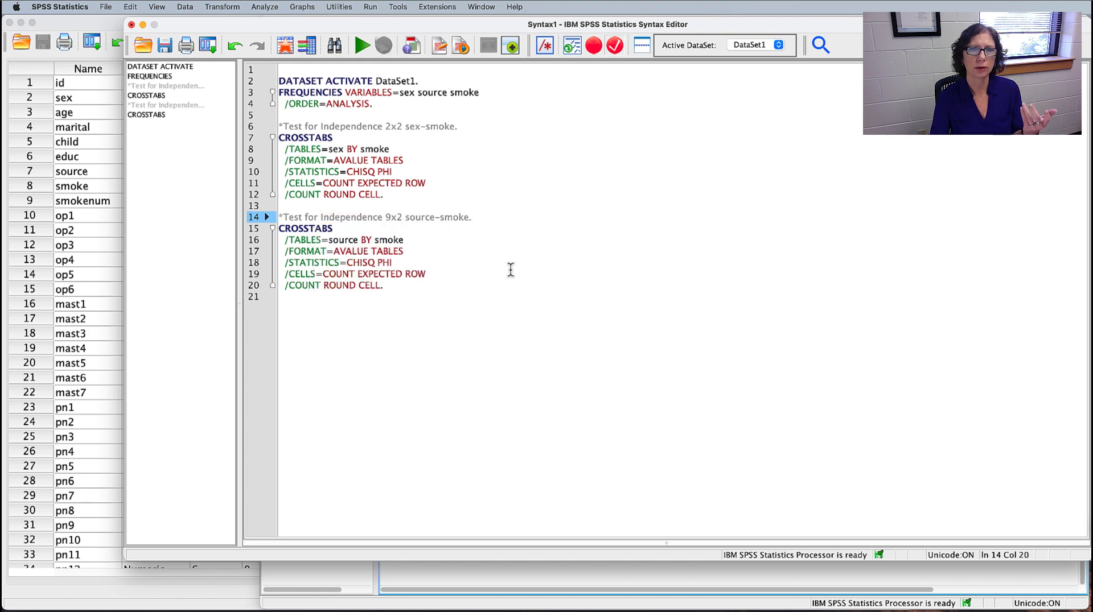
{"action": "left_click", "coordinate": [488, 217]}
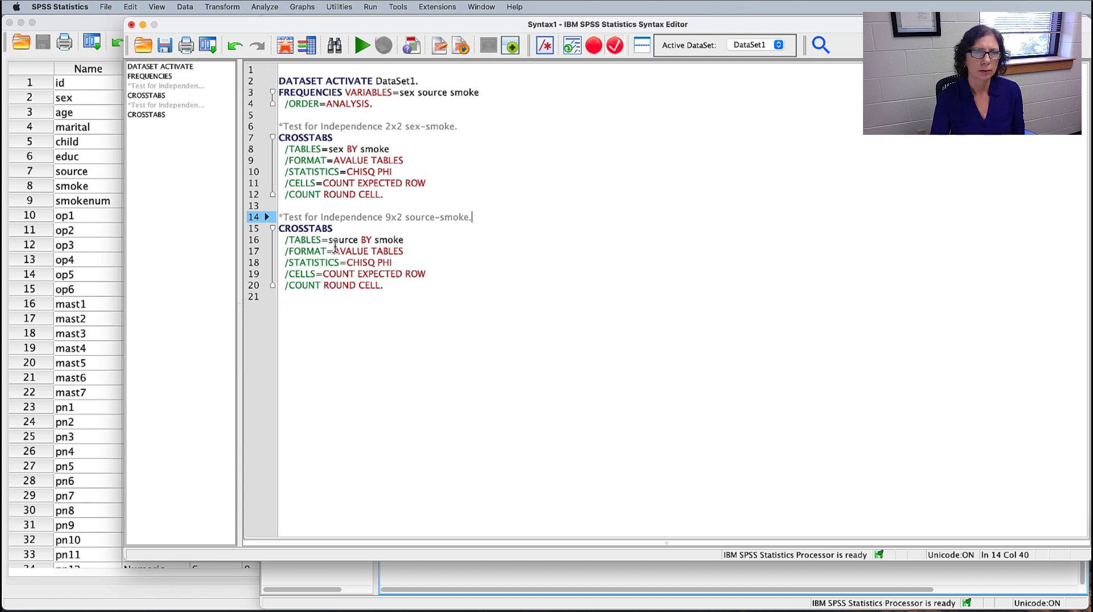
Compare the row variables in the TABLES lines of the source-by-smoke and sex-by-smoke CROSSTABS commands.
{"action": "left_click_drag", "start_coordinate": [406, 240], "coordinate": [301, 240]}
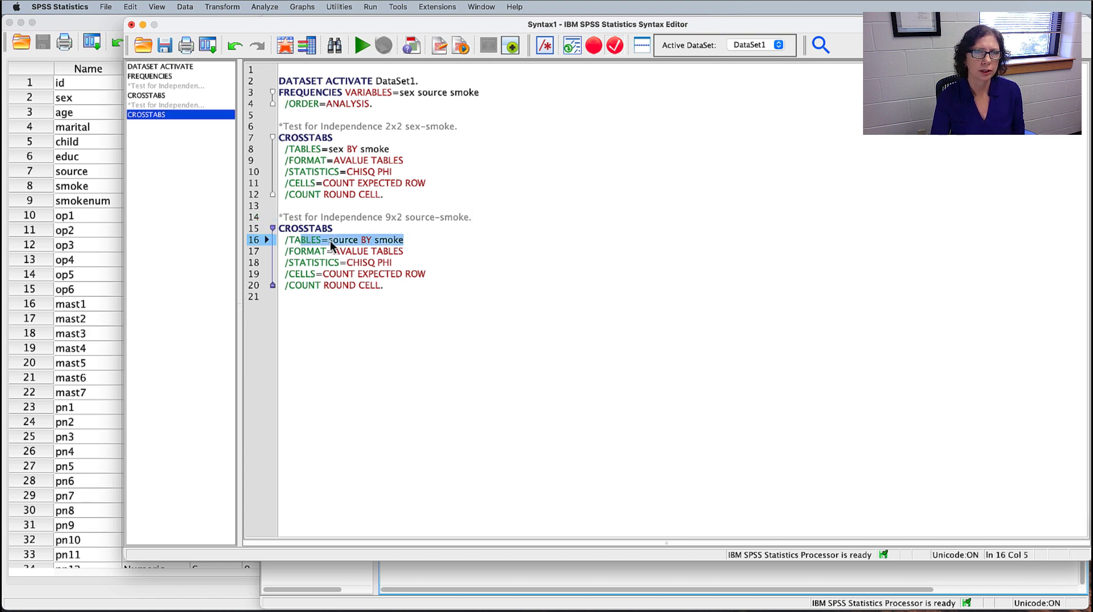
{"action": "double_click", "coordinate": [331, 241]}
{"action": "double_click", "coordinate": [336, 149]}
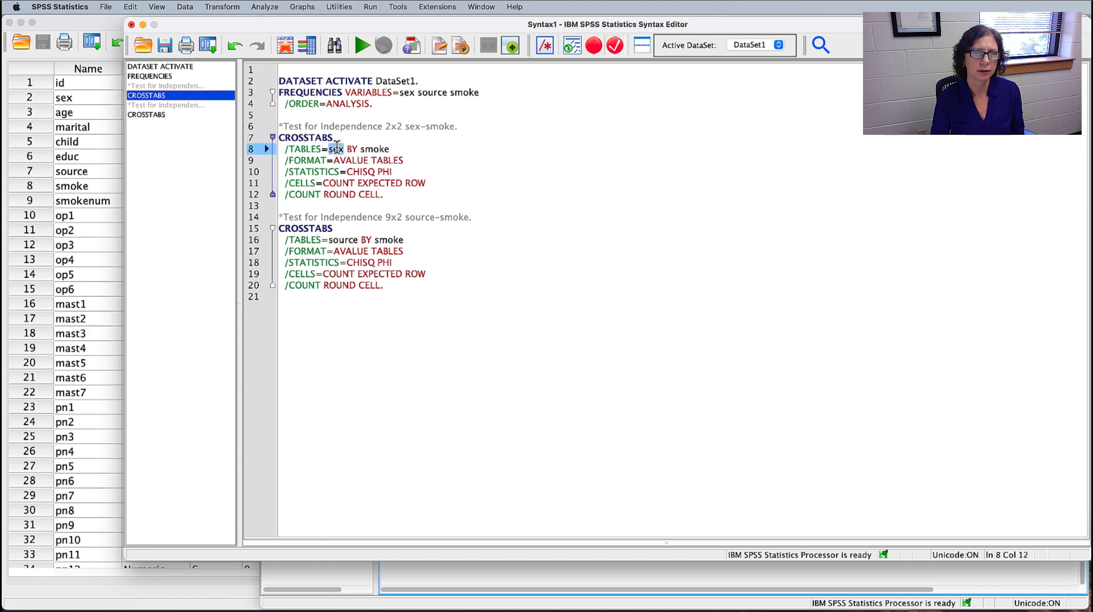
Run only the source BY smoke CROSSTABS command together with its "*Test for Independence 9x2 source-smoke." comment.
{"action": "left_click_drag", "start_coordinate": [328, 251], "coordinate": [410, 287]}
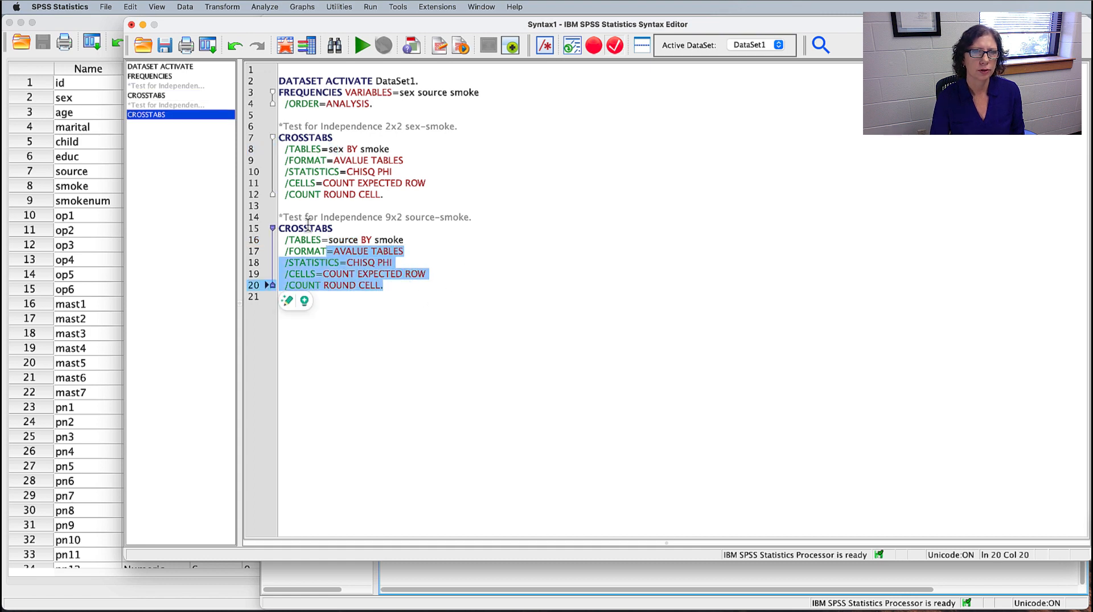
{"action": "left_click", "coordinate": [345, 240]}
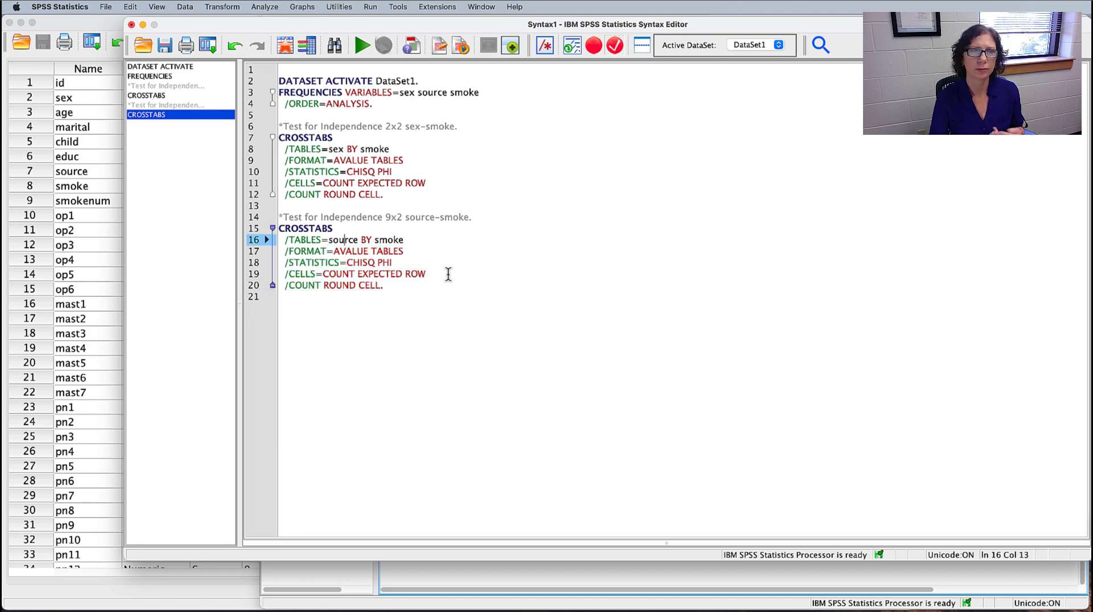
{"action": "left_click_drag", "start_coordinate": [415, 239], "coordinate": [271, 246]}
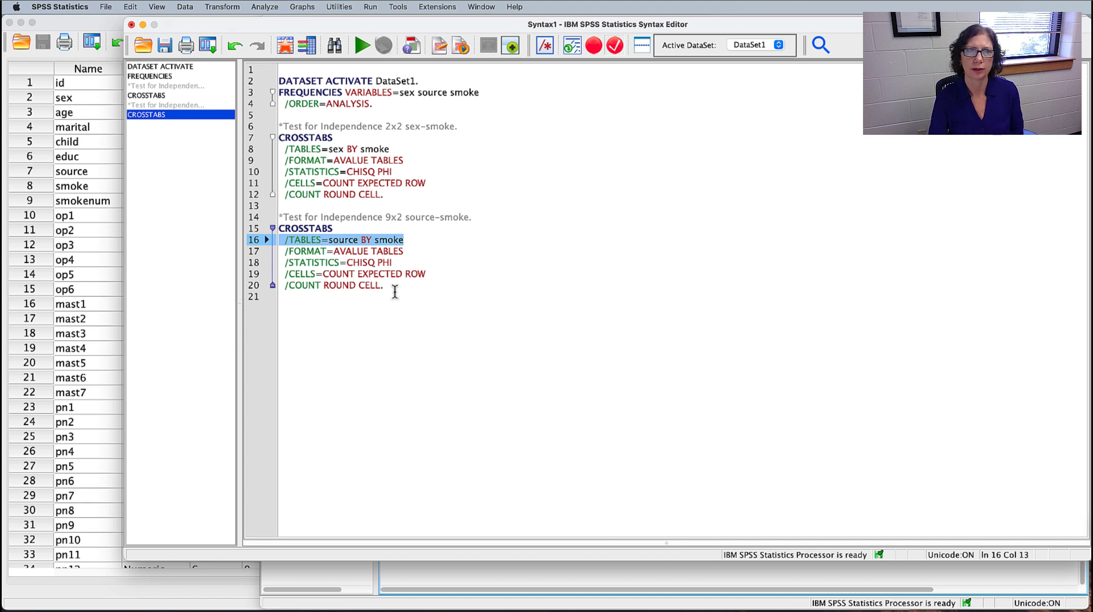
{"action": "left_click_drag", "start_coordinate": [395, 291], "coordinate": [254, 214]}
{"action": "left_click", "coordinate": [362, 45]}
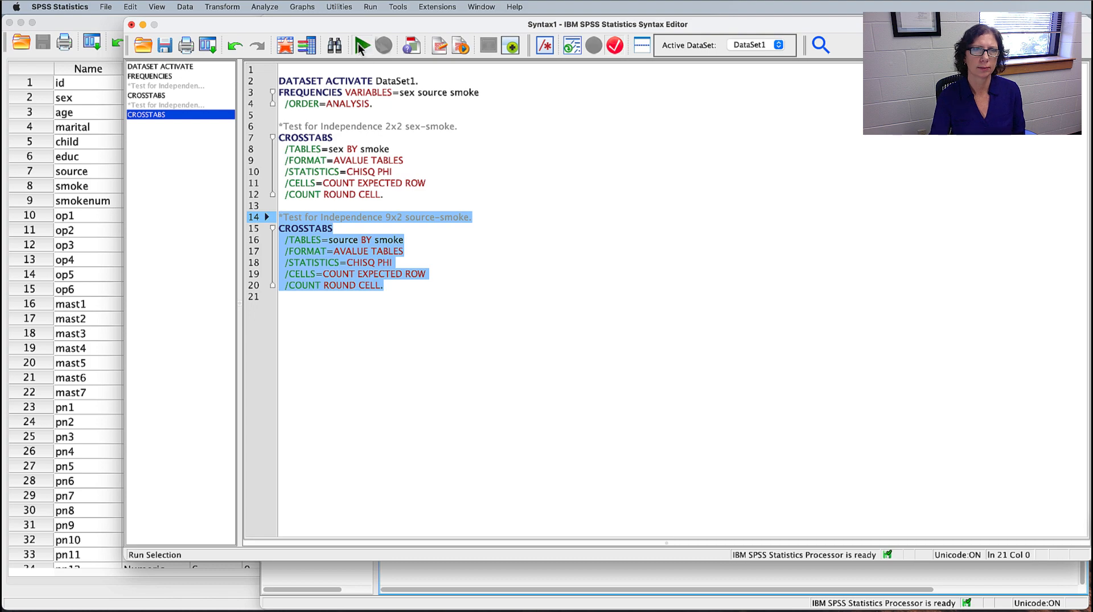
Review the source-by-smoke output and read the Chi-Square Tests footnote to check the expected cell count assumption.
{"action": "scroll", "coordinate": [884, 265], "scroll_direction": "down", "scroll_amount": 5}
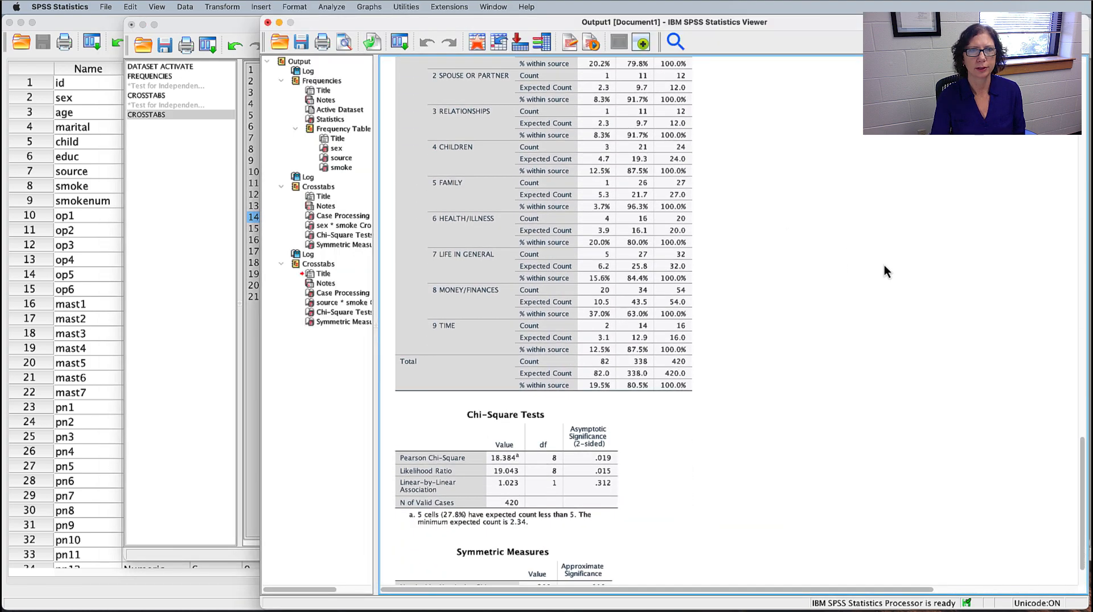
{"action": "scroll", "coordinate": [883, 265], "scroll_direction": "up", "scroll_amount": 8}
{"action": "scroll", "coordinate": [884, 266], "scroll_direction": "down", "scroll_amount": 3}
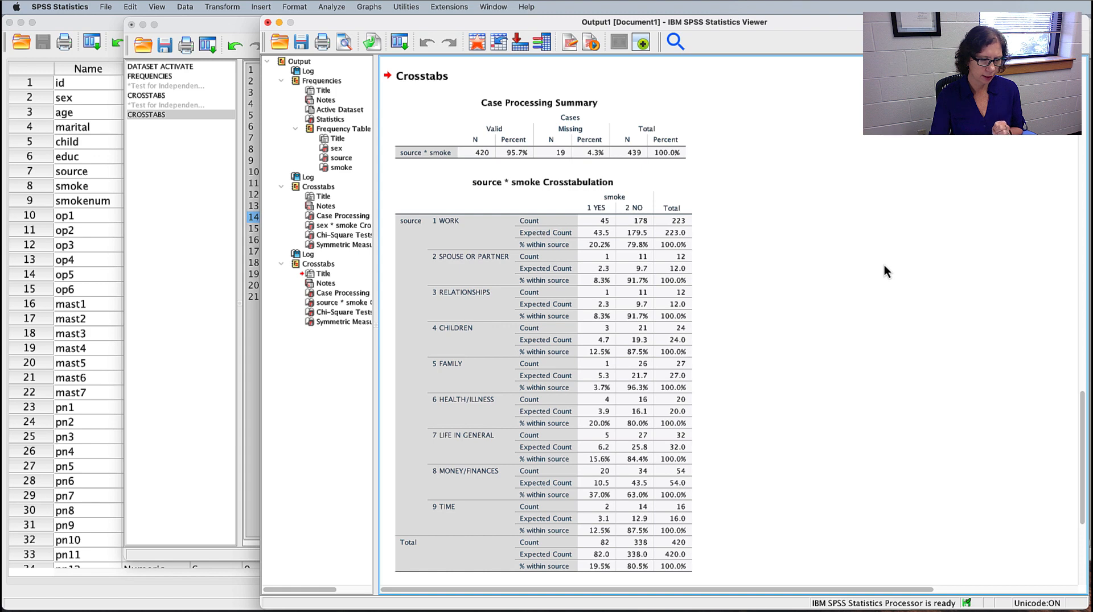
{"action": "scroll", "coordinate": [898, 267], "scroll_direction": "down", "scroll_amount": 3}
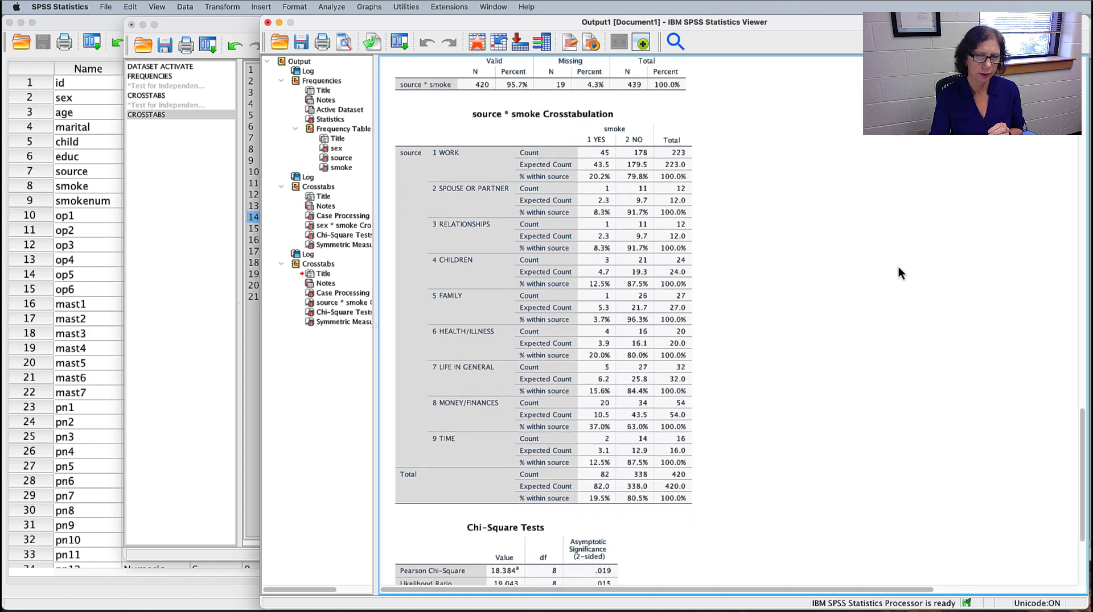
{"action": "scroll", "coordinate": [898, 273], "scroll_direction": "down", "scroll_amount": 5}
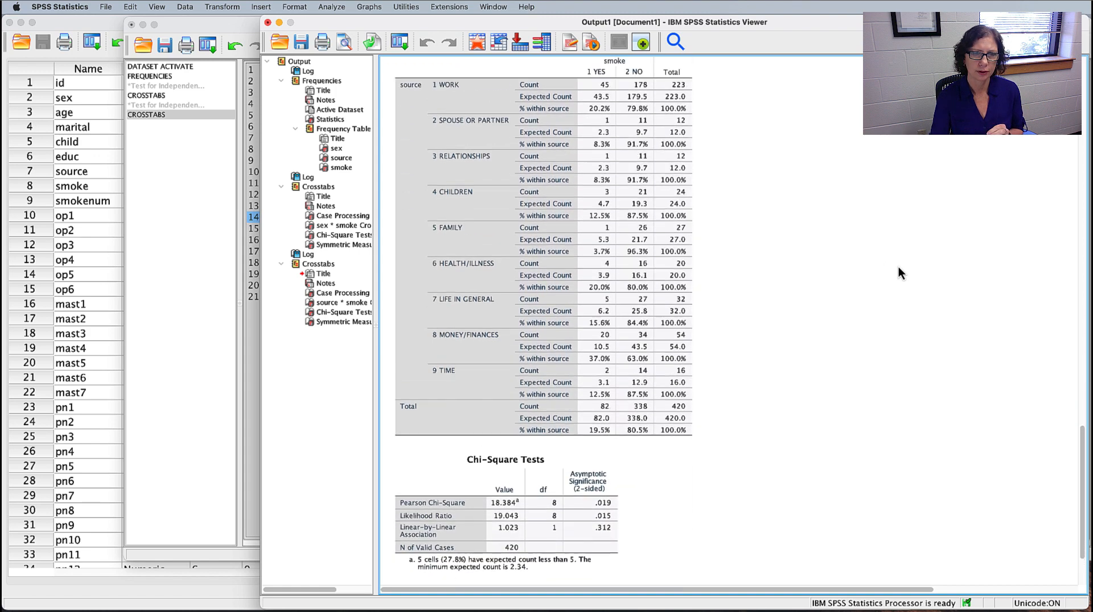
{"action": "scroll", "coordinate": [898, 267], "scroll_direction": "down", "scroll_amount": 1}
{"action": "left_click", "coordinate": [487, 462]}
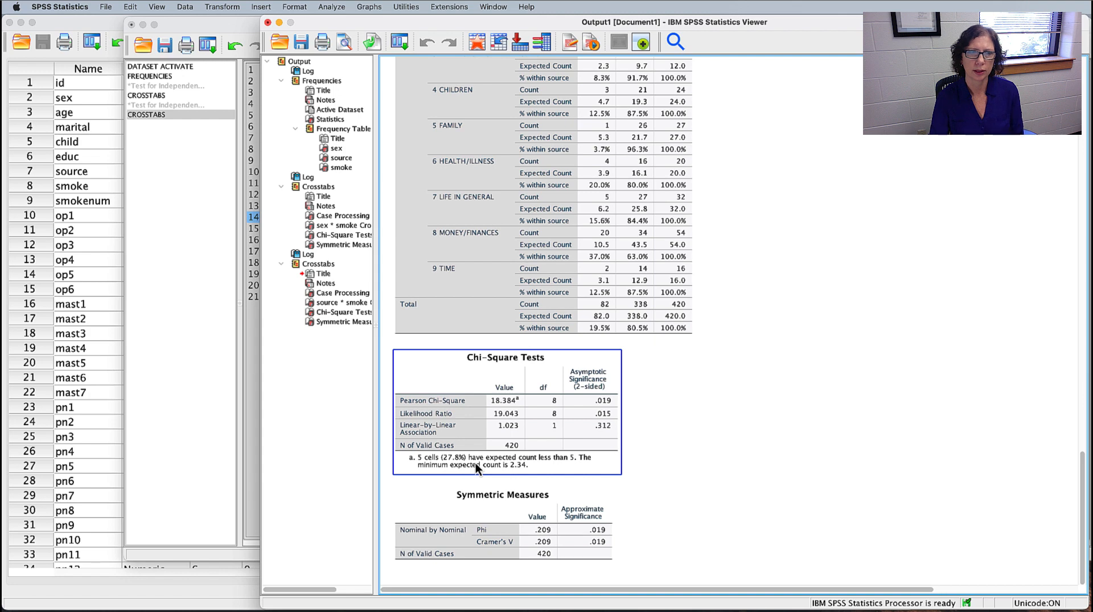
{"action": "left_click", "coordinate": [572, 459]}
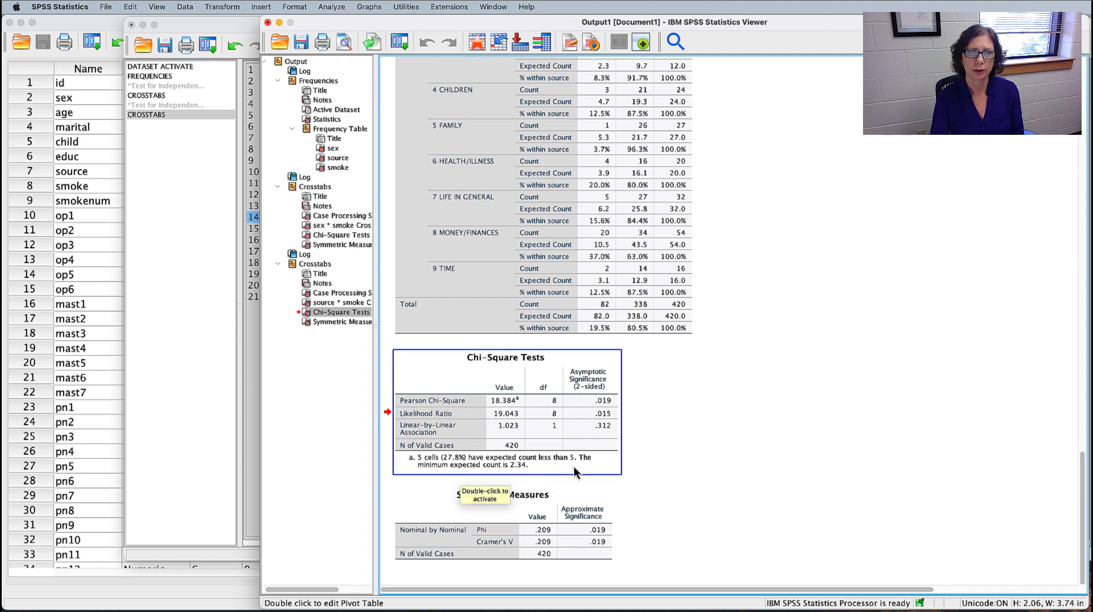
Examine the expected counts and row percentages across stress sources in the source * smoke Crosstabulation, opening and closing its pivot table window.
{"action": "scroll", "coordinate": [780, 459], "scroll_direction": "up", "scroll_amount": 5}
{"action": "left_click", "coordinate": [672, 194]}
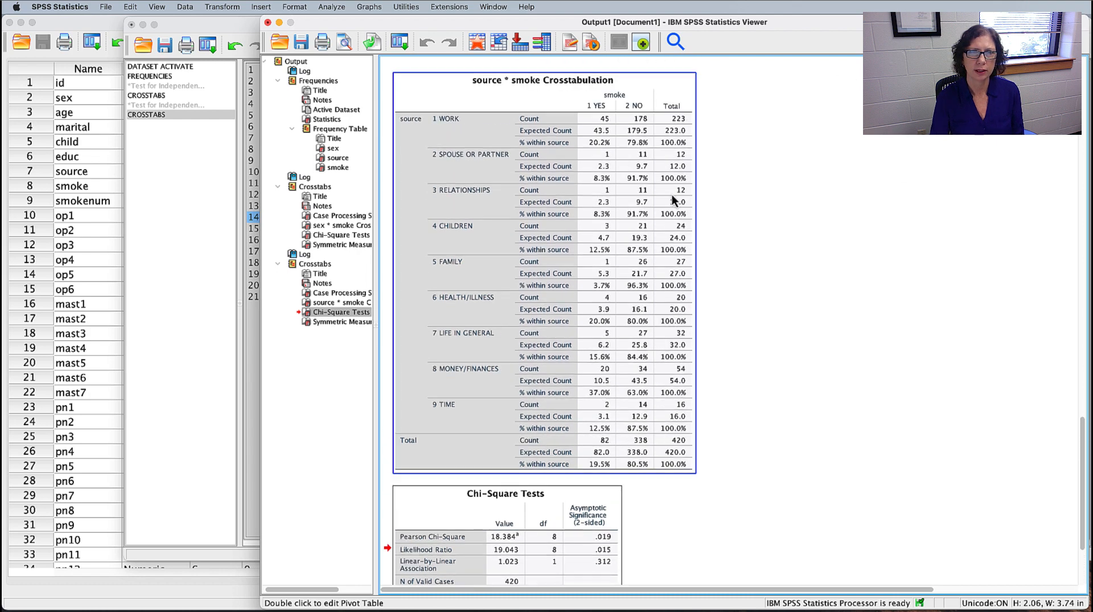
{"action": "left_click", "coordinate": [610, 170]}
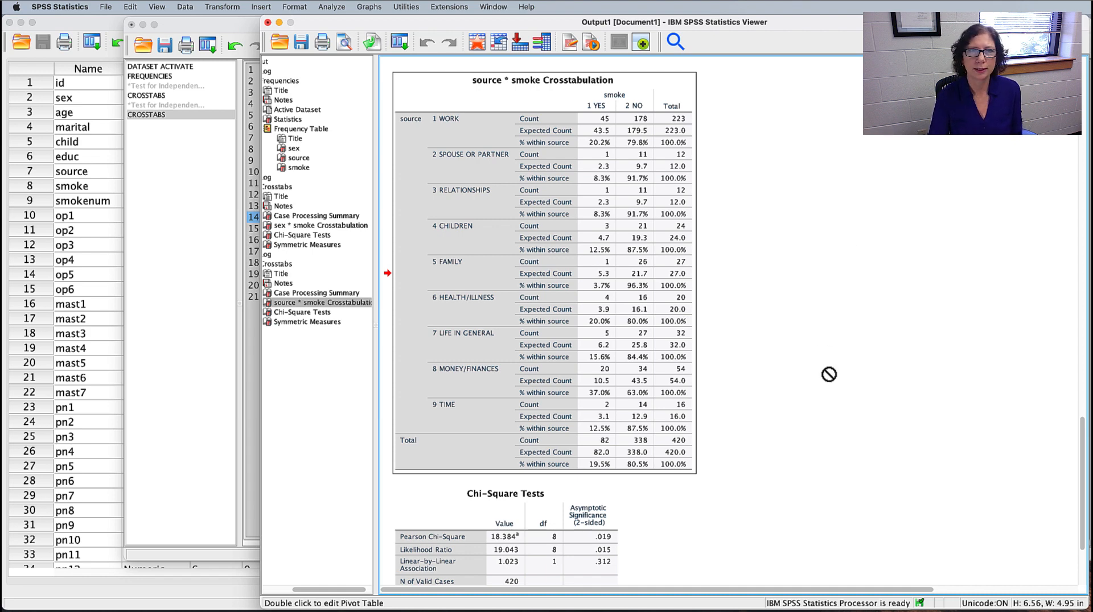
{"action": "left_click", "coordinate": [620, 164]}
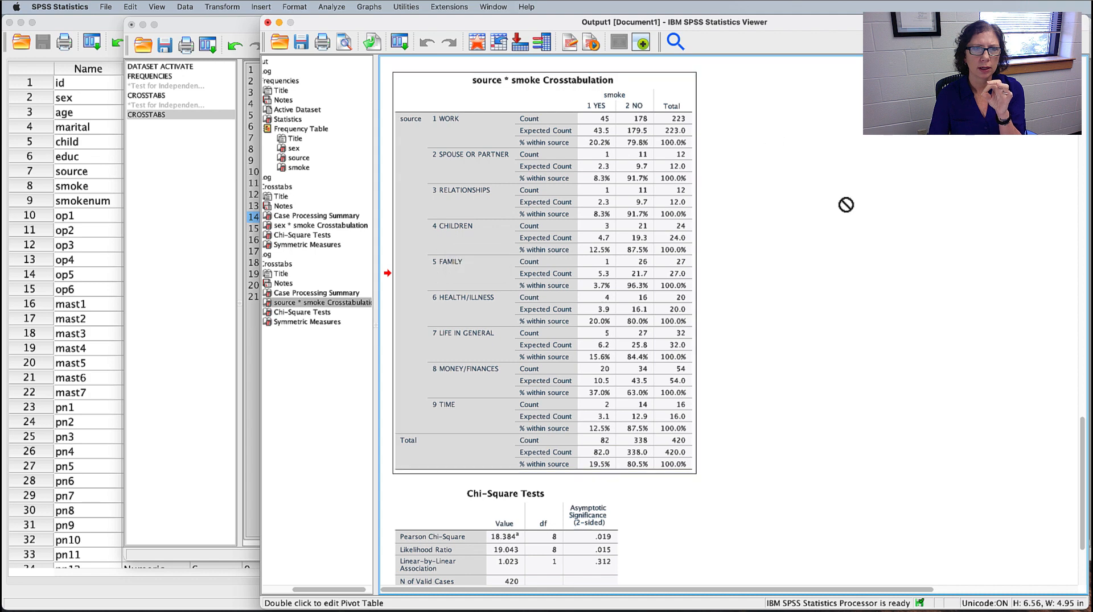
{"action": "double_click", "coordinate": [478, 142]}
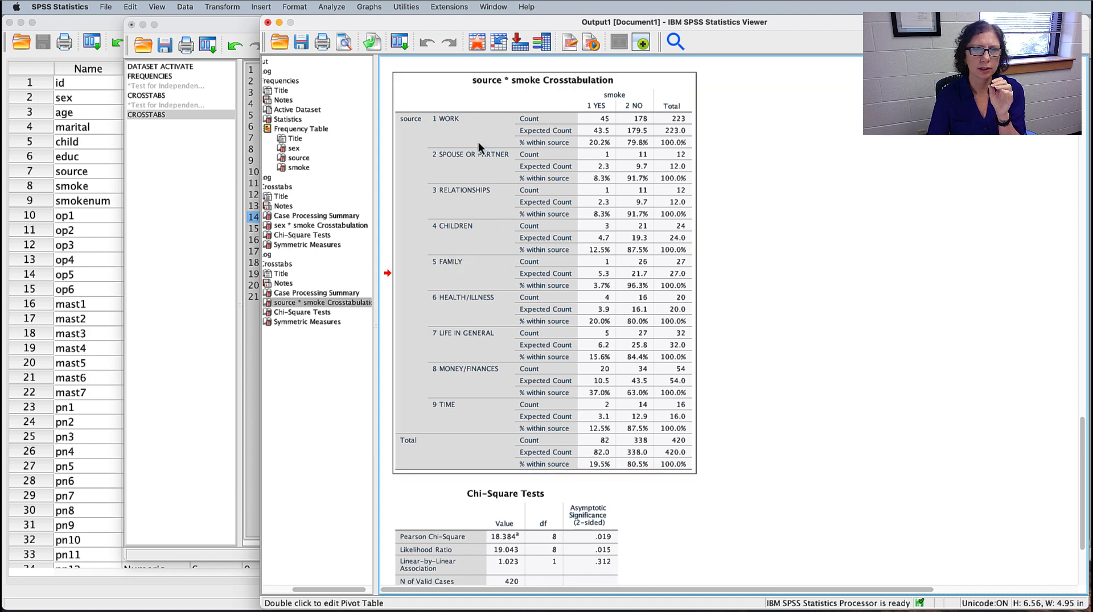
{"action": "left_click_drag", "start_coordinate": [849, 227], "coordinate": [640, 75]}
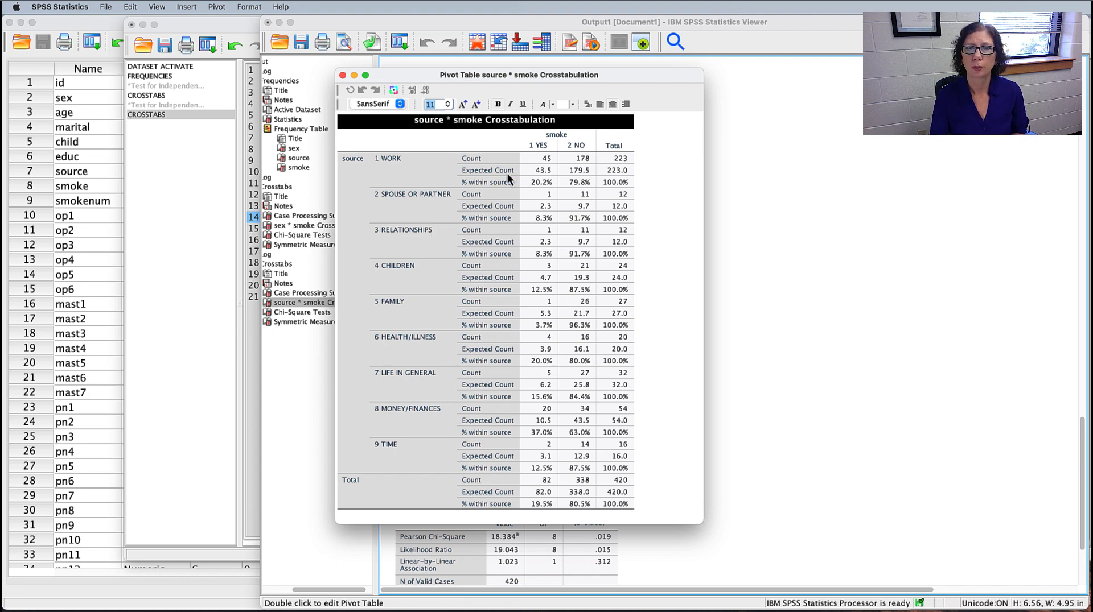
{"action": "left_click", "coordinate": [342, 75]}
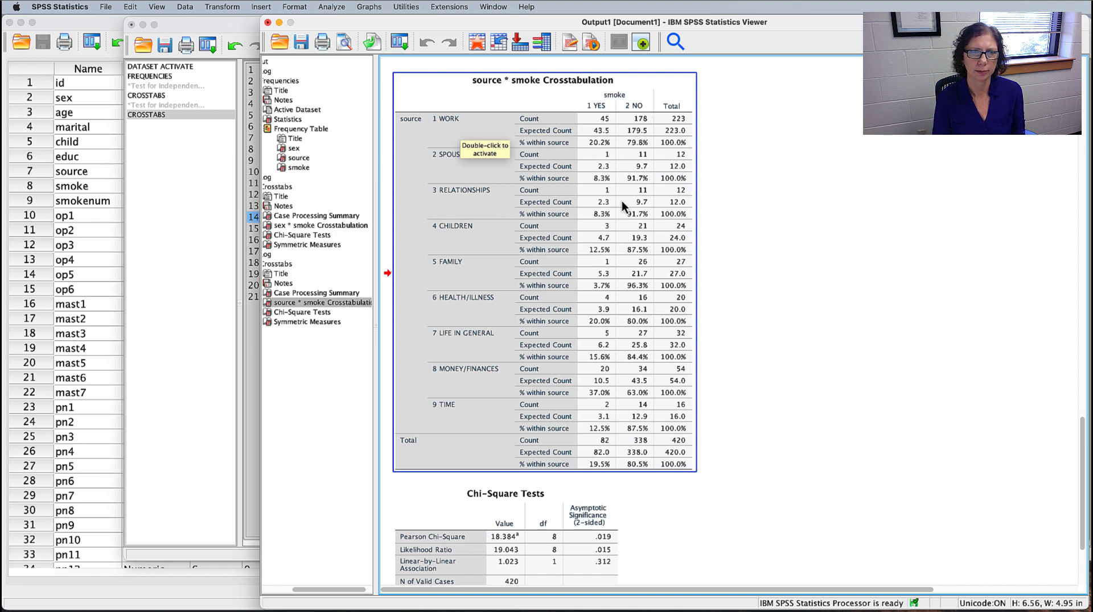
Read the Pearson Chi-Square value, degrees of freedom and significance in the source-by-smoke Chi-Square Tests table.
{"action": "left_click", "coordinate": [819, 239]}
{"action": "scroll", "coordinate": [820, 239], "scroll_direction": "right", "scroll_amount": 1}
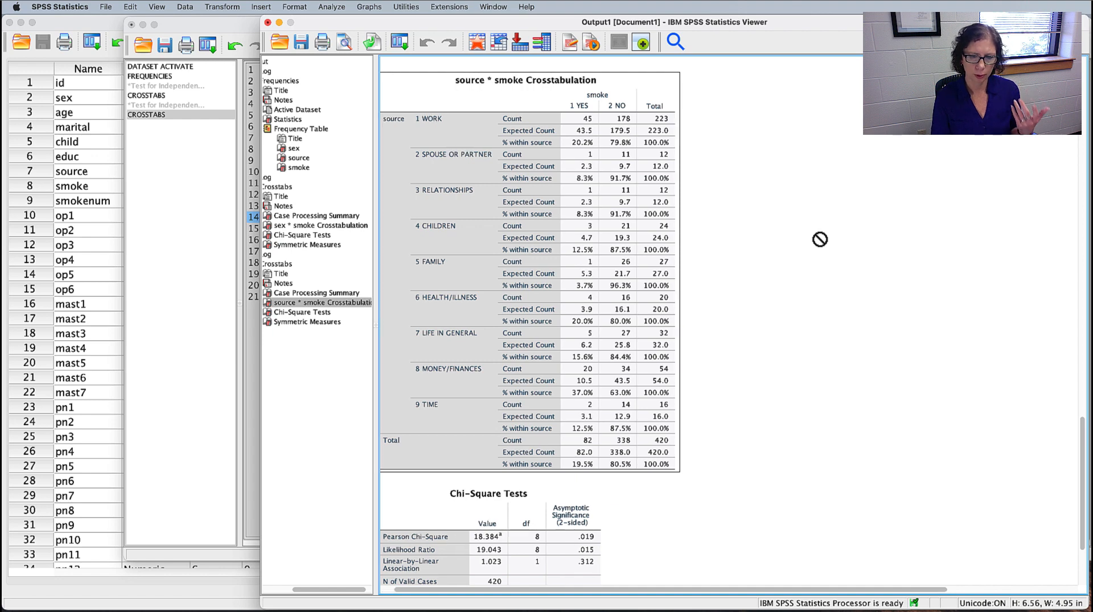
{"action": "scroll", "coordinate": [820, 239], "scroll_direction": "down", "scroll_amount": 5}
{"action": "scroll", "coordinate": [819, 239], "scroll_direction": "left", "scroll_amount": 1}
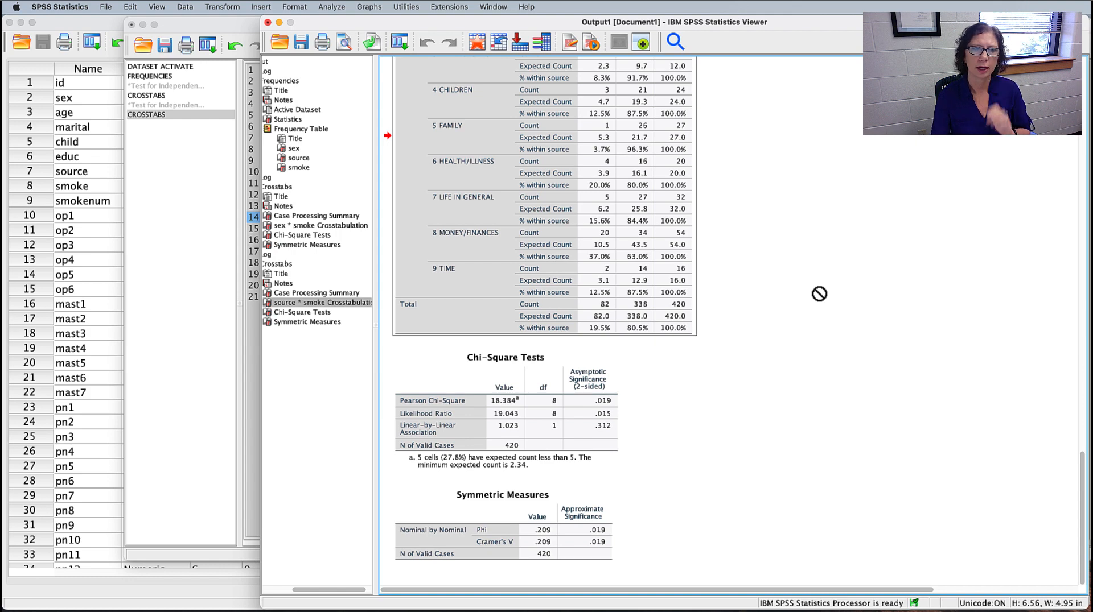
{"action": "left_click", "coordinate": [419, 409]}
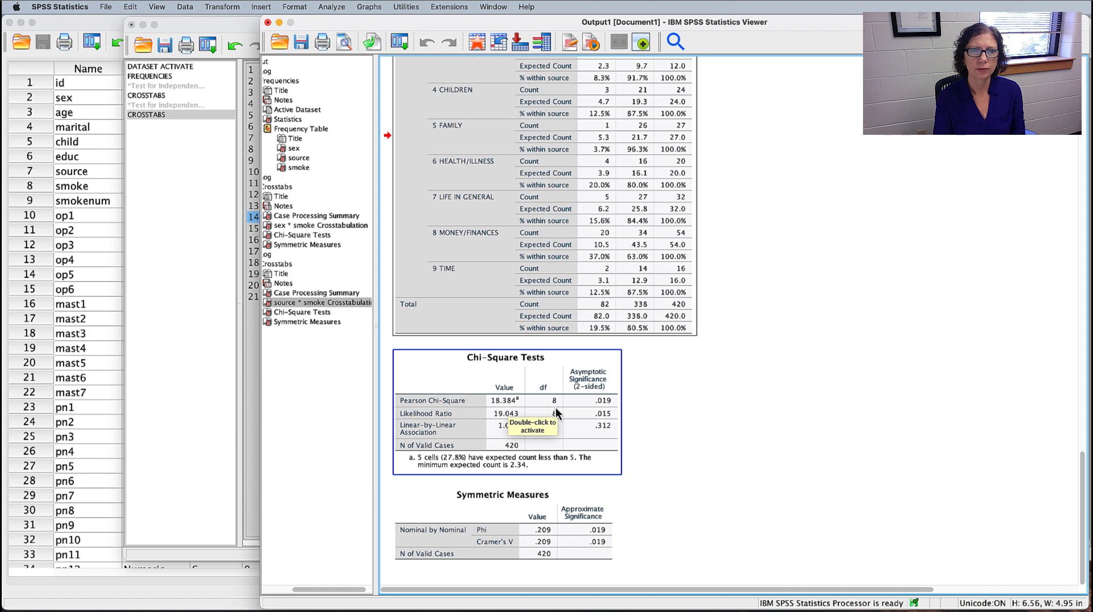
{"action": "left_click", "coordinate": [672, 414]}
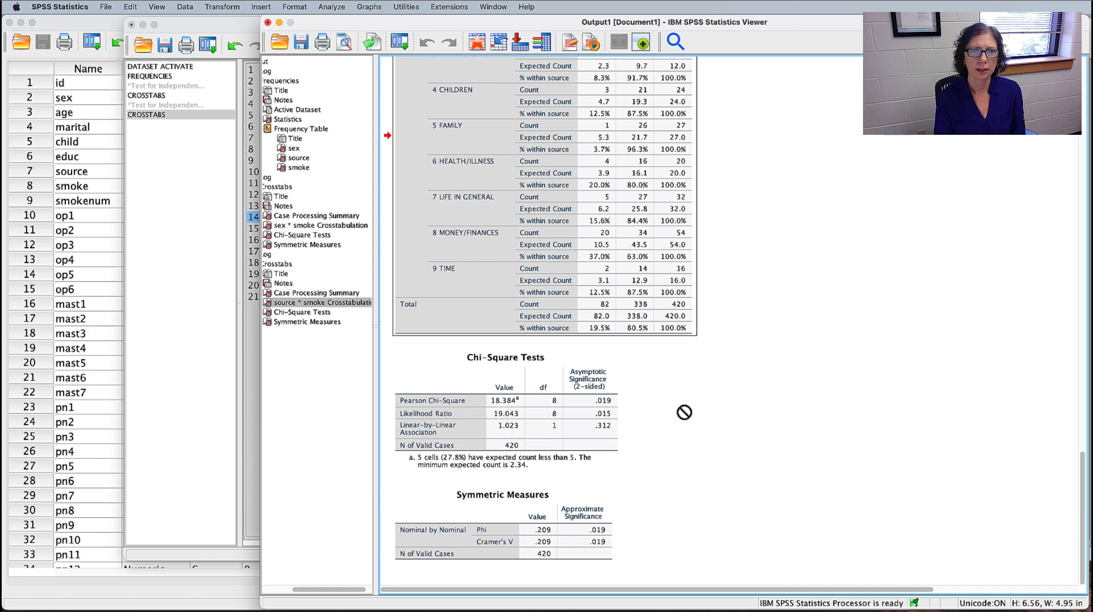
{"action": "left_click", "coordinate": [620, 402]}
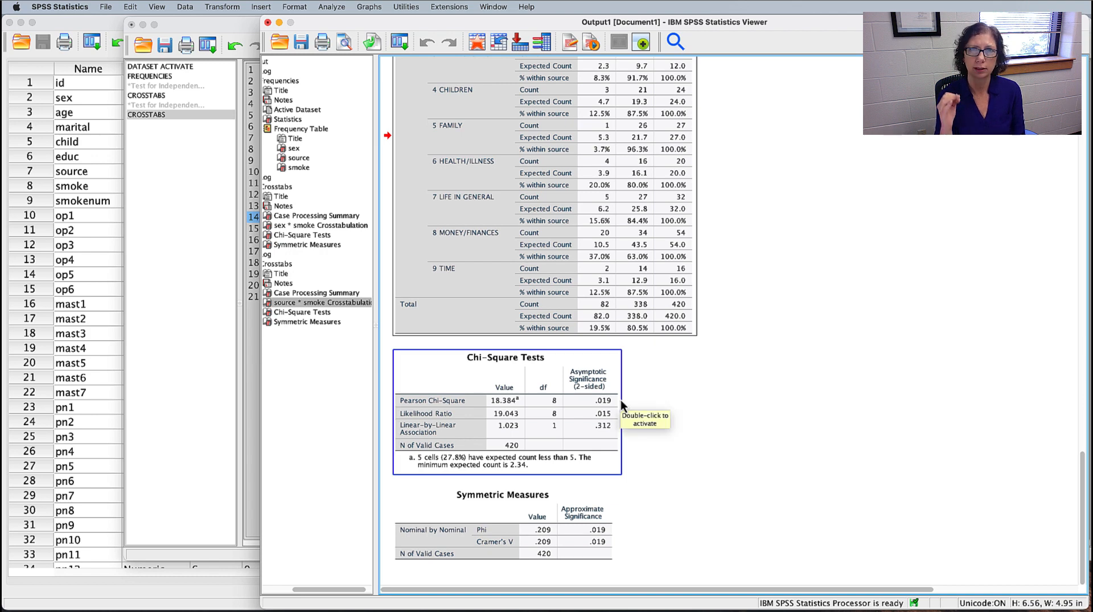
{"action": "left_click", "coordinate": [646, 409]}
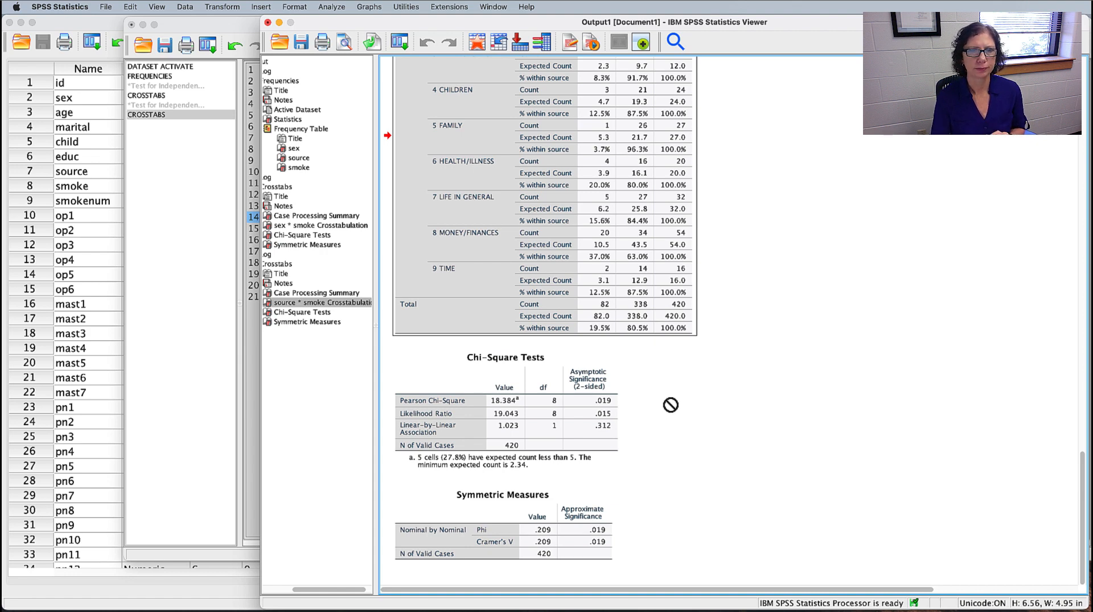
Read the Cramer's V effect size in the Symmetric Measures table for source by smoke.
{"action": "left_click", "coordinate": [476, 508]}
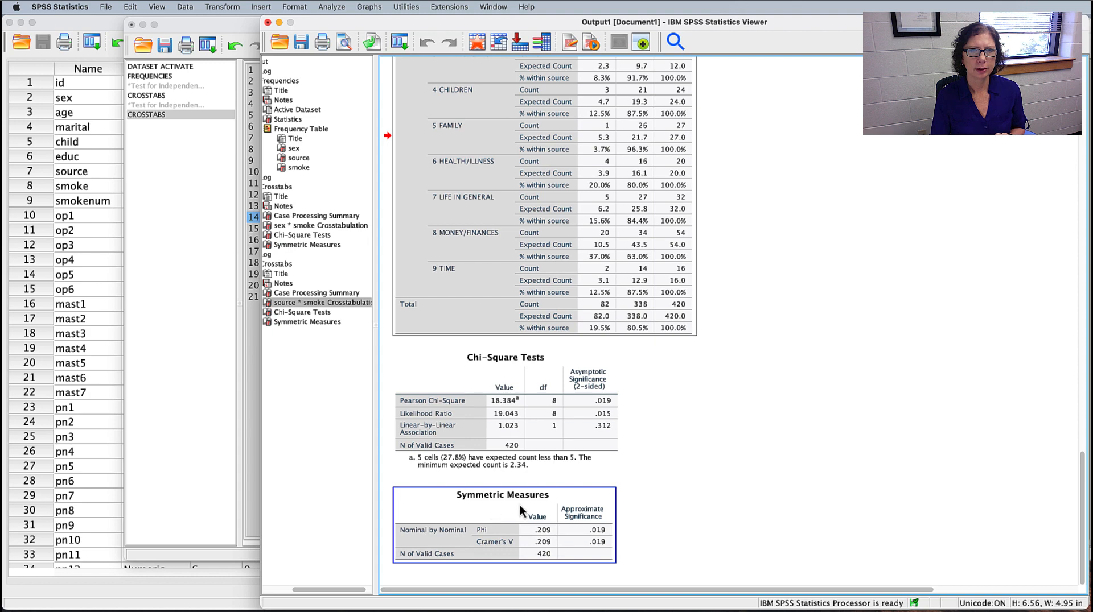
{"action": "left_click", "coordinate": [725, 501]}
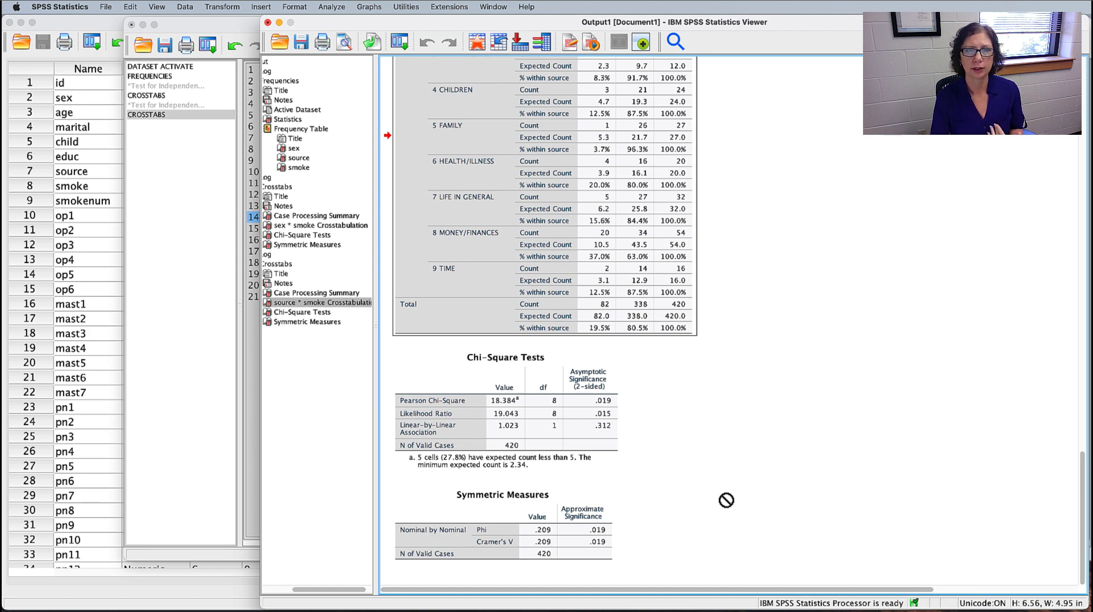
{"action": "left_click", "coordinate": [517, 541]}
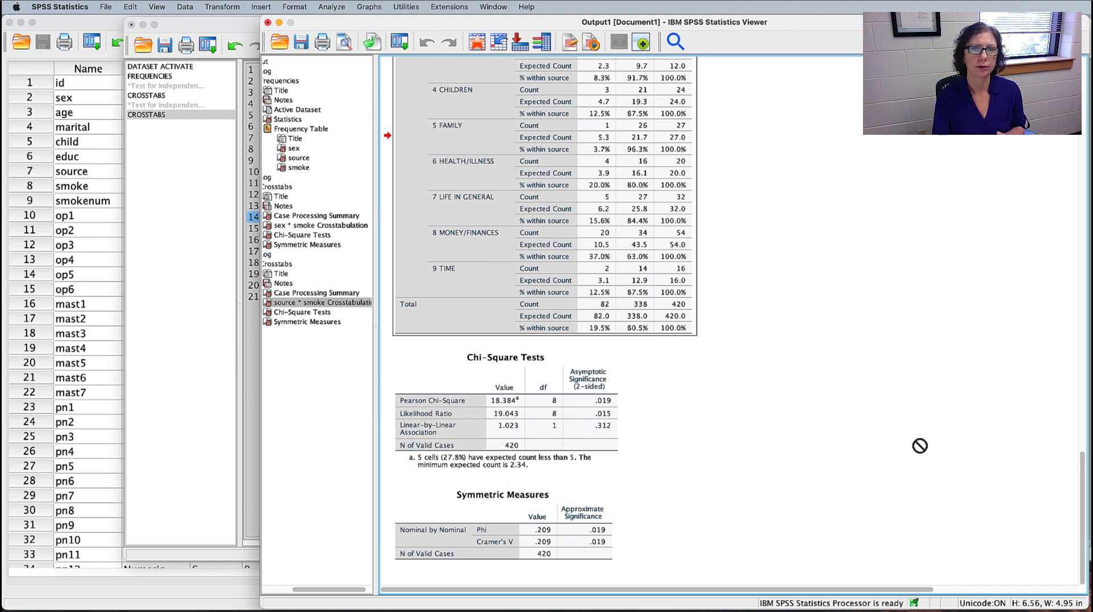
Switch to the LabSheet Lab5 ChiSquare document in Word and find the Task 2 chi-square results write-up example.
{"action": "key", "text": "super+Tab"}
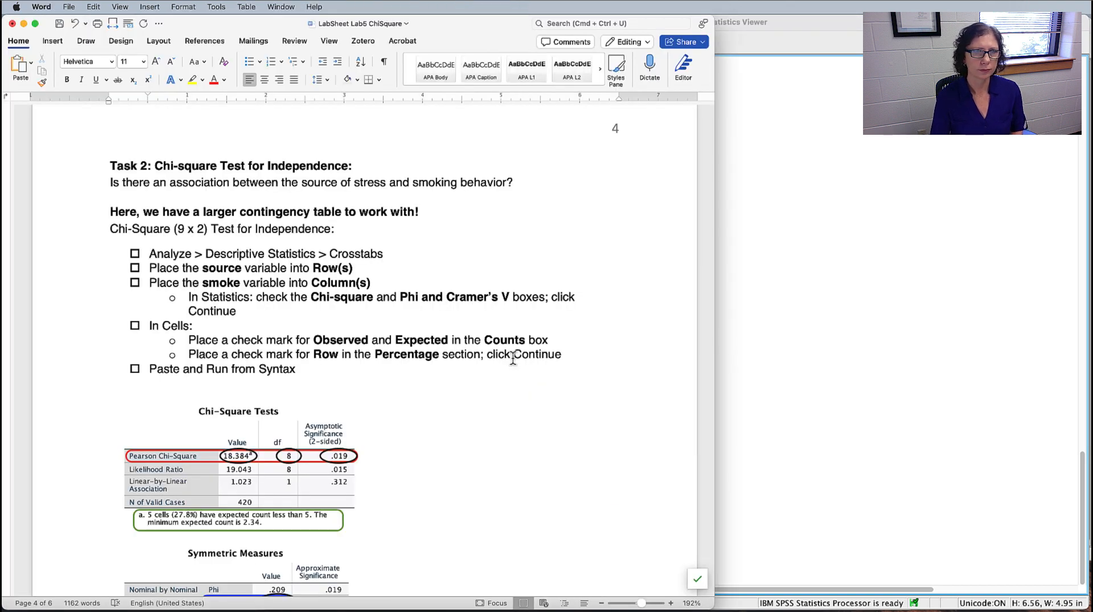
{"action": "scroll", "coordinate": [513, 357], "scroll_direction": "down", "scroll_amount": 2}
{"action": "scroll", "coordinate": [512, 357], "scroll_direction": "down", "scroll_amount": 5}
{"action": "scroll", "coordinate": [513, 359], "scroll_direction": "up", "scroll_amount": 3}
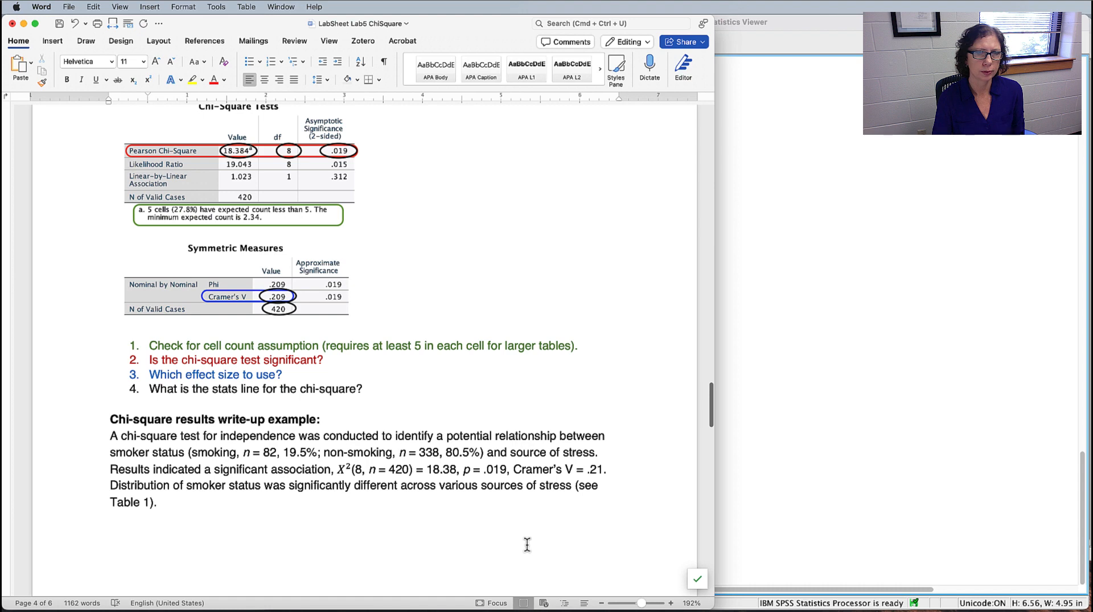
Examine how the Task 2 write-up describes smoker status frequencies and source of stress, and where it refers to Table 1.
{"action": "left_click_drag", "start_coordinate": [487, 452], "coordinate": [608, 453]}
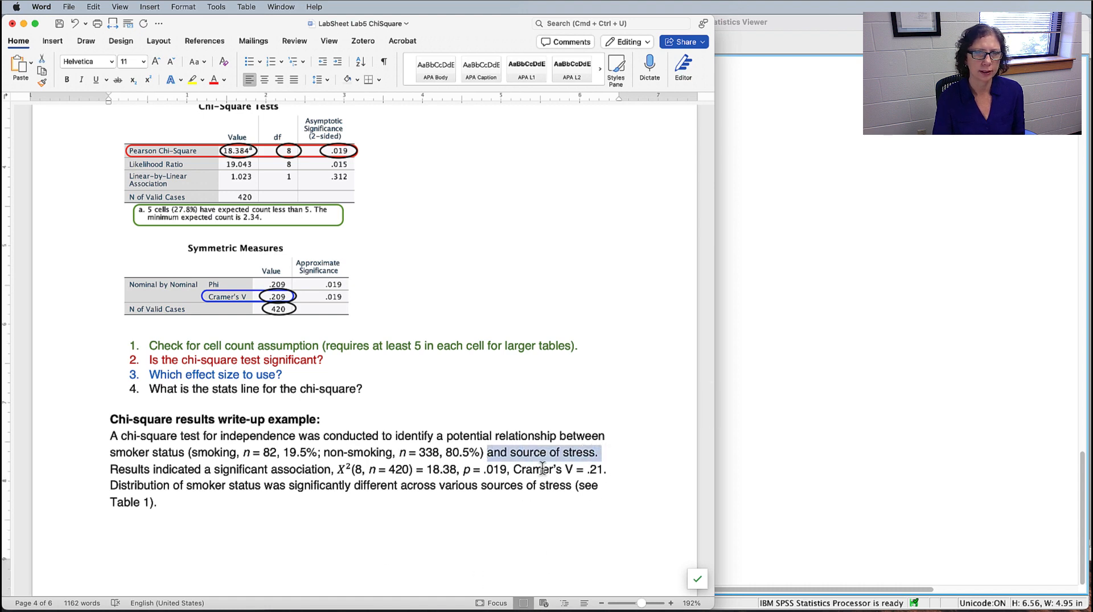
{"action": "left_click_drag", "start_coordinate": [183, 452], "coordinate": [487, 453]}
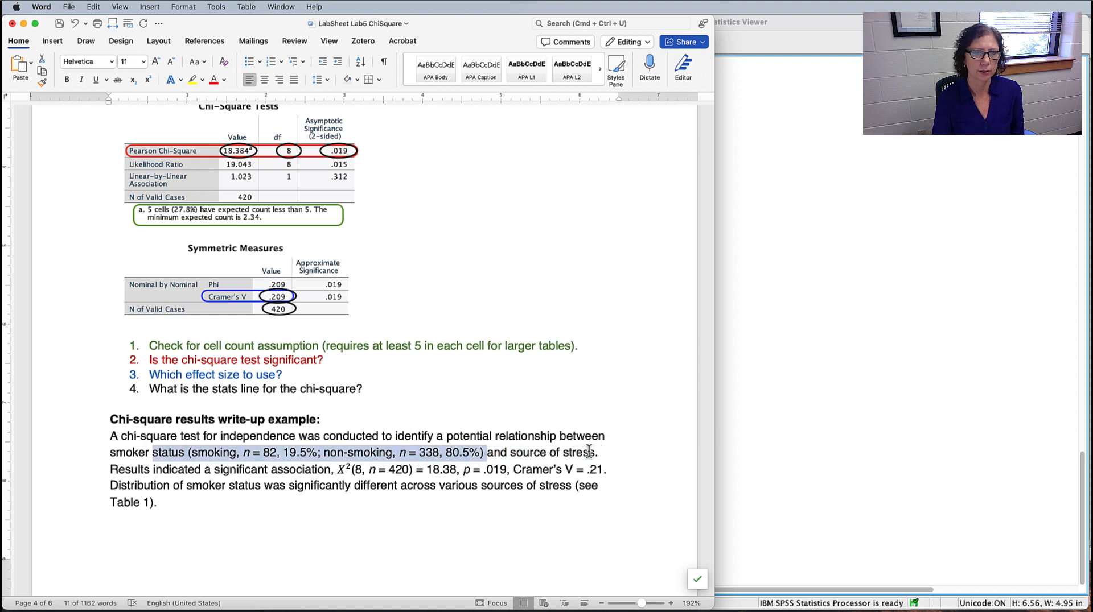
{"action": "left_click_drag", "start_coordinate": [597, 452], "coordinate": [510, 452]}
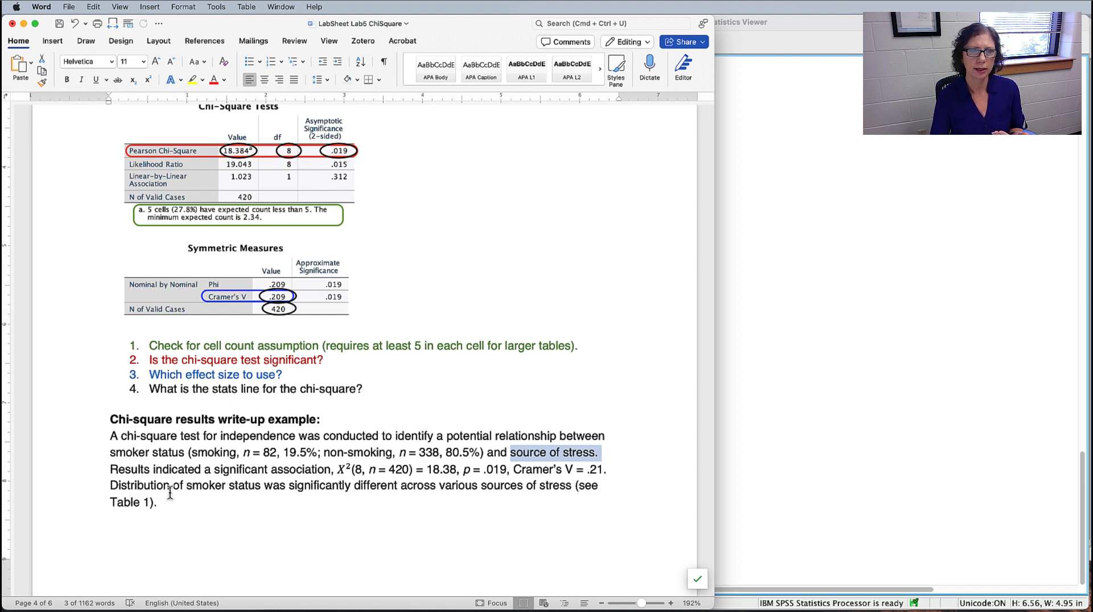
{"action": "left_click_drag", "start_coordinate": [107, 503], "coordinate": [150, 504]}
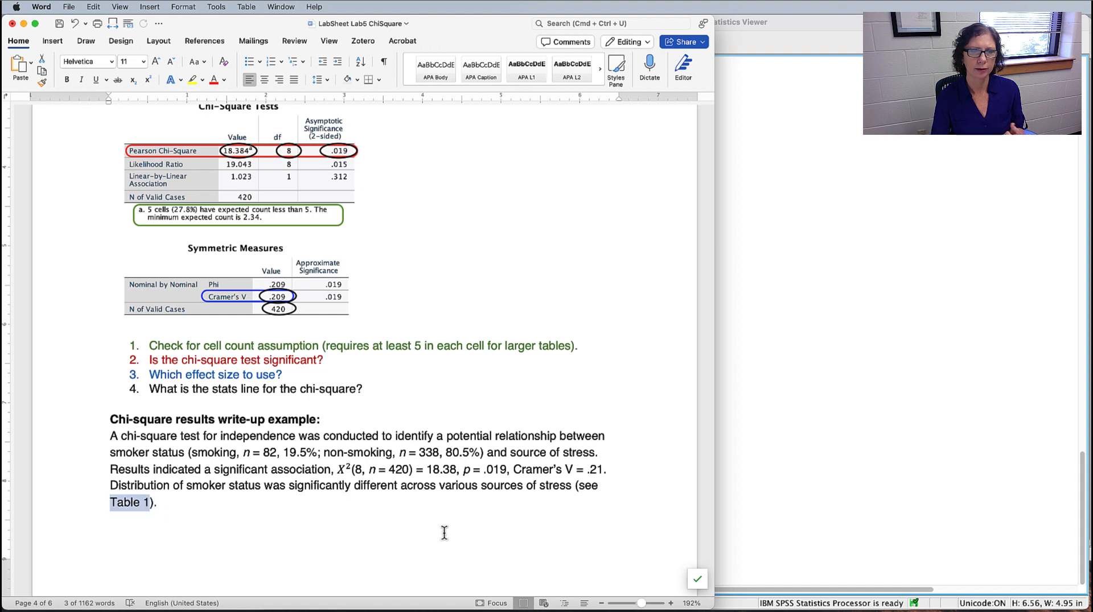
{"action": "left_click", "coordinate": [629, 336]}
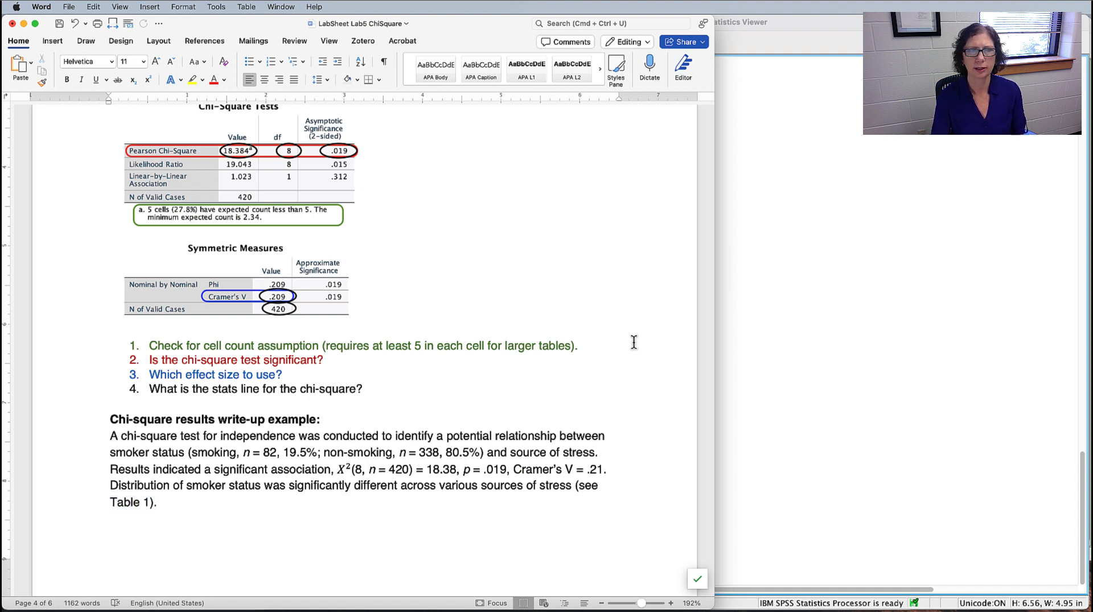
Read the Task 2 results sentence, checking the sample size, chi-square value, p value and Cramer's V it reports.
{"action": "left_click", "coordinate": [112, 464]}
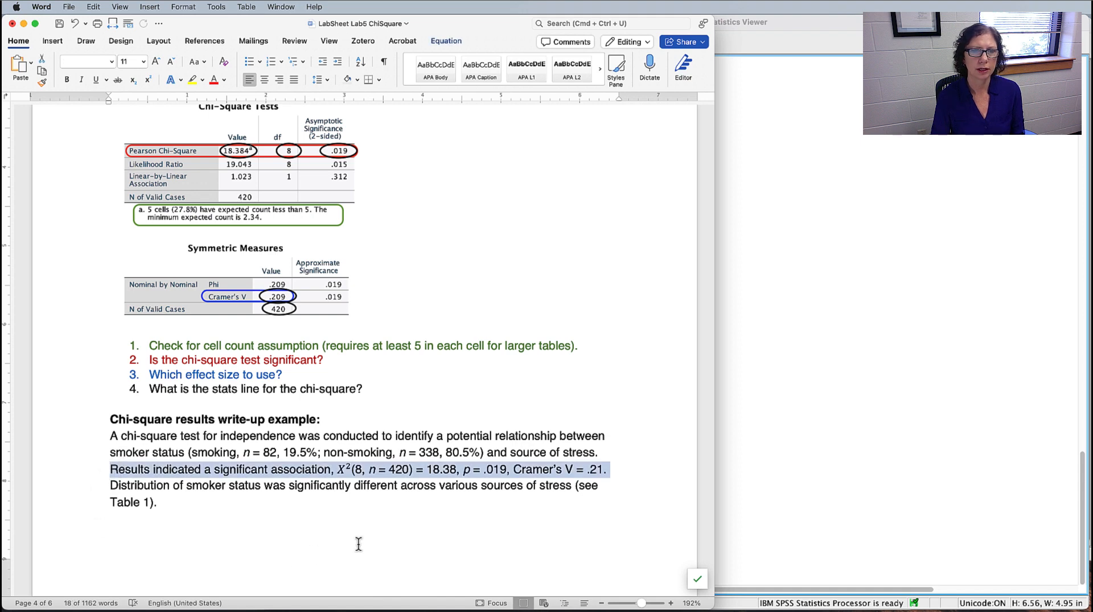
{"action": "left_click", "coordinate": [363, 477]}
{"action": "left_click_drag", "start_coordinate": [368, 472], "coordinate": [402, 472]}
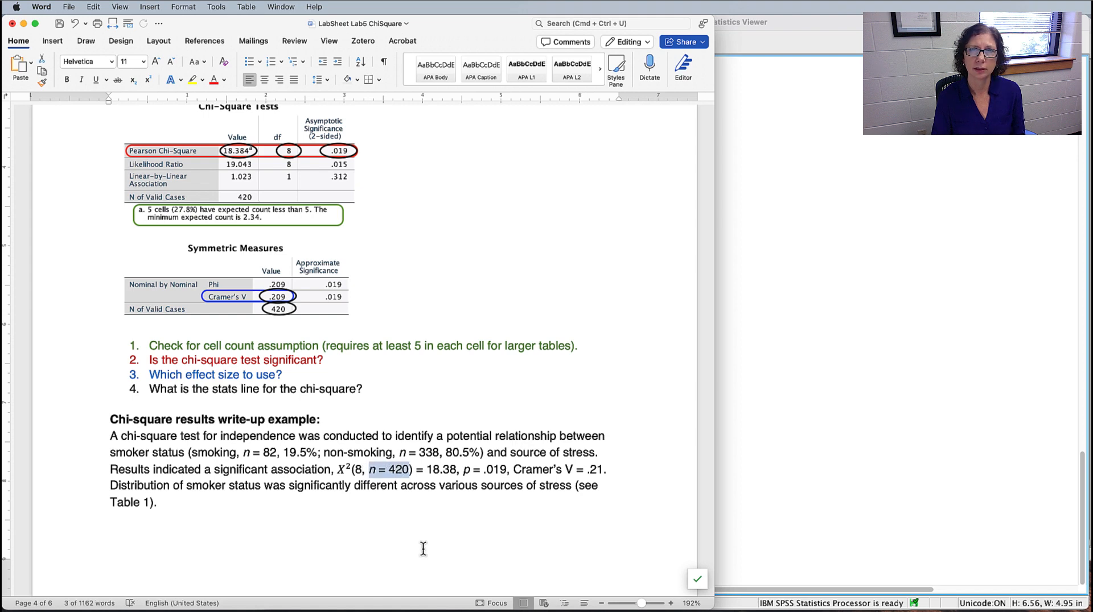
{"action": "left_click_drag", "start_coordinate": [458, 470], "coordinate": [426, 470]}
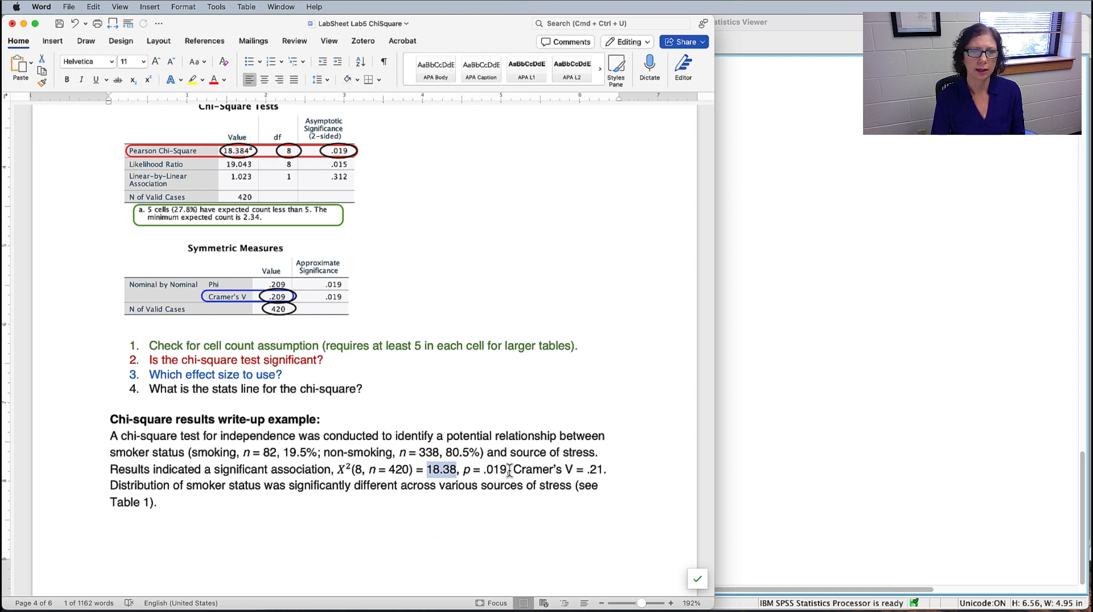
{"action": "left_click_drag", "start_coordinate": [514, 470], "coordinate": [602, 471]}
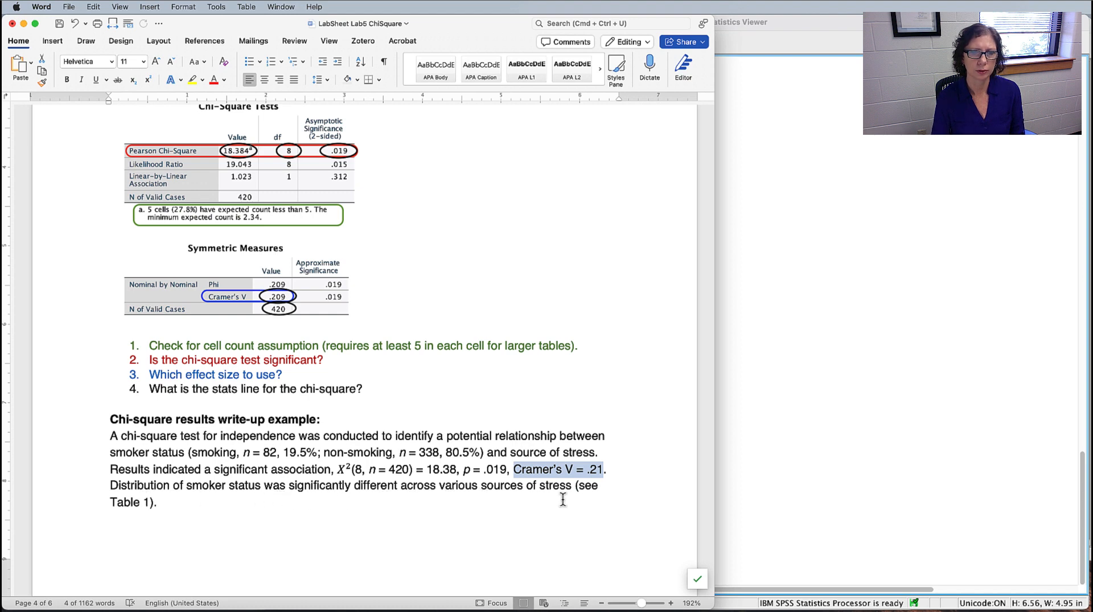
Continue the Task 2 write-up after the Table 1 reference with "Of note, there were several expected values less than 5".
{"action": "left_click", "coordinate": [179, 504]}
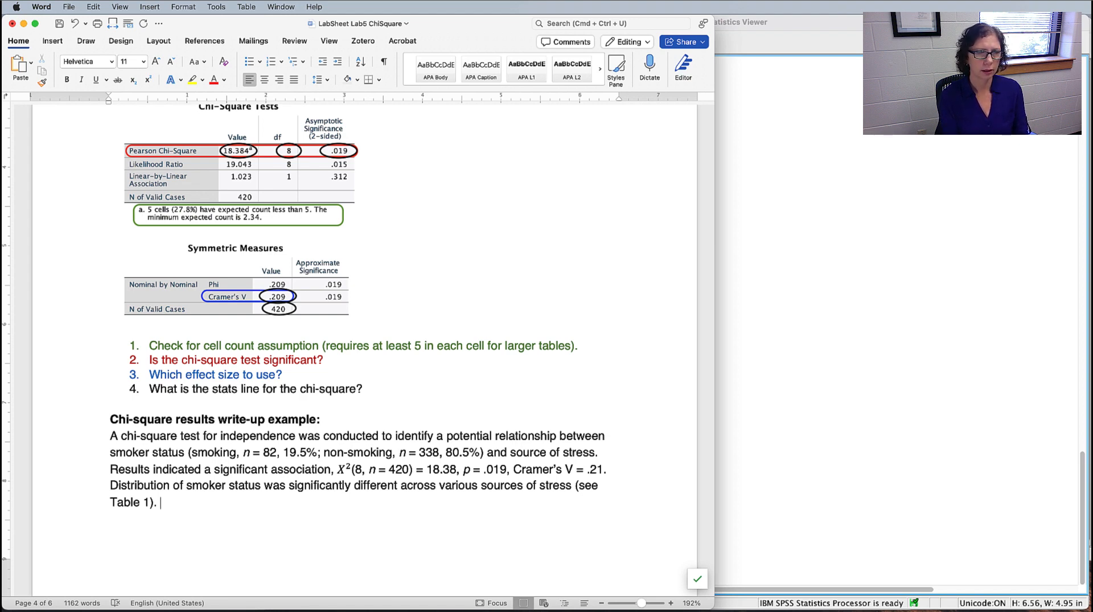
{"action": "type", "text": "Of note"}
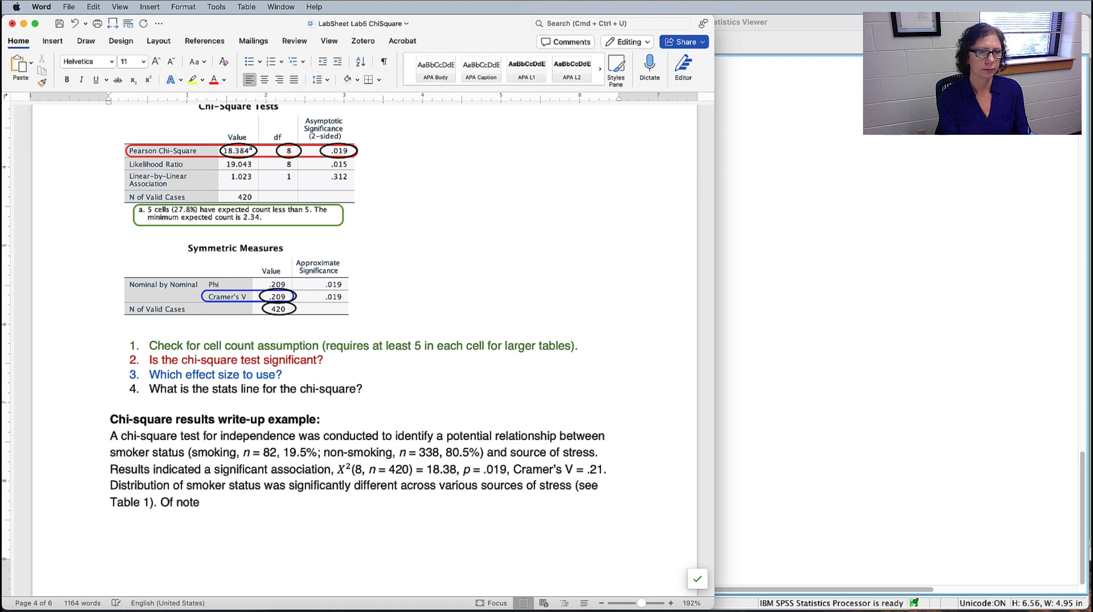
{"action": "type", "text": ", there was"}
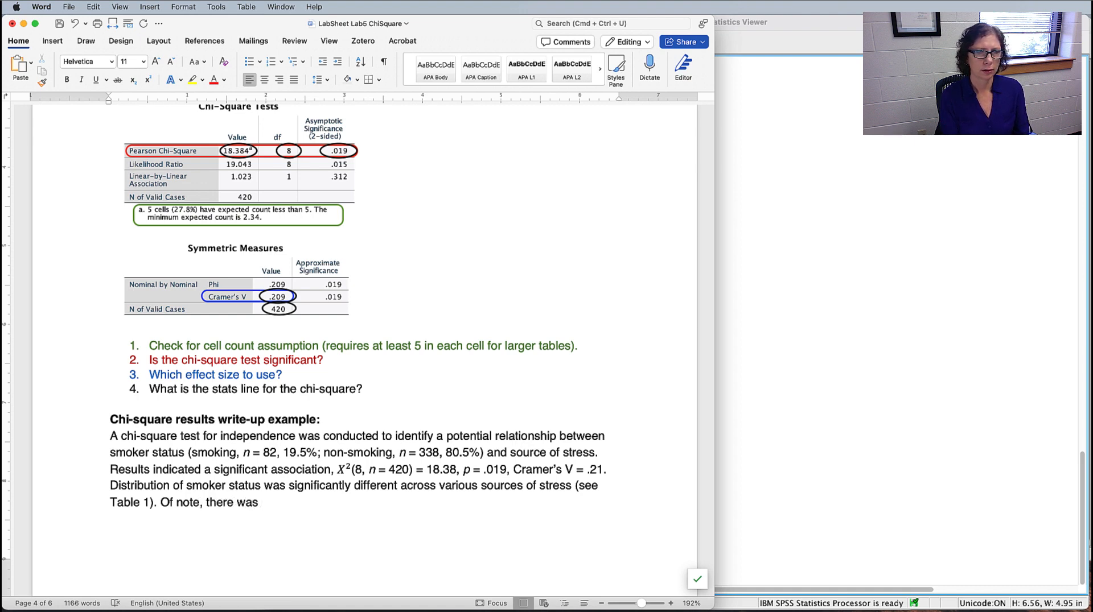
{"action": "key", "text": "BackSpace"}
{"action": "key", "text": "BackSpace"}
{"action": "key", "text": "BackSpace"}
{"action": "type", "text": "ere more"}
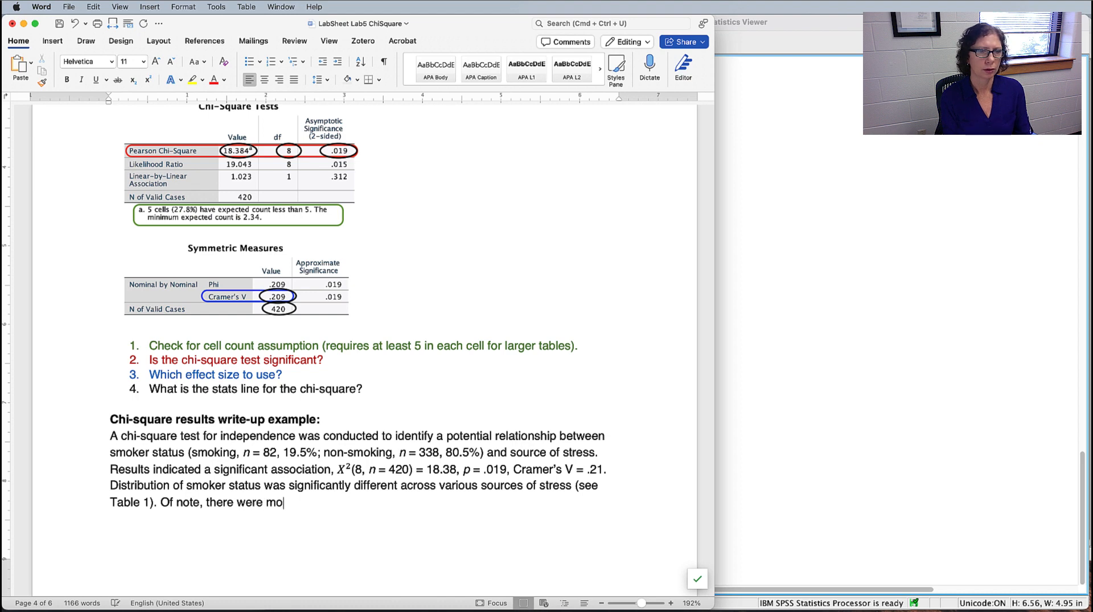
{"action": "key", "text": "BackSpace"}
{"action": "key", "text": "BackSpace"}
{"action": "key", "text": "BackSpace"}
{"action": "key", "text": "BackSpace"}
{"action": "key", "text": "BackSpace"}
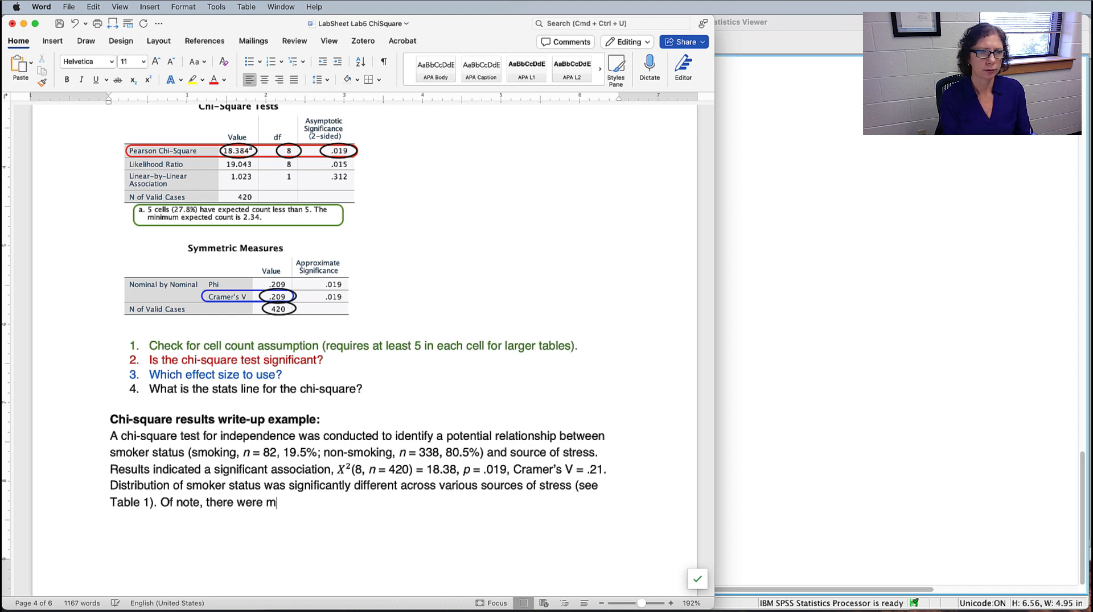
{"action": "type", "text": "several expe"}
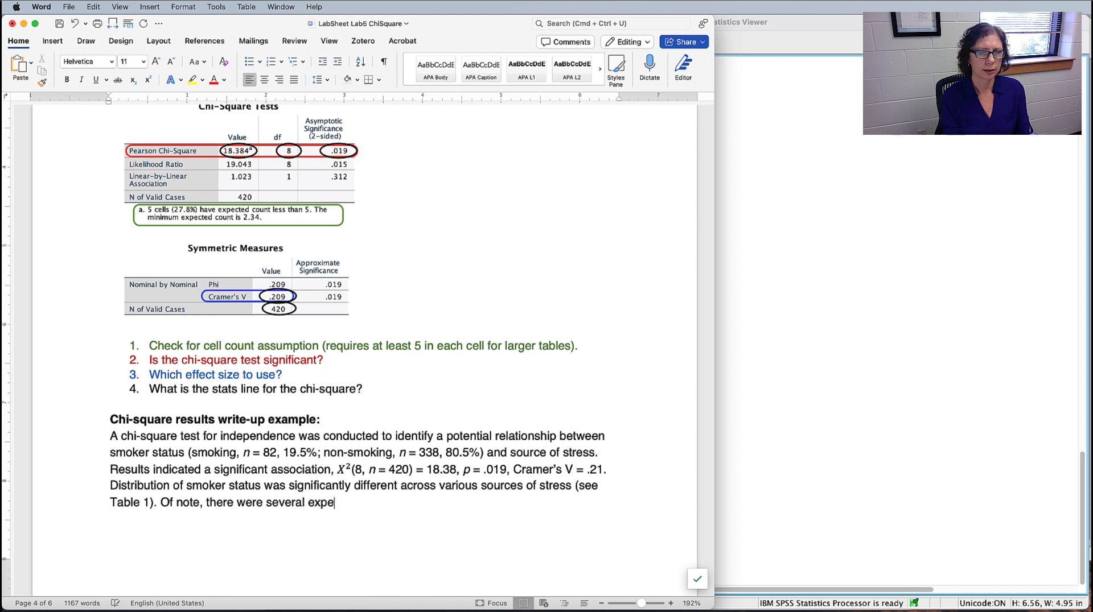
{"action": "type", "text": "cted values l"}
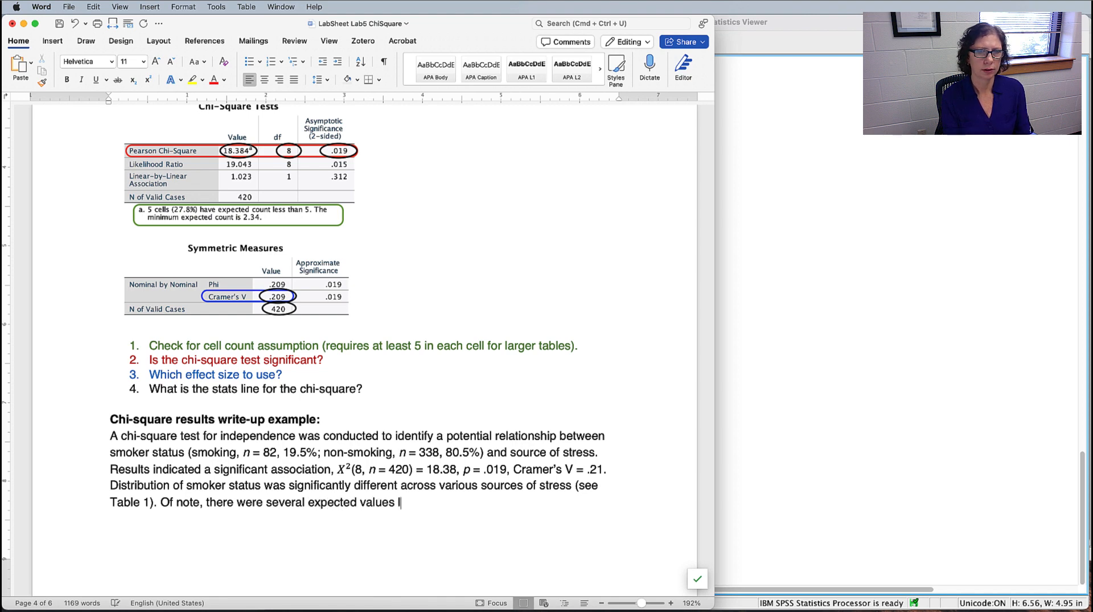
{"action": "type", "text": "ess than 5"}
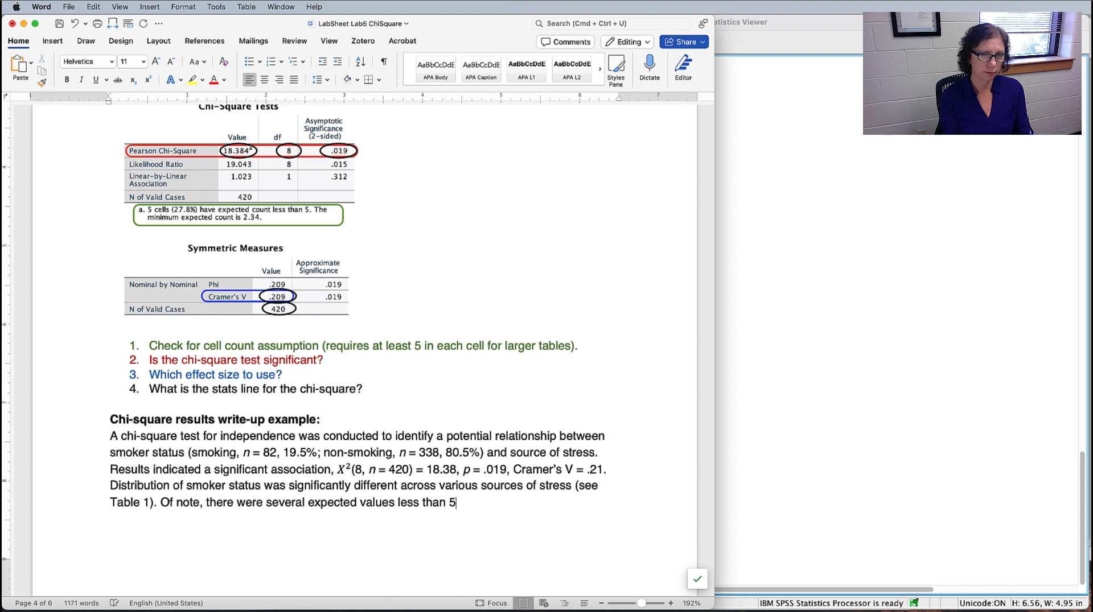
Complete the added write-up sentence with ", indicating a violation of assumptions for chi-square.".
{"action": "type", "text": ", indica"}
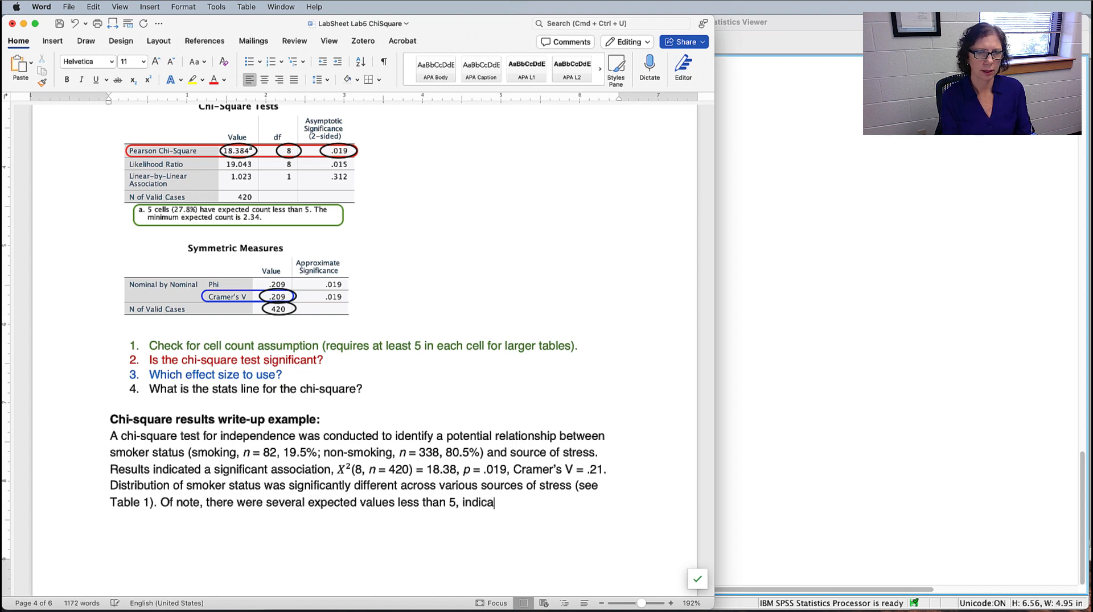
{"action": "type", "text": "ting a violation of assu"}
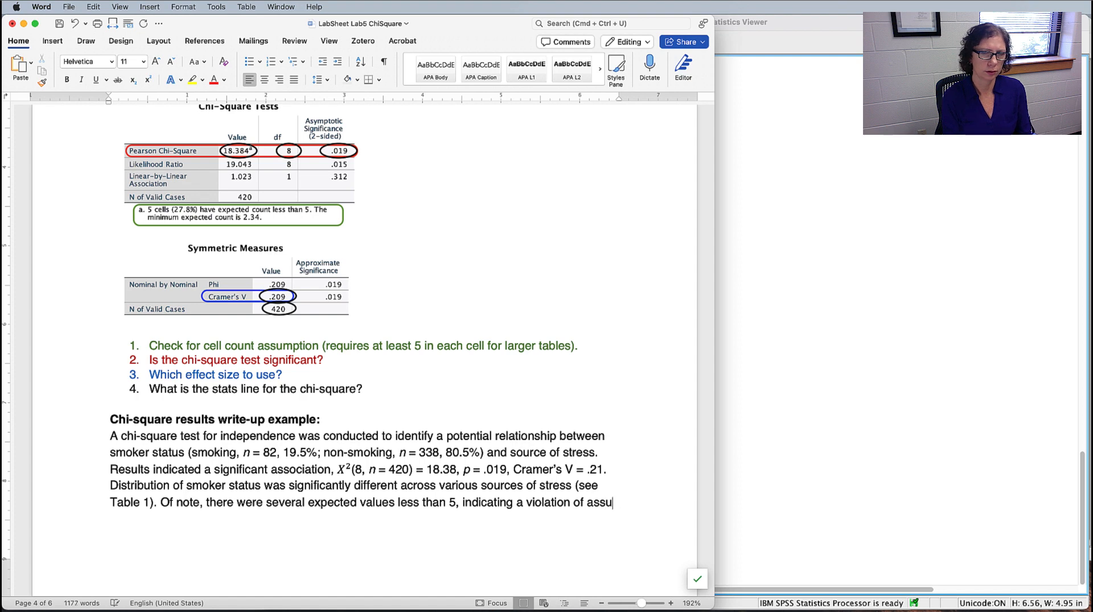
{"action": "type", "text": "mptions for "}
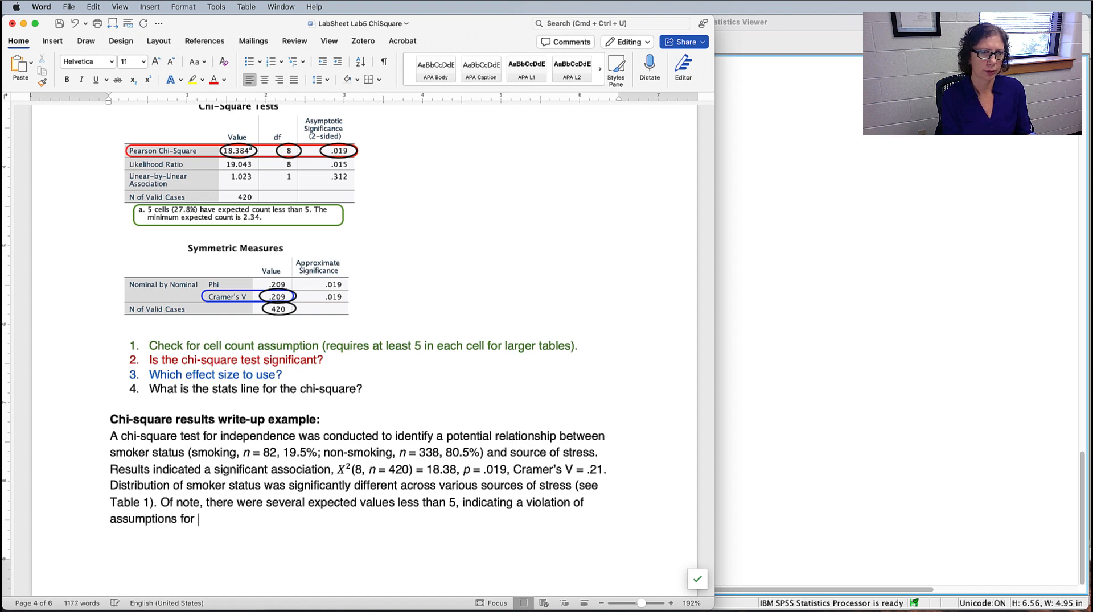
{"action": "type", "text": "chi-squre"}
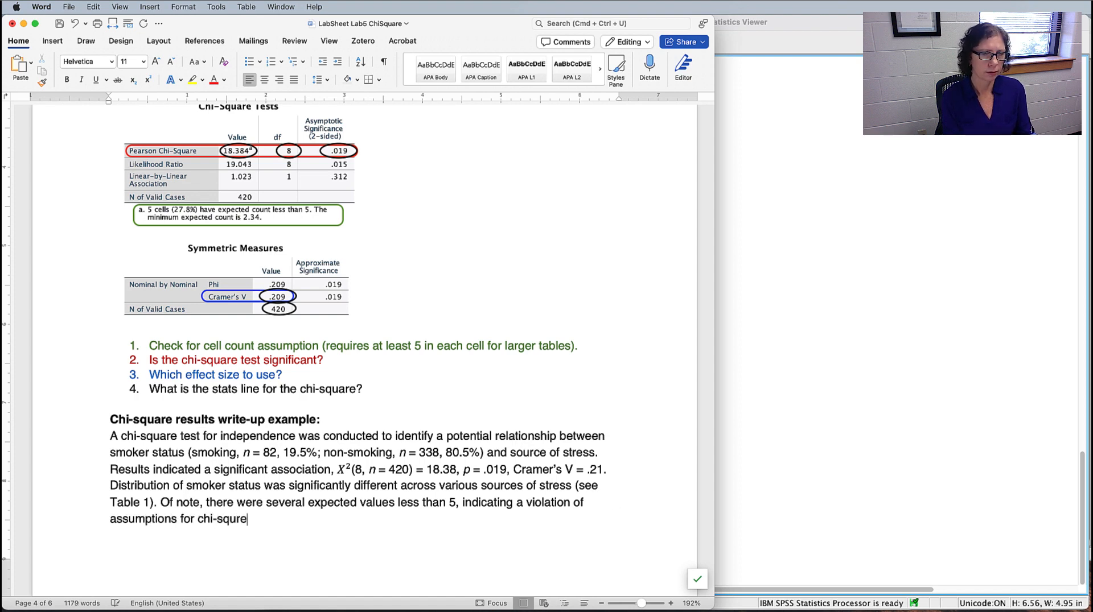
{"action": "key", "text": "BackSpace"}
{"action": "key", "text": "BackSpace"}
{"action": "key", "text": "BackSpace"}
{"action": "type", "text": "uare."}
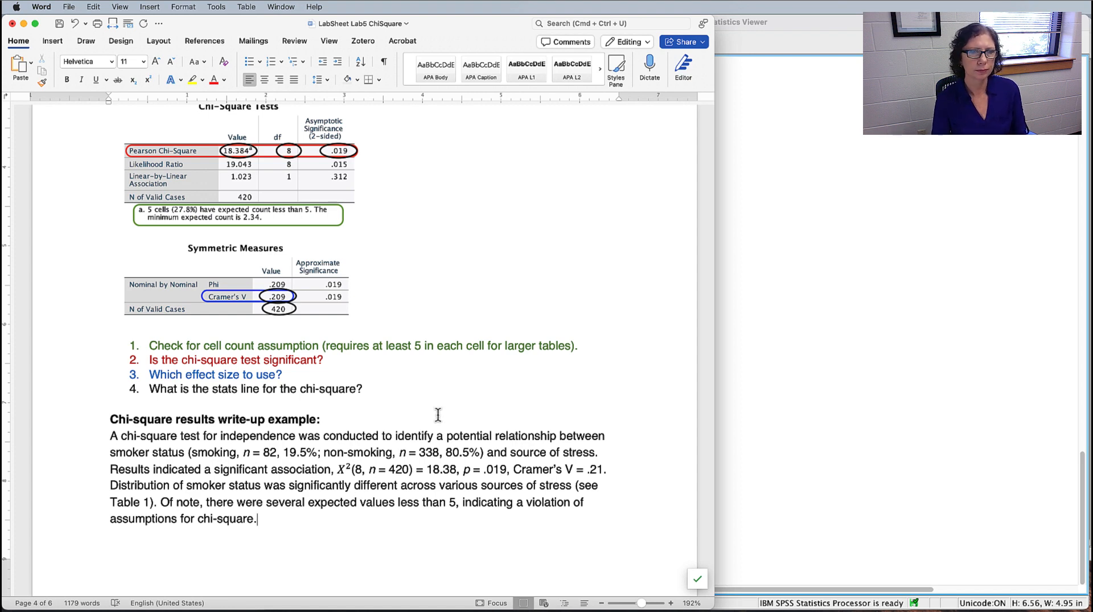
Switch to the SPSS output and examine the source * smoke Crosstabulation counts, expected counts and percentages within source.
{"action": "scroll", "coordinate": [437, 415], "scroll_direction": "down", "scroll_amount": 1}
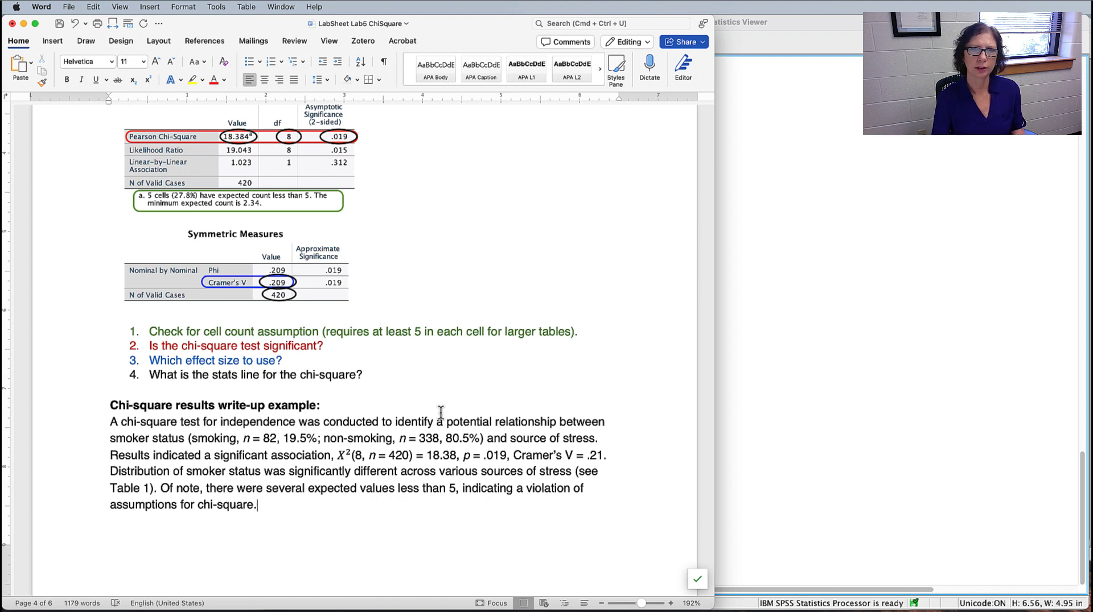
{"action": "left_click", "coordinate": [787, 348]}
{"action": "scroll", "coordinate": [750, 363], "scroll_direction": "up", "scroll_amount": 5}
{"action": "scroll", "coordinate": [750, 358], "scroll_direction": "down", "scroll_amount": 5}
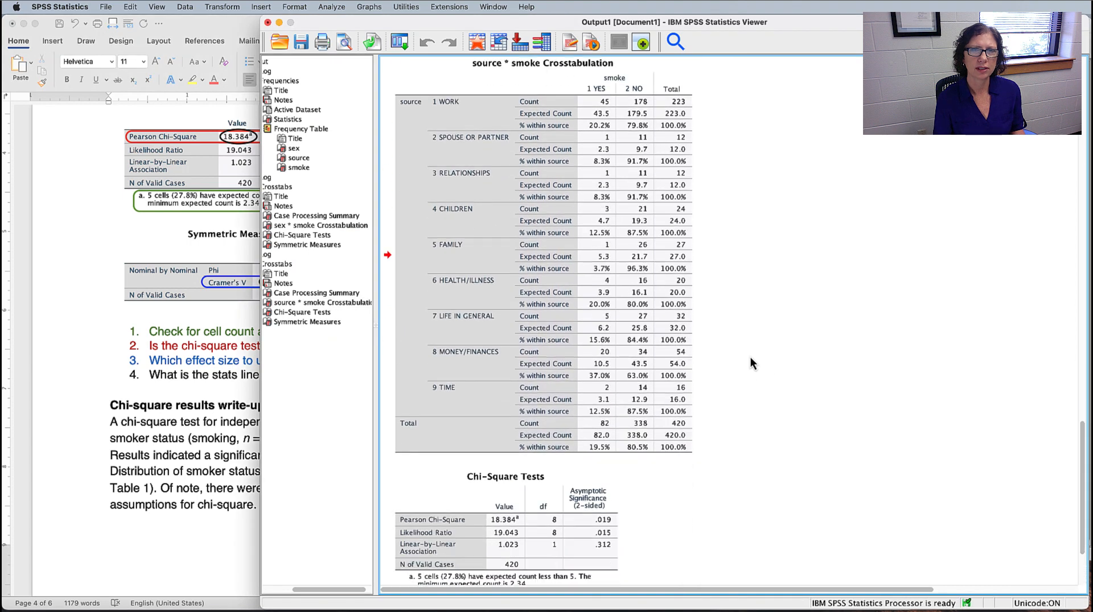
{"action": "scroll", "coordinate": [750, 363], "scroll_direction": "up", "scroll_amount": 1}
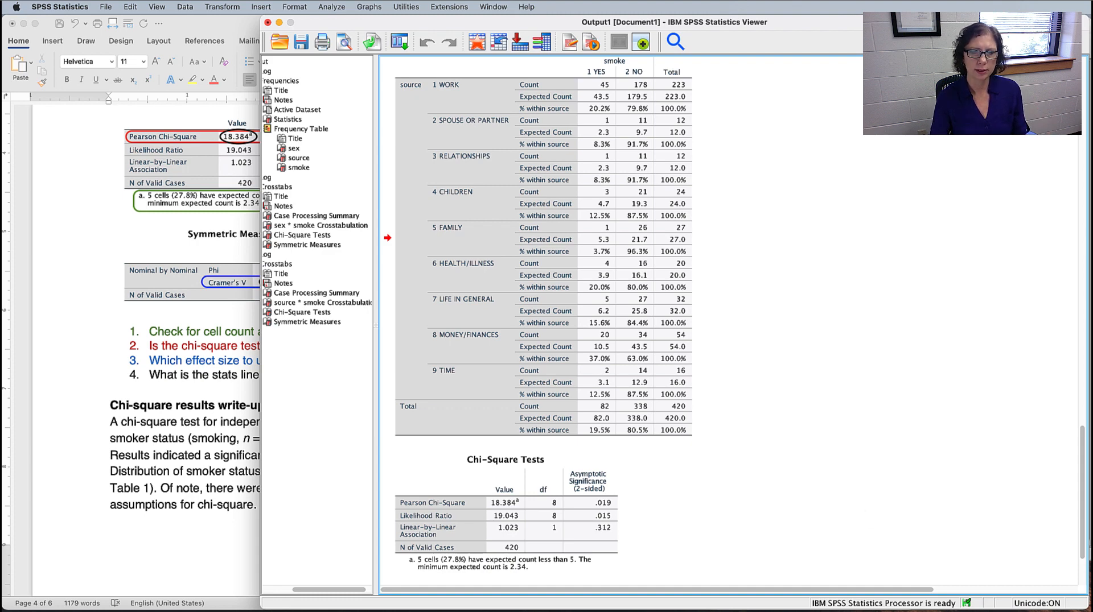
Switch to a blank Excel workbook, with the sheet zoomed to 140% and the window enlarged.
{"action": "left_click", "coordinate": [741, 610]}
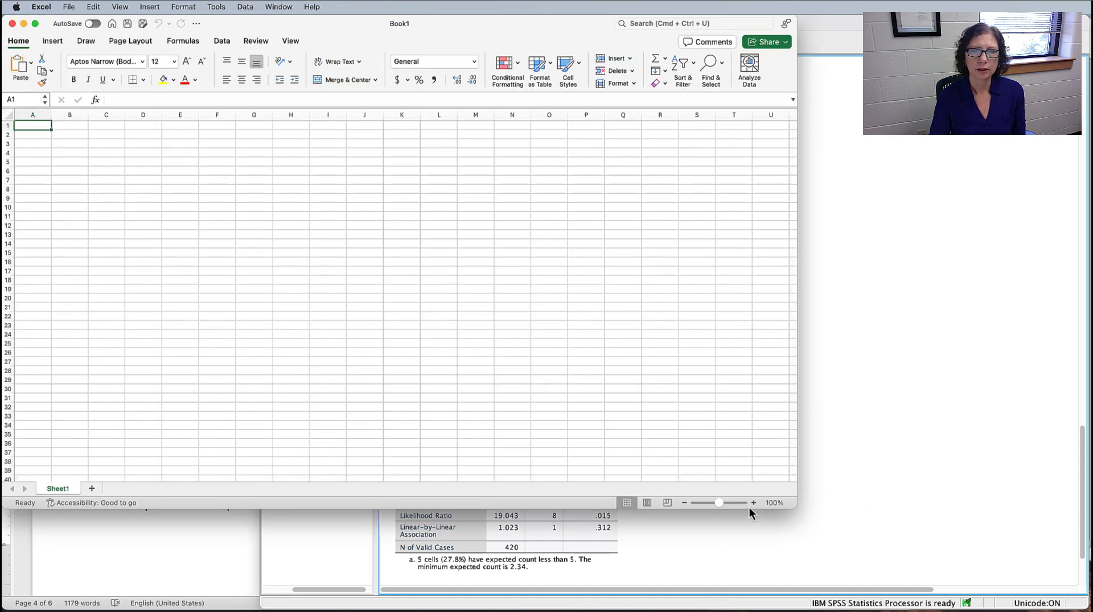
{"action": "left_click", "coordinate": [753, 504]}
{"action": "left_click", "coordinate": [753, 503]}
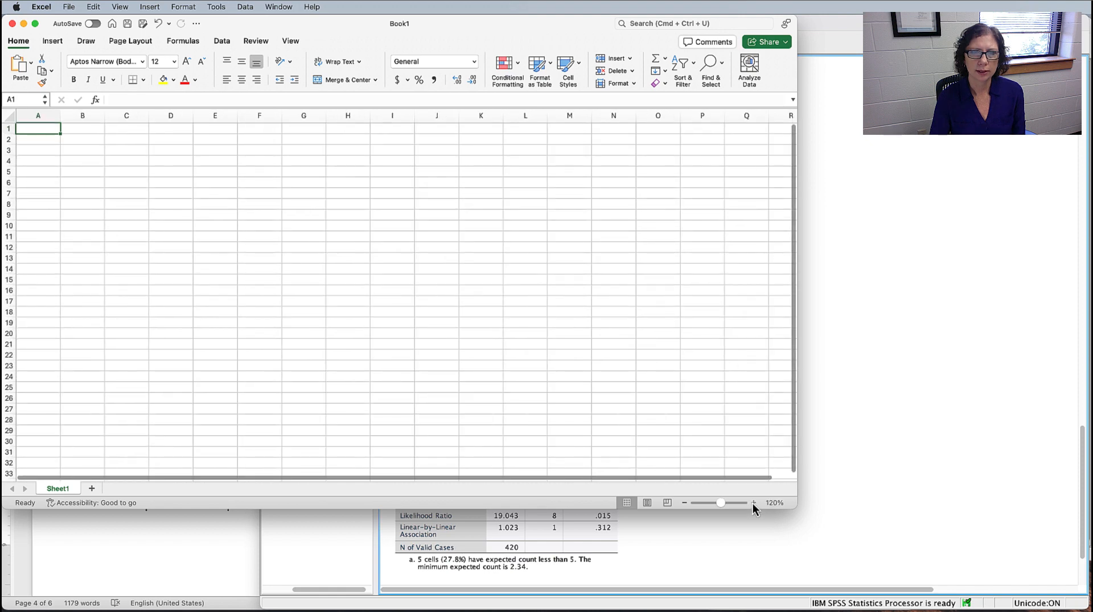
{"action": "left_click", "coordinate": [753, 503]}
{"action": "left_click", "coordinate": [753, 503]}
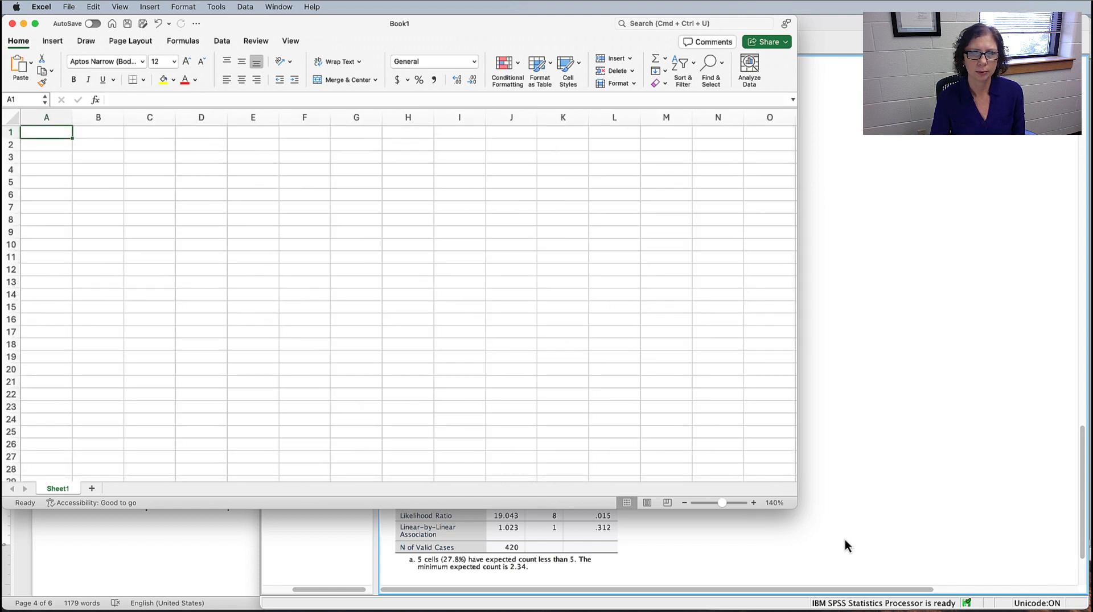
{"action": "left_click_drag", "start_coordinate": [848, 554], "coordinate": [893, 594]}
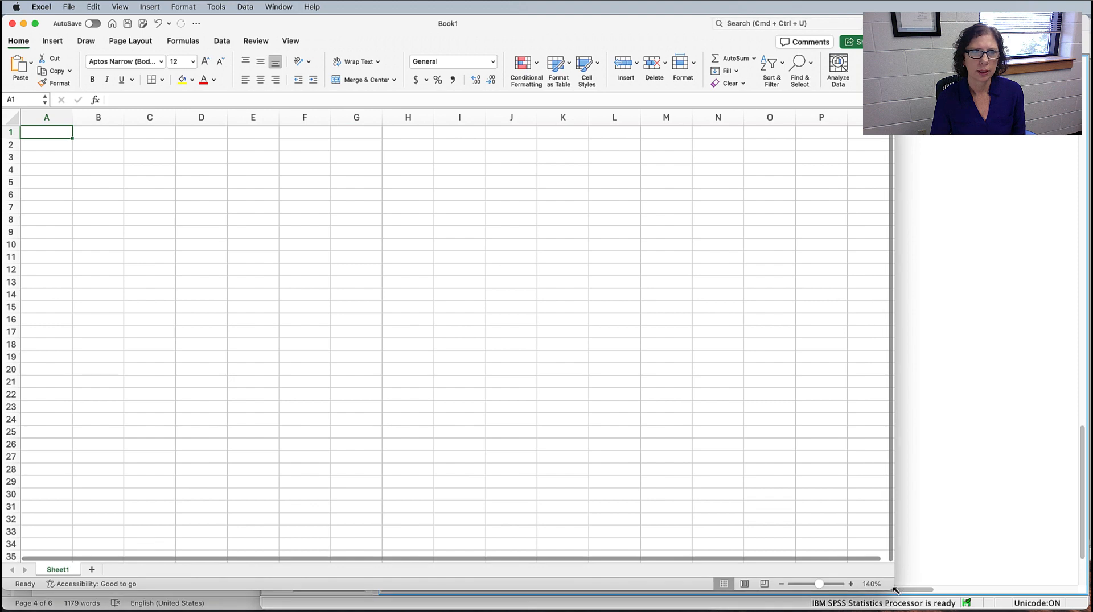
Return to the SPSS output, open the source * smoke Crosstabulation for editing and copy all its rows from WORK through Total.
{"action": "left_click", "coordinate": [960, 511]}
{"action": "left_click", "coordinate": [506, 226]}
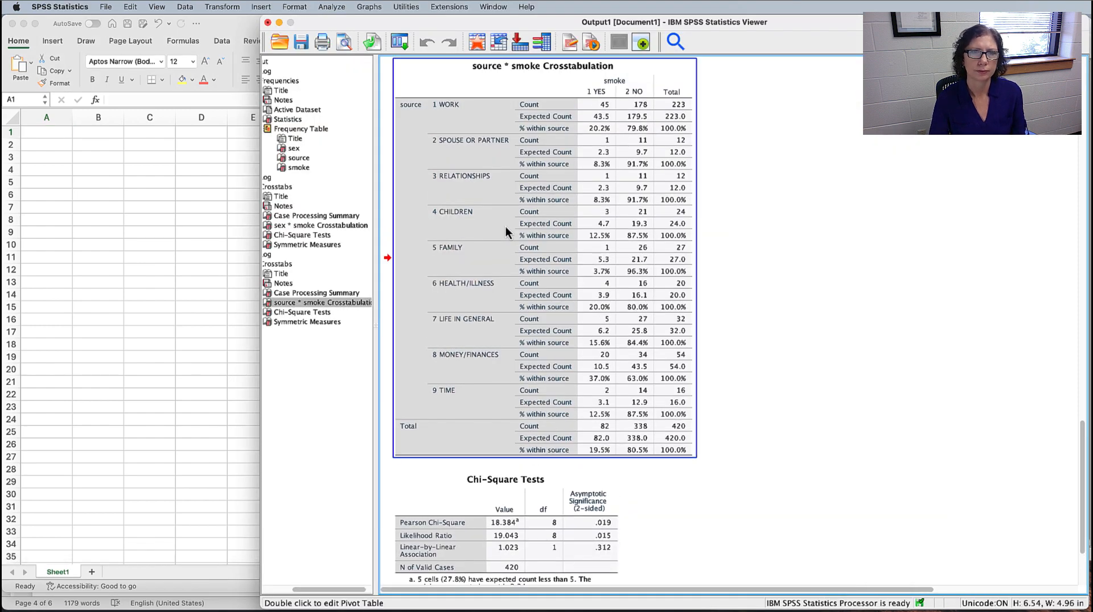
{"action": "double_click", "coordinate": [505, 227]}
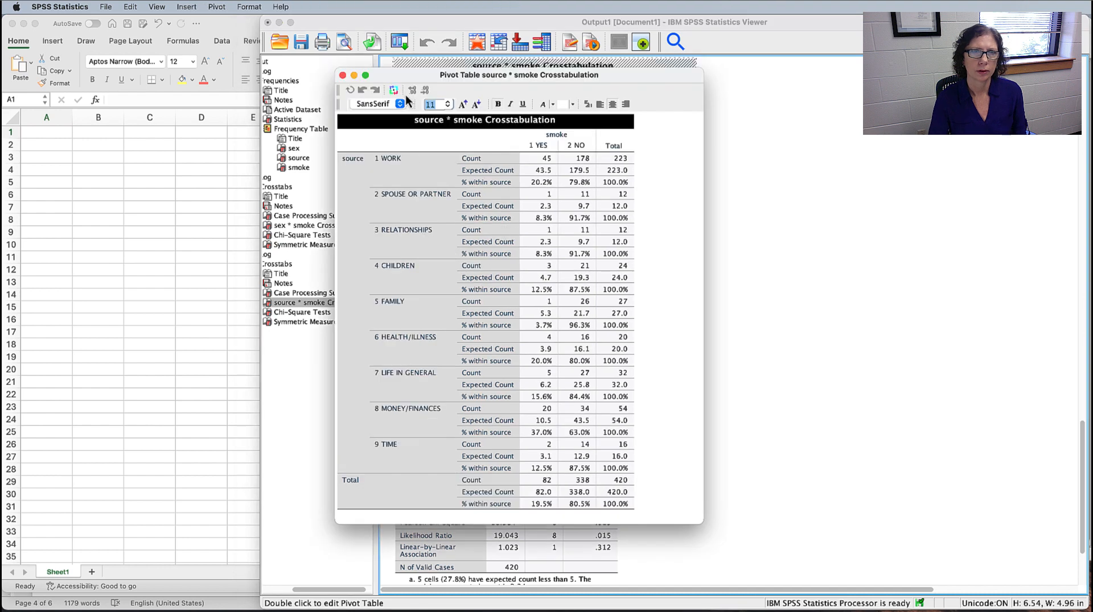
{"action": "left_click", "coordinate": [352, 162]}
{"action": "left_click_drag", "start_coordinate": [351, 161], "coordinate": [611, 510]}
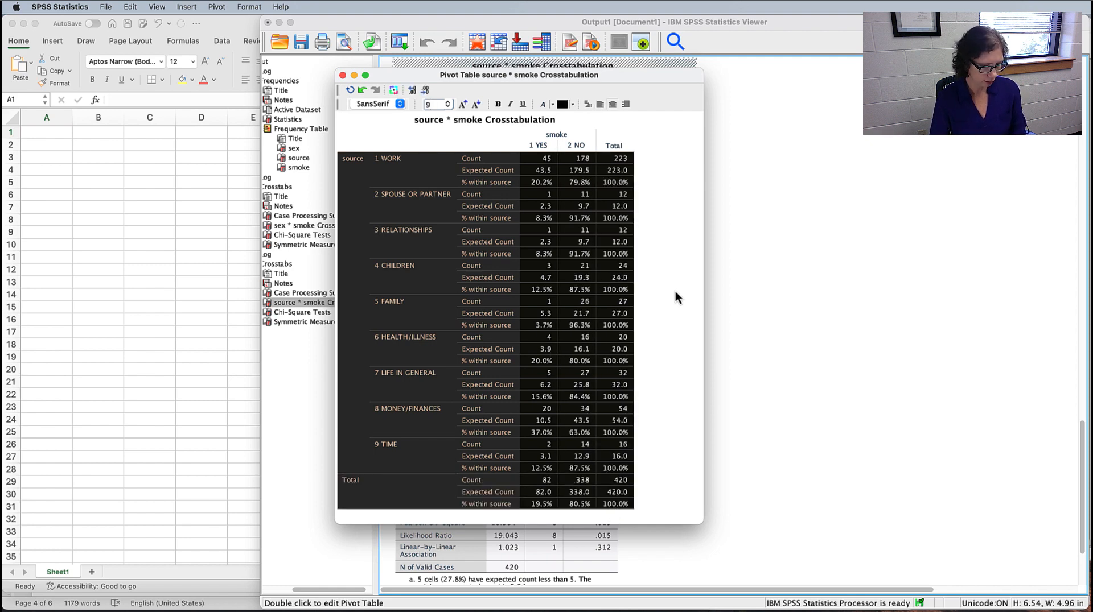
{"action": "right_click", "coordinate": [572, 235]}
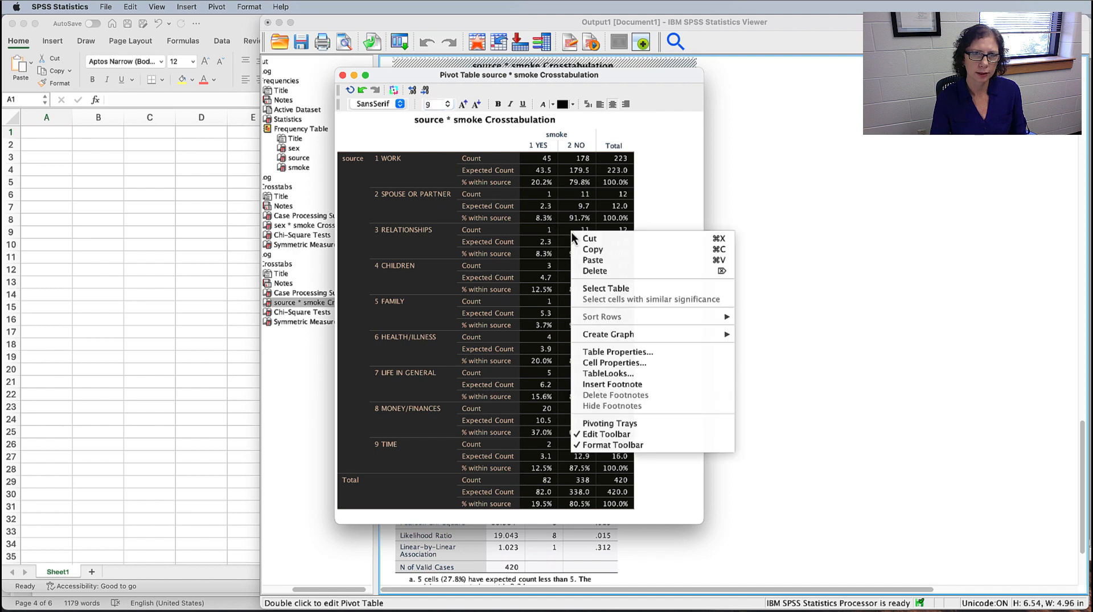
{"action": "left_click", "coordinate": [601, 253]}
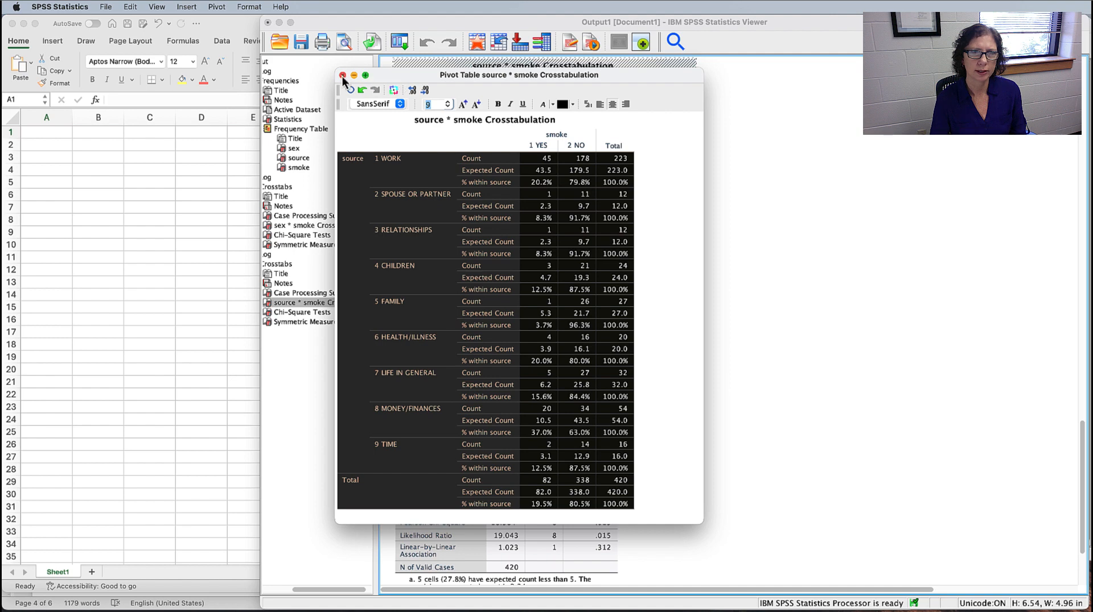
Paste the copied crosstab rows into the Excel sheet at cell A1 and fit all column widths to their contents.
{"action": "left_click", "coordinate": [146, 188]}
{"action": "key", "text": "super+v"}
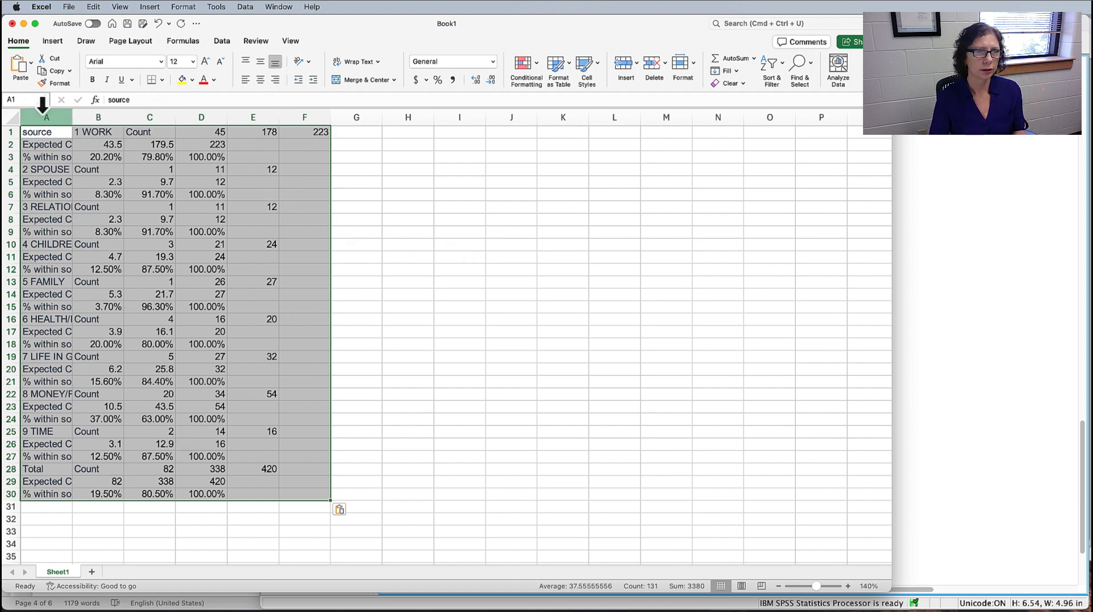
{"action": "left_click", "coordinate": [18, 112]}
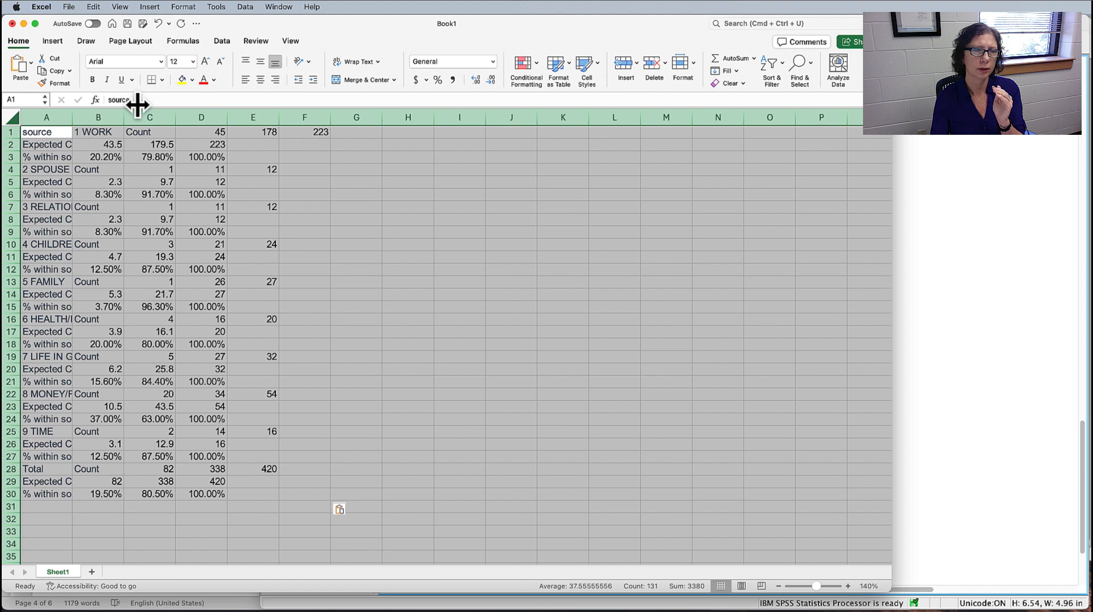
{"action": "double_click", "coordinate": [176, 116]}
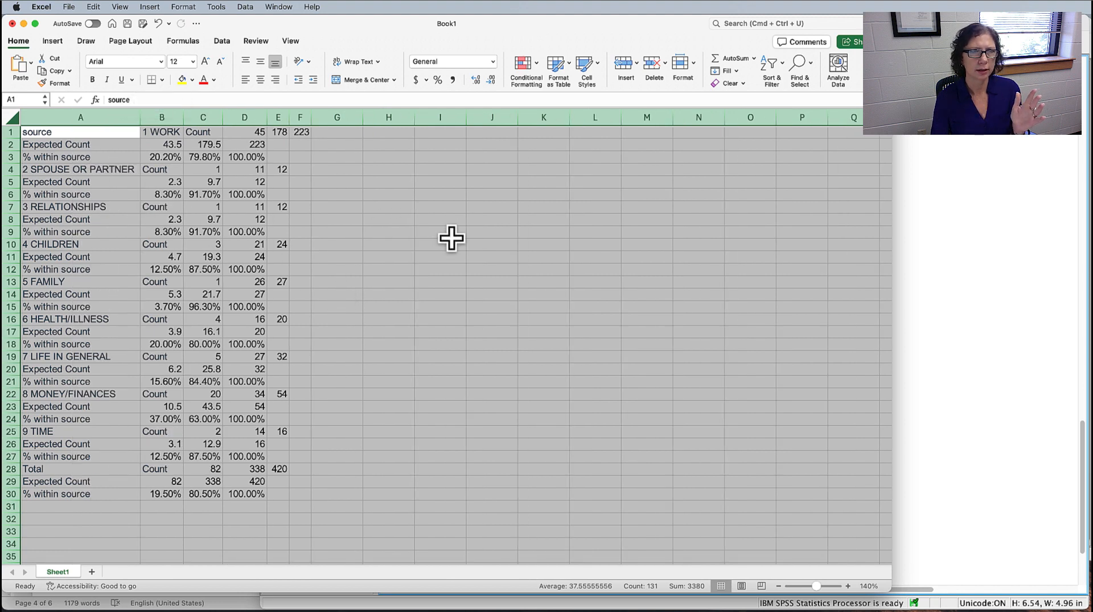
{"action": "left_click", "coordinate": [452, 257]}
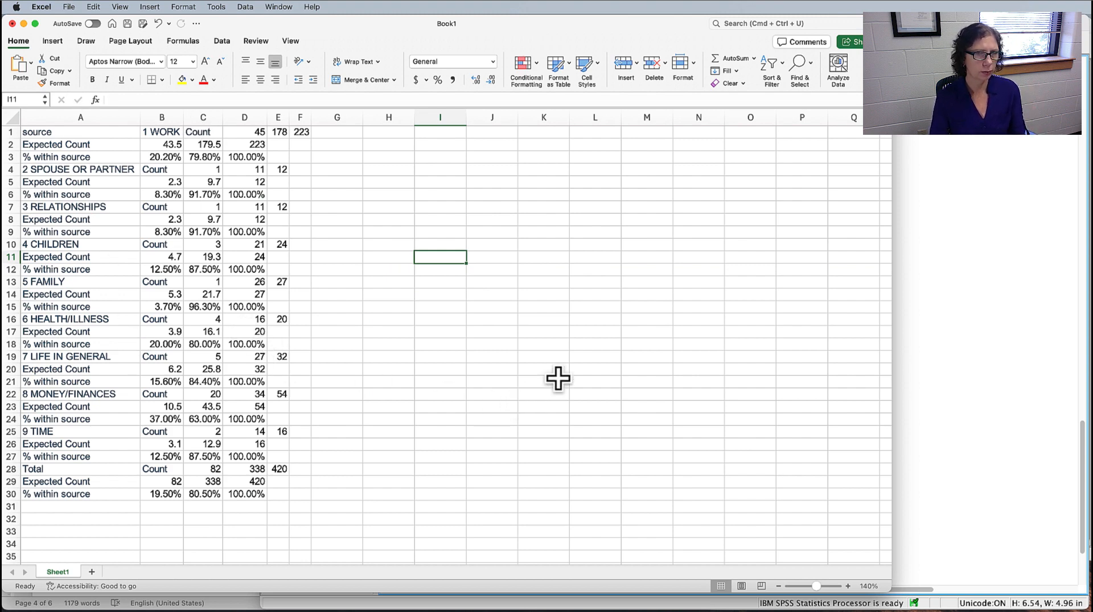
Enter "Table 1" in J2 and the title "Distribution of Smoking Status by Sources of Stress" in J3, and widen the window.
{"action": "left_click", "coordinate": [493, 145]}
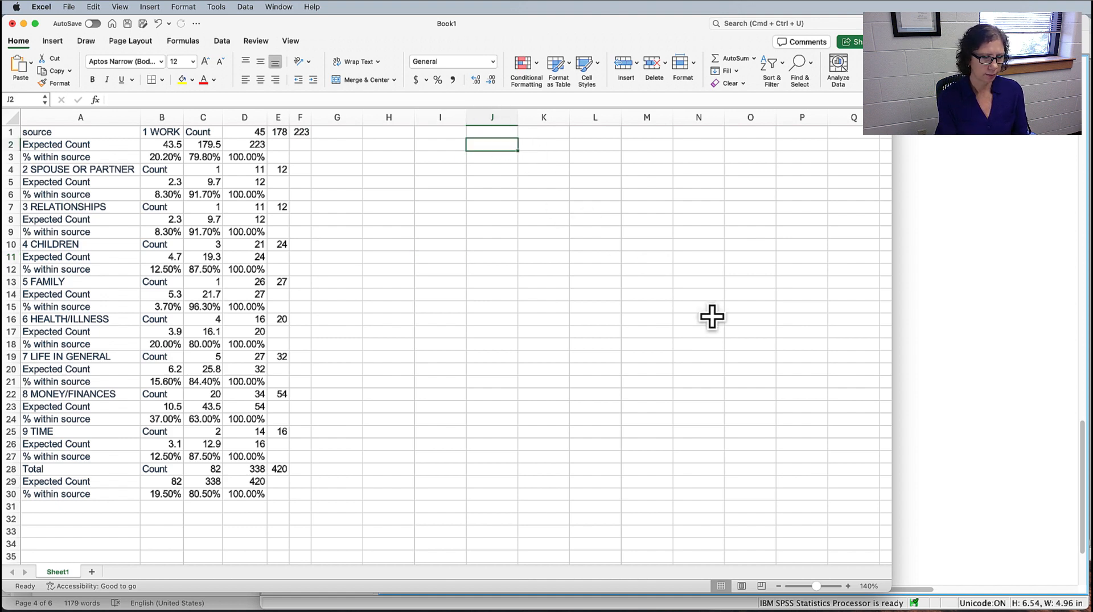
{"action": "type", "text": "Table"}
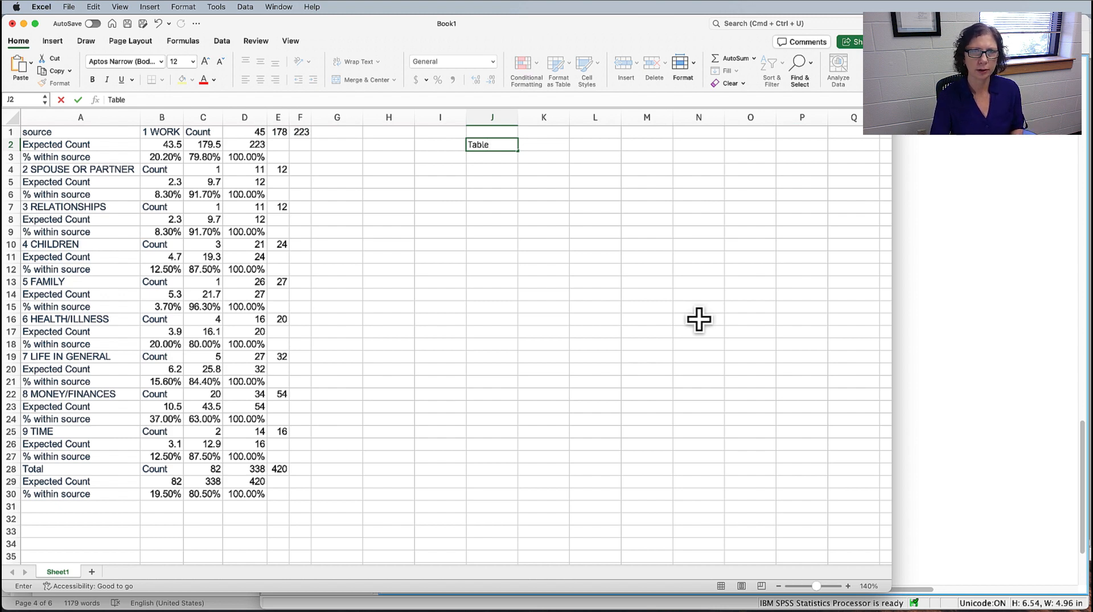
{"action": "left_click_drag", "start_coordinate": [968, 405], "coordinate": [1053, 410]}
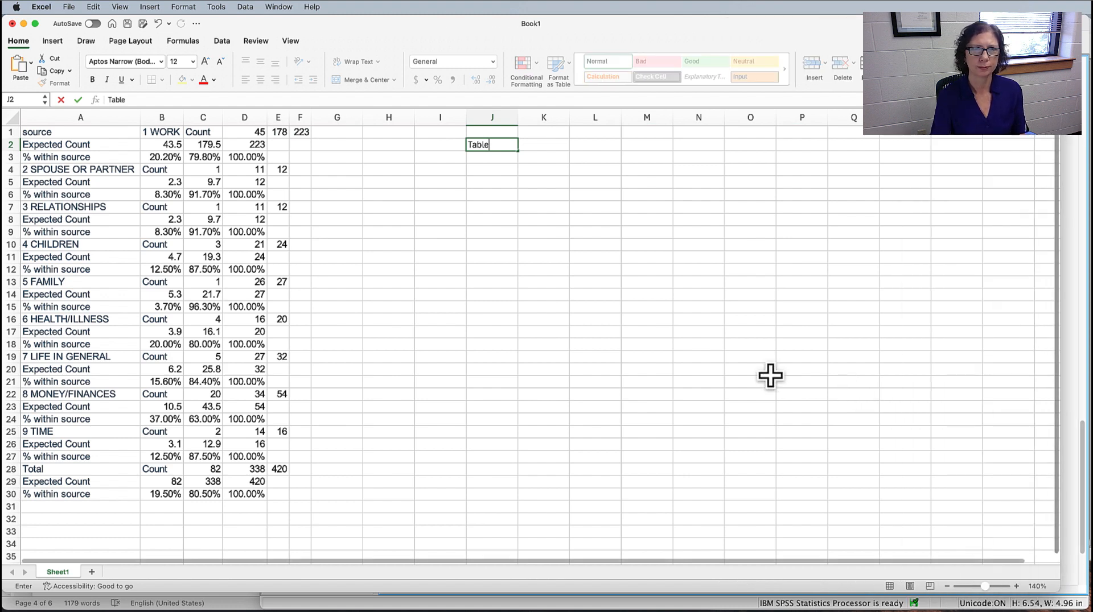
{"action": "type", "text": "1"}
{"action": "key", "text": "Return"}
{"action": "type", "text": "Distribution of Smoking Status by Sources of Stress"}
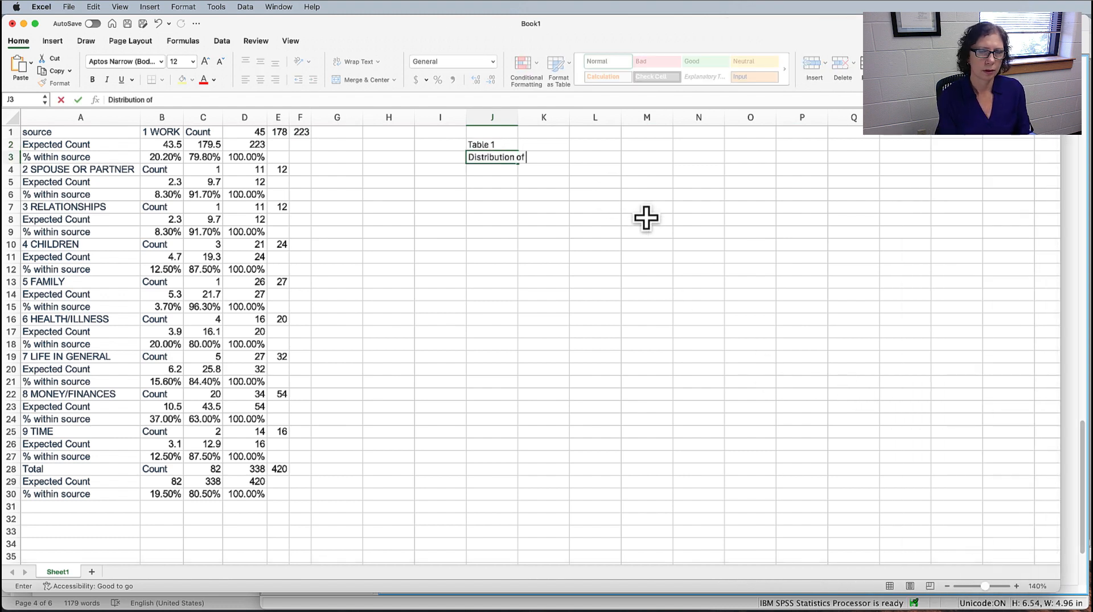
{"action": "left_click", "coordinate": [513, 191]}
{"action": "type", "text": "Gender"}
{"action": "key", "text": "Return"}
{"action": "type", "text": "male"}
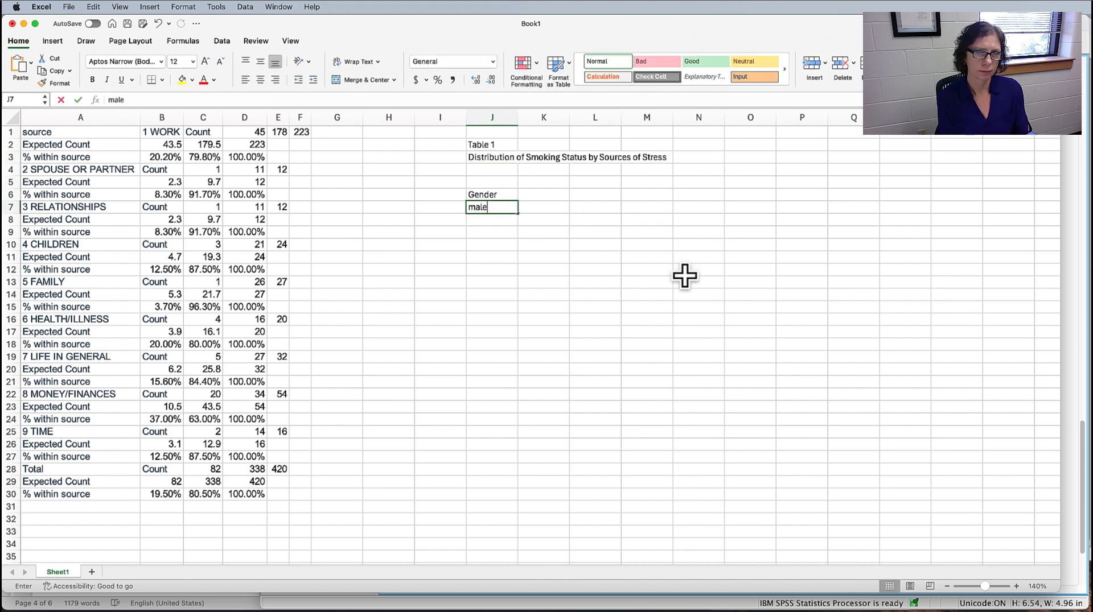
{"action": "key", "text": "Return"}
{"action": "type", "text": "female"}
{"action": "key", "text": "Return"}
{"action": "key", "text": "Return"}
{"action": "type", "text": "Source"}
{"action": "left_click_drag", "start_coordinate": [489, 195], "coordinate": [515, 219]}
{"action": "key", "text": "Delete"}
{"action": "left_click", "coordinate": [501, 245]}
{"action": "key", "text": "Delete"}
Enter the heading "Source of Stress" in J5 with the rows Work, Spouse or Partner and Relationships beneath it.
{"action": "left_click", "coordinate": [509, 180]}
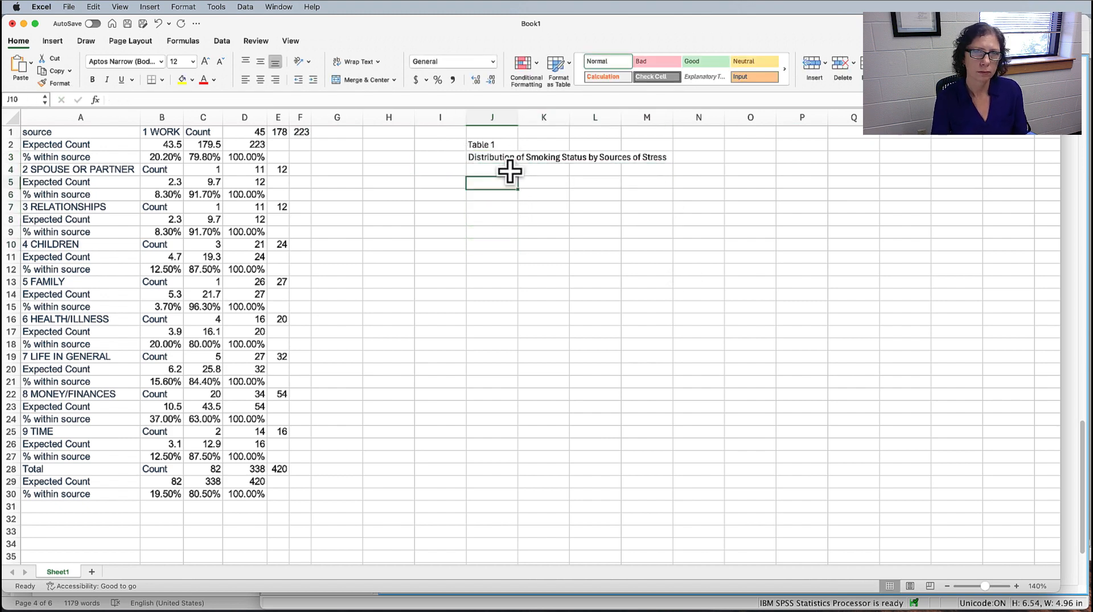
{"action": "type", "text": "Source of Stress"}
{"action": "key", "text": "Return"}
{"action": "type", "text": "Work"}
{"action": "key", "text": "Return"}
{"action": "type", "text": "Spouse or Partner"}
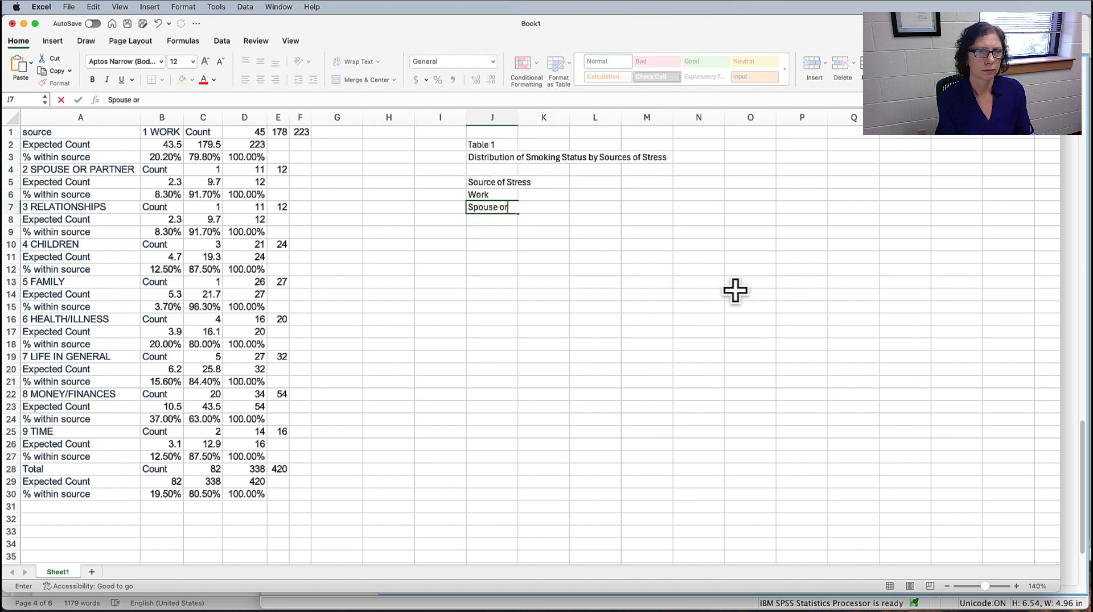
{"action": "key", "text": "Return"}
{"action": "type", "text": "Relationships"}
{"action": "key", "text": "Return"}
Add the rows Children, Family, Health/Illness, Life in General, Money/Finances and Time, and widen column J to fit.
{"action": "type", "text": "Children"}
{"action": "key", "text": "Return"}
{"action": "type", "text": "Family"}
{"action": "key", "text": "Return"}
{"action": "type", "text": "Health/Illness"}
{"action": "key", "text": "Return"}
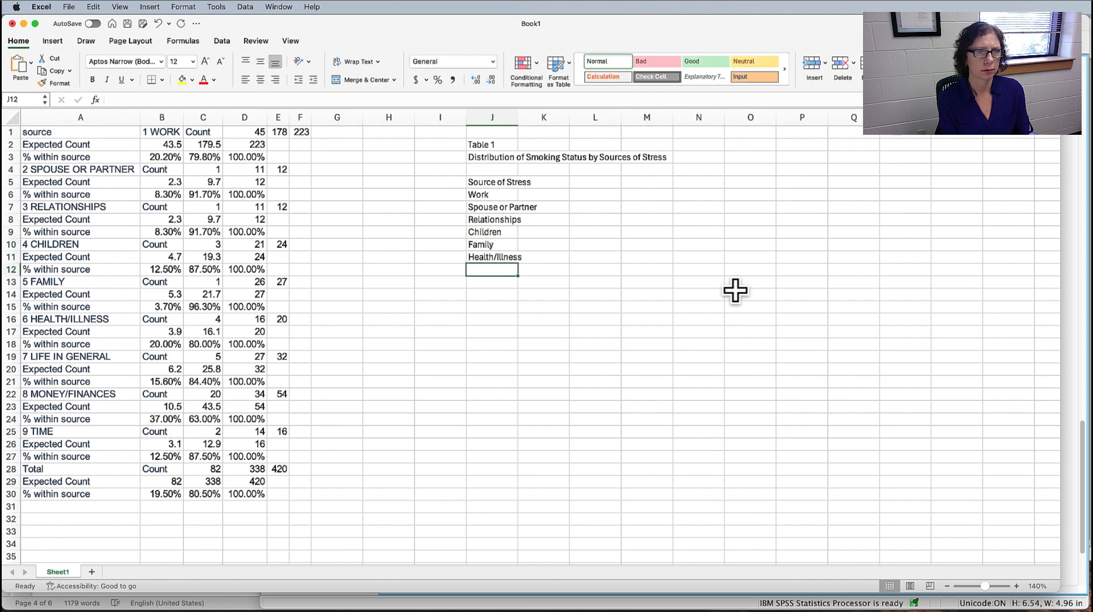
{"action": "type", "text": "Life in General"}
{"action": "key", "text": "Return"}
{"action": "type", "text": "Money/Finances"}
{"action": "key", "text": "Return"}
{"action": "type", "text": "Time"}
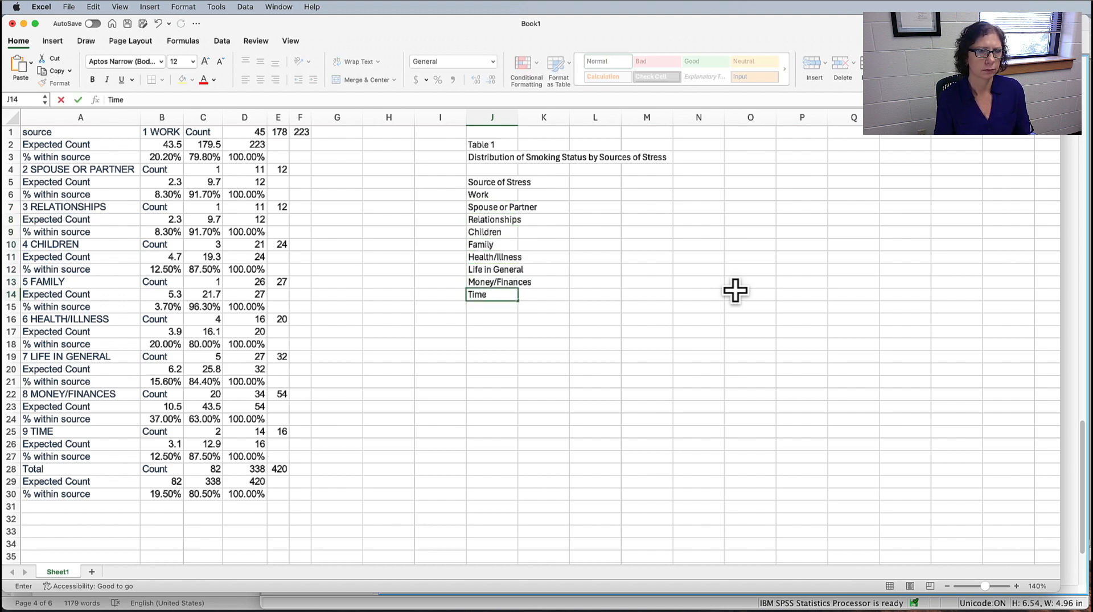
{"action": "mouse_move", "coordinate": [515, 117]}
{"action": "left_mouse_down"}
{"action": "mouse_move", "coordinate": [551, 108]}
{"action": "mouse_move", "coordinate": [537, 117]}
{"action": "left_mouse_up"}
{"action": "left_click", "coordinate": [594, 282]}
Enter the column headings "Smoker", "Non-smoker" and "Total" in L4 through N4.
{"action": "left_click", "coordinate": [596, 169]}
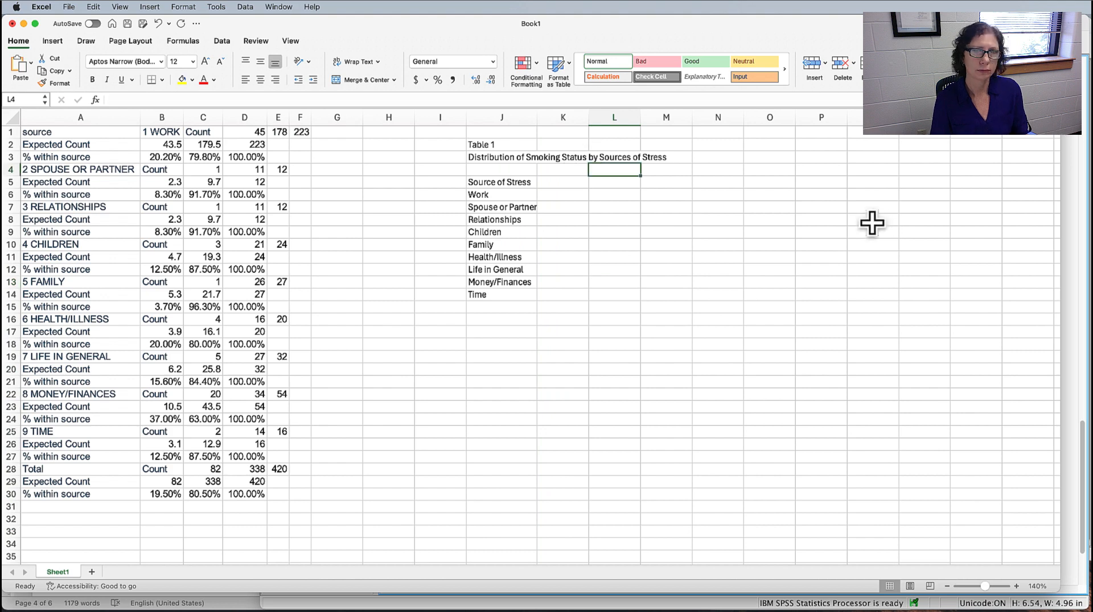
{"action": "type", "text": "smoke"}
{"action": "key", "text": "Tab"}
{"action": "type", "text": "non-smoker"}
{"action": "left_click", "coordinate": [633, 167]}
{"action": "type", "text": "Smoker"}
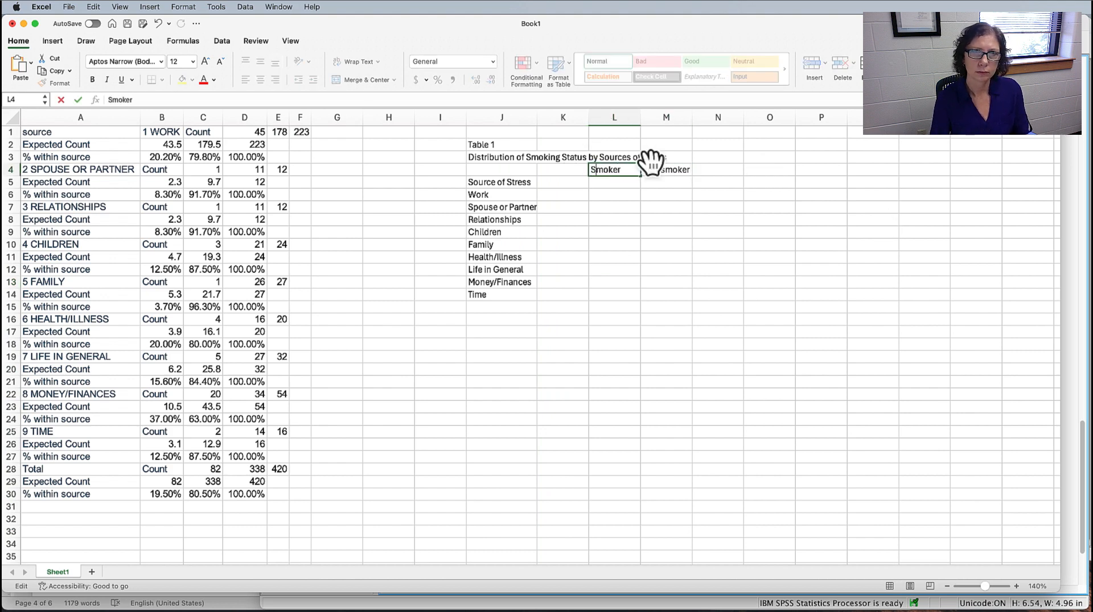
{"action": "key", "text": "Tab"}
{"action": "type", "text": "Non-smoker"}
{"action": "key", "text": "Tab"}
{"action": "type", "text": "Total"}
{"action": "left_click", "coordinate": [872, 182]}
Insert blank cells above the Source of Stress row, shifting the labels down, and enter "n %" beneath the Smoker heading.
{"action": "left_click", "coordinate": [455, 182]}
{"action": "left_click_drag", "start_coordinate": [484, 182], "coordinate": [732, 181]}
{"action": "right_click", "coordinate": [733, 179]}
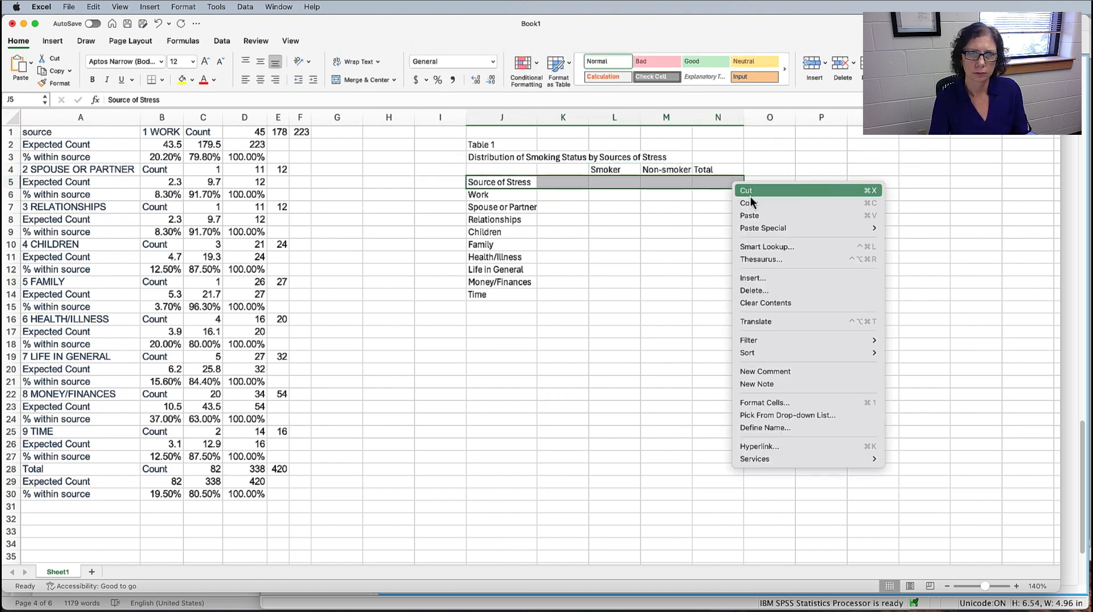
{"action": "left_click", "coordinate": [753, 278]}
{"action": "key", "text": "Return"}
{"action": "left_click", "coordinate": [622, 179]}
{"action": "type", "text": "n %"}
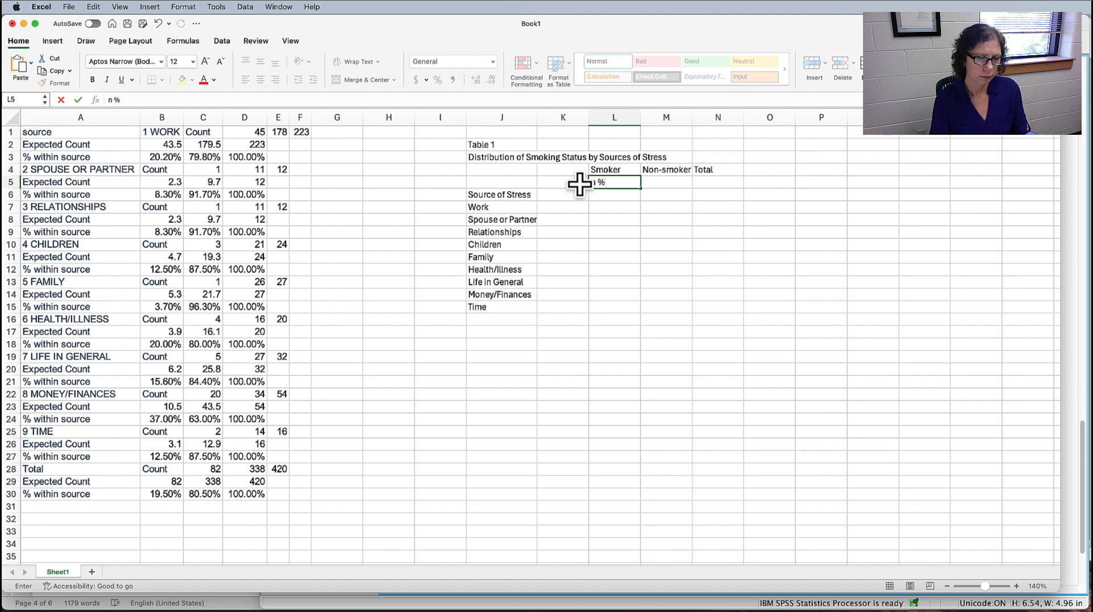
{"action": "key", "text": "Return"}
Insert blank cells across A2:F2 above the first Expected Count row and move the WORK counts from B1:F1 to A2.
{"action": "left_click_drag", "start_coordinate": [46, 144], "coordinate": [299, 145]}
{"action": "right_click", "coordinate": [301, 143]}
{"action": "left_click", "coordinate": [323, 239]}
{"action": "key", "text": "Return"}
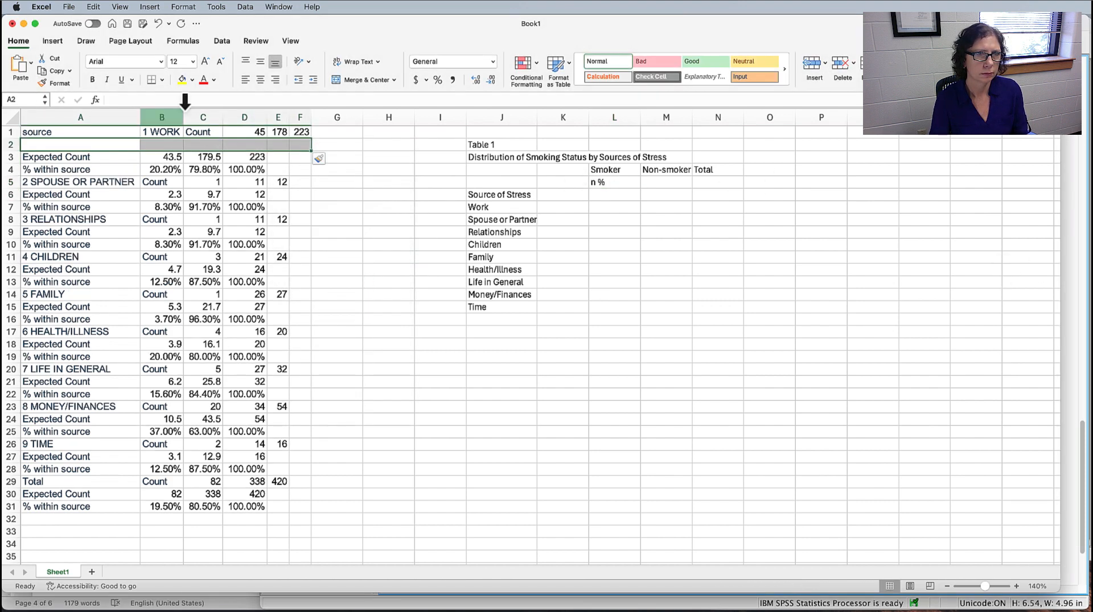
{"action": "left_click_drag", "start_coordinate": [166, 131], "coordinate": [304, 130]}
{"action": "key", "text": "super+x"}
{"action": "left_click", "coordinate": [80, 144]}
{"action": "key", "text": "super+v"}
Move the Table 1 draft to cell A1 of a new sheet and zoom that sheet to 190%.
{"action": "left_click_drag", "start_coordinate": [490, 145], "coordinate": [723, 320]}
{"action": "key", "text": "super+x"}
{"action": "left_click", "coordinate": [92, 572]}
{"action": "key", "text": "super+v"}
{"action": "left_click", "coordinate": [1017, 587]}
{"action": "left_click", "coordinate": [1016, 587]}
{"action": "left_click", "coordinate": [57, 572]}
{"action": "left_click", "coordinate": [103, 573]}
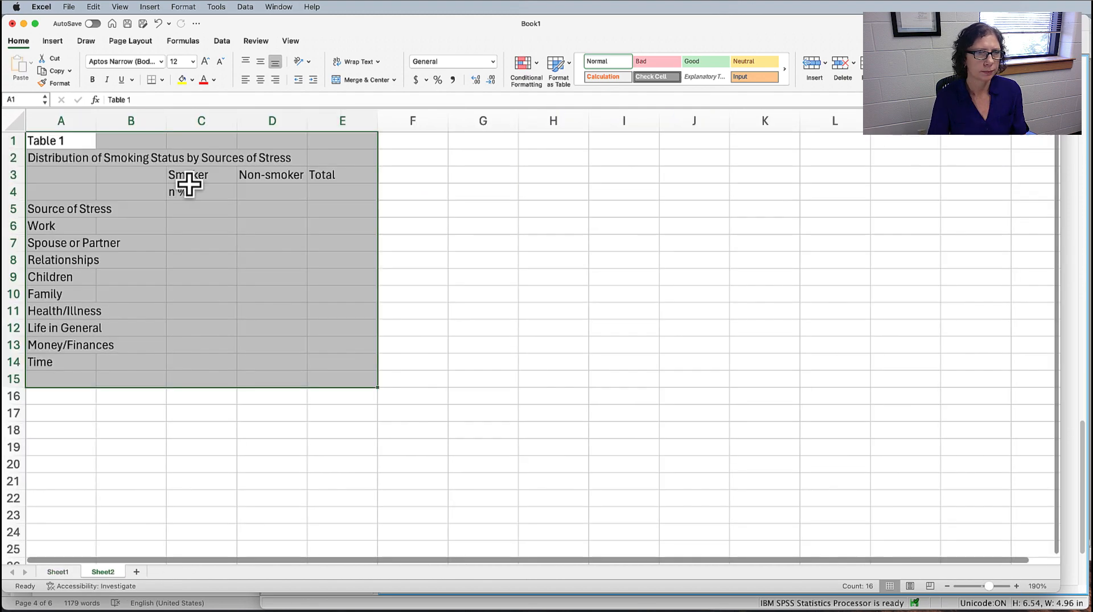
Move "Source of Stress" up to A4 on Sheet2 and delete the emptied row 5.
{"action": "left_click", "coordinate": [61, 209]}
{"action": "key", "text": "super+x"}
{"action": "left_click", "coordinate": [61, 192]}
{"action": "key", "text": "super+v"}
{"action": "right_click", "coordinate": [14, 209]}
{"action": "left_click", "coordinate": [43, 283]}
{"action": "left_click", "coordinate": [224, 203]}
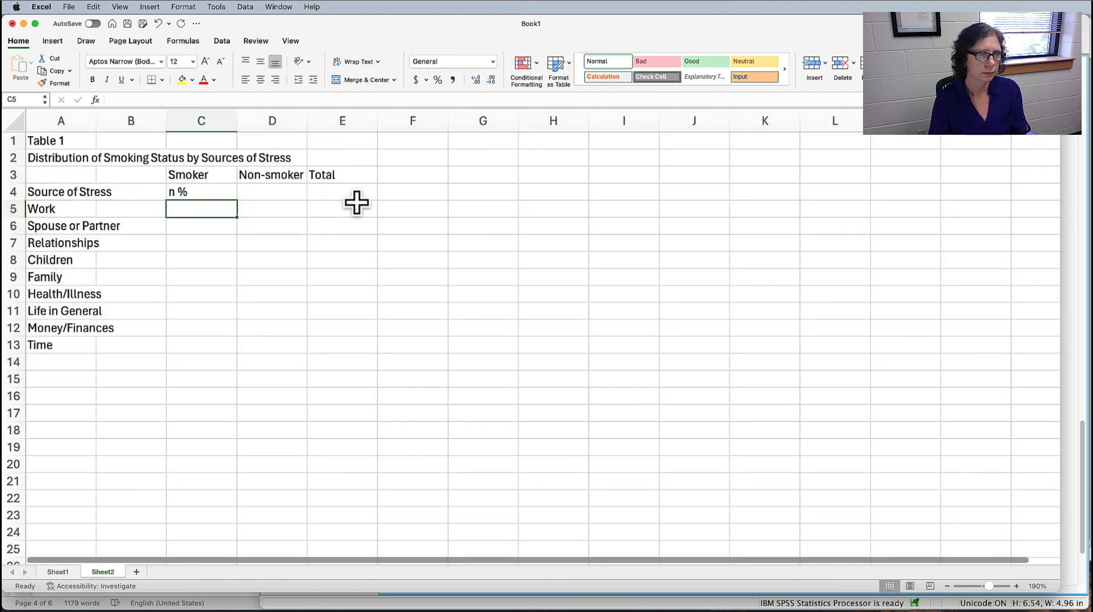
On Sheet1, clear the WORK count values in row 2 and enter "smoker", "nons" and "total" in B2 through D2.
{"action": "left_click", "coordinate": [58, 572]}
{"action": "left_click_drag", "start_coordinate": [161, 145], "coordinate": [287, 144]}
{"action": "key", "text": "Delete"}
{"action": "type", "text": "smoker"}
{"action": "key", "text": "Tab"}
{"action": "type", "text": "nons"}
{"action": "key", "text": "Tab"}
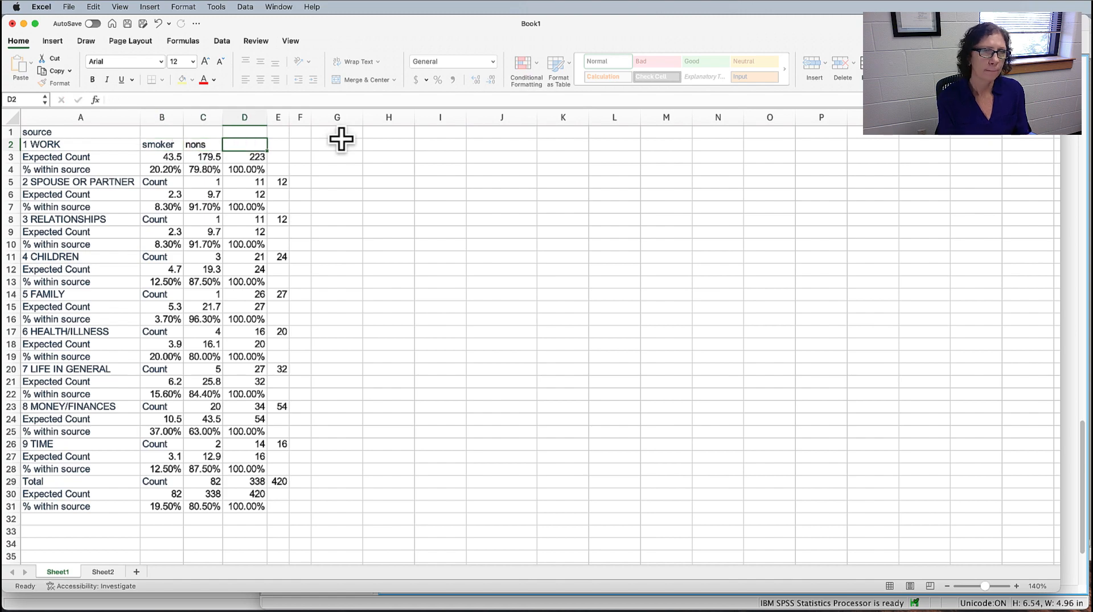
{"action": "type", "text": "total"}
Copy the WORK expected counts in B3:D3 and compare the Sheet1 figures with the source * smoke Crosstabulation in SPSS.
{"action": "left_click_drag", "start_coordinate": [165, 157], "coordinate": [251, 158]}
{"action": "key", "text": "super+c"}
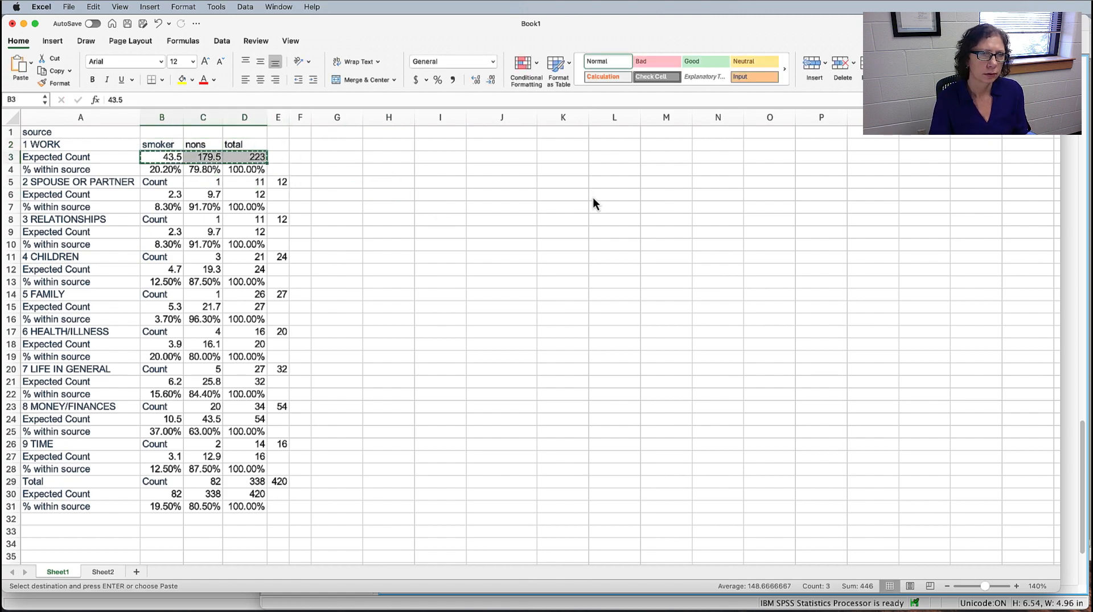
{"action": "key", "text": "super+Tab"}
{"action": "key", "text": "super+Tab"}
{"action": "key", "text": "super+Tab"}
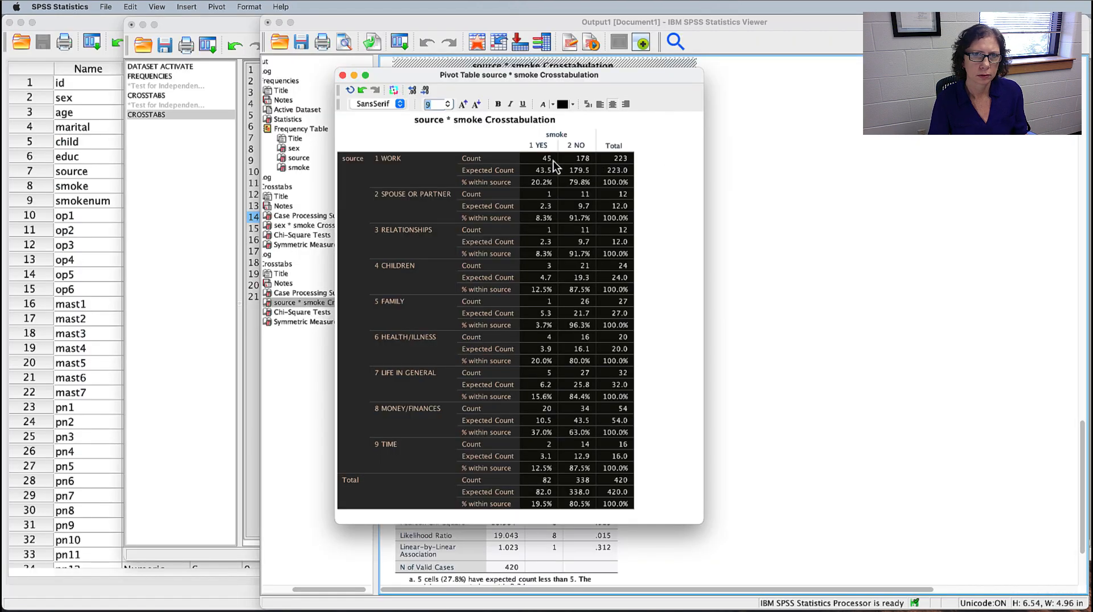
{"action": "key", "text": "super+Tab"}
{"action": "left_click_drag", "start_coordinate": [208, 181], "coordinate": [288, 179]}
{"action": "left_click", "coordinate": [456, 179]}
{"action": "key", "text": "super+z"}
{"action": "key", "text": "super+z"}
{"action": "key", "text": "super+y"}
{"action": "key", "text": "super+y"}
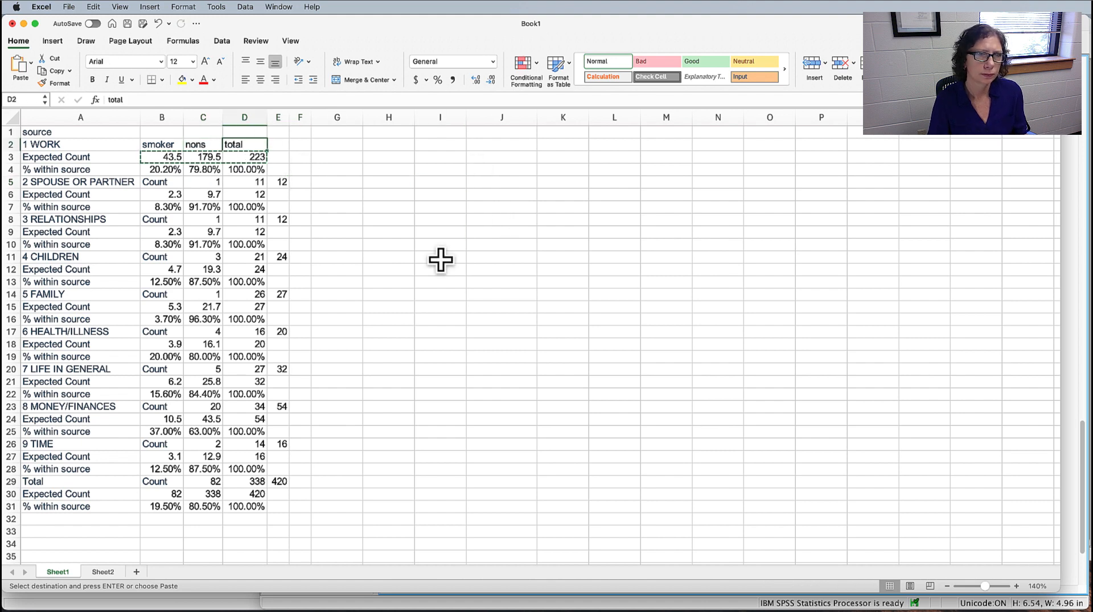
Check the Spouse or Partner and Relationships count rows on Sheet1 against the SPSS crosstab, and return to Excel.
{"action": "left_click", "coordinate": [441, 268]}
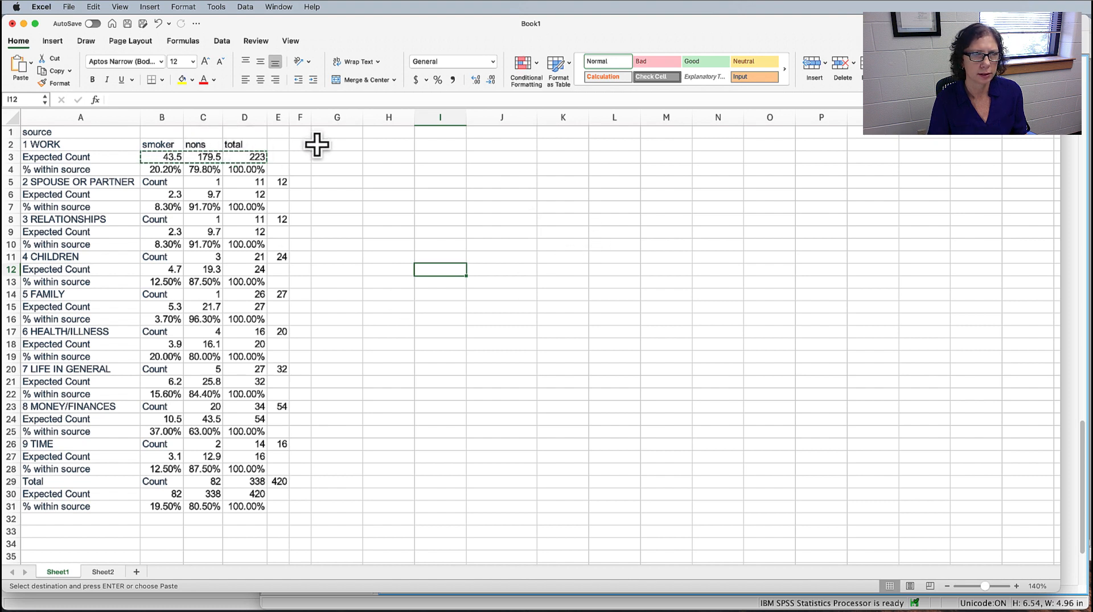
{"action": "left_click", "coordinate": [302, 156]}
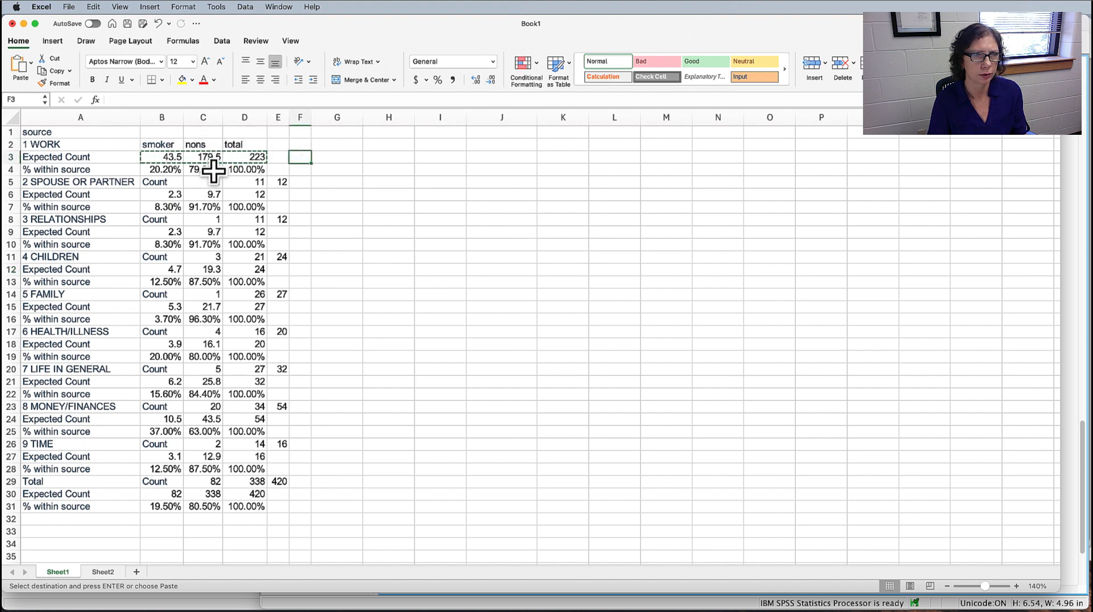
{"action": "left_click_drag", "start_coordinate": [214, 181], "coordinate": [284, 181]}
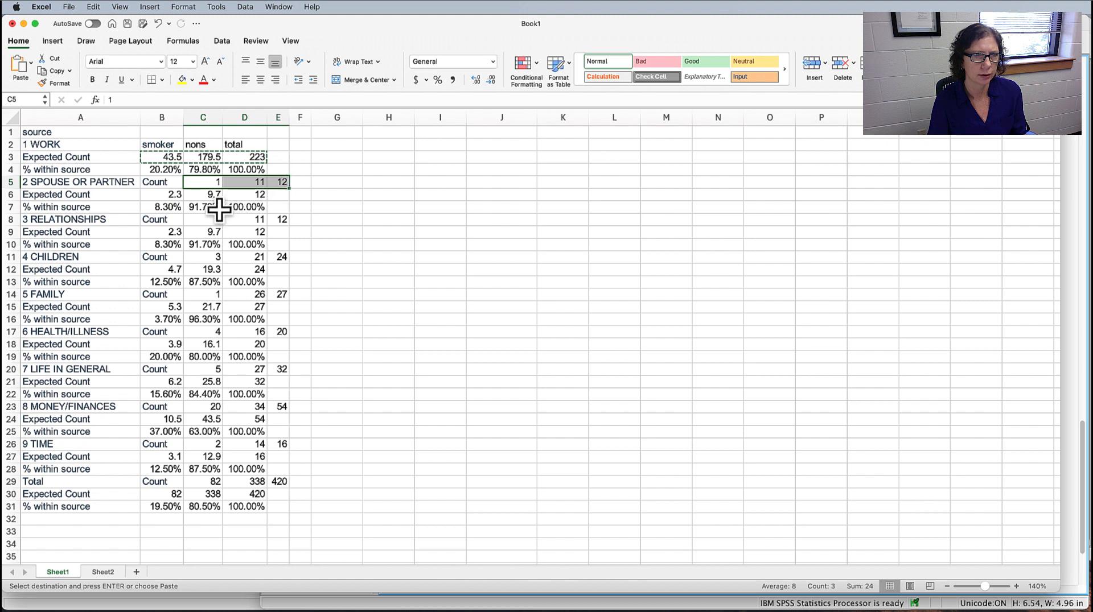
{"action": "left_click_drag", "start_coordinate": [216, 220], "coordinate": [285, 220]}
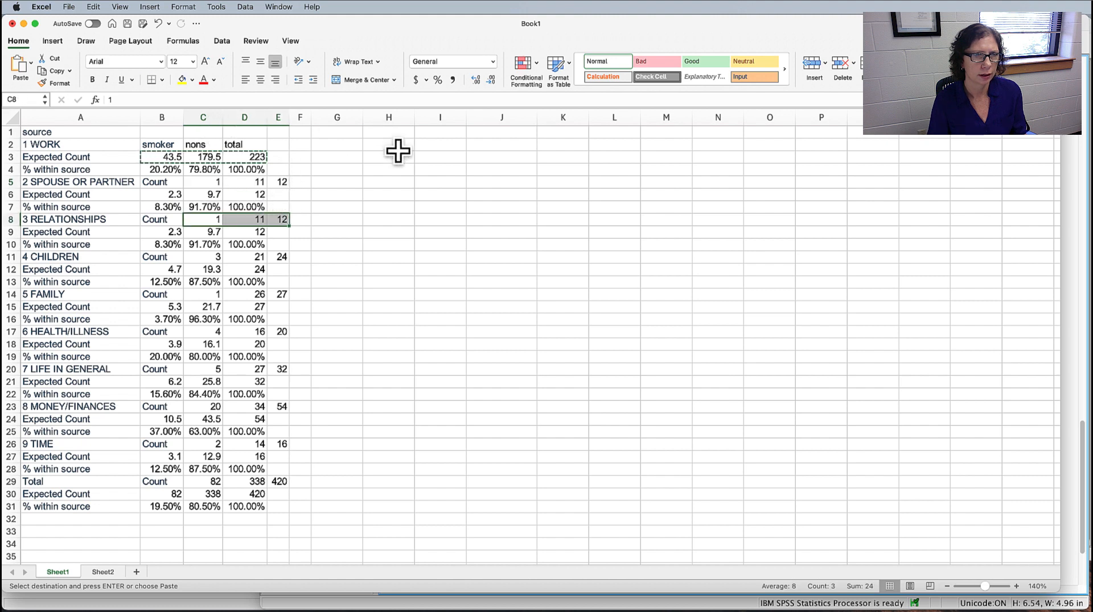
{"action": "left_click", "coordinate": [401, 169]}
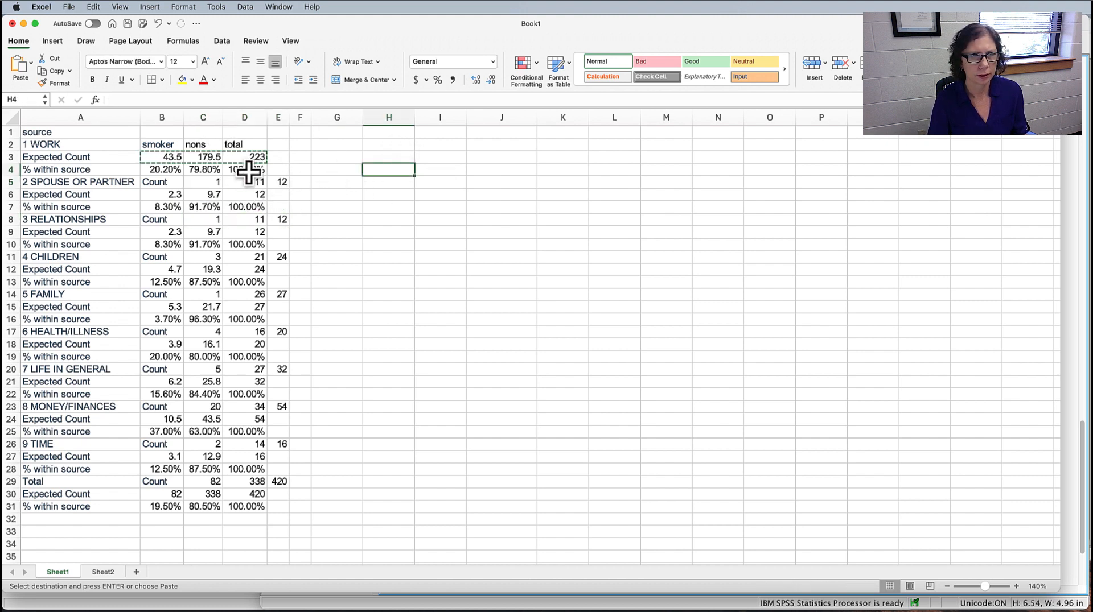
{"action": "double_click", "coordinate": [329, 167]}
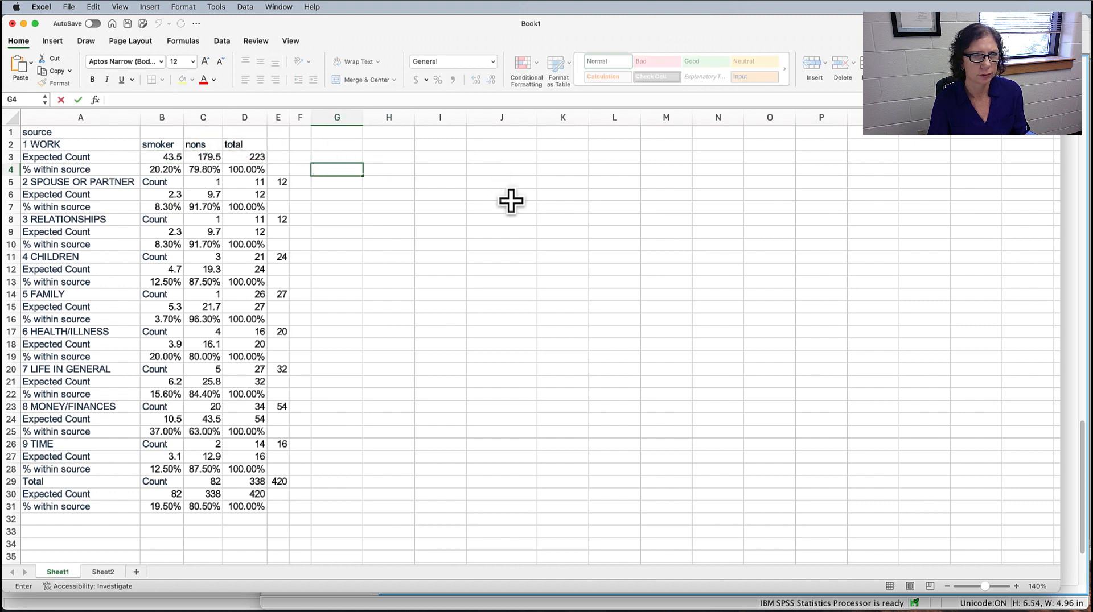
{"action": "key", "text": "super+Tab"}
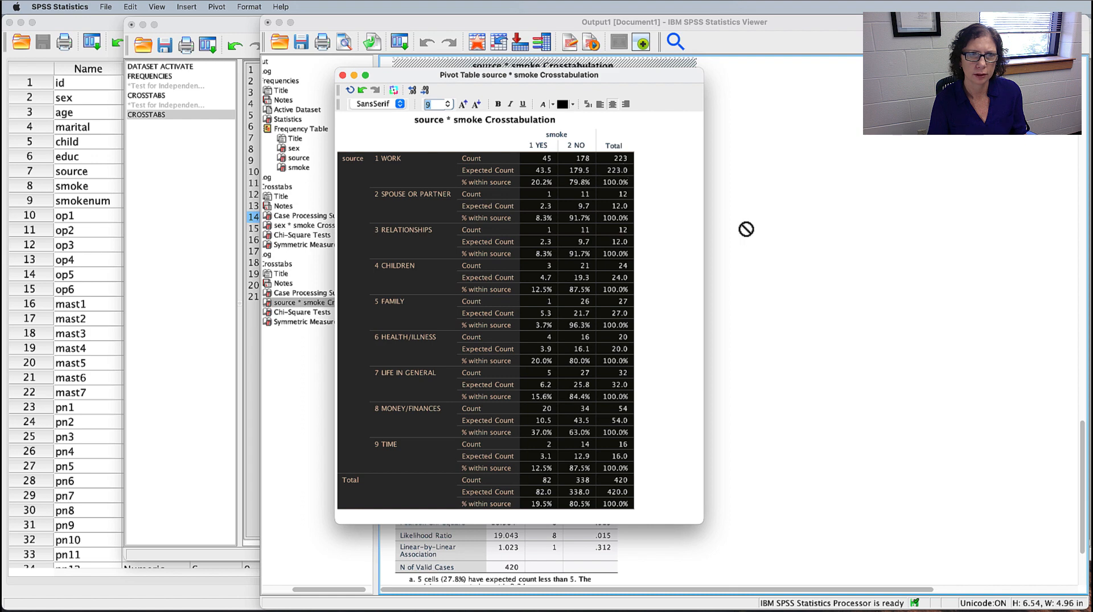
{"action": "key", "text": "super+Tab"}
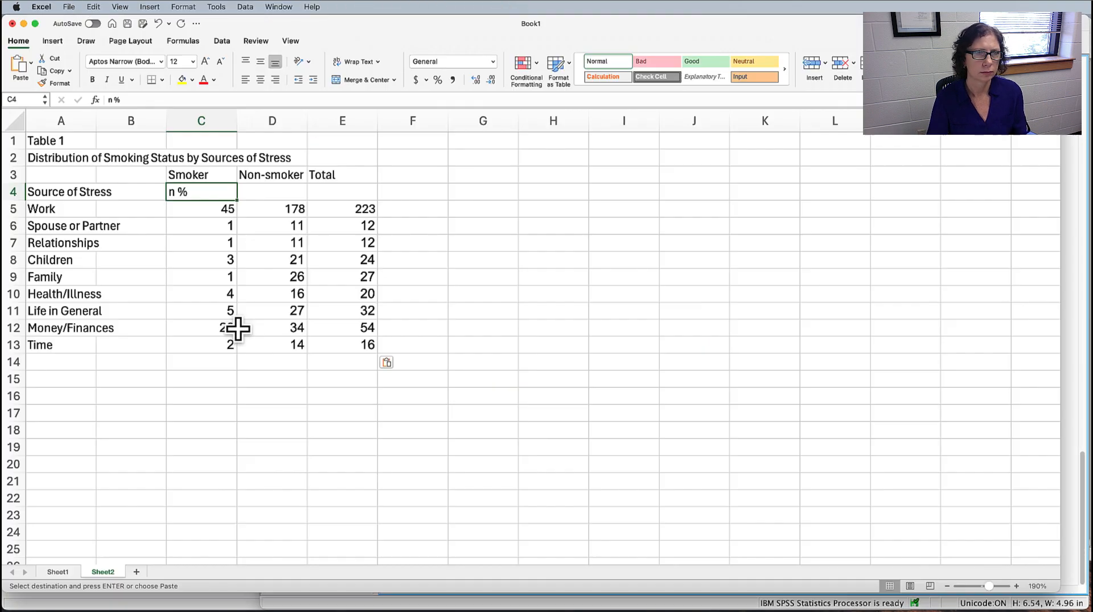
Enter "82, 19.5%" under Smoker in C4 and "338, 80.5%" under Non-smoker in D4 on Sheet2.
{"action": "type", "text": "82, 19.5%"}
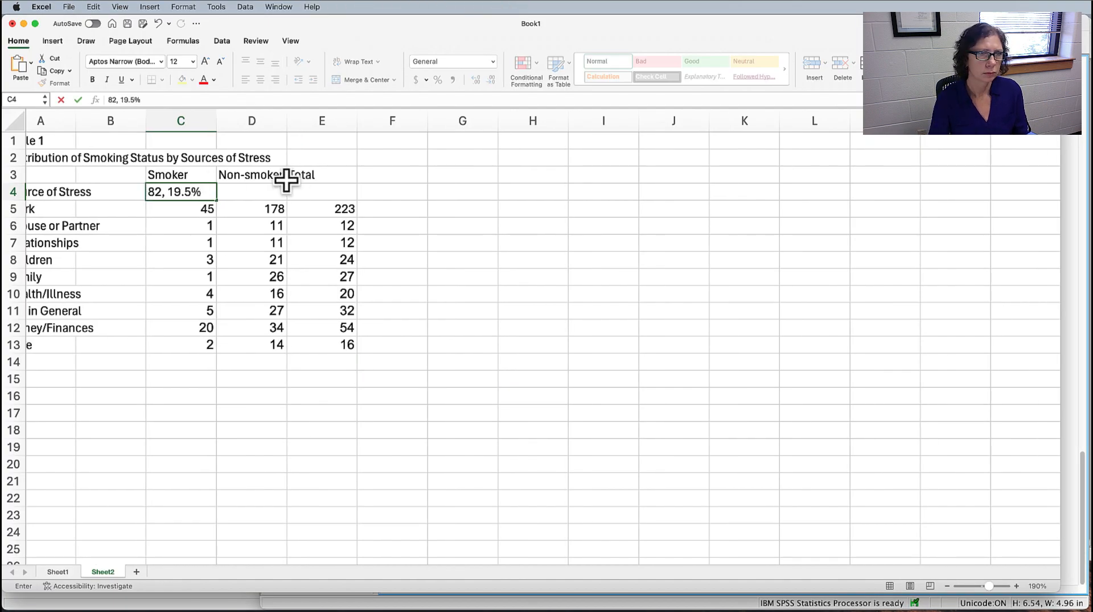
{"action": "key", "text": "Tab"}
{"action": "type", "text": "338, 80.5%"}
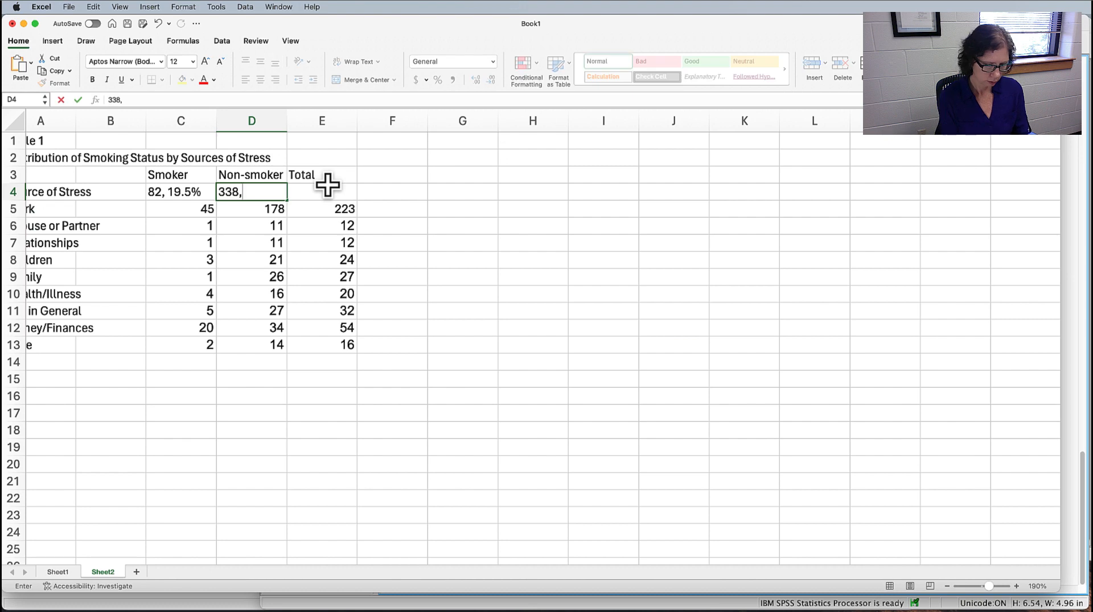
{"action": "key", "text": "Tab"}
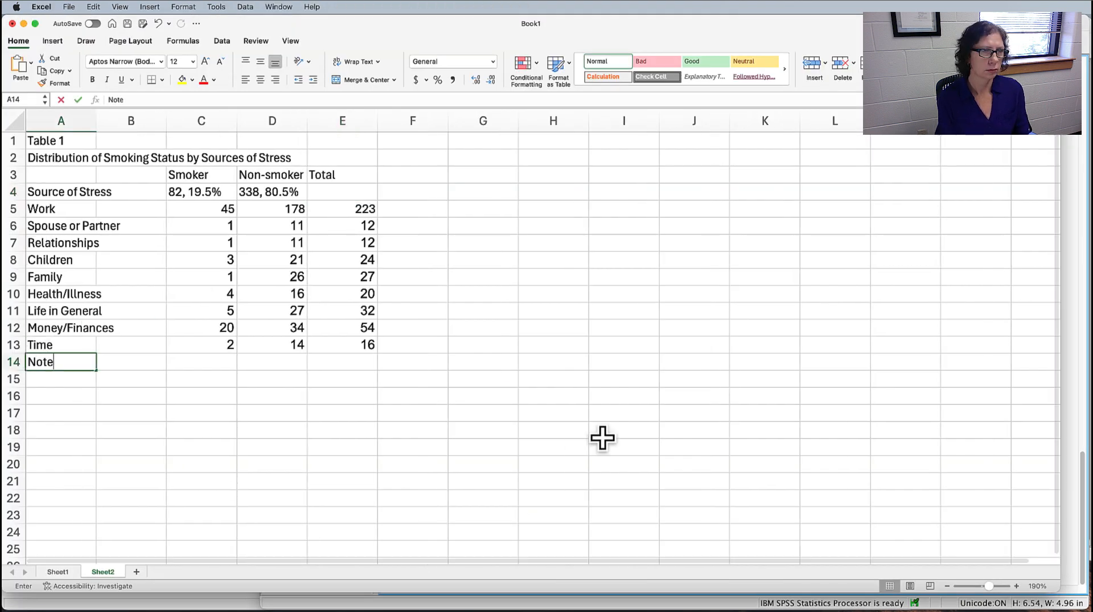
Complete the A14 note: "Note. n = 420. Several expected counts were below 5, indicating a violation of assumptions for chi-square.".
{"action": "type", "text": ". n = 420. "}
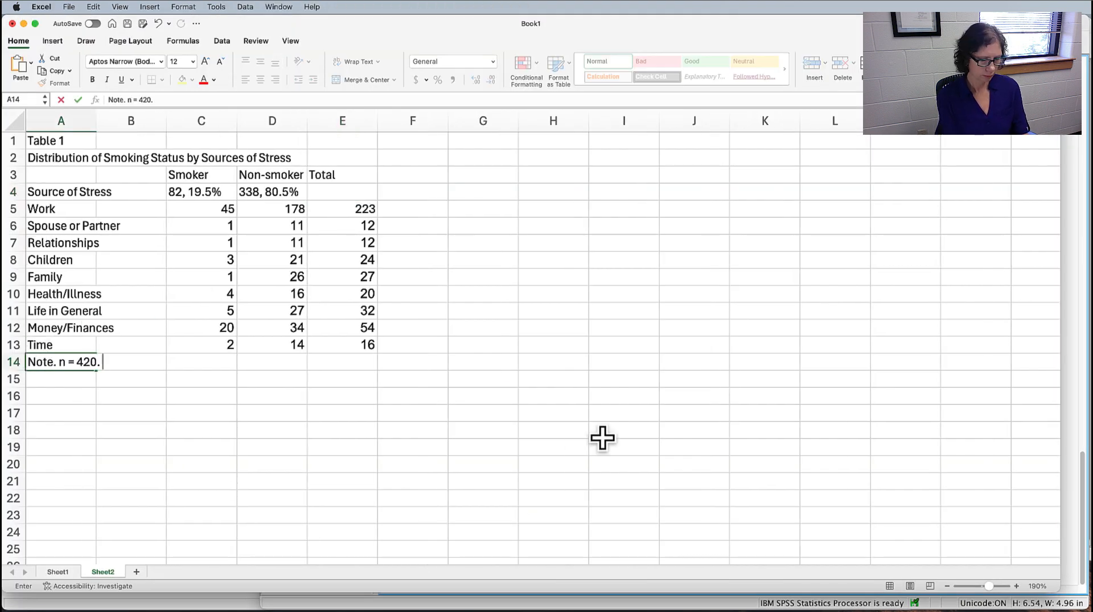
{"action": "type", "text": "Several expected counts were below 5, indicating a violation of assumptions "}
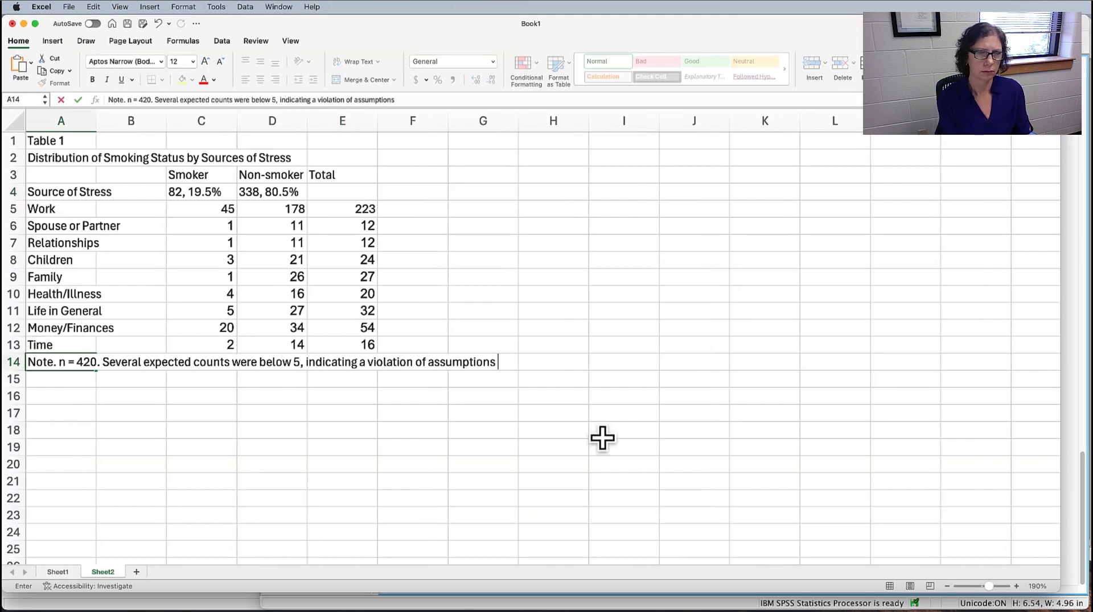
{"action": "type", "text": "for chi-square."}
{"action": "left_click", "coordinate": [412, 294]}
Cut the sentence about expected counts out of the table note in A14.
{"action": "left_click", "coordinate": [61, 362]}
{"action": "left_click_drag", "start_coordinate": [154, 100], "coordinate": [431, 100]}
{"action": "key", "text": "super+x"}
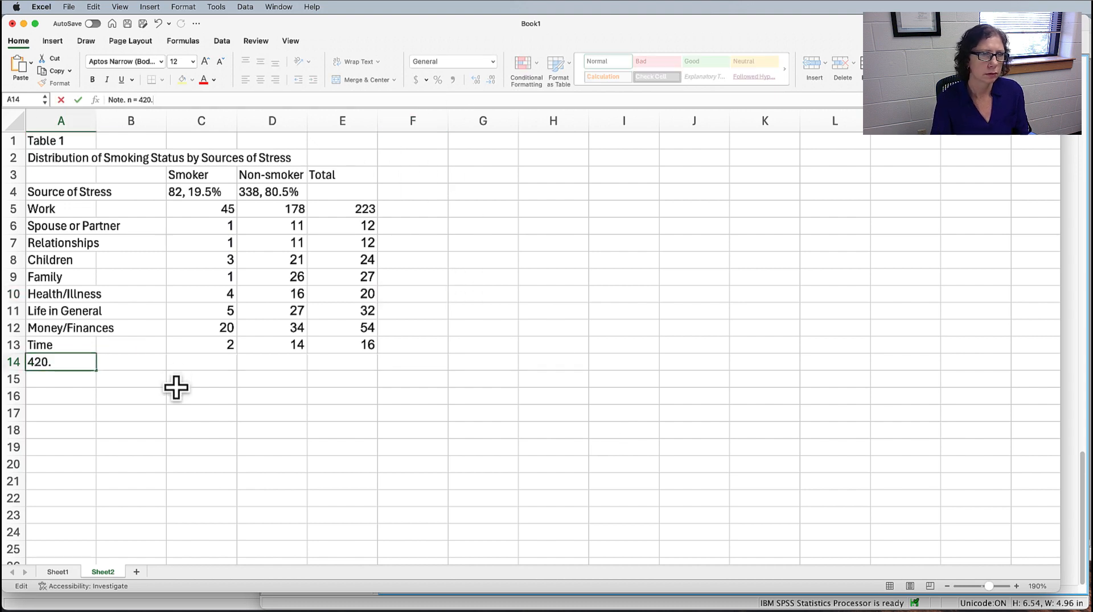
{"action": "left_click", "coordinate": [145, 396]}
Enter "n = 420" under Total in E4 on Sheet2 and clear the note from A14.
{"action": "left_click", "coordinate": [348, 193]}
{"action": "type", "text": "n = 420"}
{"action": "left_click", "coordinate": [85, 362]}
{"action": "left_click", "coordinate": [291, 101]}
{"action": "key", "text": "BackSpace"}
{"action": "key", "text": "BackSpace"}
{"action": "key", "text": "BackSpace"}
{"action": "key", "text": "BackSpace"}
{"action": "key", "text": "BackSpace"}
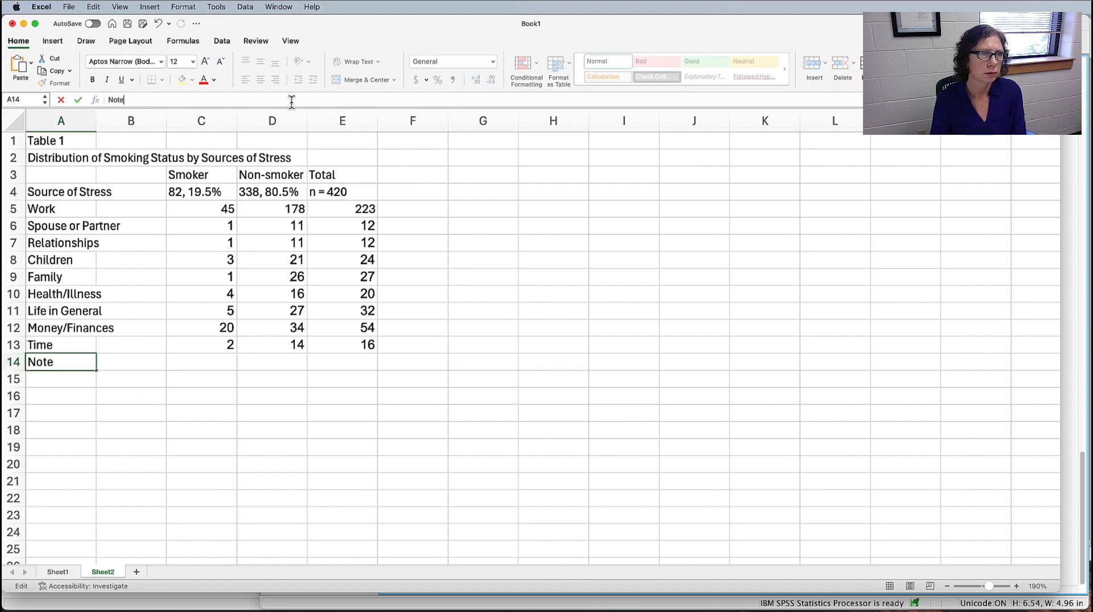
{"action": "key", "text": "BackSpace"}
{"action": "key", "text": "BackSpace"}
{"action": "key", "text": "BackSpace"}
{"action": "key", "text": "BackSpace"}
{"action": "left_click", "coordinate": [271, 411]}
Italicize the table title in A2 and make the "Table 1" label in A1 bold.
{"action": "left_click", "coordinate": [61, 155]}
{"action": "key", "text": "super+i"}
{"action": "left_click", "coordinate": [68, 140]}
{"action": "key", "text": "super+b"}
{"action": "left_click", "coordinate": [65, 340]}
{"action": "left_click", "coordinate": [85, 190]}
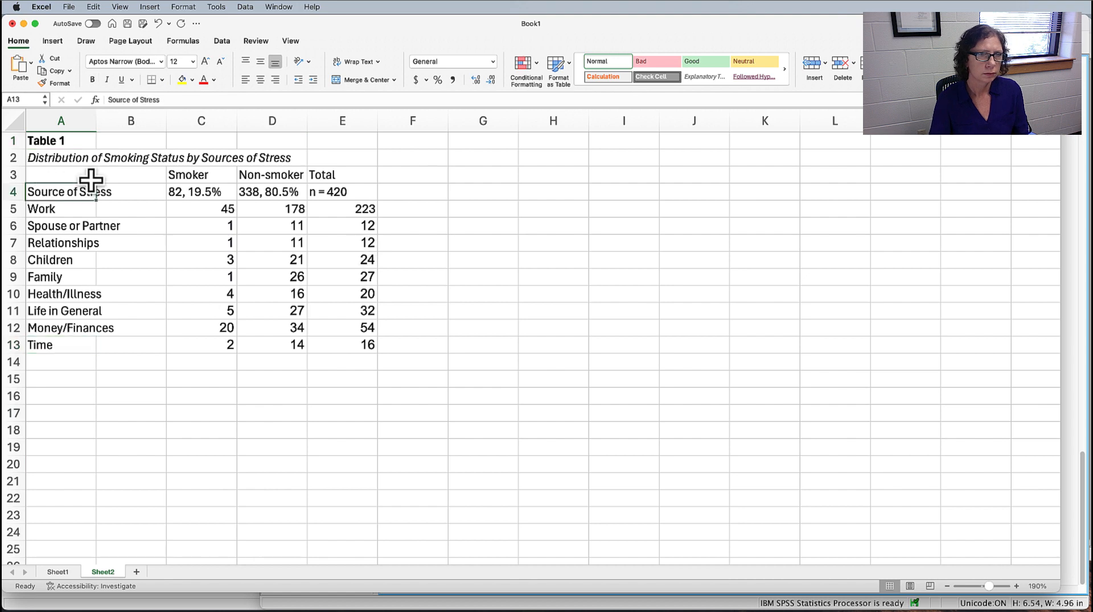
{"action": "left_click", "coordinate": [342, 398]}
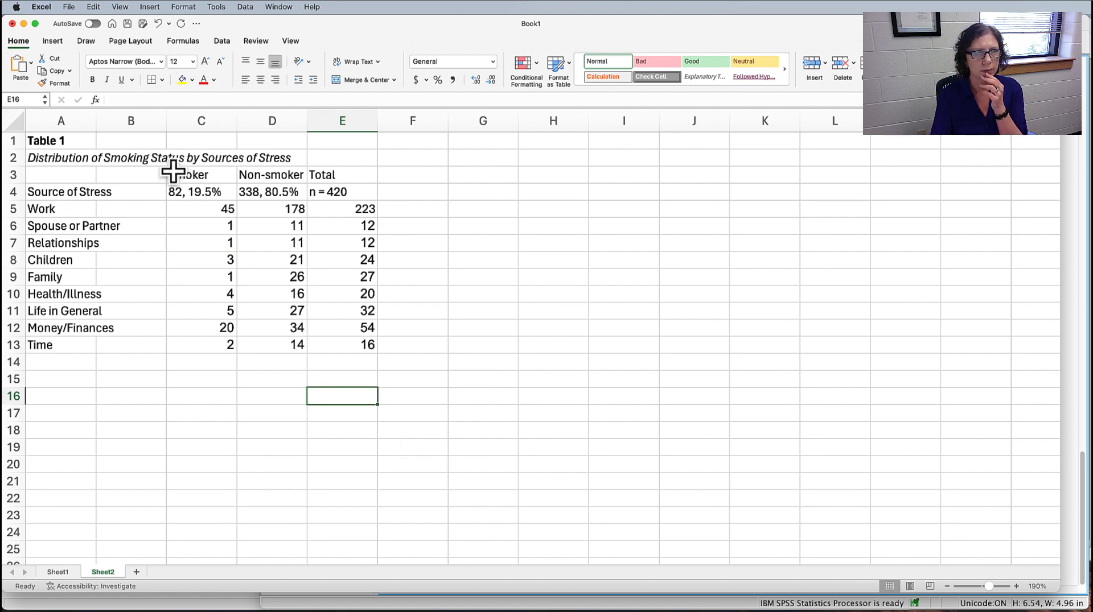
Copy the table A1:E13, switch to the Word document LabSheet Lab5 ChiSquare, and paste it below "Table 1" on page 6.
{"action": "left_click_drag", "start_coordinate": [76, 139], "coordinate": [363, 334]}
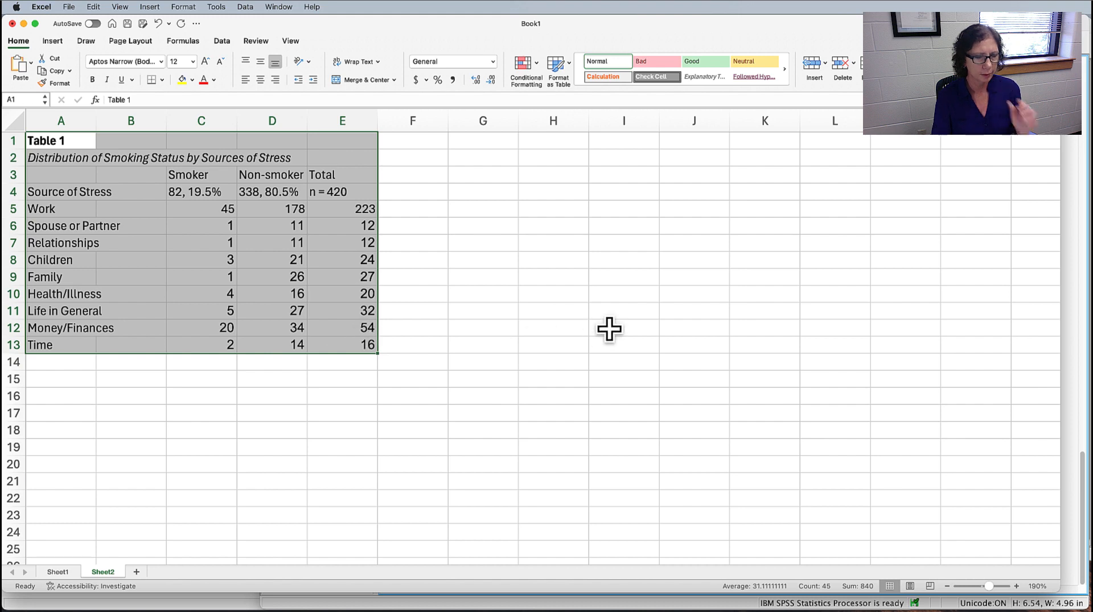
{"action": "key", "text": "super+c"}
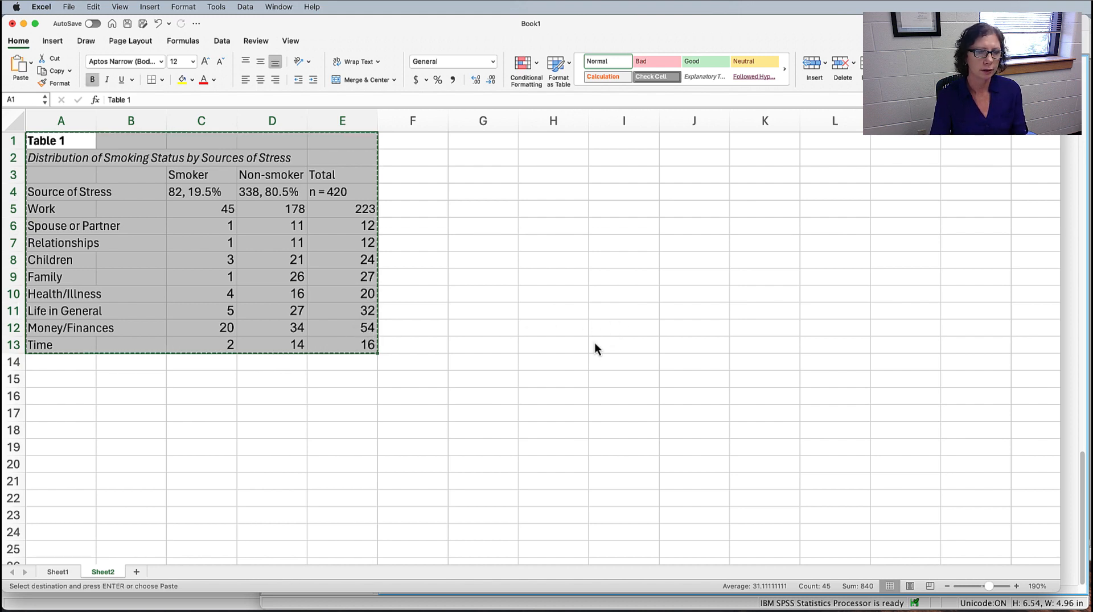
{"action": "key", "text": "super+Tab"}
{"action": "key", "text": "super+Tab"}
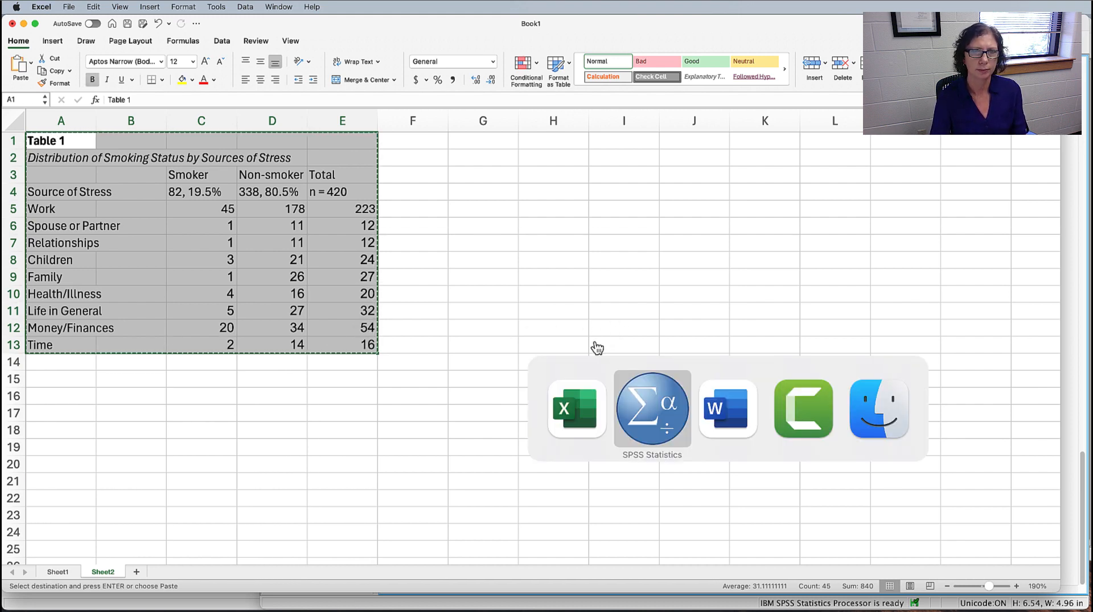
{"action": "scroll", "coordinate": [394, 304], "scroll_direction": "down", "scroll_amount": 15}
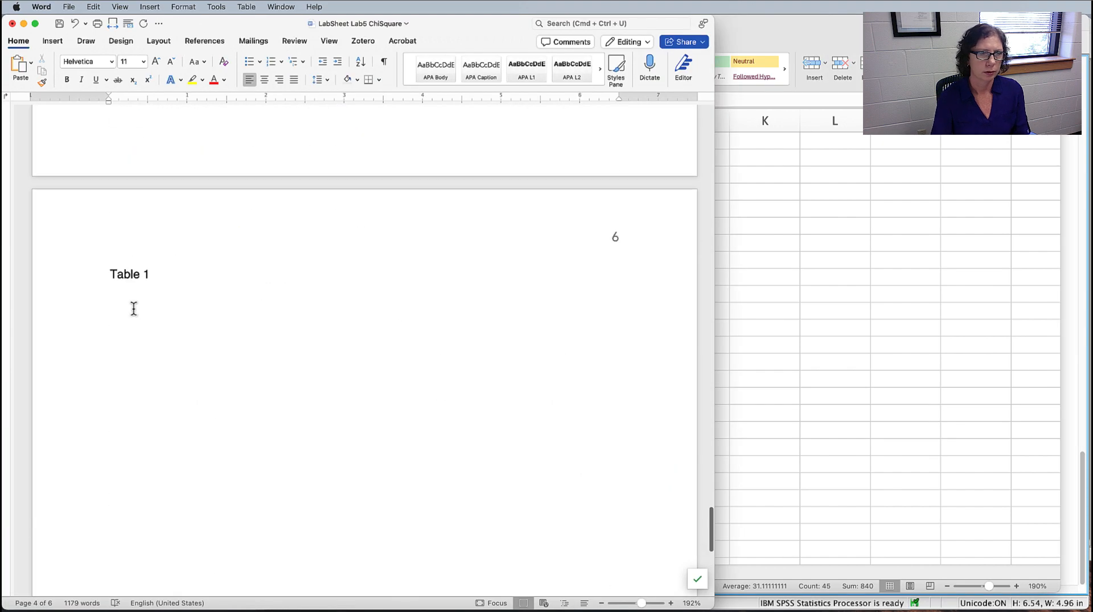
{"action": "left_click", "coordinate": [134, 310]}
{"action": "key", "text": "super+v"}
AutoFit the pasted table to the window width.
{"action": "left_click", "coordinate": [104, 289]}
{"action": "left_click", "coordinate": [501, 41]}
{"action": "left_click", "coordinate": [298, 67]}
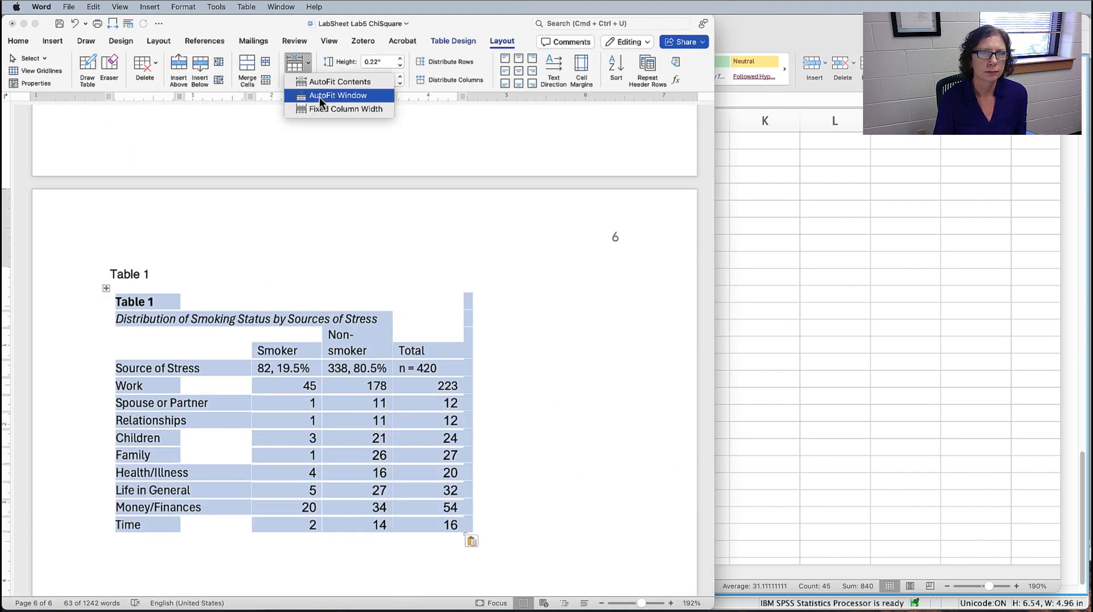
{"action": "left_click", "coordinate": [320, 97]}
{"action": "scroll", "coordinate": [302, 288], "scroll_direction": "up", "scroll_amount": 8}
{"action": "left_click", "coordinate": [374, 215]}
{"action": "scroll", "coordinate": [271, 136], "scroll_direction": "down", "scroll_amount": 10}
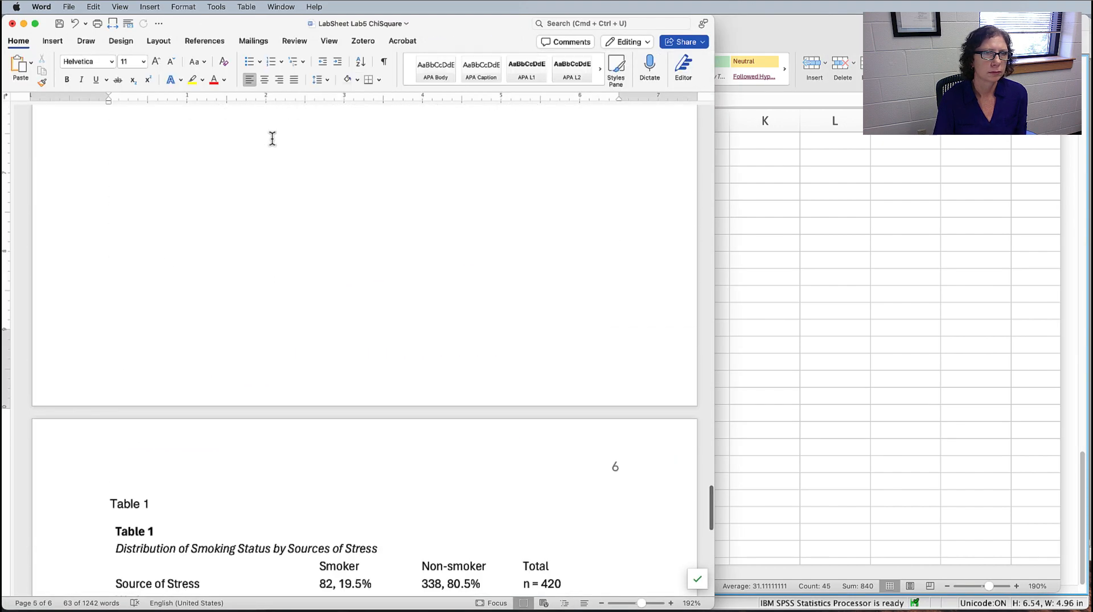
Set the font of the whole table and its "Table 1" heading to Helvetica, size 12.
{"action": "left_click_drag", "start_coordinate": [175, 490], "coordinate": [154, 136]}
{"action": "left_click", "coordinate": [89, 62]}
{"action": "type", "text": "Hev"}
{"action": "key", "text": "BackSpace"}
{"action": "type", "text": "lvetica"}
{"action": "key", "text": "Tab"}
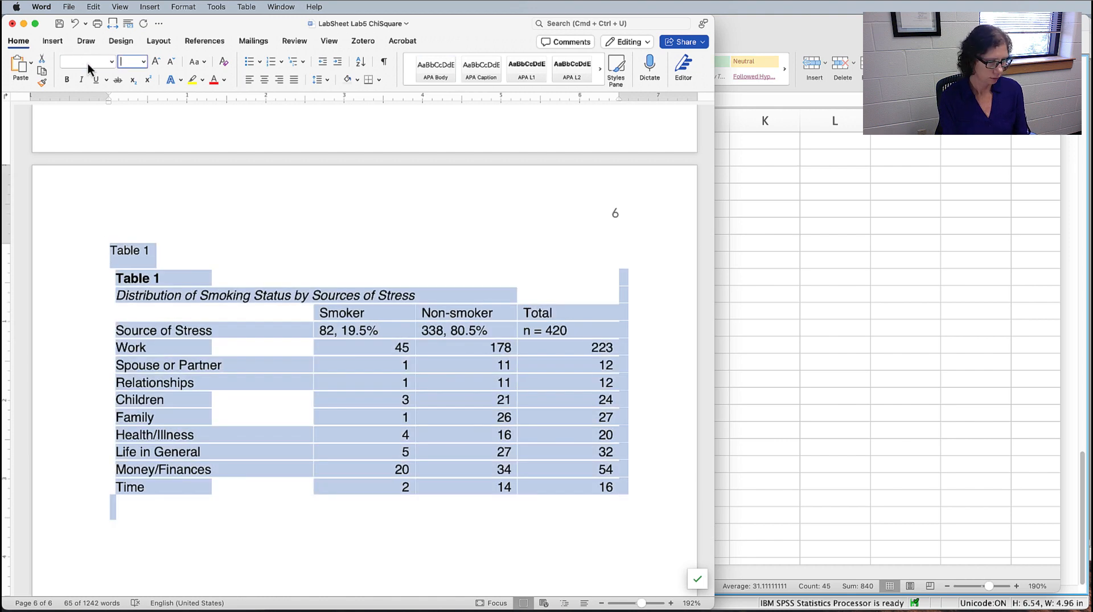
{"action": "type", "text": "12"}
{"action": "key", "text": "Return"}
Add bottom borders below the table's title row and the Source of Stress row.
{"action": "left_click", "coordinate": [92, 295]}
{"action": "left_click", "coordinate": [368, 80]}
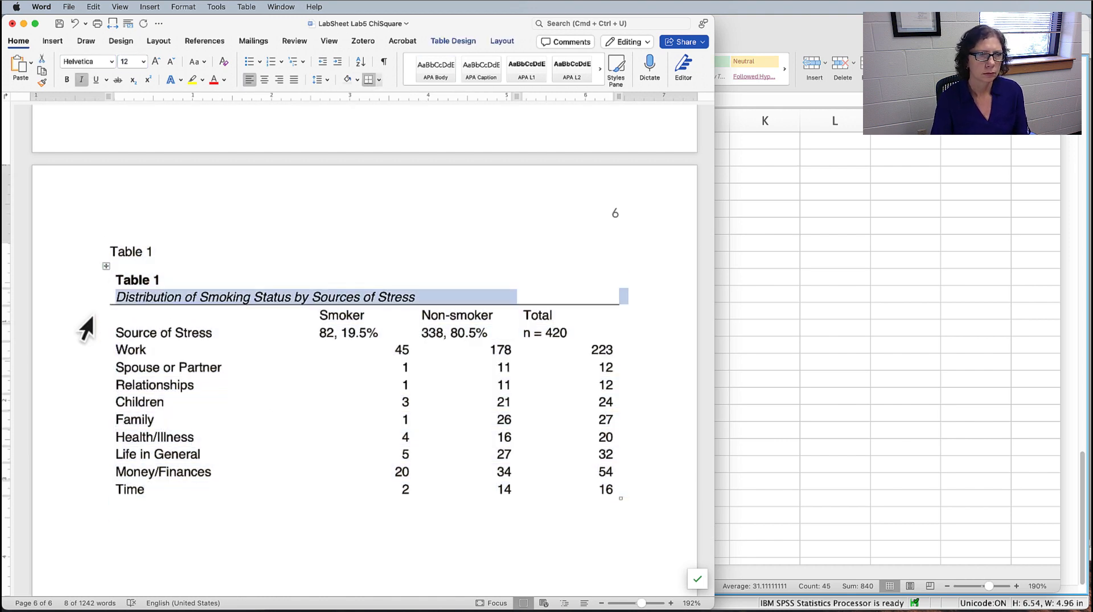
{"action": "left_click", "coordinate": [86, 331]}
{"action": "left_click", "coordinate": [368, 80]}
Center the contents of the Smoker, Non-smoker and Total columns.
{"action": "left_click_drag", "start_coordinate": [316, 315], "coordinate": [615, 490]}
{"action": "left_click", "coordinate": [264, 80]}
{"action": "left_click", "coordinate": [114, 358]}
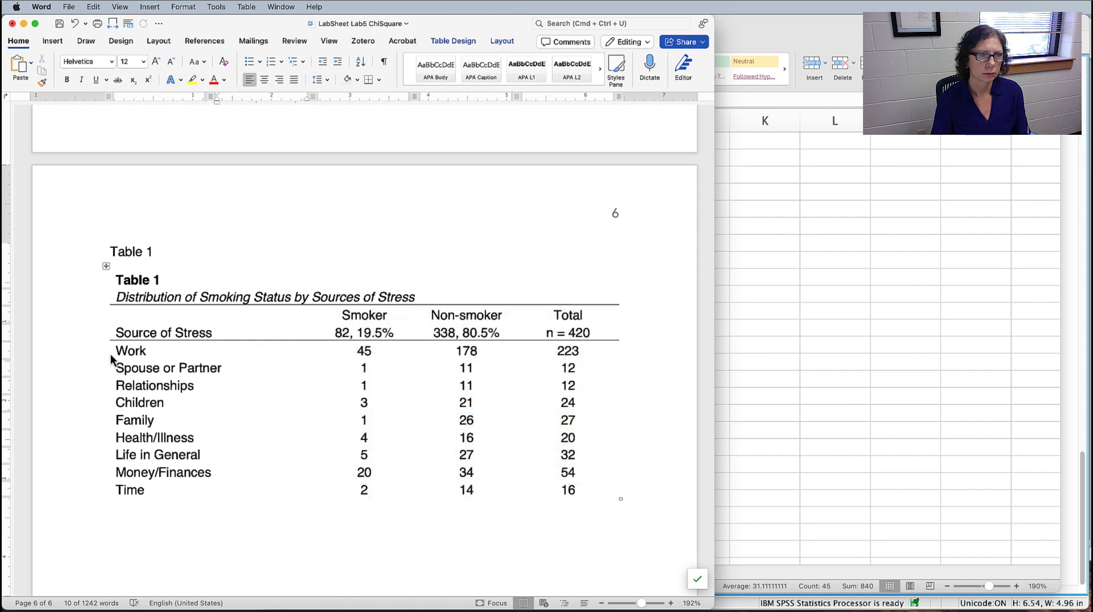
Add a bottom border below the Time row at the end of the table.
{"action": "left_click", "coordinate": [94, 490]}
{"action": "left_click", "coordinate": [369, 79]}
{"action": "left_click", "coordinate": [478, 246]}
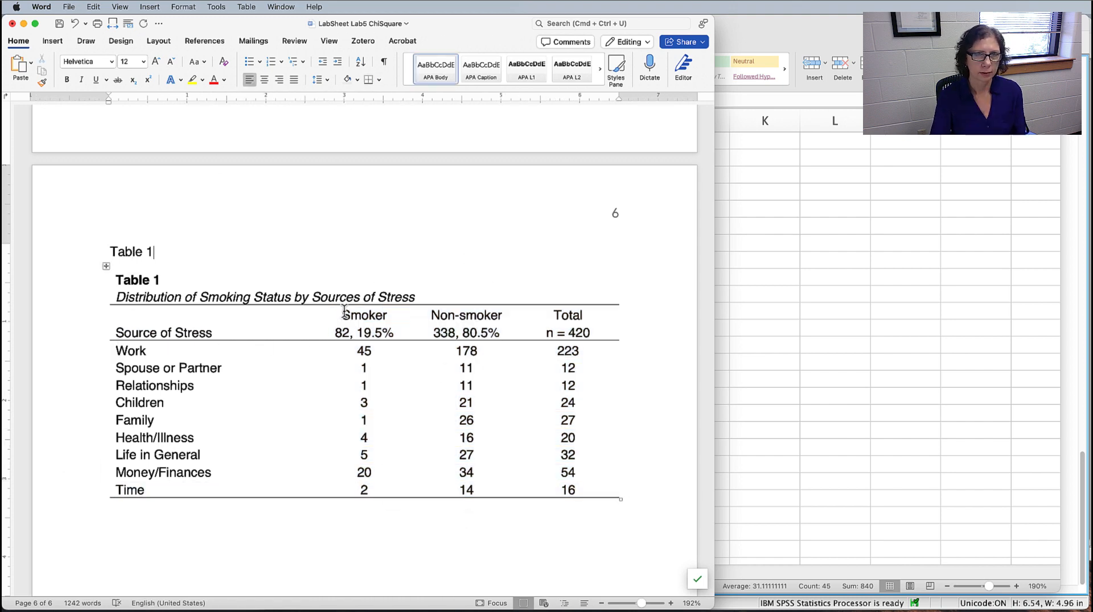
Add a bottom border below the Smoker, Non-smoker and Total header cells.
{"action": "left_click_drag", "start_coordinate": [317, 314], "coordinate": [615, 315]}
{"action": "left_click", "coordinate": [369, 80]}
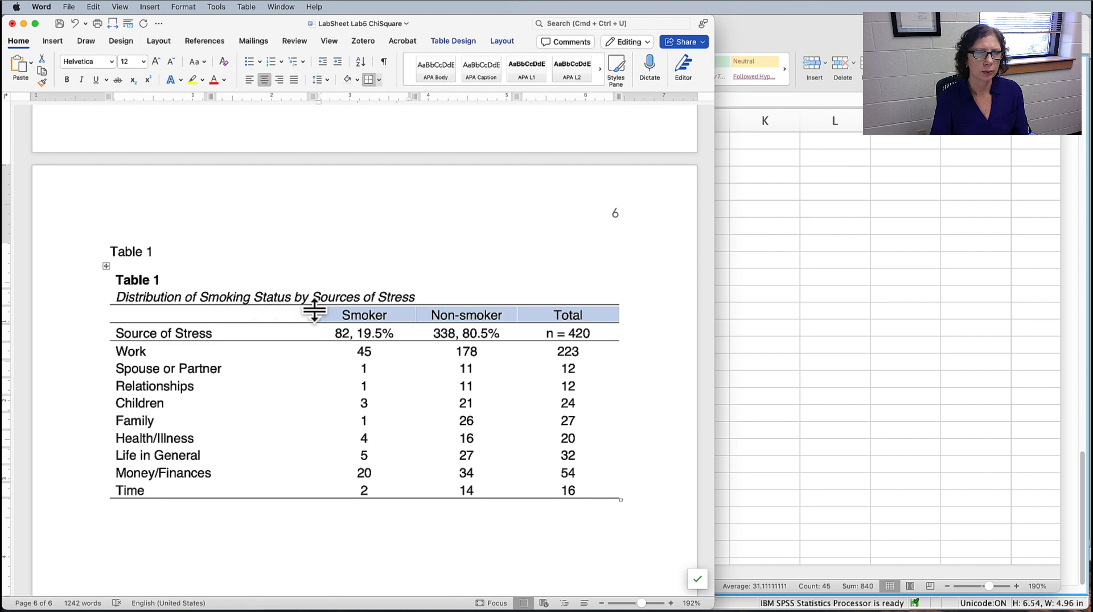
{"action": "left_click", "coordinate": [283, 317]}
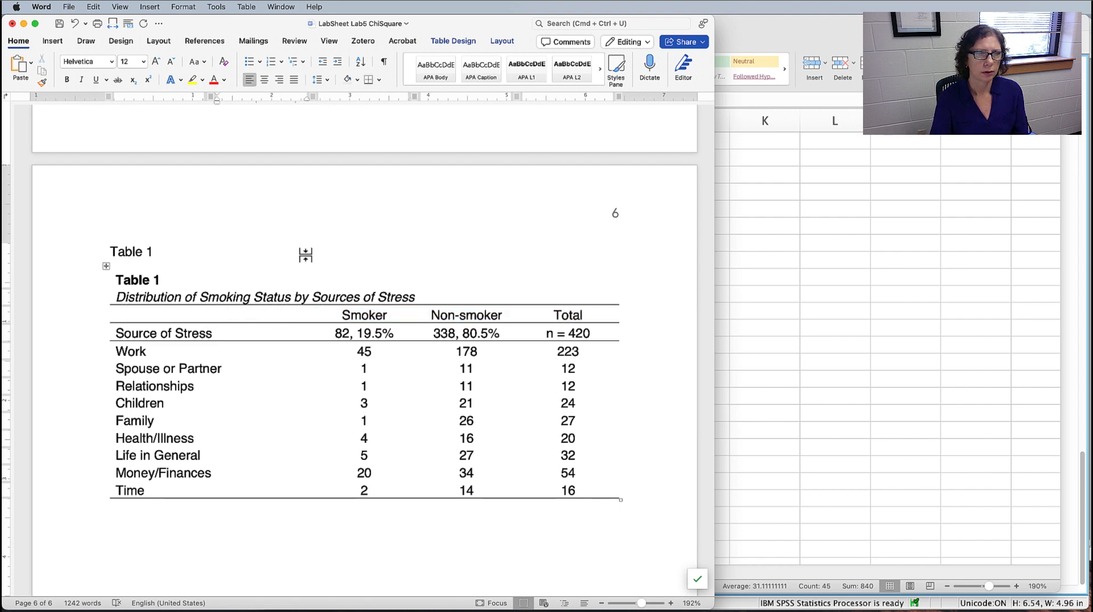
{"action": "left_click", "coordinate": [360, 316]}
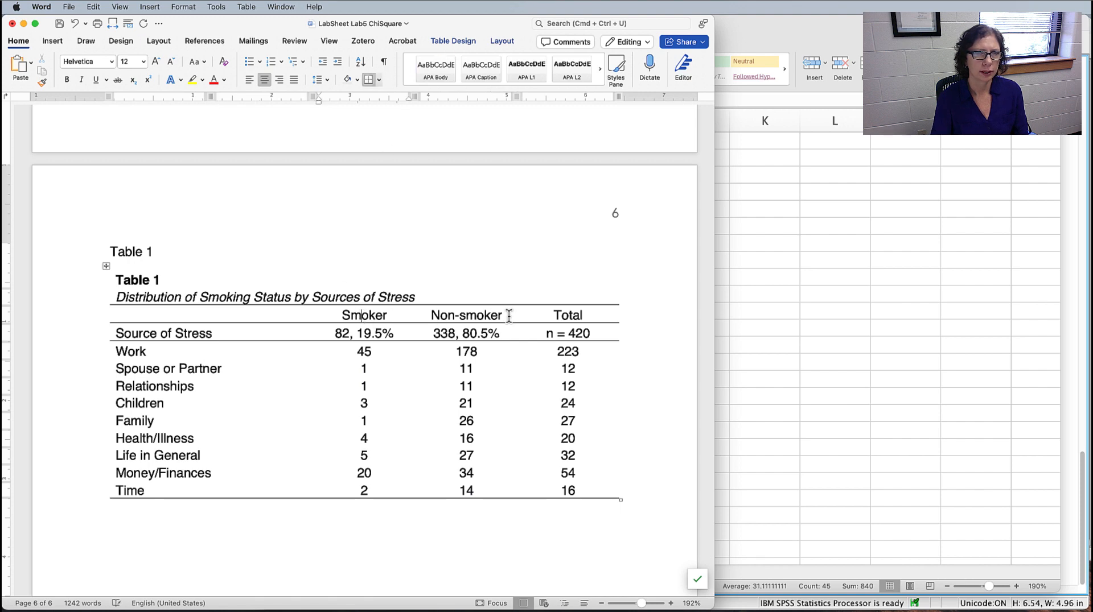
{"action": "left_click", "coordinate": [213, 315]}
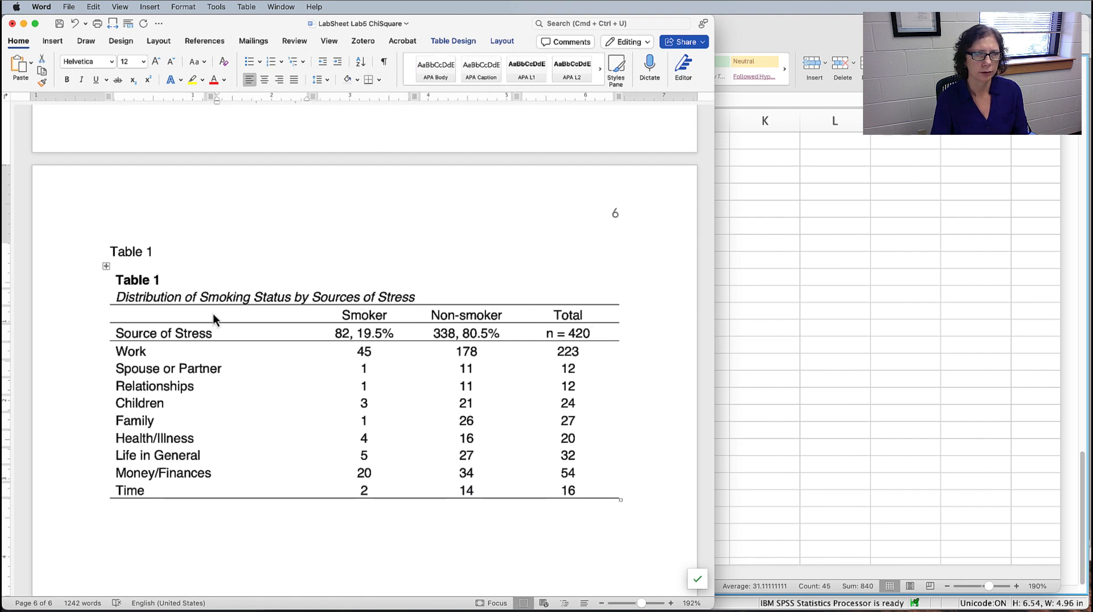
Show formatting marks and try to remove the border from the blank cells beside the Smoker header.
{"action": "left_click", "coordinate": [384, 62]}
{"action": "left_click", "coordinate": [244, 342]}
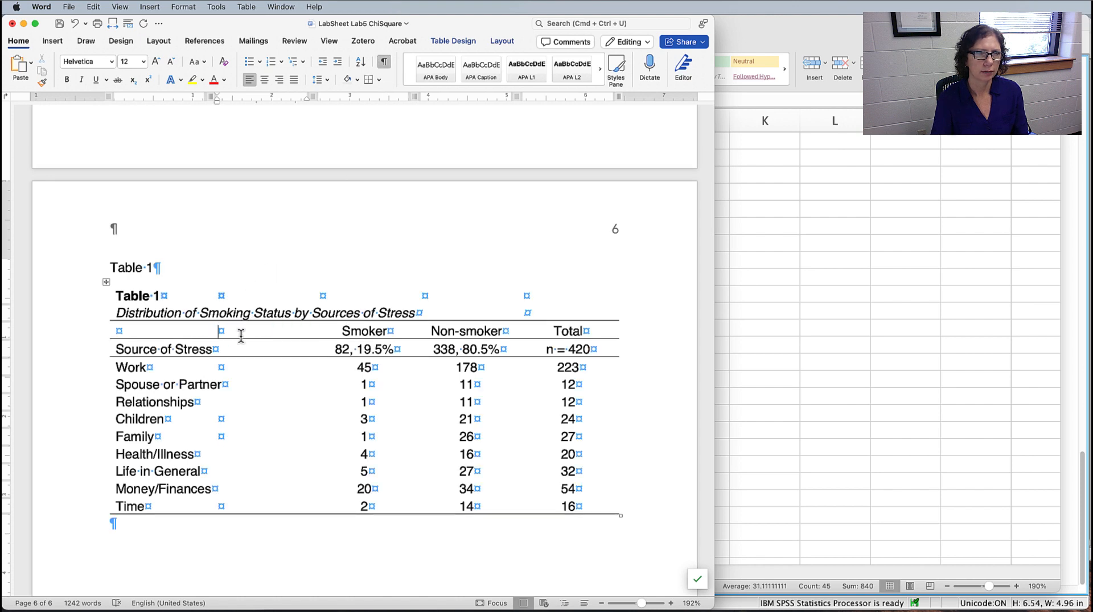
{"action": "left_click", "coordinate": [378, 79]}
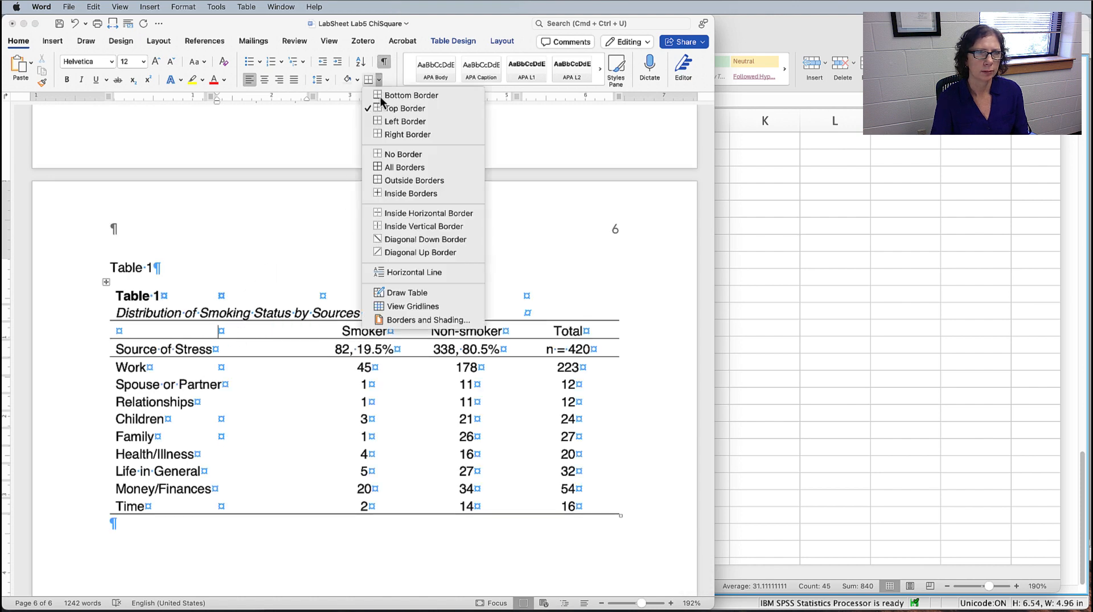
{"action": "left_click", "coordinate": [394, 154]}
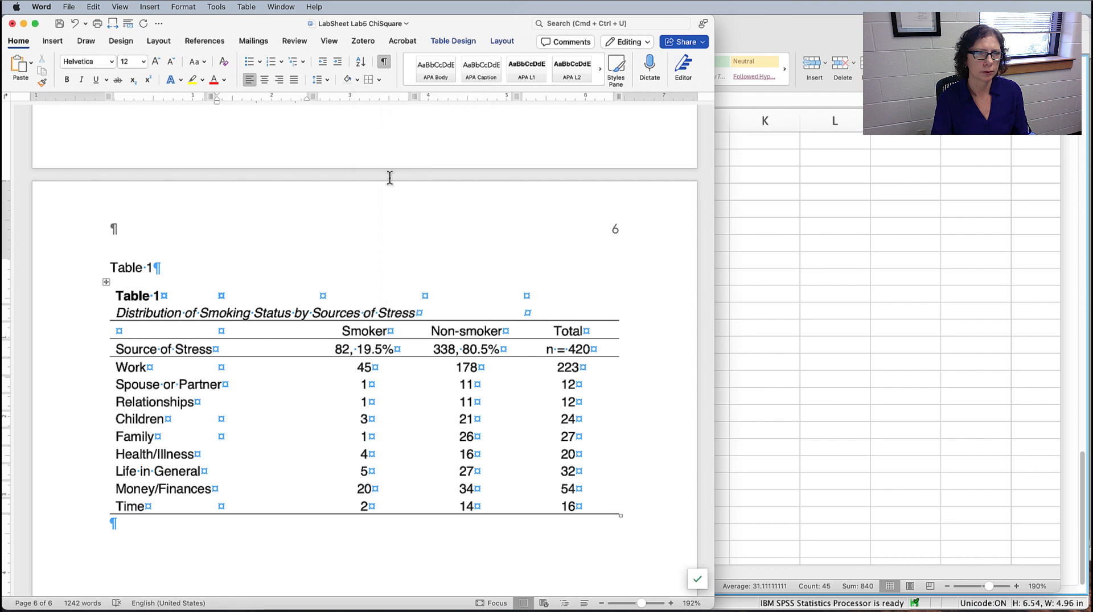
{"action": "left_click_drag", "start_coordinate": [136, 327], "coordinate": [256, 328]}
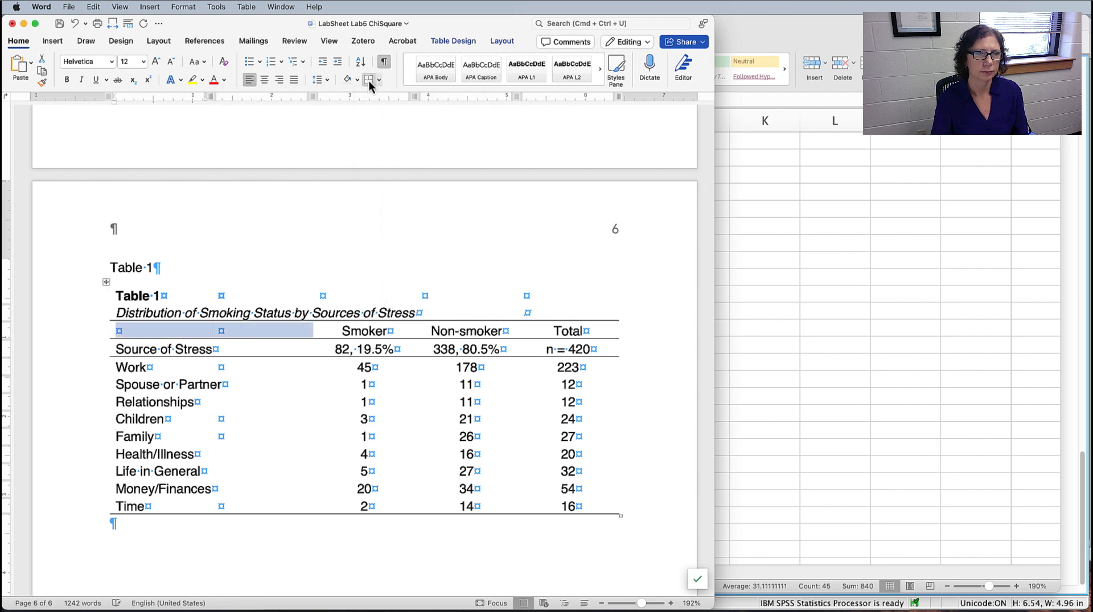
Remove all borders from the Source of Stress row.
{"action": "left_click", "coordinate": [98, 324]}
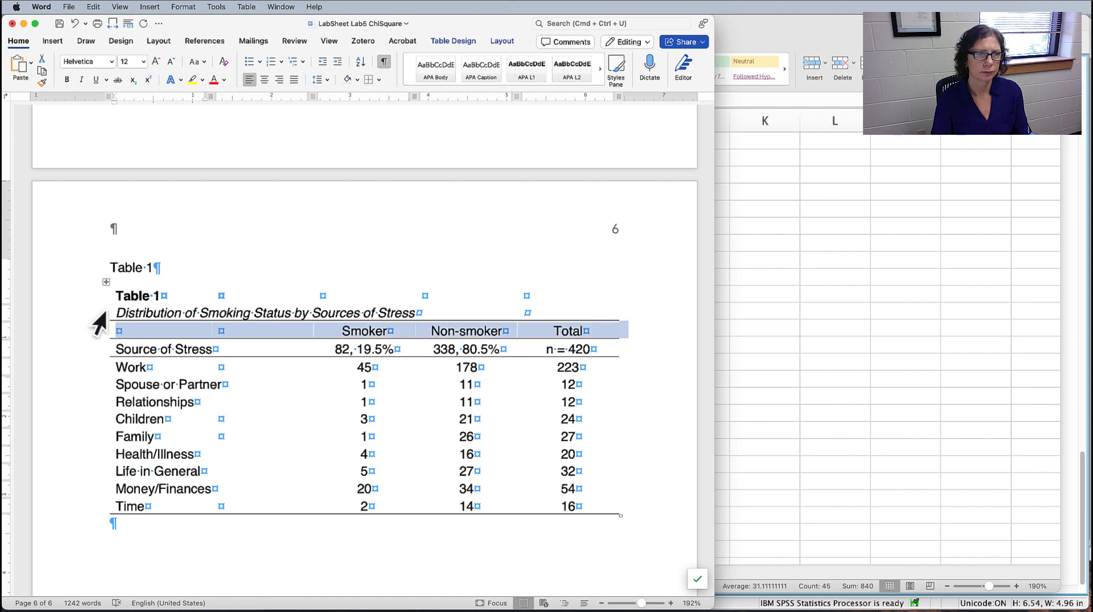
{"action": "left_click", "coordinate": [98, 348]}
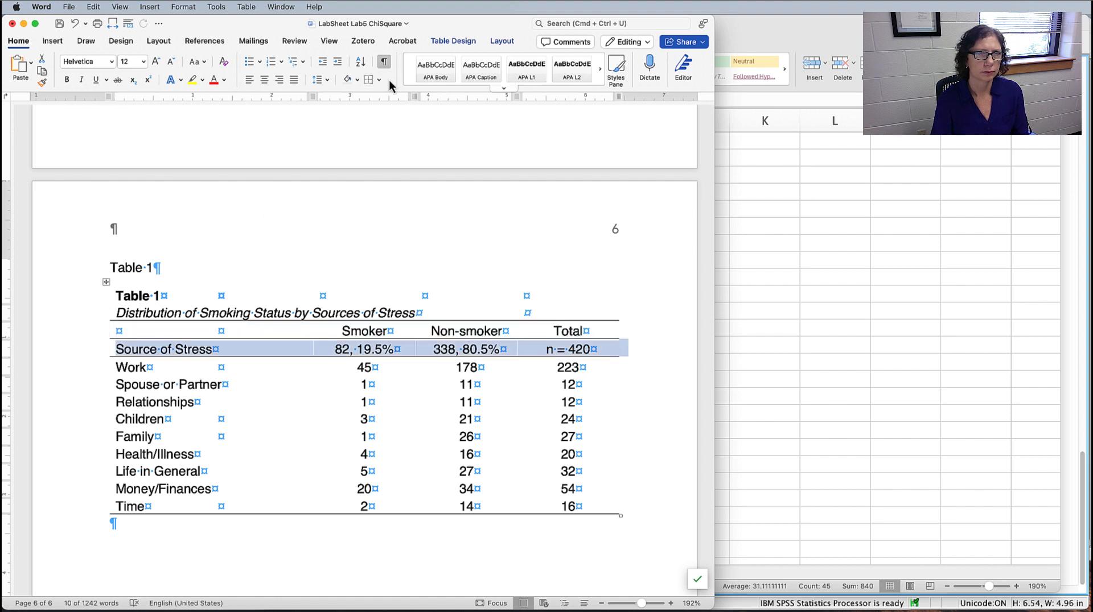
{"action": "left_click", "coordinate": [369, 80]}
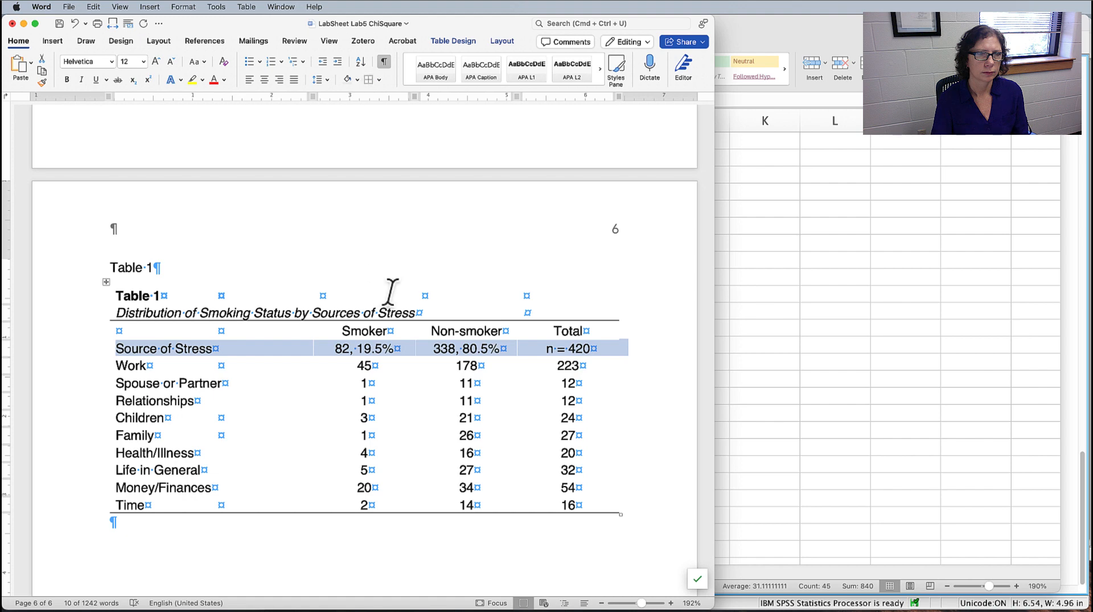
{"action": "left_click", "coordinate": [371, 349]}
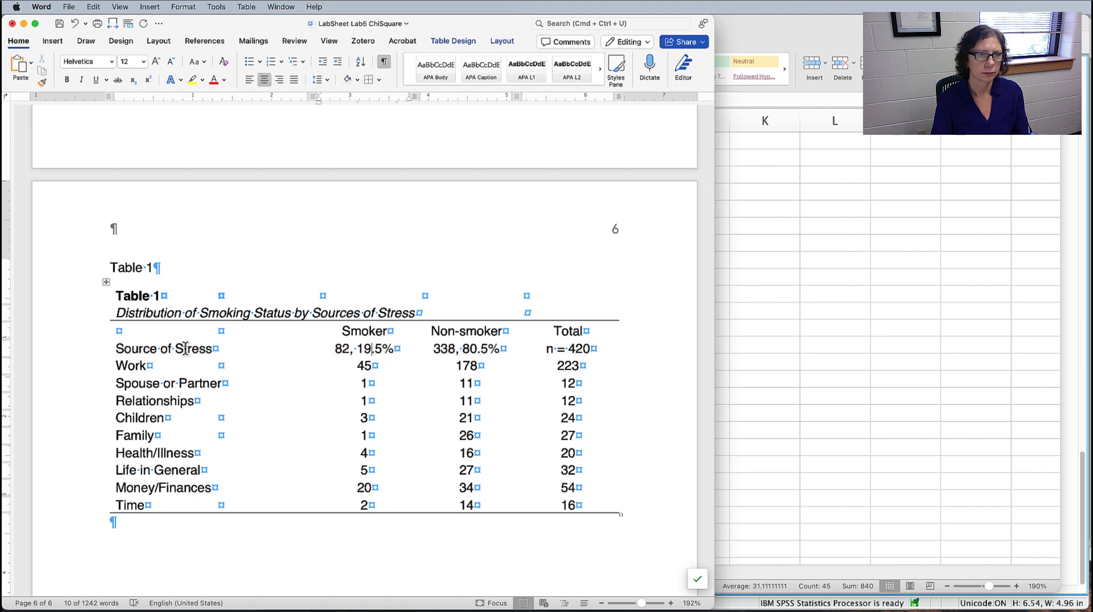
Apply a bottom border to the whole Source of Stress row.
{"action": "left_click_drag", "start_coordinate": [185, 348], "coordinate": [569, 349]}
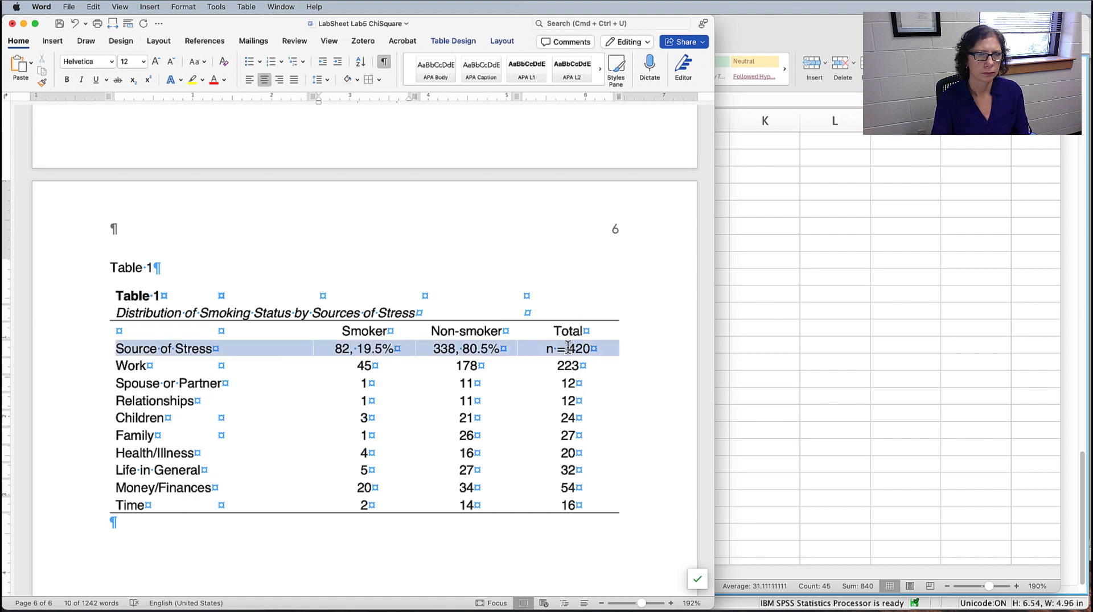
{"action": "left_click", "coordinate": [379, 79]}
{"action": "left_click", "coordinate": [401, 97]}
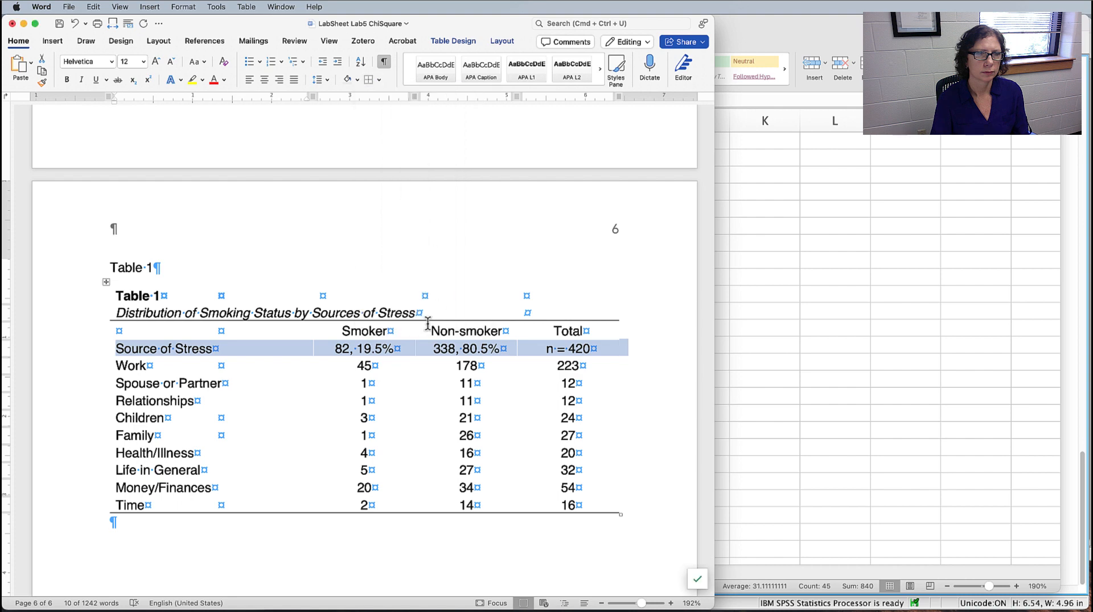
Apply a top border to the "82, 19.5%", "338, 80.5%" and "n = 420" cells only.
{"action": "left_click_drag", "start_coordinate": [395, 336], "coordinate": [568, 348]}
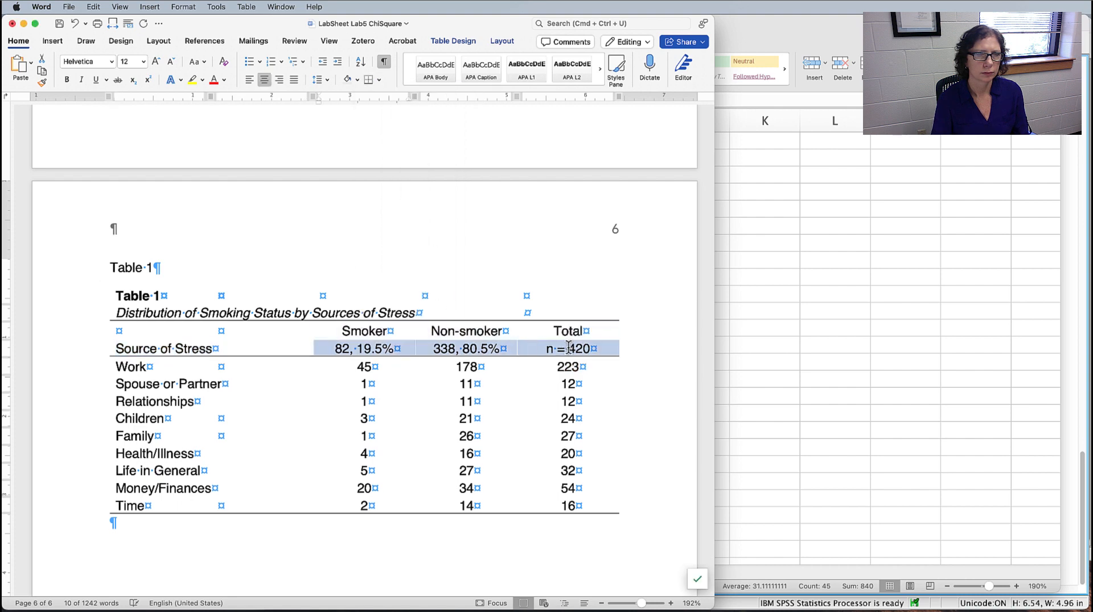
{"action": "left_click", "coordinate": [377, 80]}
{"action": "left_click", "coordinate": [399, 108]}
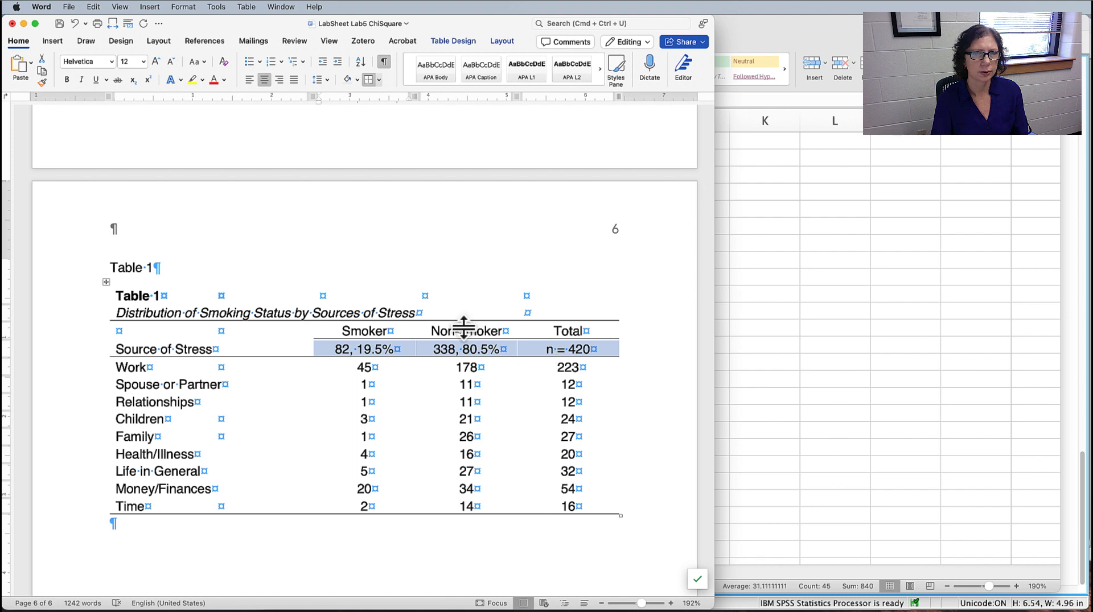
{"action": "left_click", "coordinate": [551, 399]}
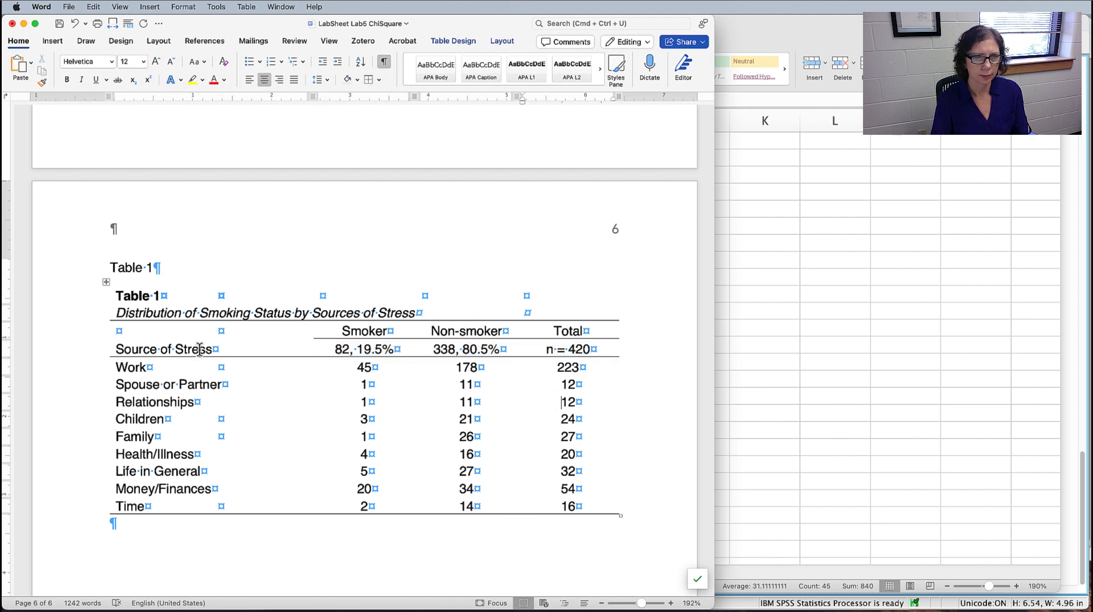
{"action": "left_click", "coordinate": [339, 390]}
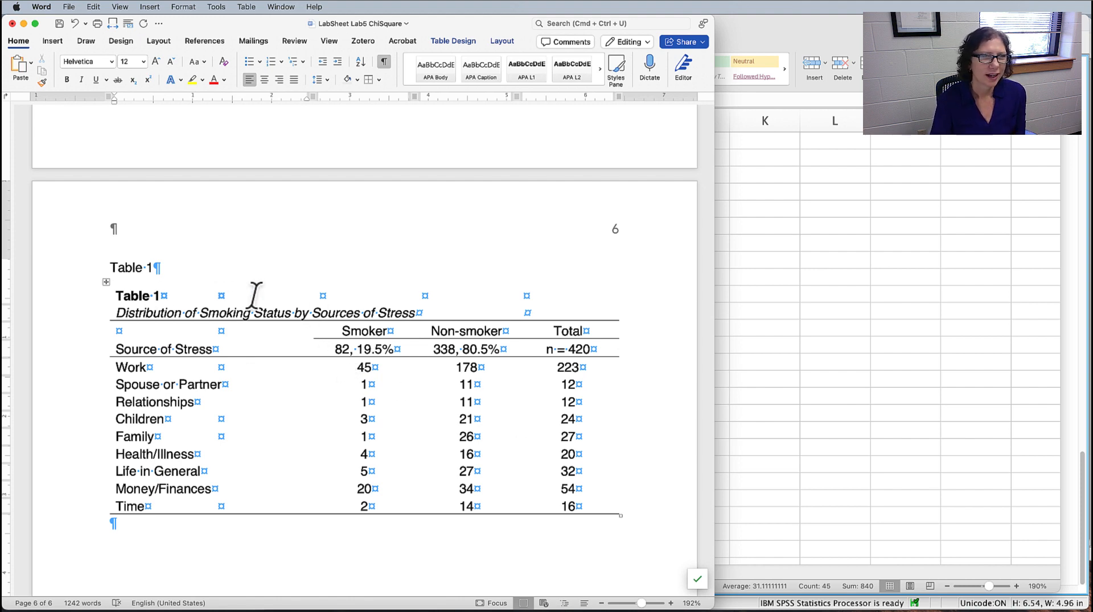
Delete the plain duplicate "Table 1" text above the table.
{"action": "left_click_drag", "start_coordinate": [168, 266], "coordinate": [111, 268]}
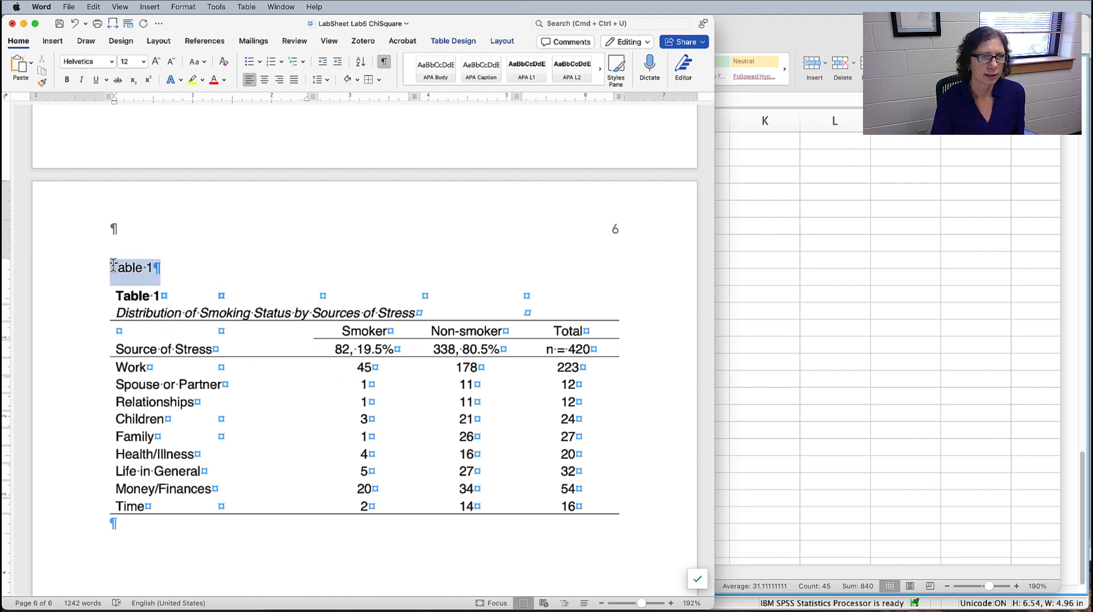
{"action": "key", "text": "BackSpace"}
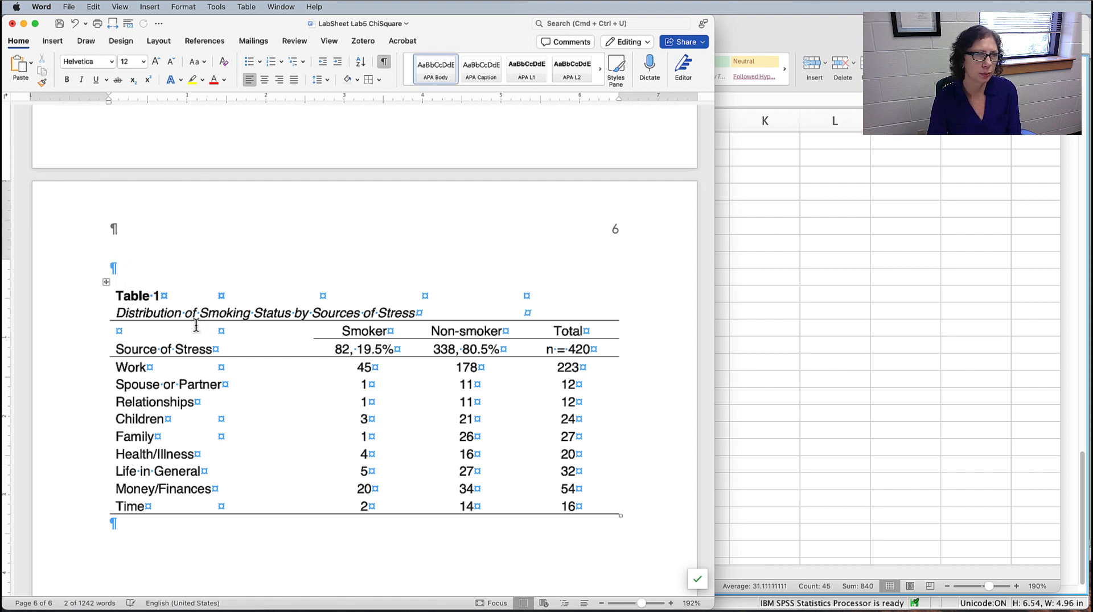
{"action": "left_click", "coordinate": [86, 307]}
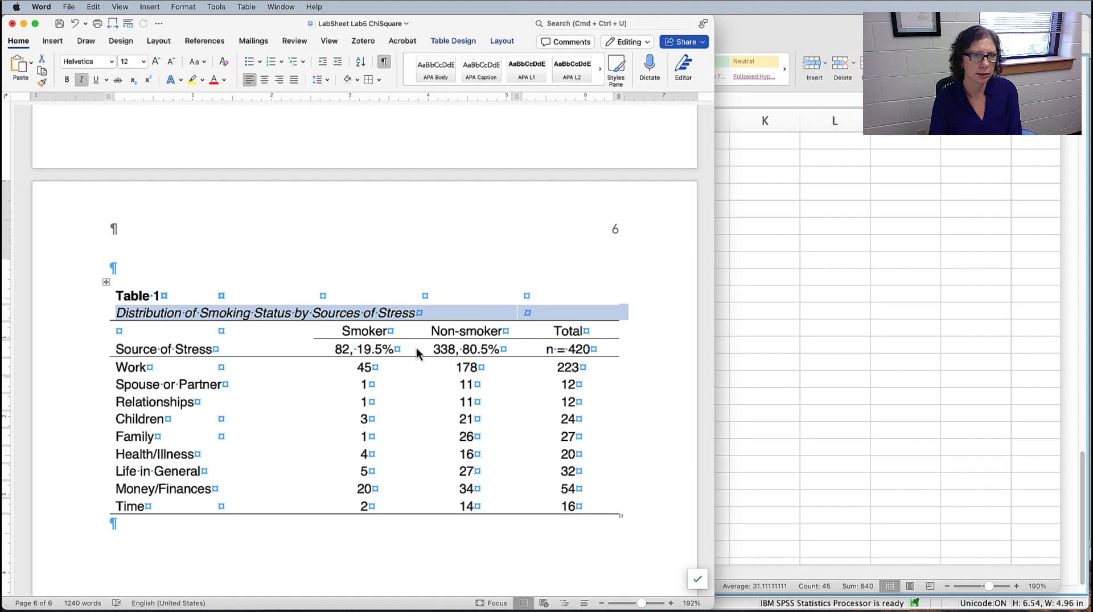
{"action": "left_click", "coordinate": [184, 385]}
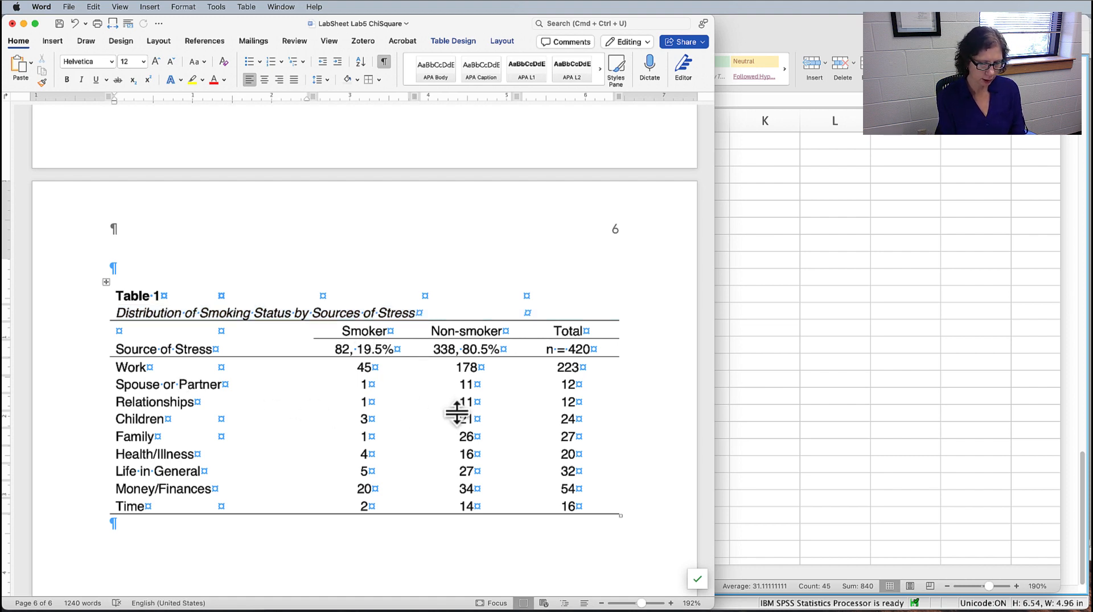
Change the row labels to lowercase second words: "Spouse or partner" and "Life in general".
{"action": "key", "text": "BackSpace"}
{"action": "type", "text": "p"}
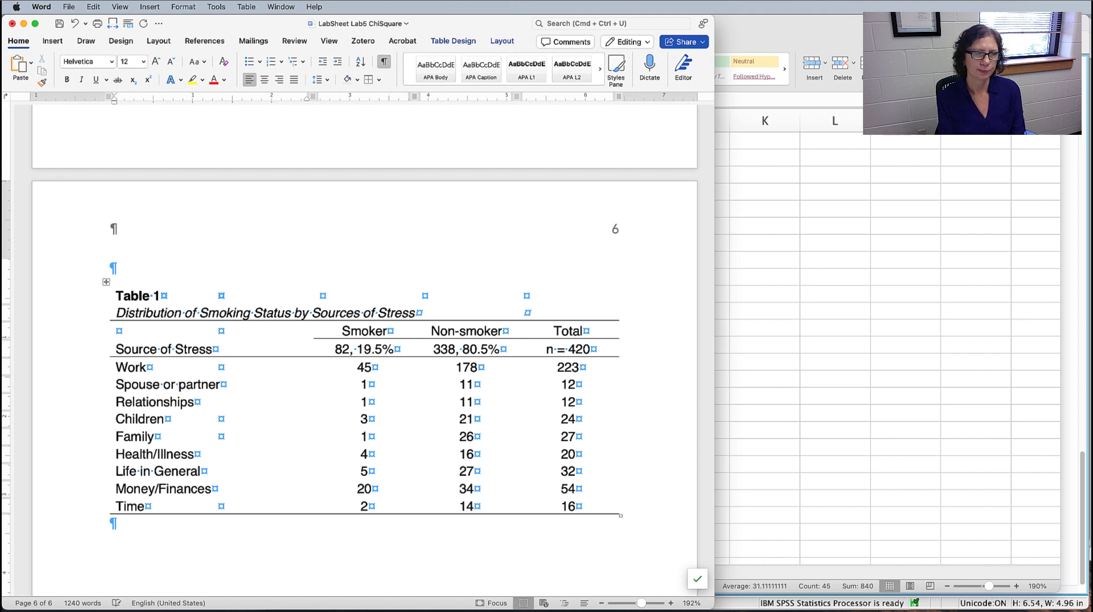
{"action": "left_click", "coordinate": [162, 469]}
{"action": "key", "text": "BackSpace"}
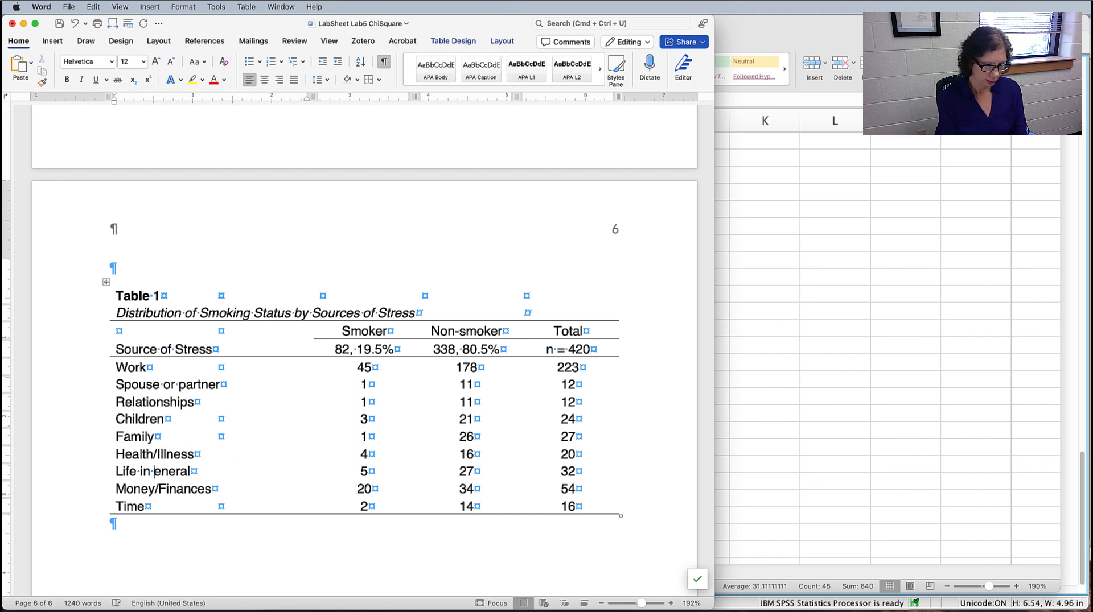
{"action": "type", "text": "g"}
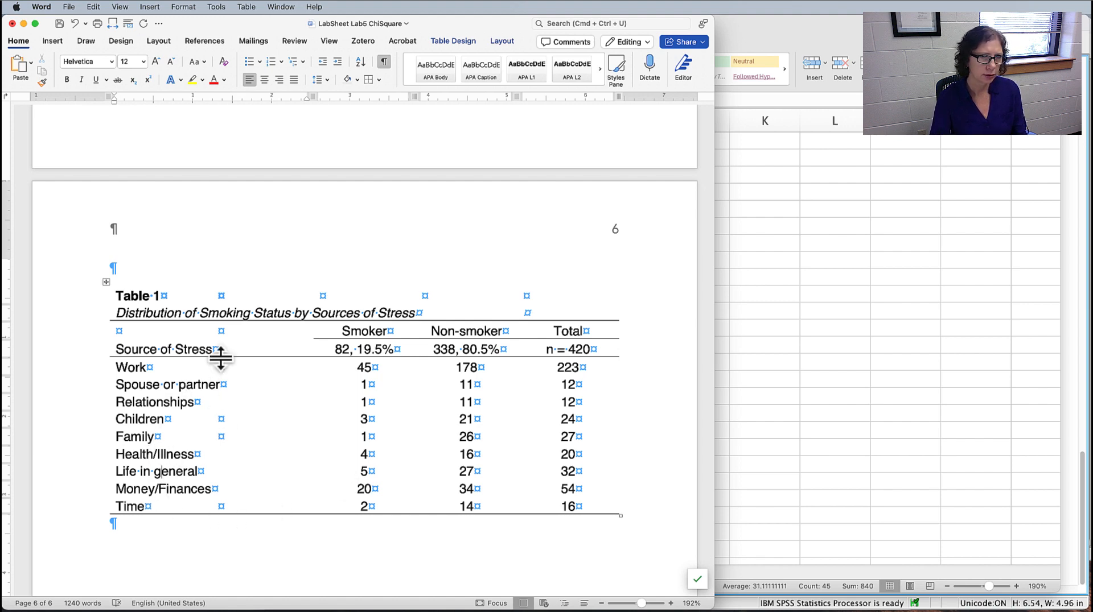
Hide the formatting marks and italicize the n in the table's "n = 420" cell.
{"action": "left_click", "coordinate": [385, 62]}
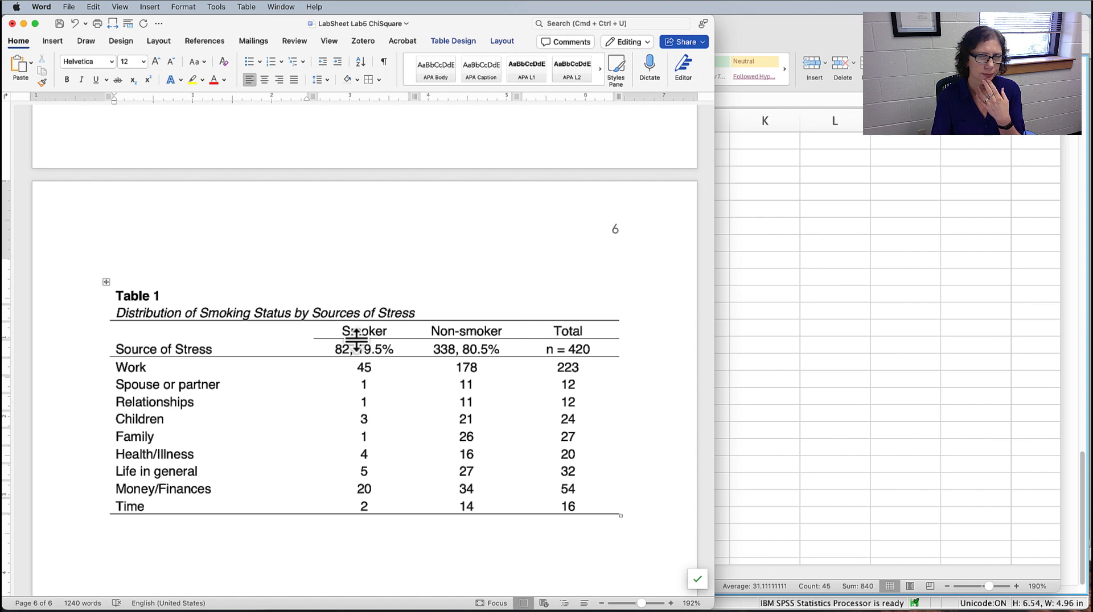
{"action": "double_click", "coordinate": [551, 349]}
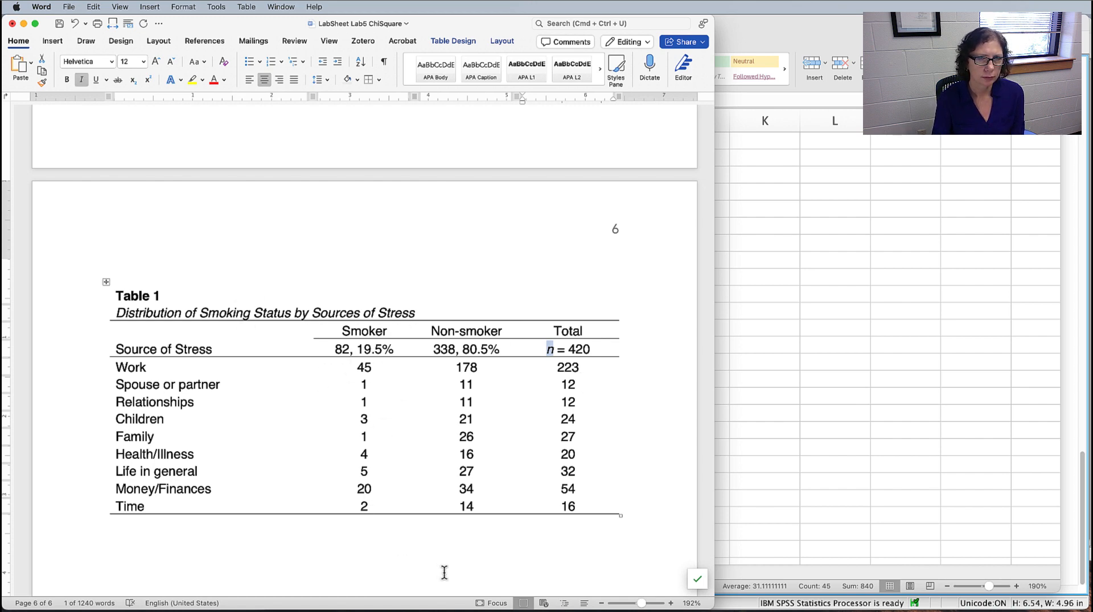
Add ", %" after the smoker count in the Work row as a placeholder for the percentage.
{"action": "left_click", "coordinate": [375, 367]}
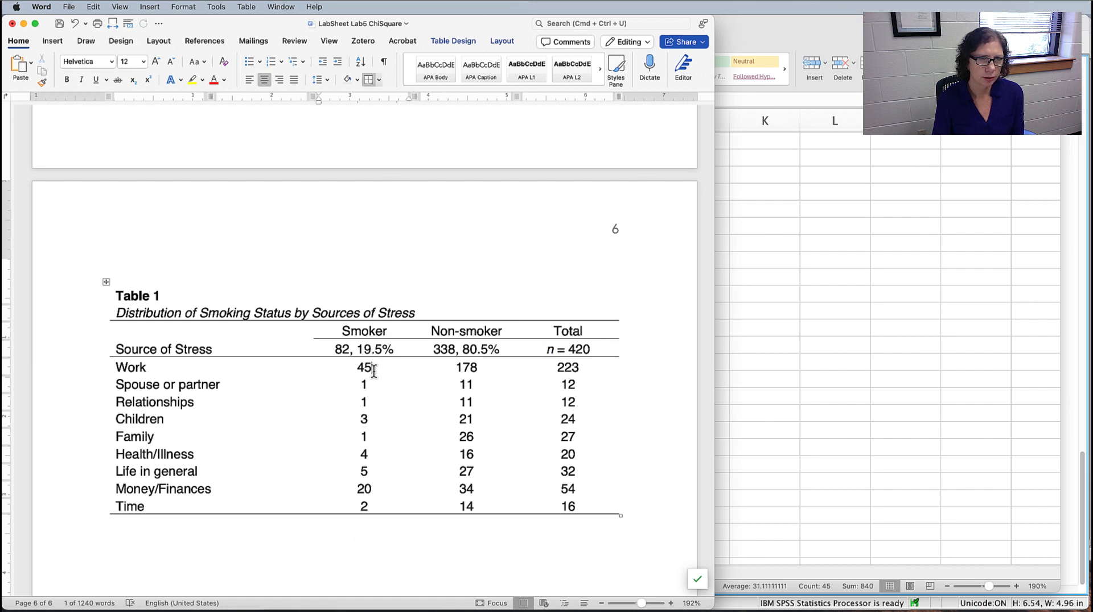
{"action": "triple_click", "coordinate": [349, 350]}
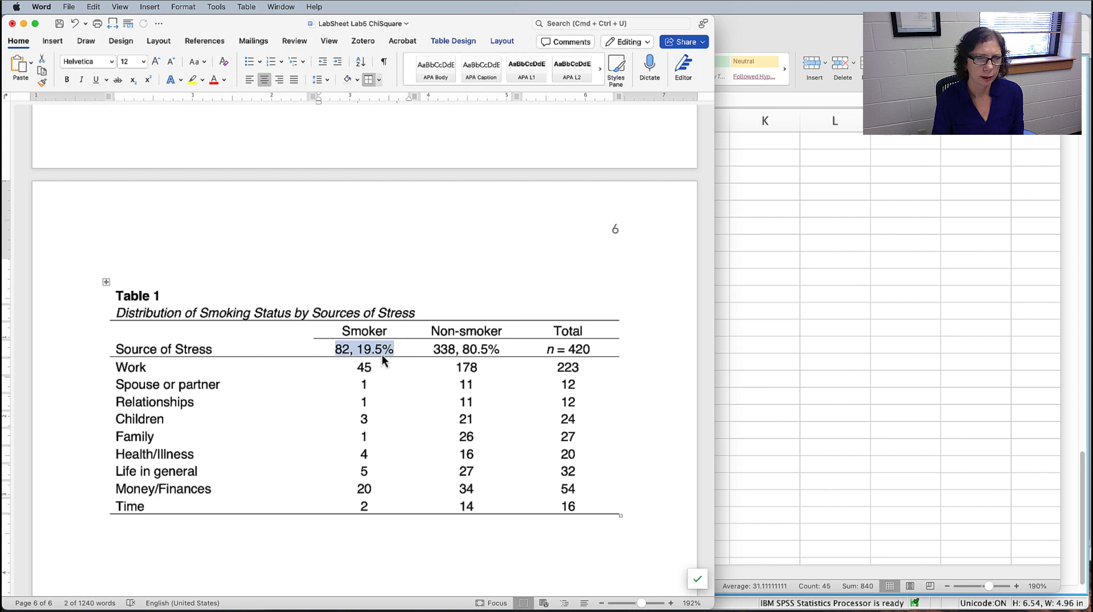
{"action": "left_click", "coordinate": [375, 370]}
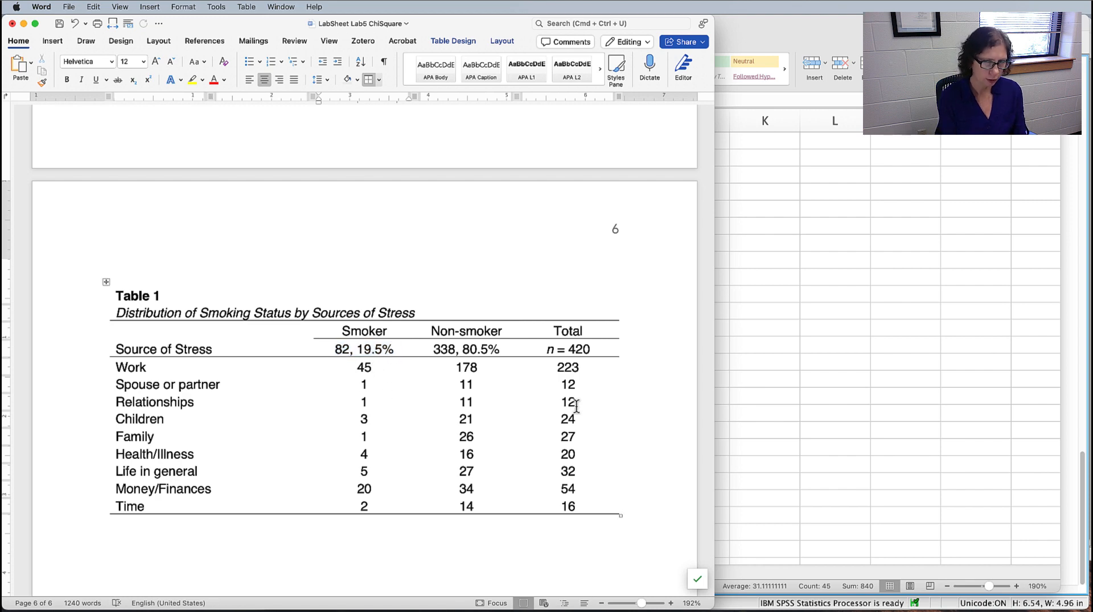
{"action": "type", "text": ", %"}
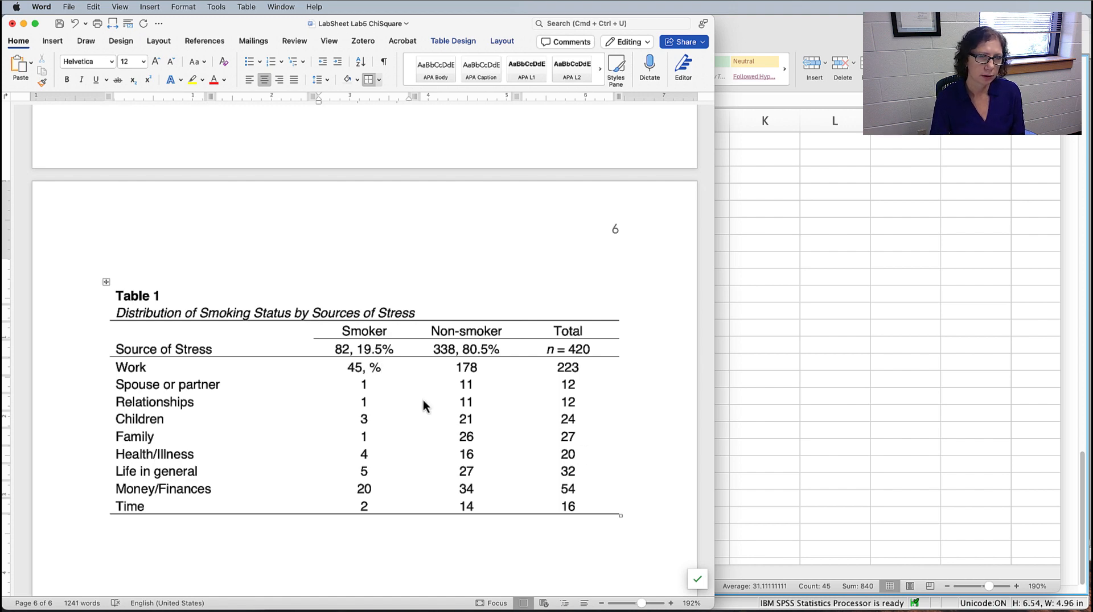
Review how the Task 2 chi-square results write-up refers the reader to Table 1.
{"action": "scroll", "coordinate": [586, 467], "scroll_direction": "up", "scroll_amount": 2}
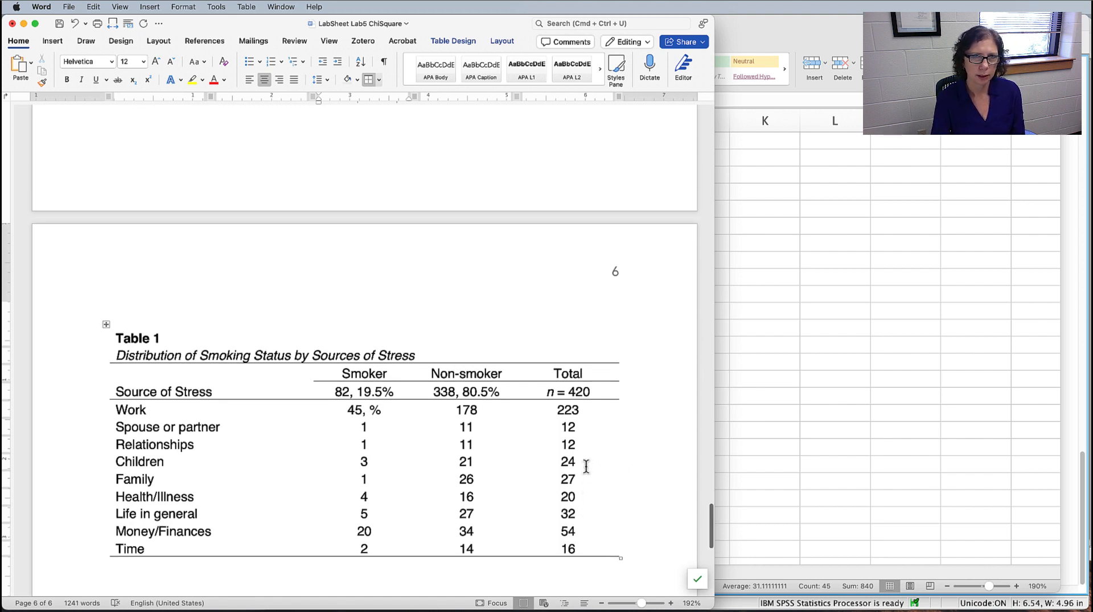
{"action": "scroll", "coordinate": [586, 466], "scroll_direction": "down", "scroll_amount": 4}
{"action": "scroll", "coordinate": [586, 466], "scroll_direction": "up", "scroll_amount": 1}
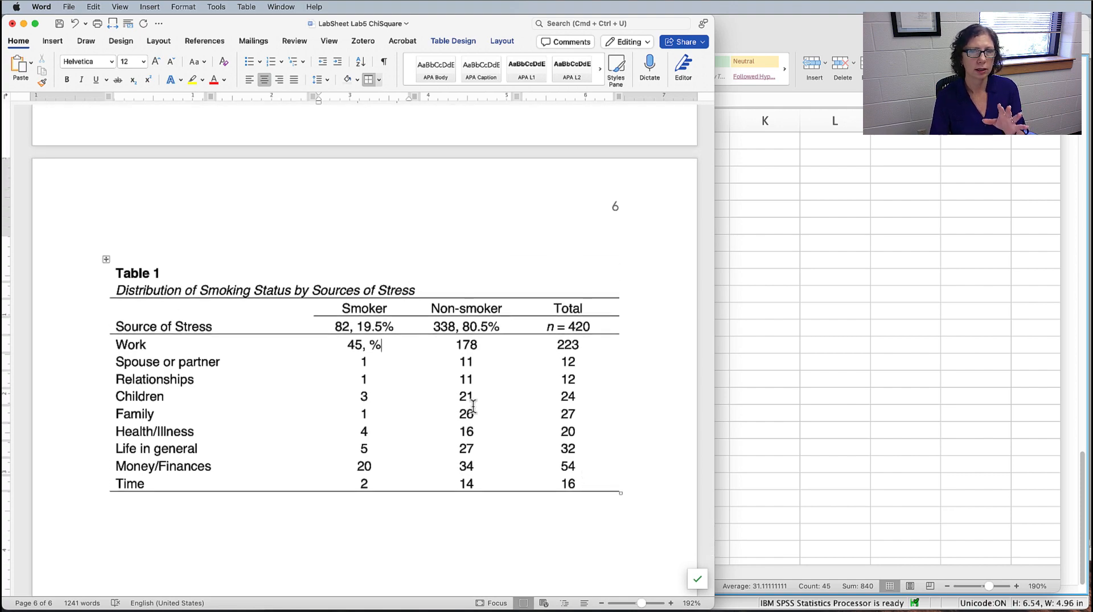
{"action": "scroll", "coordinate": [473, 405], "scroll_direction": "up", "scroll_amount": 15}
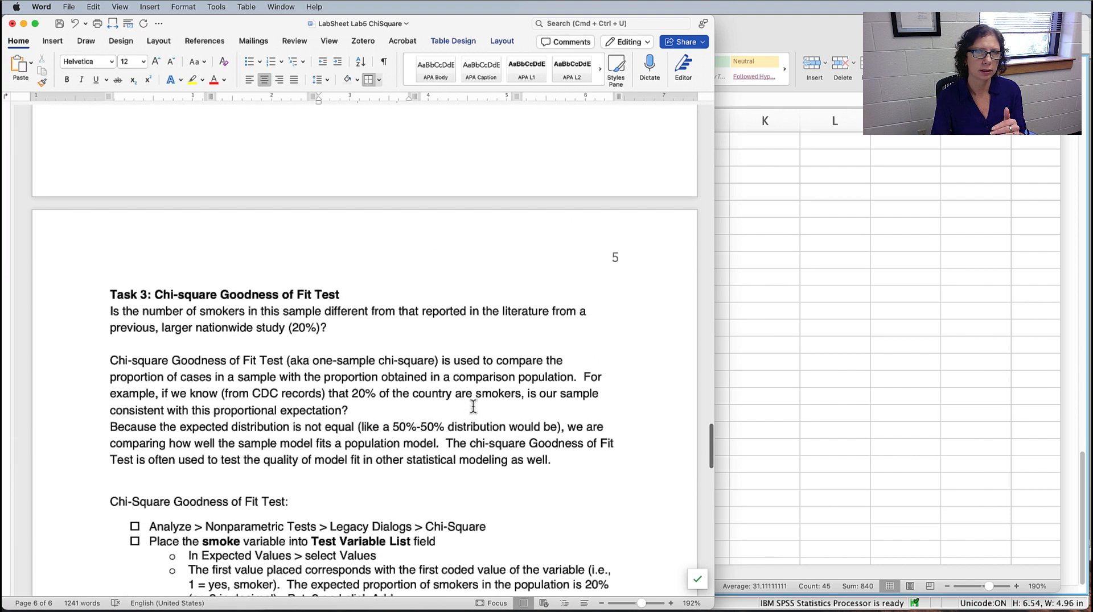
{"action": "scroll", "coordinate": [473, 405], "scroll_direction": "down", "scroll_amount": 3}
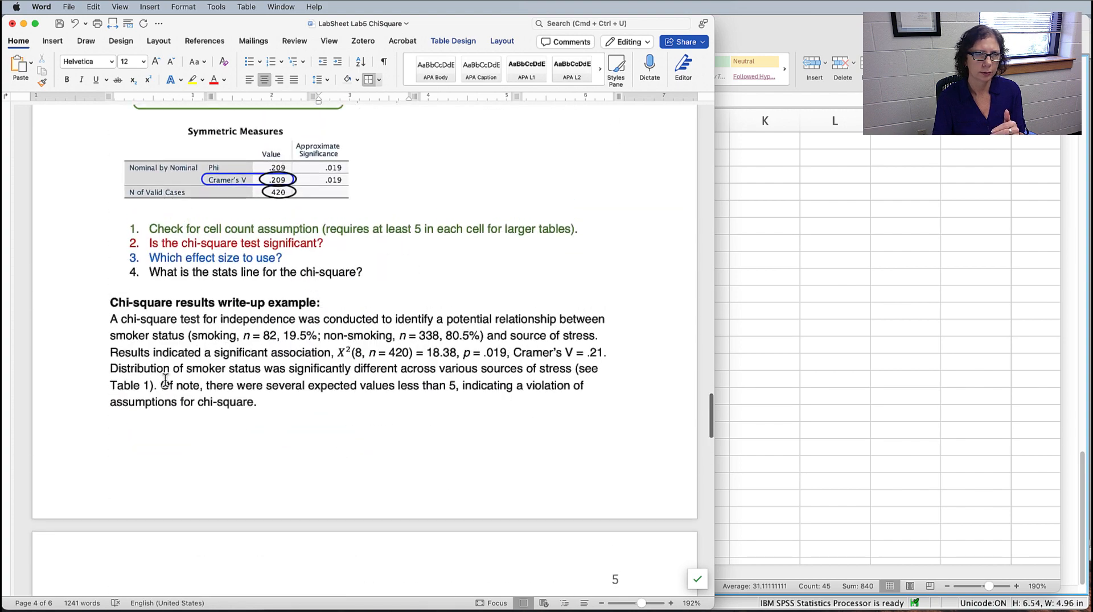
{"action": "left_click_drag", "start_coordinate": [160, 385], "coordinate": [574, 369]}
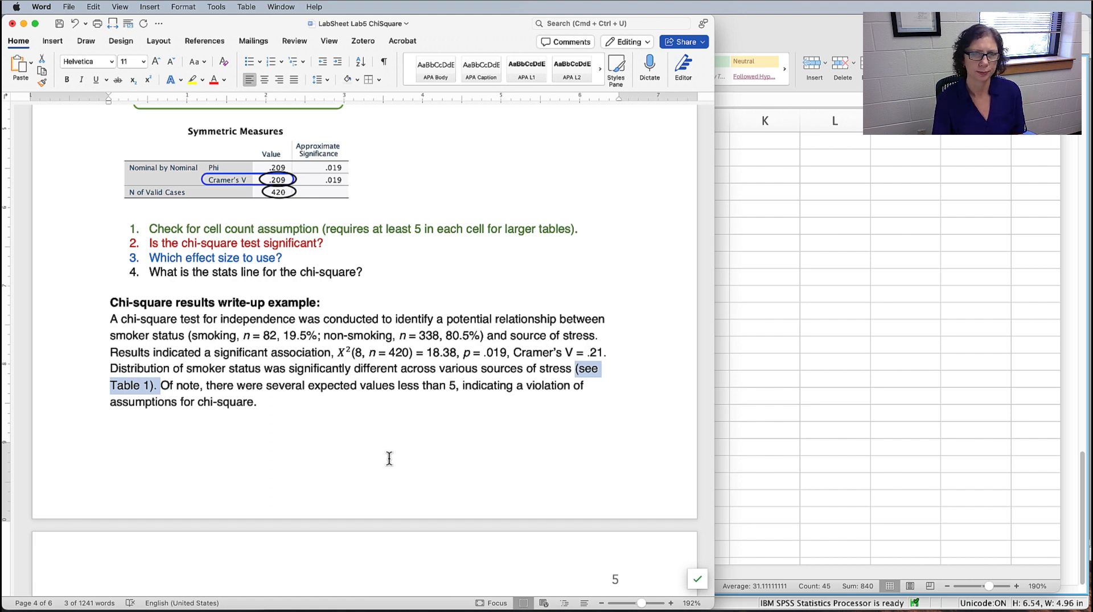
{"action": "scroll", "coordinate": [387, 461], "scroll_direction": "up", "scroll_amount": 1}
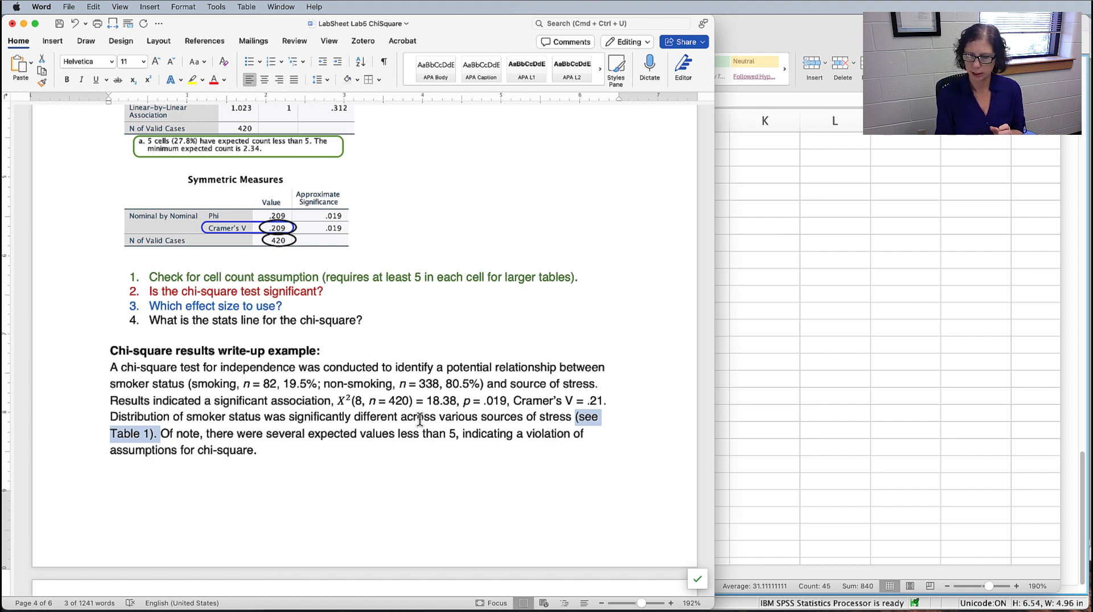
Read the Task 3 Chi-square Goodness of Fit Test section, including its expected distribution, procedure and write-up example.
{"action": "scroll", "coordinate": [520, 254], "scroll_direction": "down", "scroll_amount": 10}
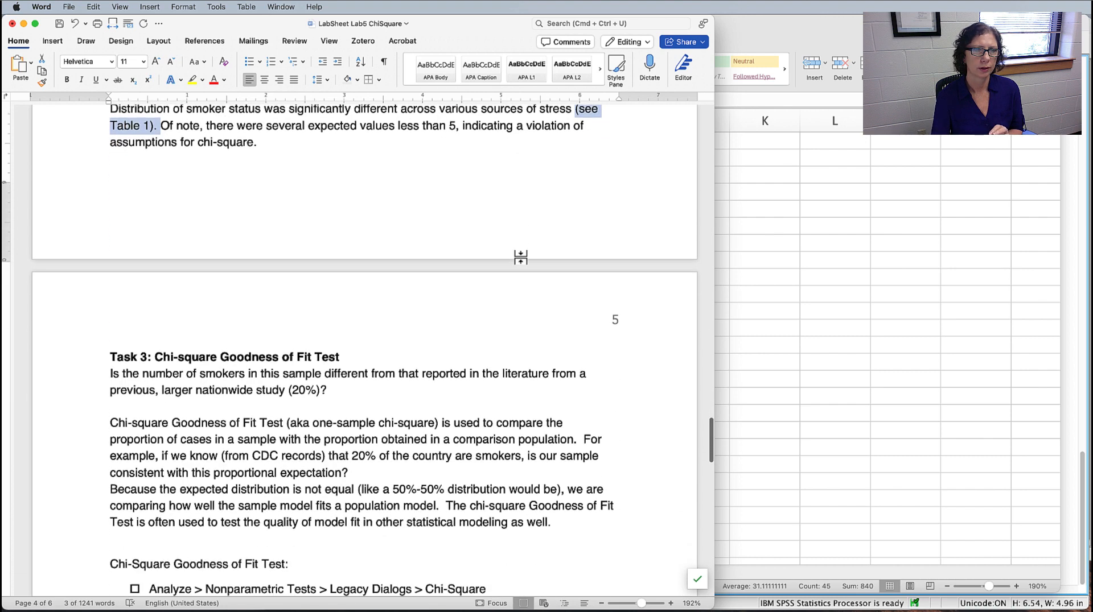
{"action": "scroll", "coordinate": [520, 254], "scroll_direction": "down", "scroll_amount": 1}
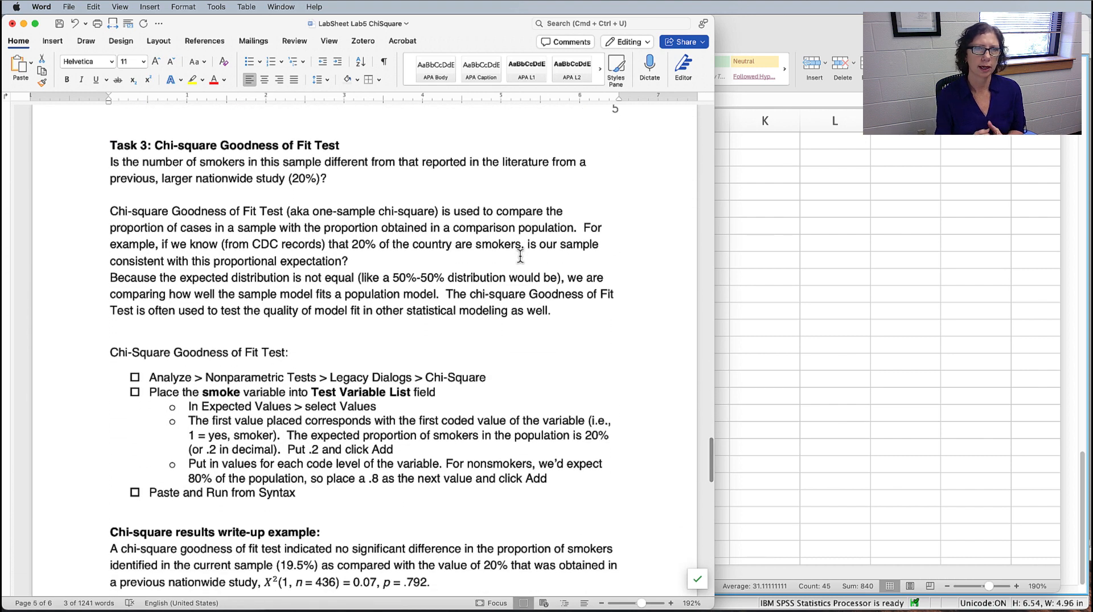
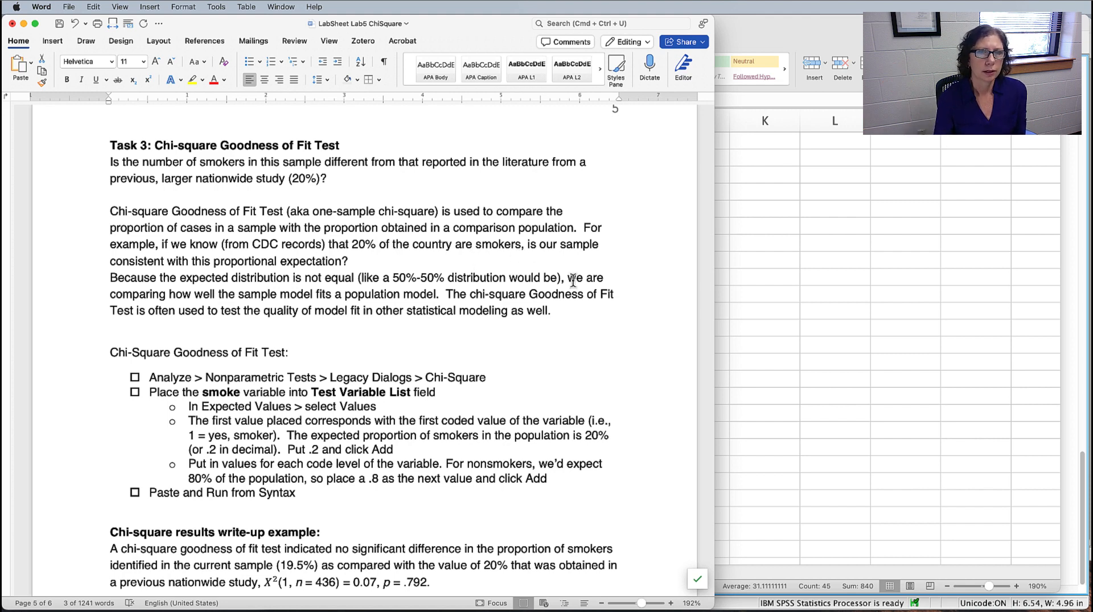
{"action": "scroll", "coordinate": [576, 280], "scroll_direction": "down", "scroll_amount": 2}
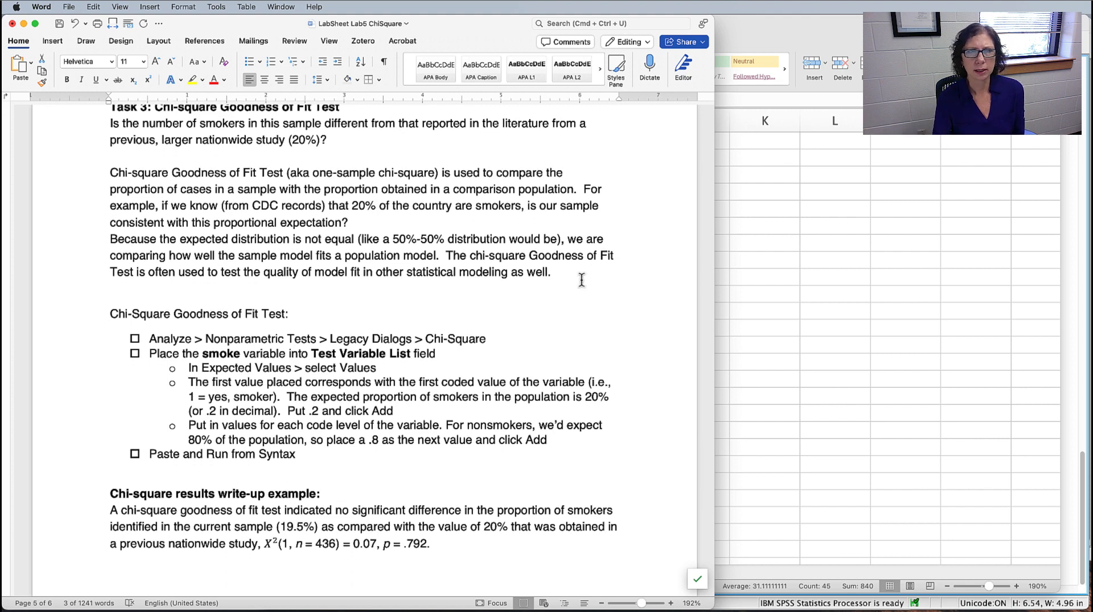
{"action": "scroll", "coordinate": [581, 279], "scroll_direction": "up", "scroll_amount": 1}
{"action": "left_click_drag", "start_coordinate": [179, 255], "coordinate": [448, 252]}
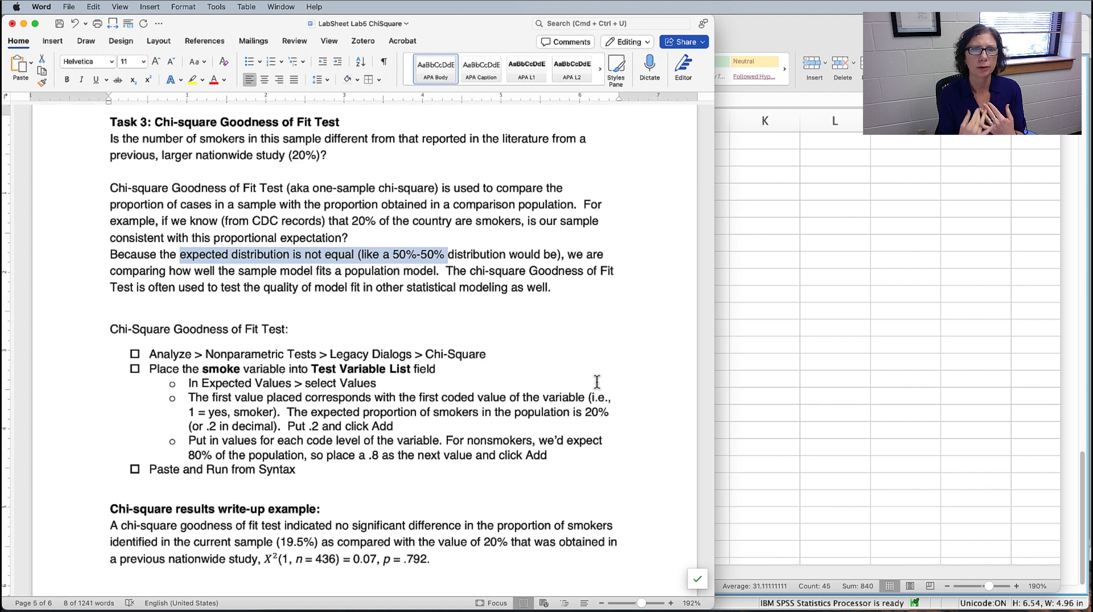
{"action": "left_click_drag", "start_coordinate": [329, 221], "coordinate": [514, 221]}
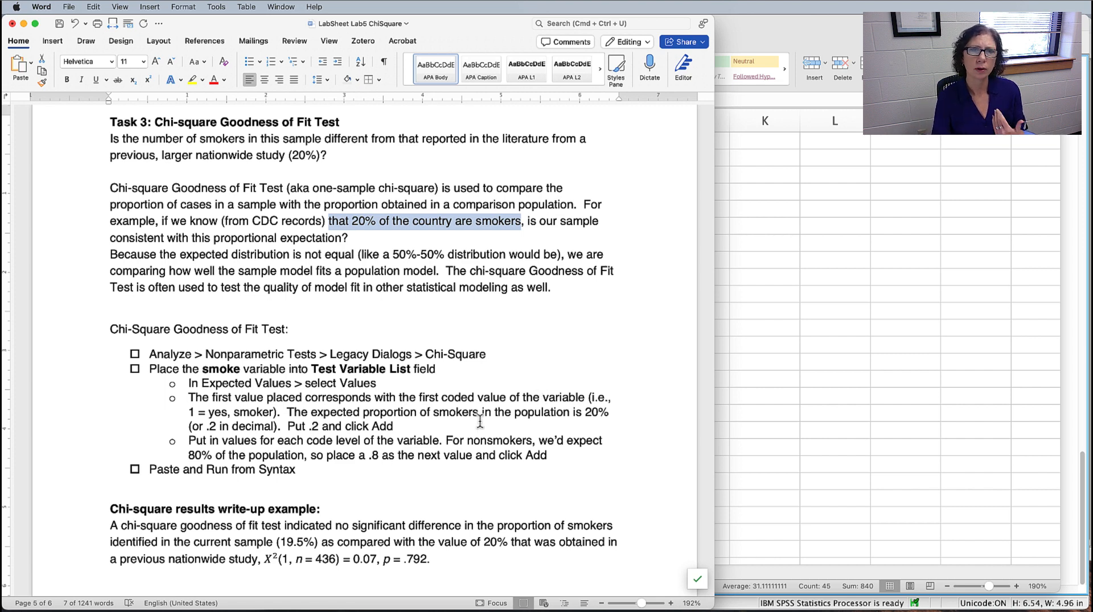
{"action": "scroll", "coordinate": [558, 396], "scroll_direction": "down", "scroll_amount": 3}
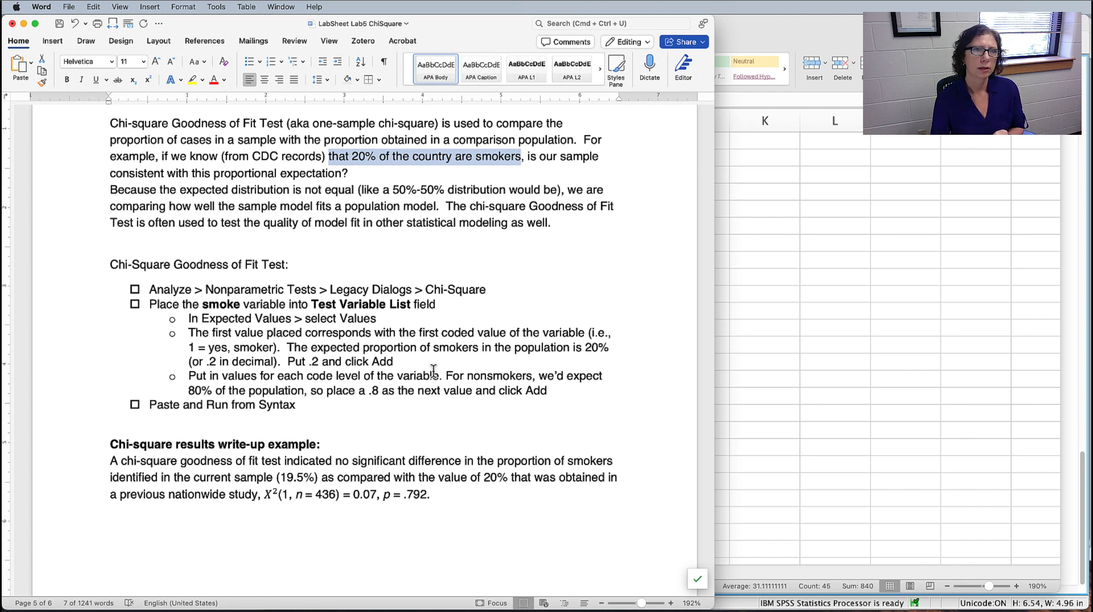
{"action": "scroll", "coordinate": [447, 370], "scroll_direction": "down", "scroll_amount": 3}
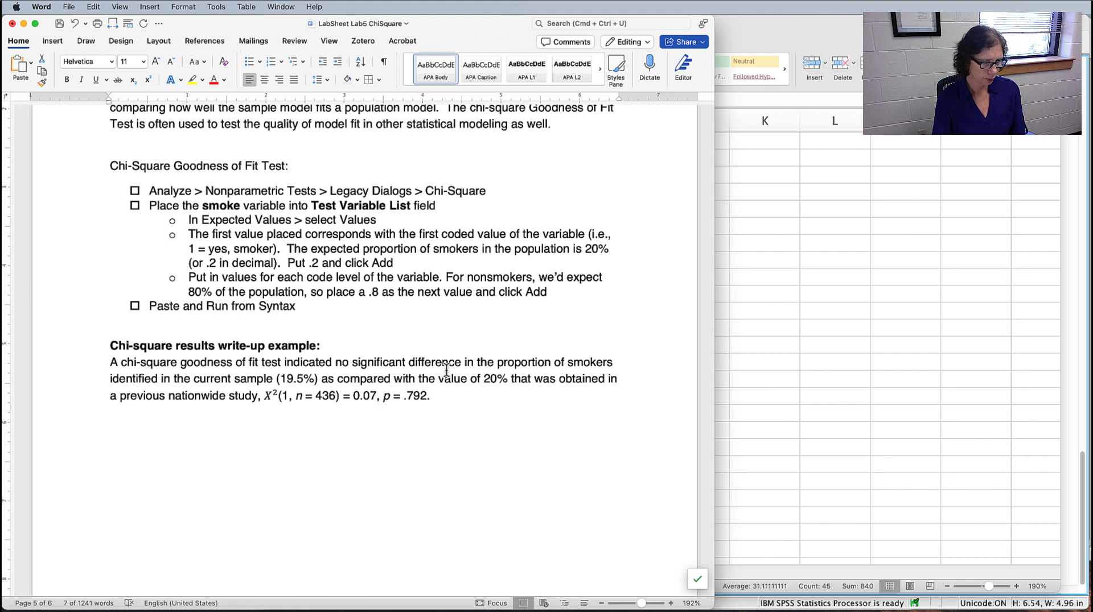
Switch to SPSS Statistics and start a legacy nonparametric Chi-square test with smoke as the test variable.
{"action": "key", "text": "super+Tab"}
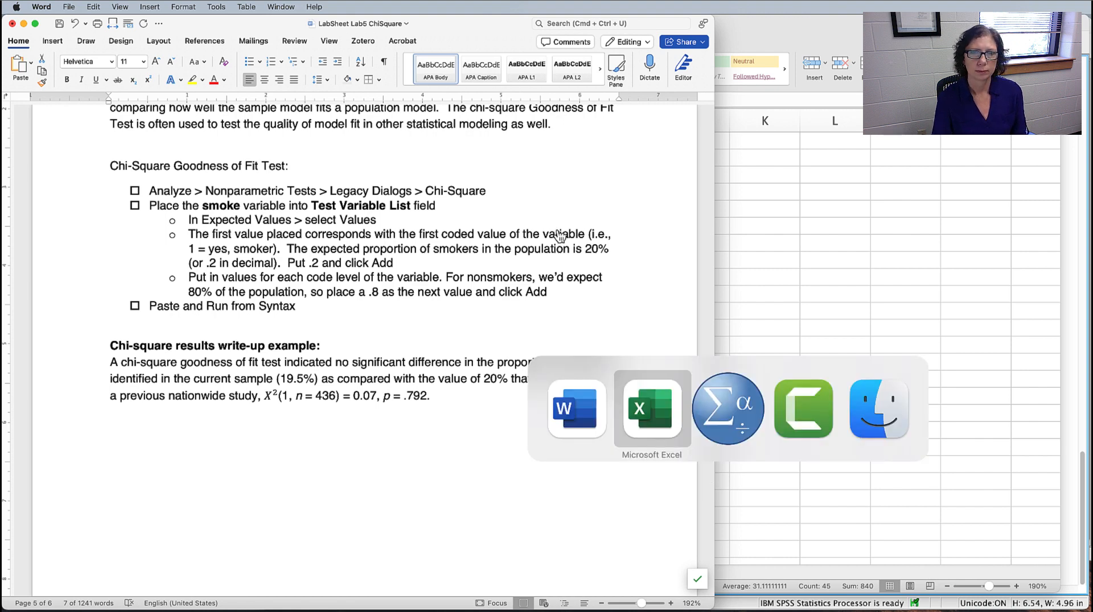
{"action": "key", "text": "super+Tab"}
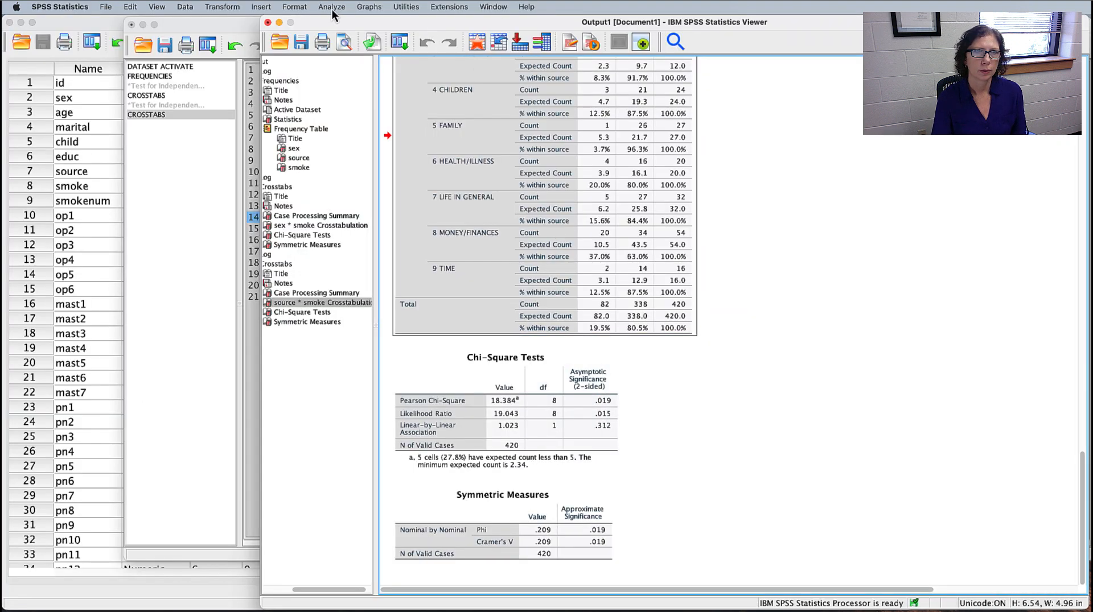
{"action": "left_click", "coordinate": [332, 8]}
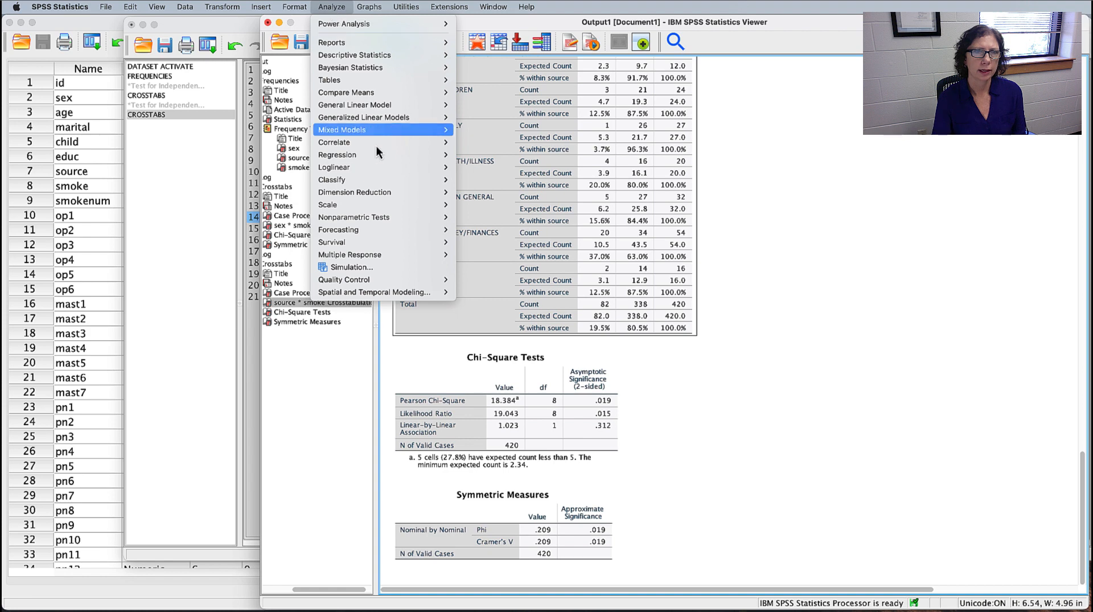
{"action": "mouse_move", "coordinate": [375, 220]}
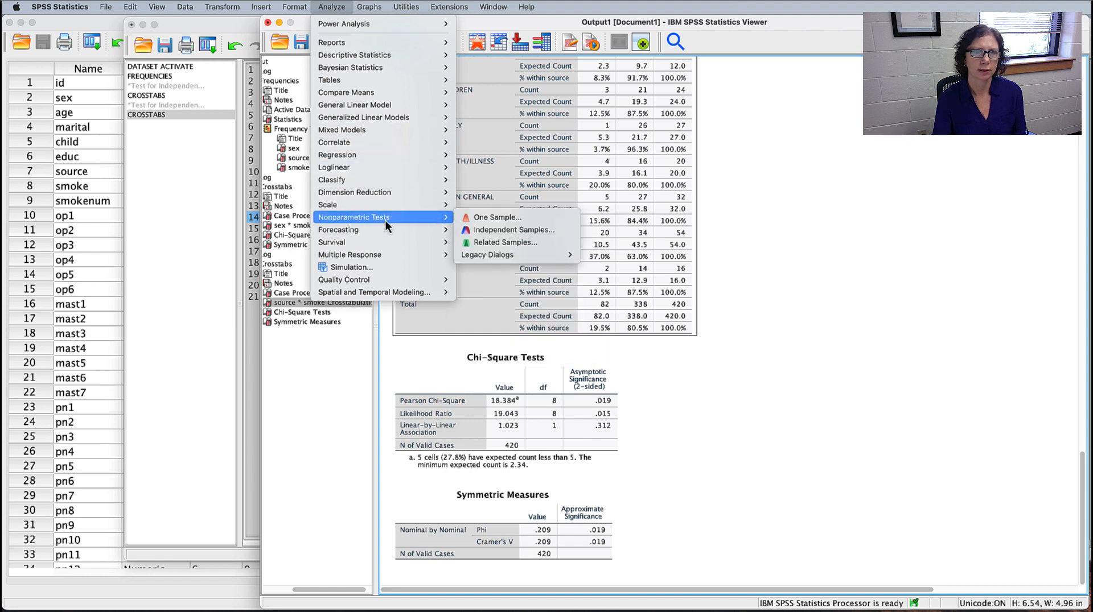
{"action": "mouse_move", "coordinate": [497, 260]}
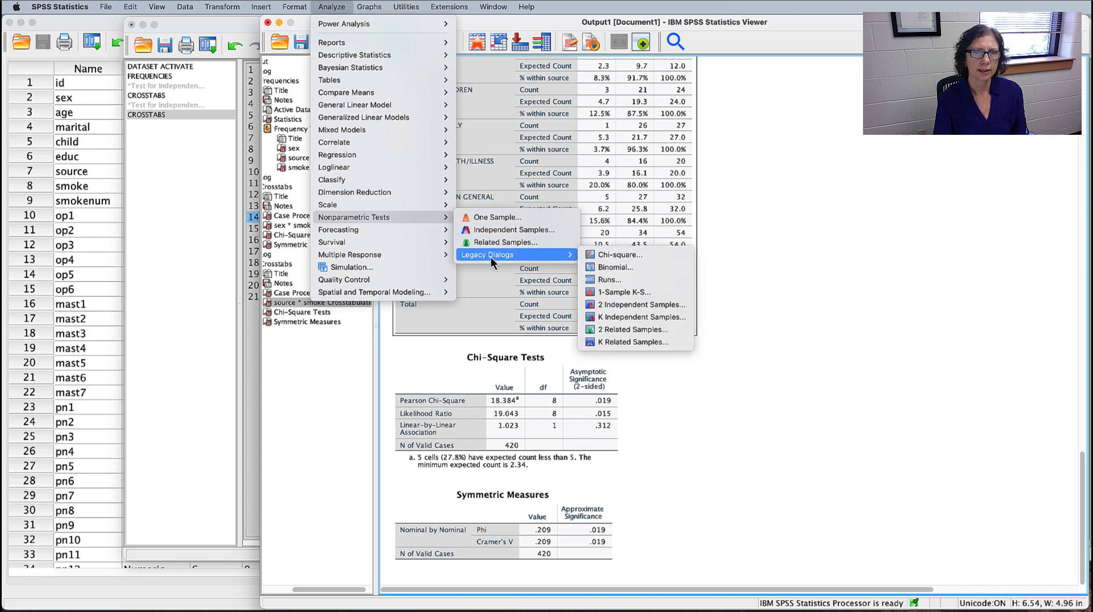
{"action": "left_click", "coordinate": [626, 258]}
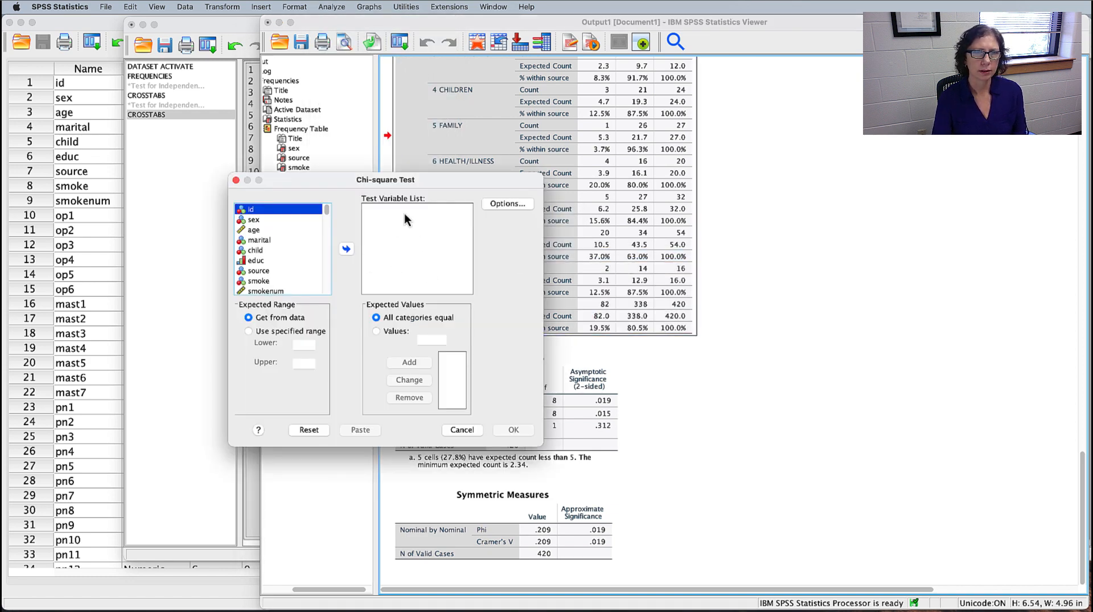
{"action": "left_click", "coordinate": [262, 283]}
{"action": "left_click", "coordinate": [347, 249]}
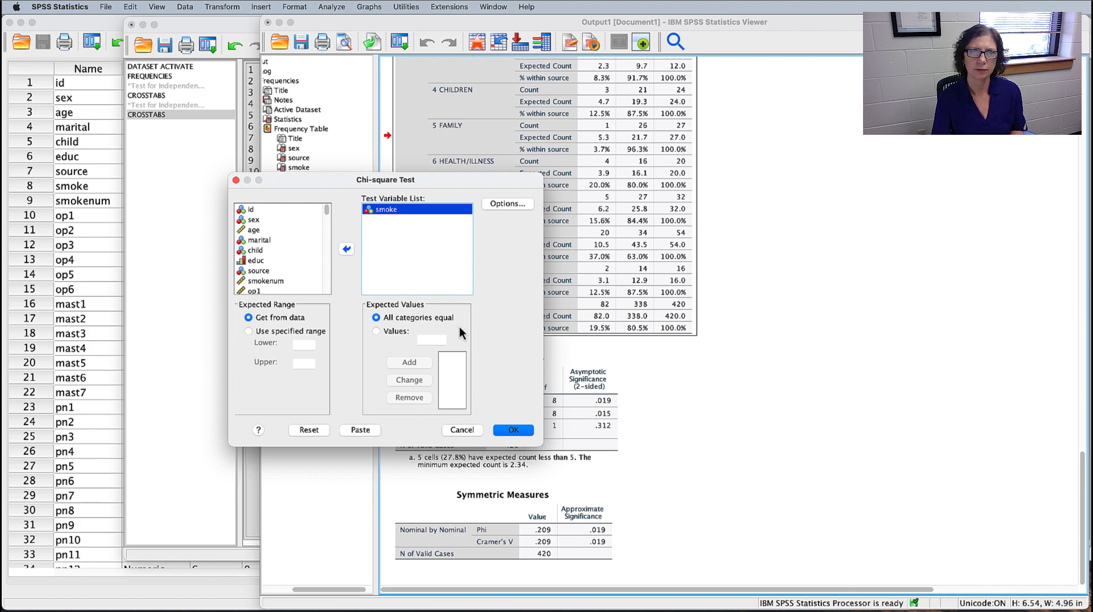
Specify custom expected values for the smoke chi-square test, adding .2 first and .8 second.
{"action": "left_click", "coordinate": [377, 332]}
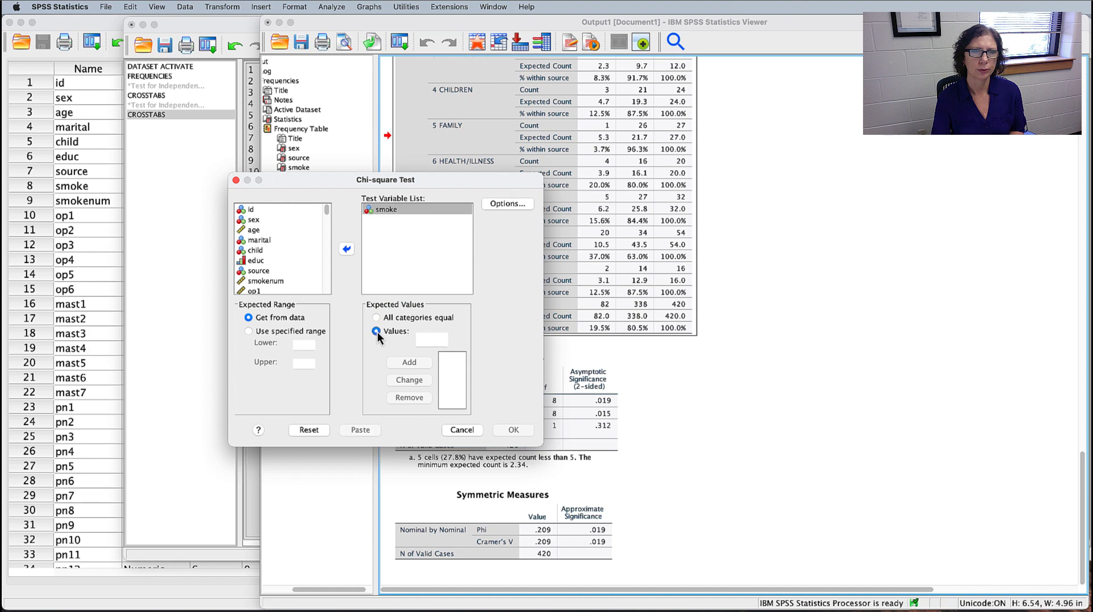
{"action": "left_click", "coordinate": [433, 339]}
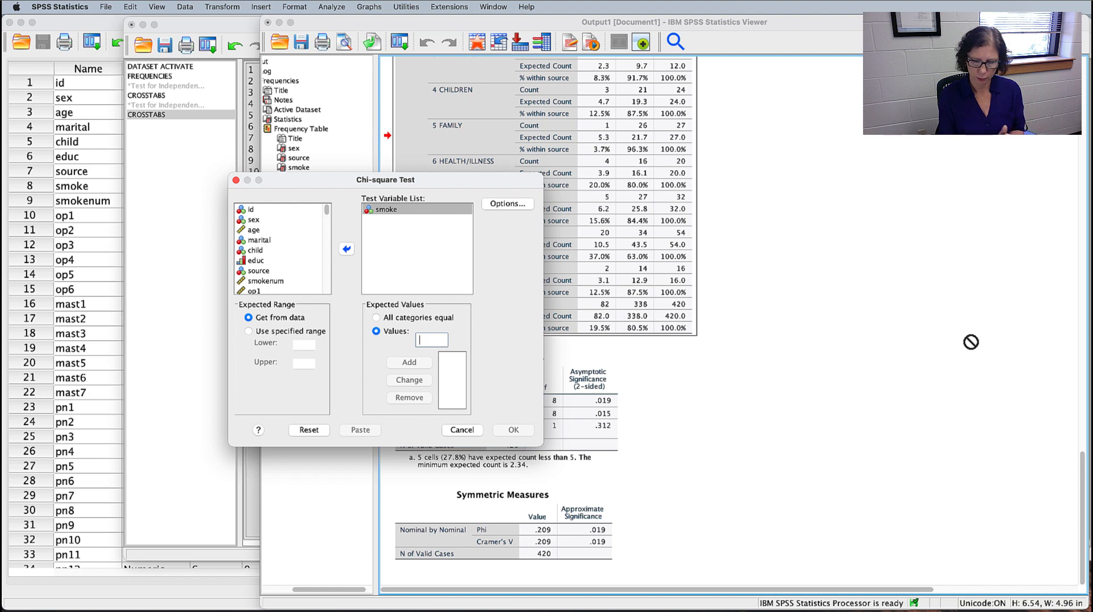
{"action": "type", "text": ".2"}
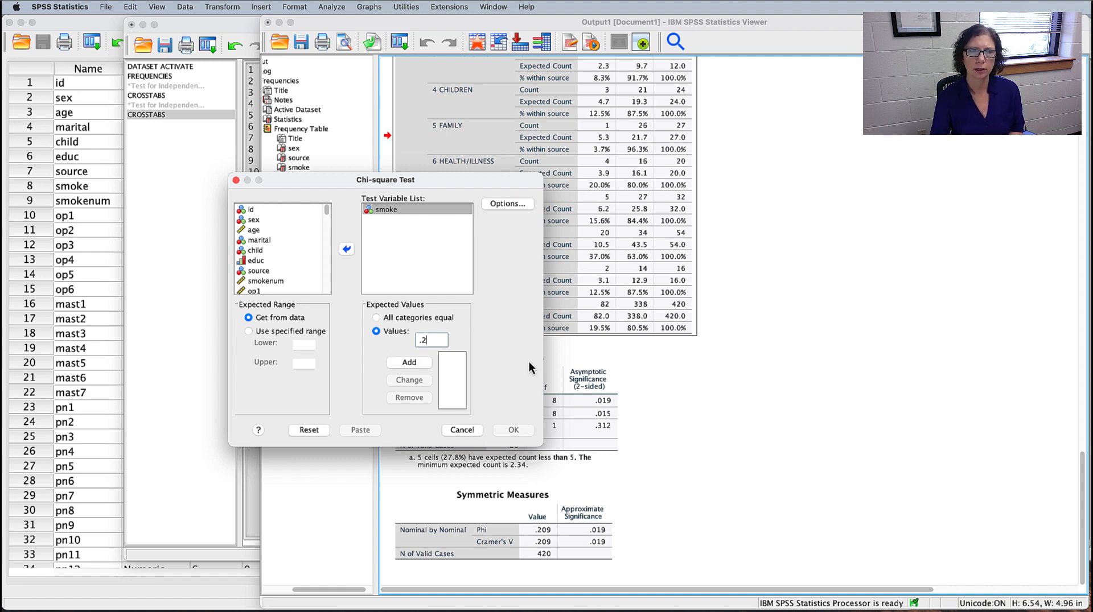
{"action": "left_click", "coordinate": [410, 367]}
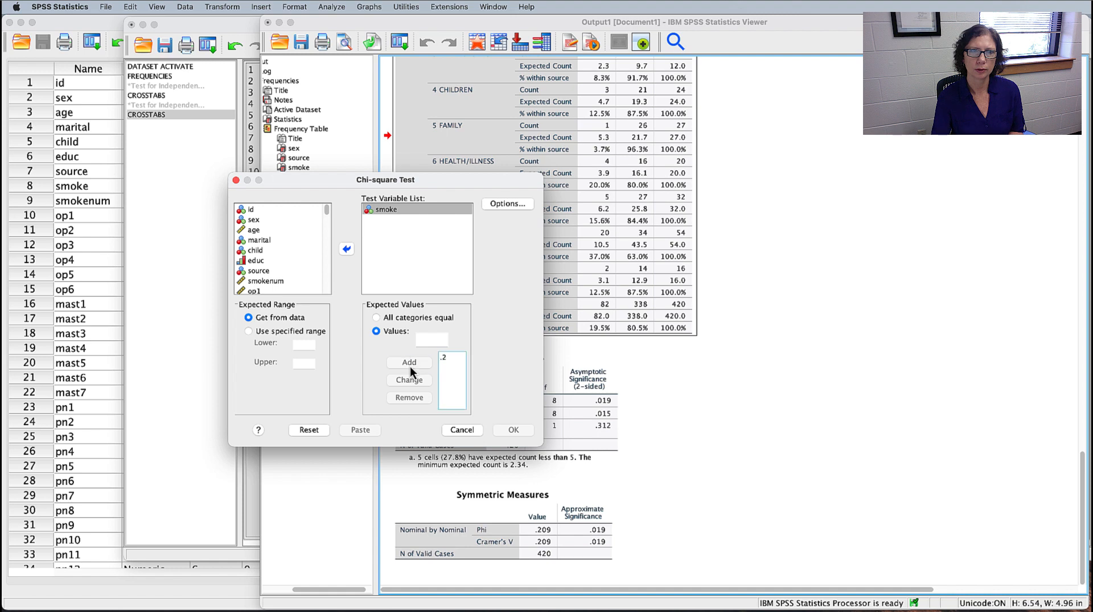
{"action": "left_click", "coordinate": [431, 339]}
{"action": "type", "text": ".8"}
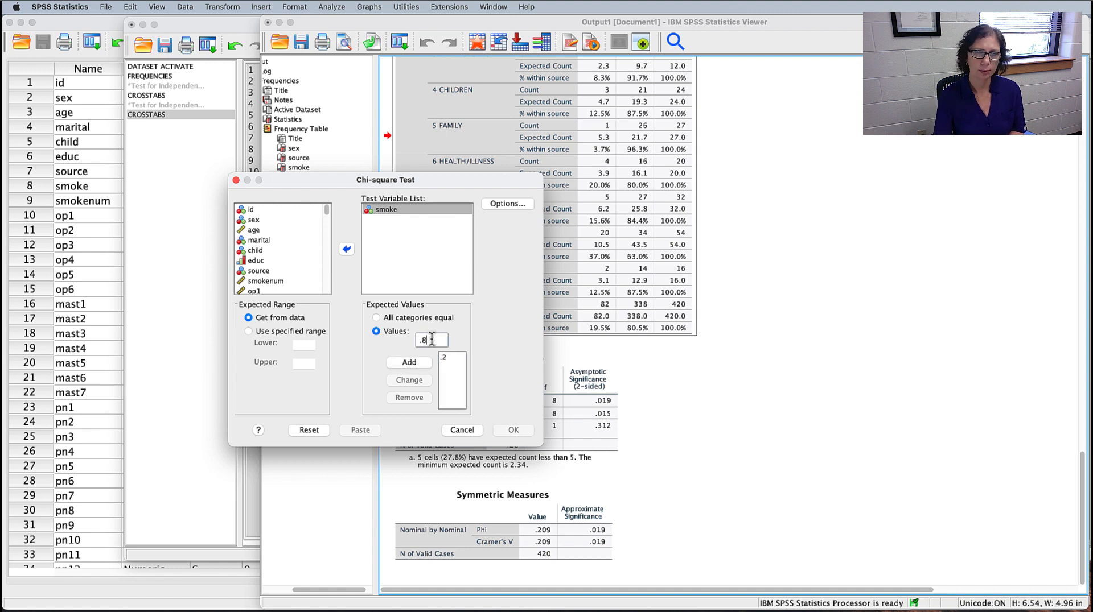
{"action": "left_click", "coordinate": [411, 366]}
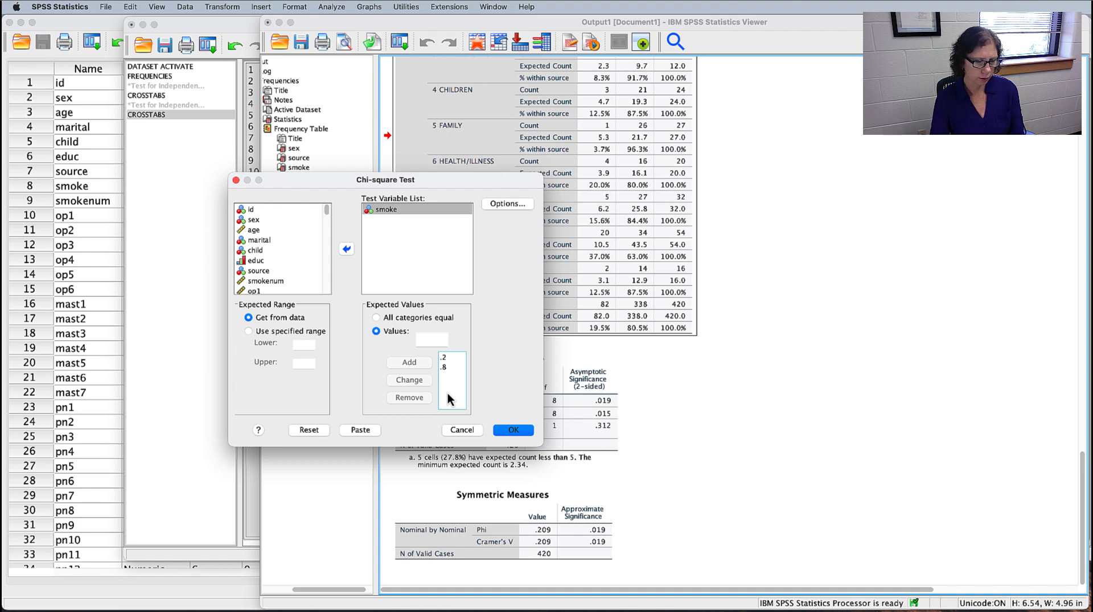
Paste the chi-square test as syntax and bring the Syntax Editor window to the front.
{"action": "left_click", "coordinate": [361, 430]}
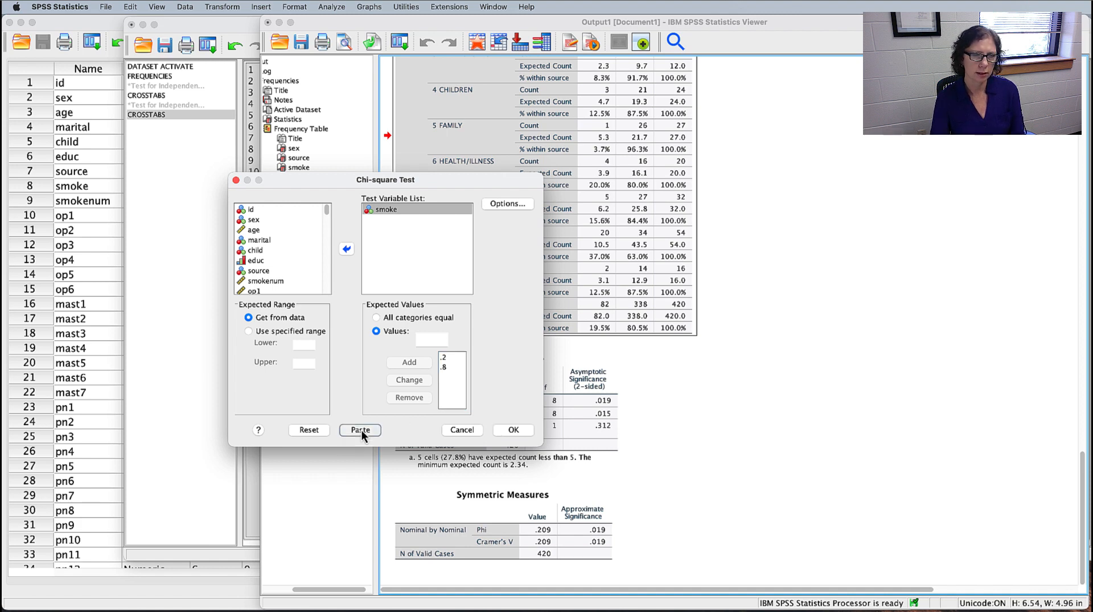
{"action": "key", "text": "super+Tab"}
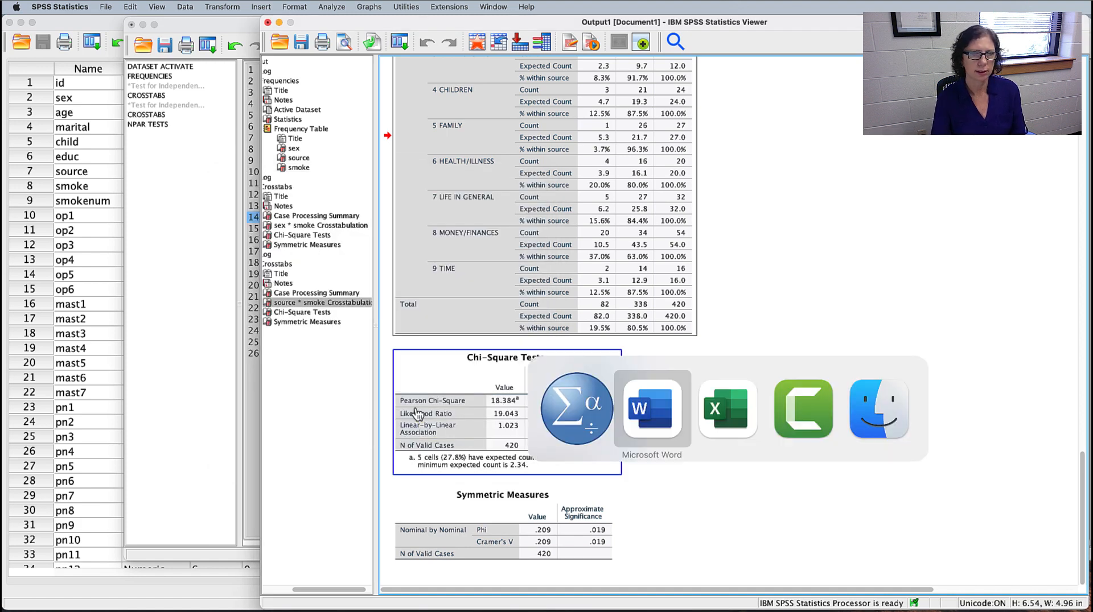
{"action": "key", "text": "super+grave"}
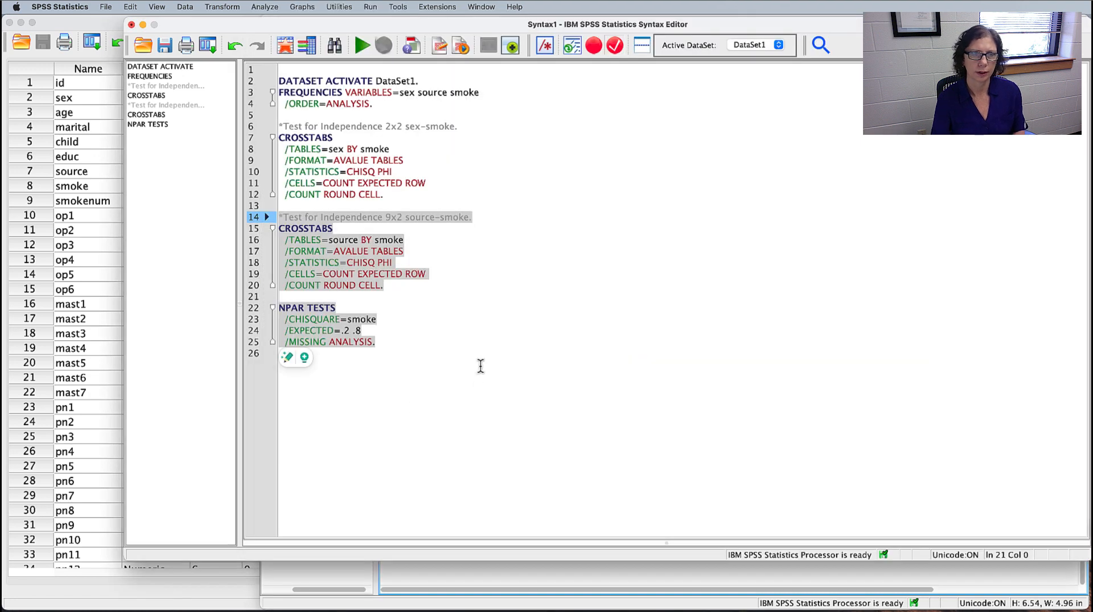
Insert the comment line "*Goodness of Fit test." directly above the NPAR TESTS command.
{"action": "left_click", "coordinate": [386, 335]}
{"action": "mouse_move", "coordinate": [383, 344]}
{"action": "left_mouse_down"}
{"action": "mouse_move", "coordinate": [342, 342]}
{"action": "mouse_move", "coordinate": [279, 314]}
{"action": "left_mouse_up"}
{"action": "left_click", "coordinate": [279, 311]}
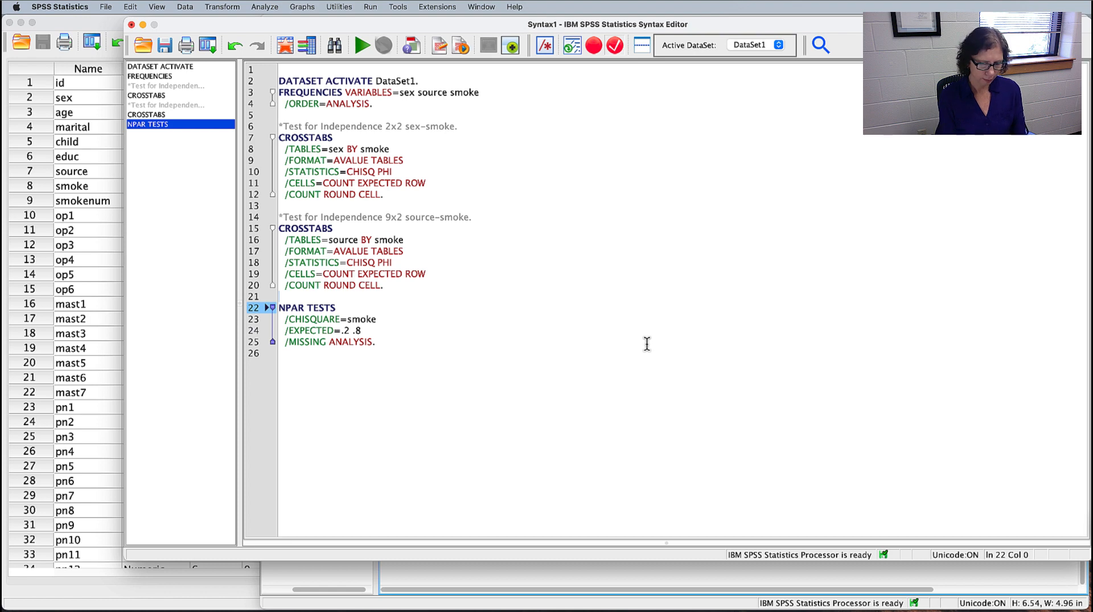
{"action": "type", "text": "*Go"}
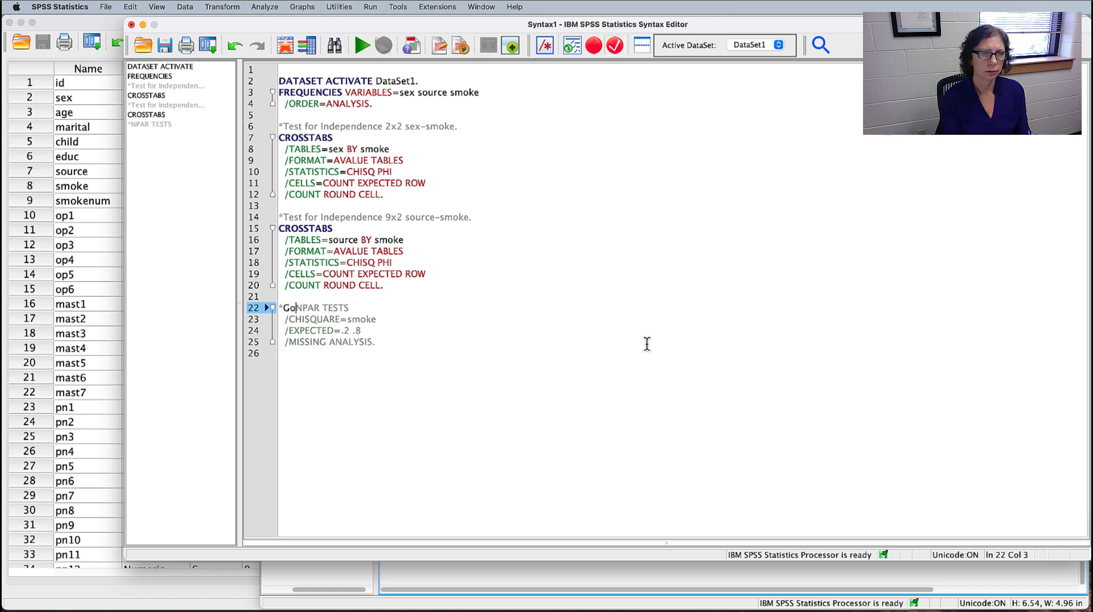
{"action": "type", "text": "odness "}
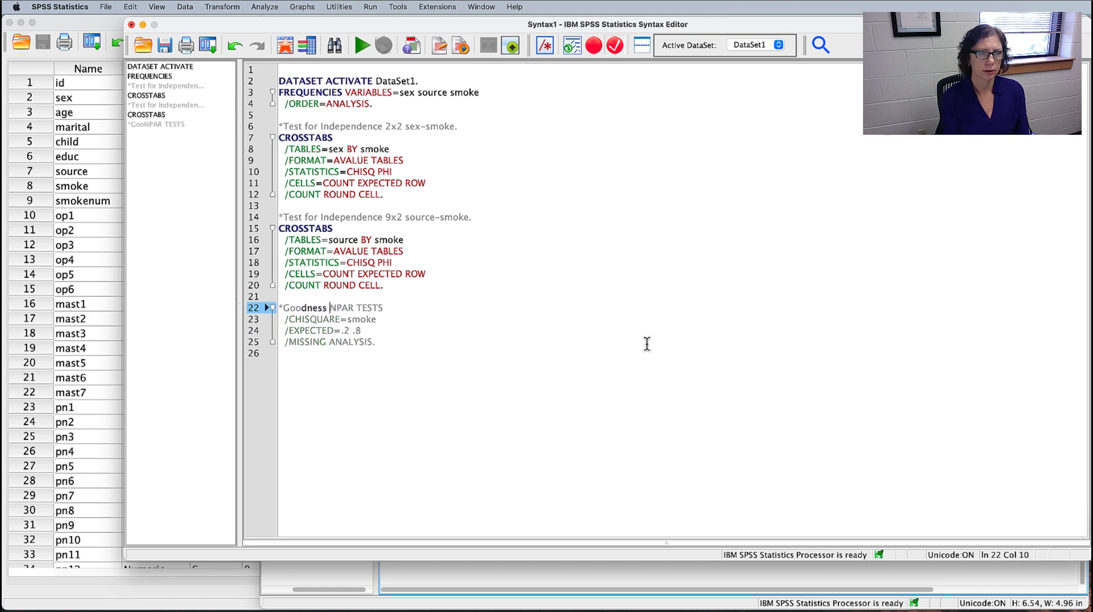
{"action": "type", "text": "of Fit test."}
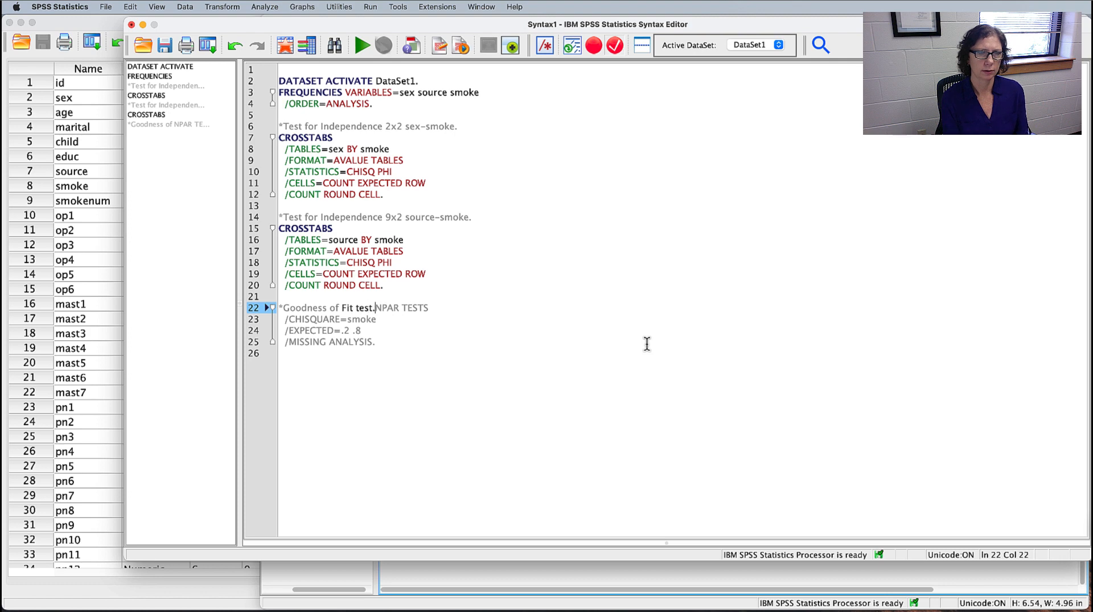
{"action": "key", "text": "Return"}
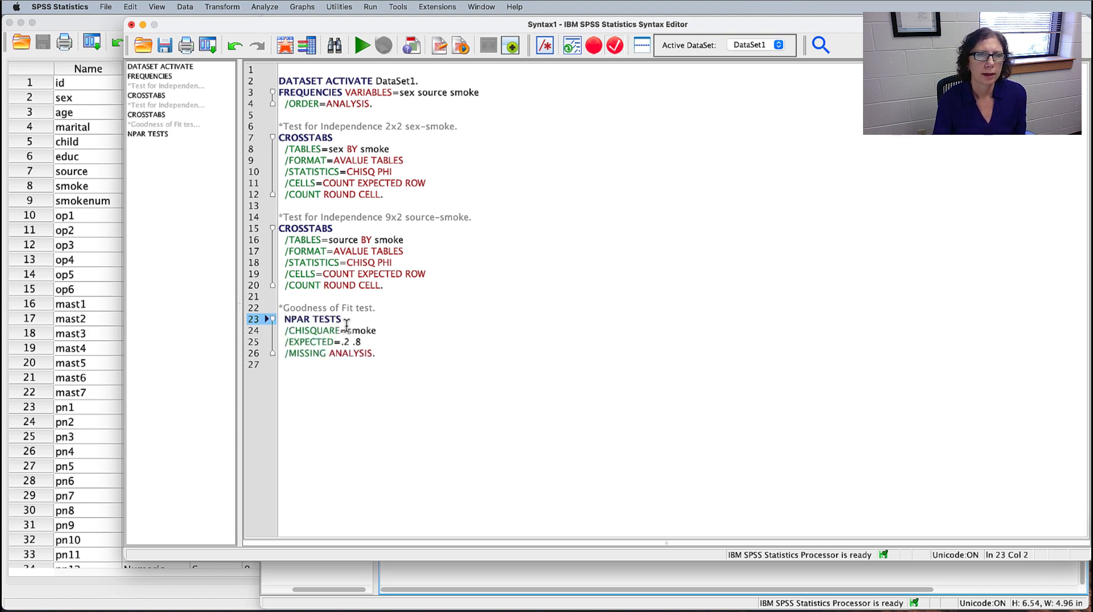
Run only the Goodness of Fit syntax block, from its comment line through the MISSING ANALYSIS line.
{"action": "mouse_move", "coordinate": [293, 331]}
{"action": "left_mouse_down"}
{"action": "mouse_move", "coordinate": [373, 331]}
{"action": "mouse_move", "coordinate": [294, 342]}
{"action": "left_mouse_up"}
{"action": "left_click", "coordinate": [403, 354]}
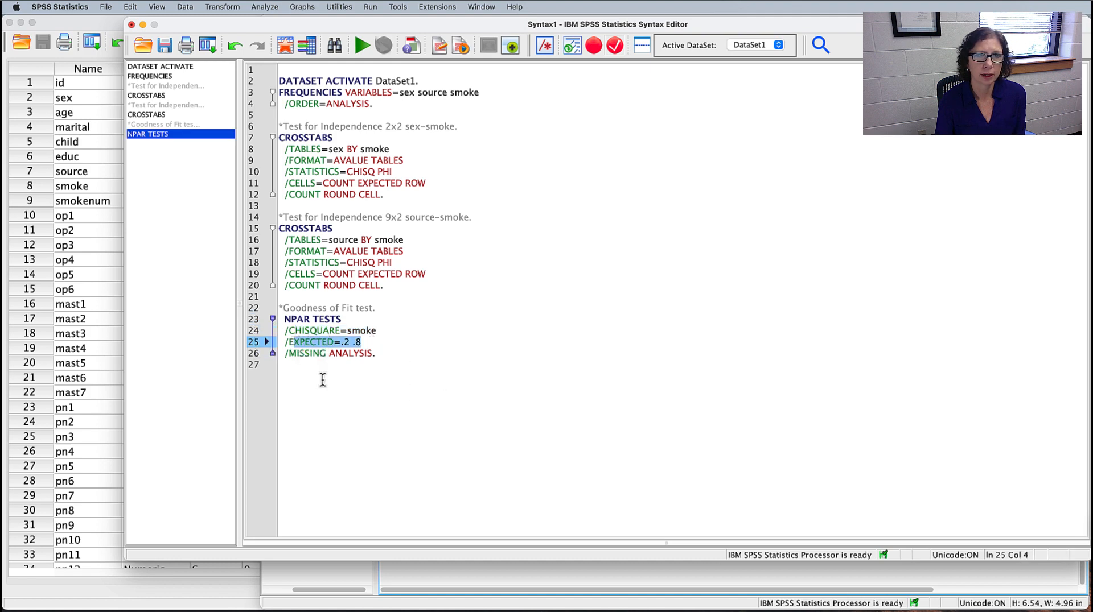
{"action": "left_click", "coordinate": [424, 393]}
{"action": "left_click_drag", "start_coordinate": [377, 354], "coordinate": [271, 309]}
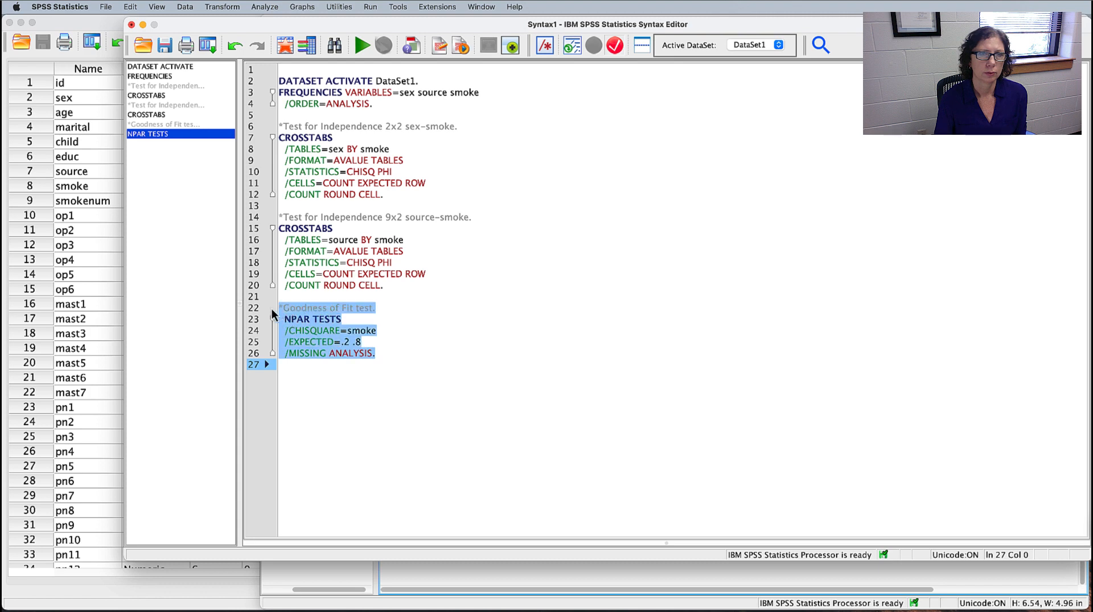
{"action": "left_click", "coordinate": [362, 45]}
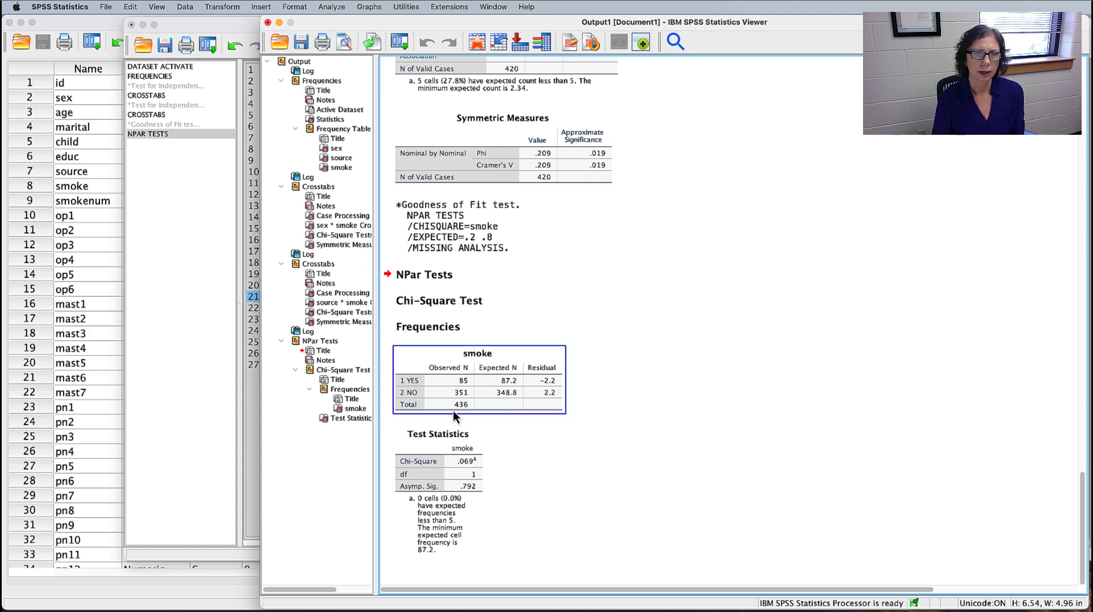
Examine the smoke frequencies table and the chi-square value, df and significance in the Test Statistics table.
{"action": "left_click_drag", "start_coordinate": [467, 434], "coordinate": [473, 422]}
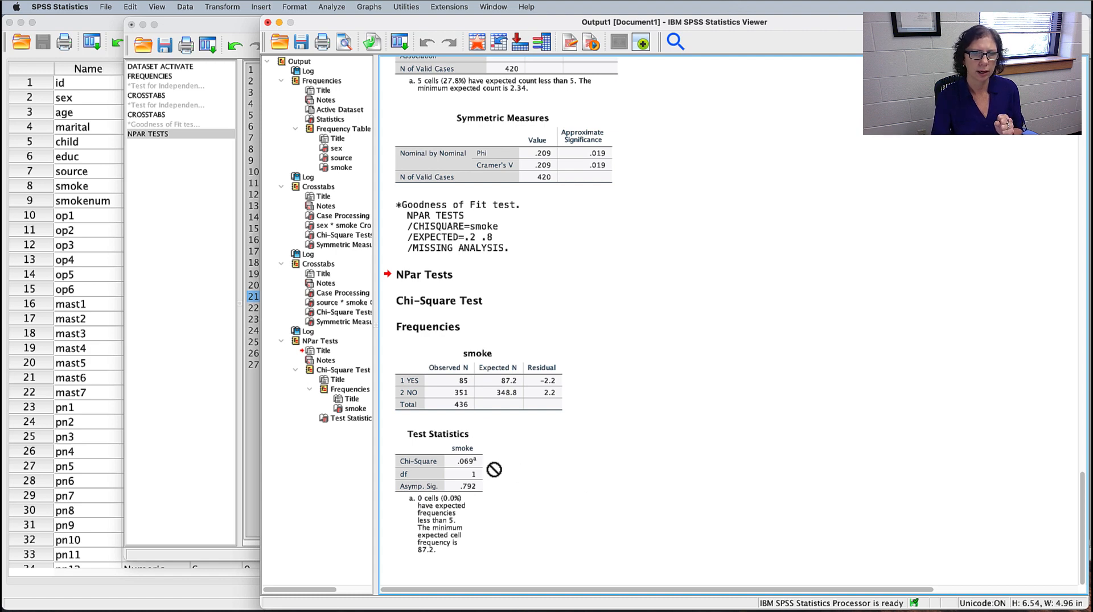
{"action": "left_click", "coordinate": [423, 464]}
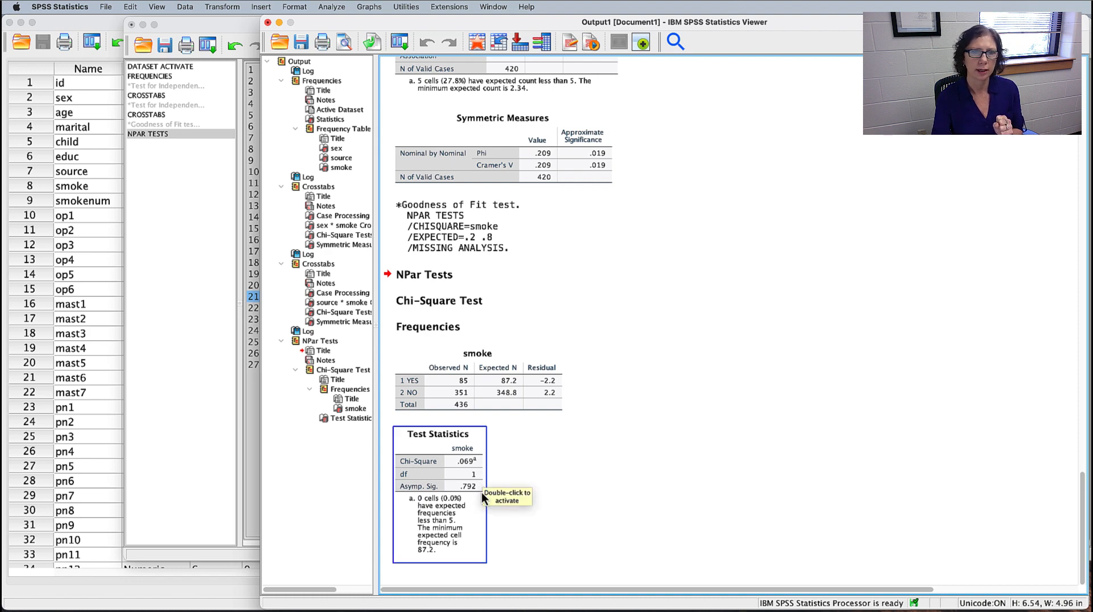
{"action": "left_click_drag", "start_coordinate": [482, 494], "coordinate": [515, 501]}
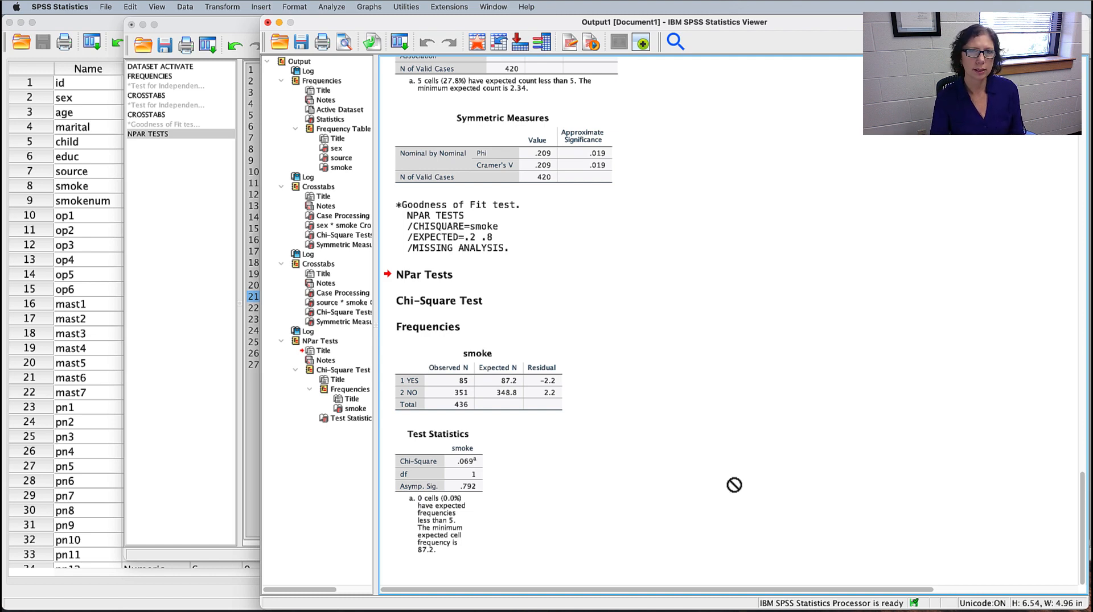
Switch to the Word lab sheet and read the goodness of fit write-up example, including its reported chi-square statistics.
{"action": "key", "text": "super+Tab"}
{"action": "scroll", "coordinate": [501, 391], "scroll_direction": "down", "scroll_amount": 5}
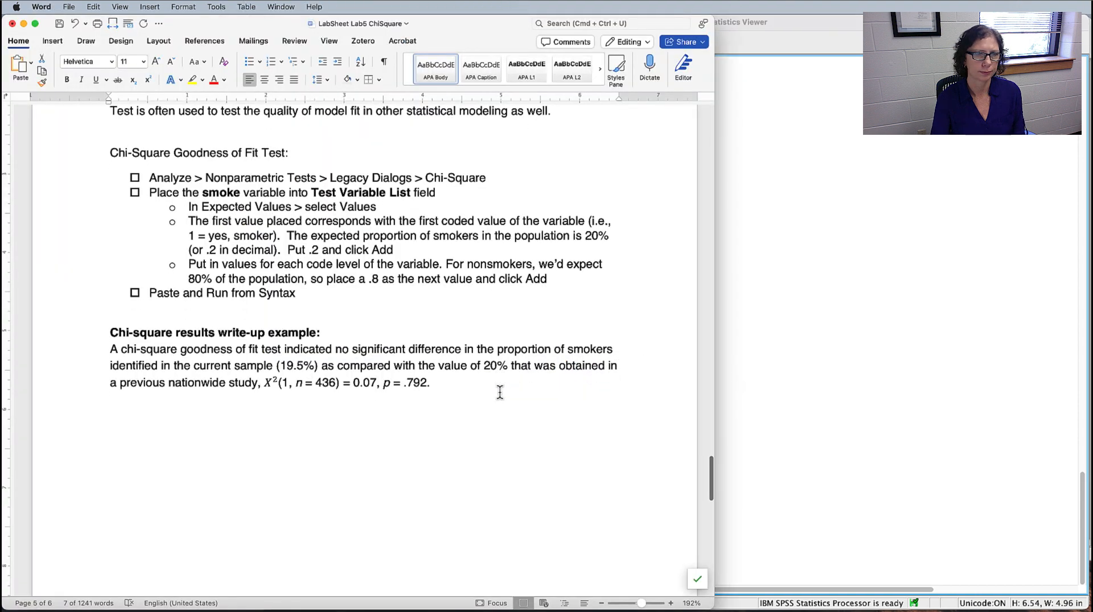
{"action": "scroll", "coordinate": [498, 391], "scroll_direction": "up", "scroll_amount": 1}
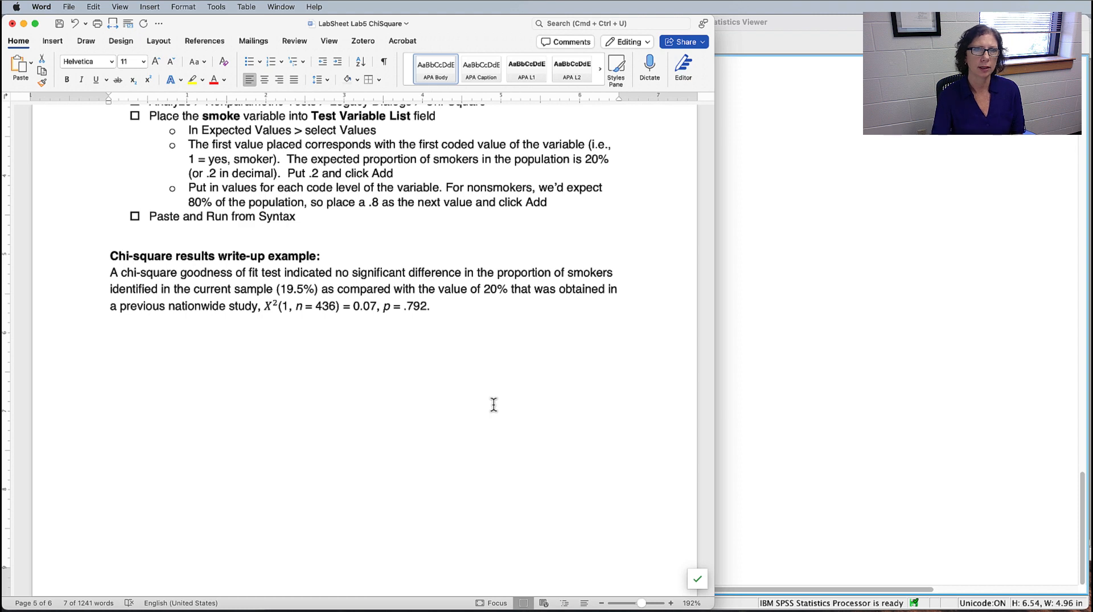
{"action": "left_click_drag", "start_coordinate": [264, 307], "coordinate": [433, 308]}
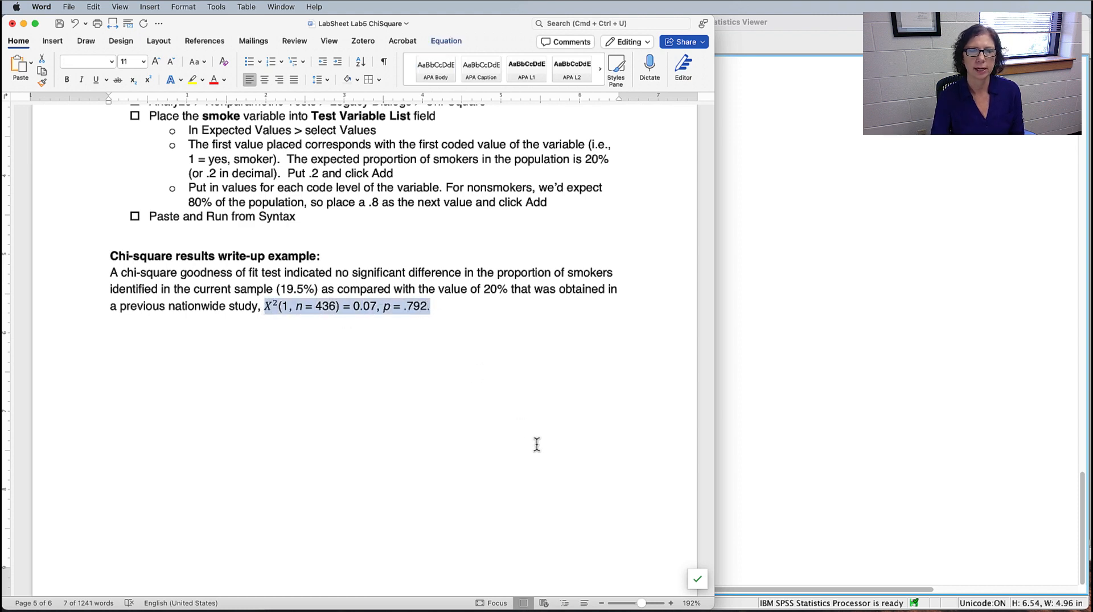
{"action": "left_click", "coordinate": [456, 306]}
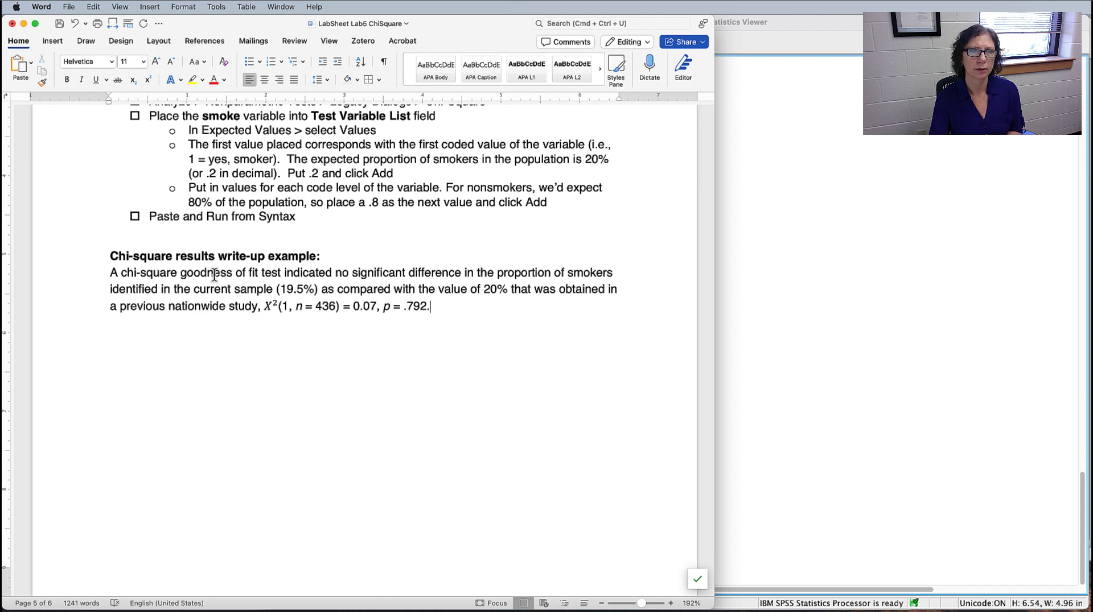
{"action": "left_click_drag", "start_coordinate": [196, 274], "coordinate": [345, 274]}
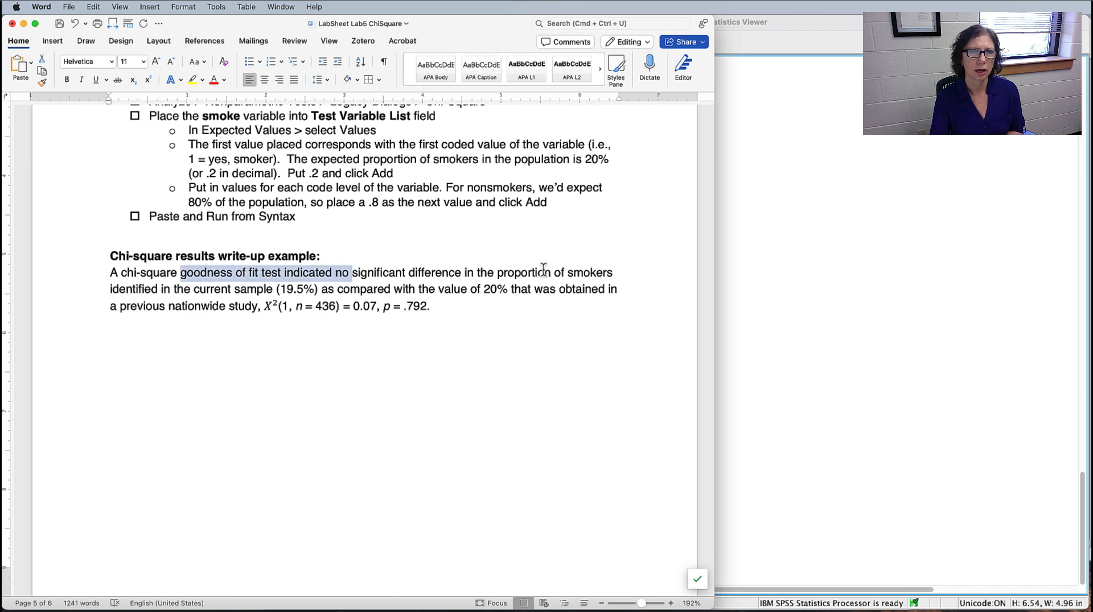
{"action": "left_click_drag", "start_coordinate": [544, 272], "coordinate": [508, 290]}
{"action": "left_click_drag", "start_coordinate": [251, 306], "coordinate": [518, 305]}
Append to the goodness of fit write-up: "This result indicates that the sample is representative of smokers in the larger population.".
{"action": "left_click", "coordinate": [518, 305]}
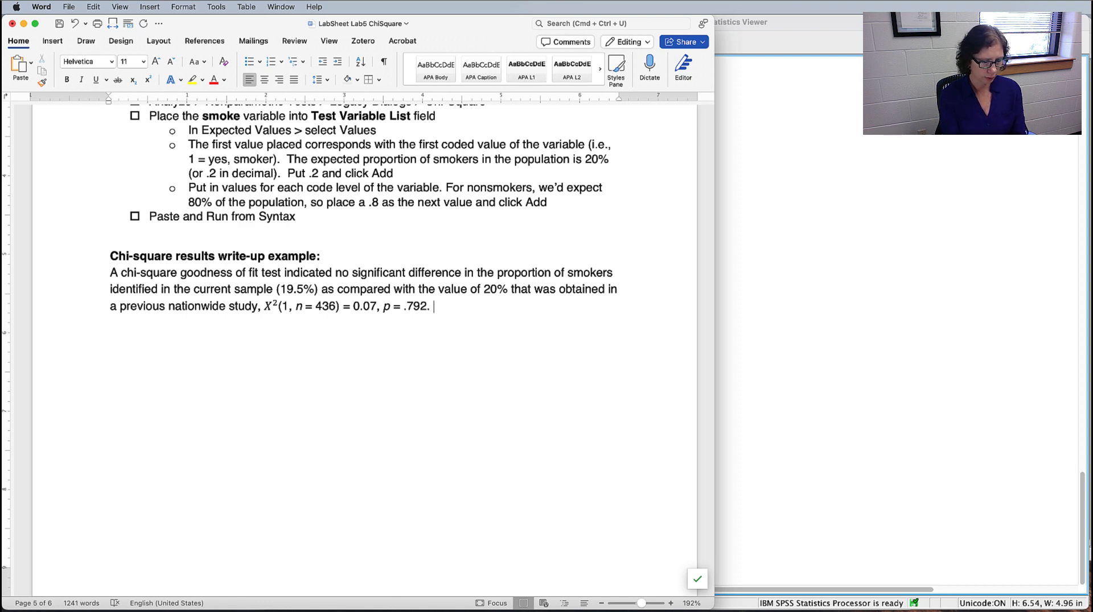
{"action": "type", "text": "This r"}
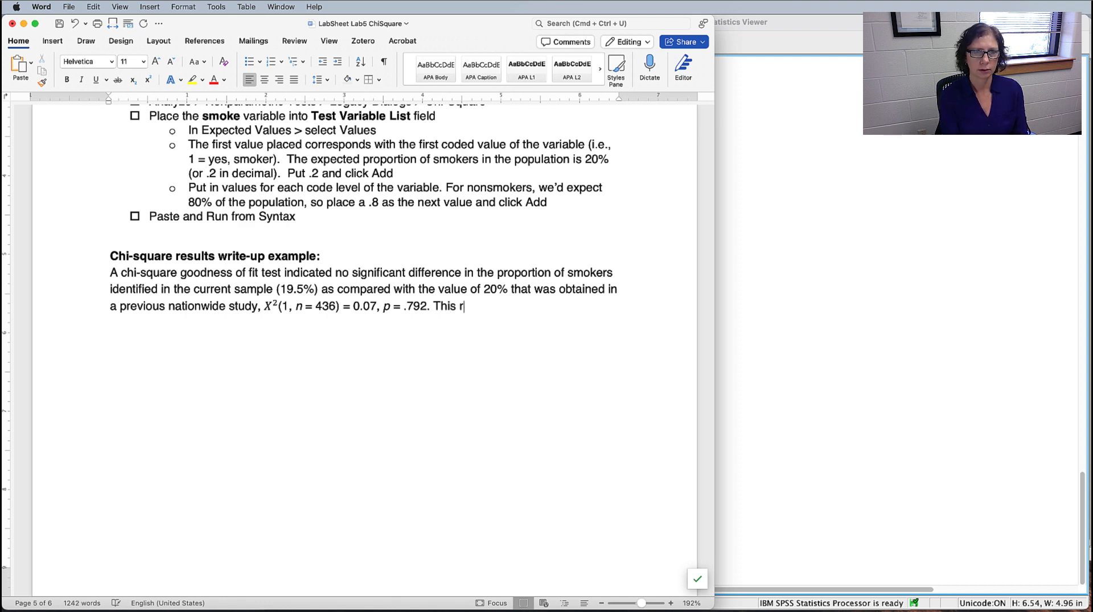
{"action": "type", "text": "esult in"}
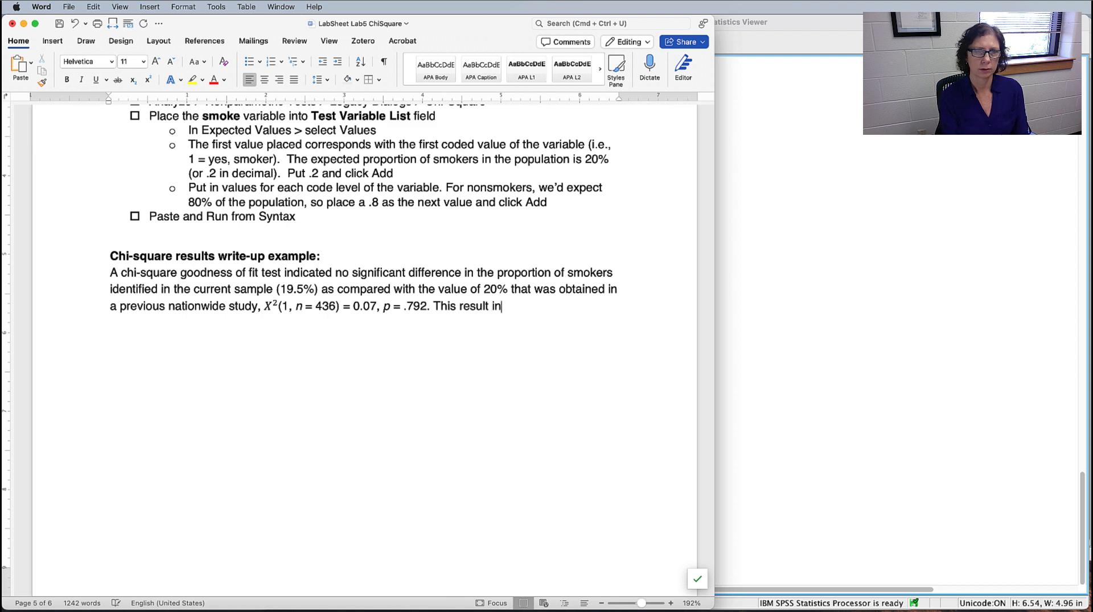
{"action": "type", "text": "dicates that th"}
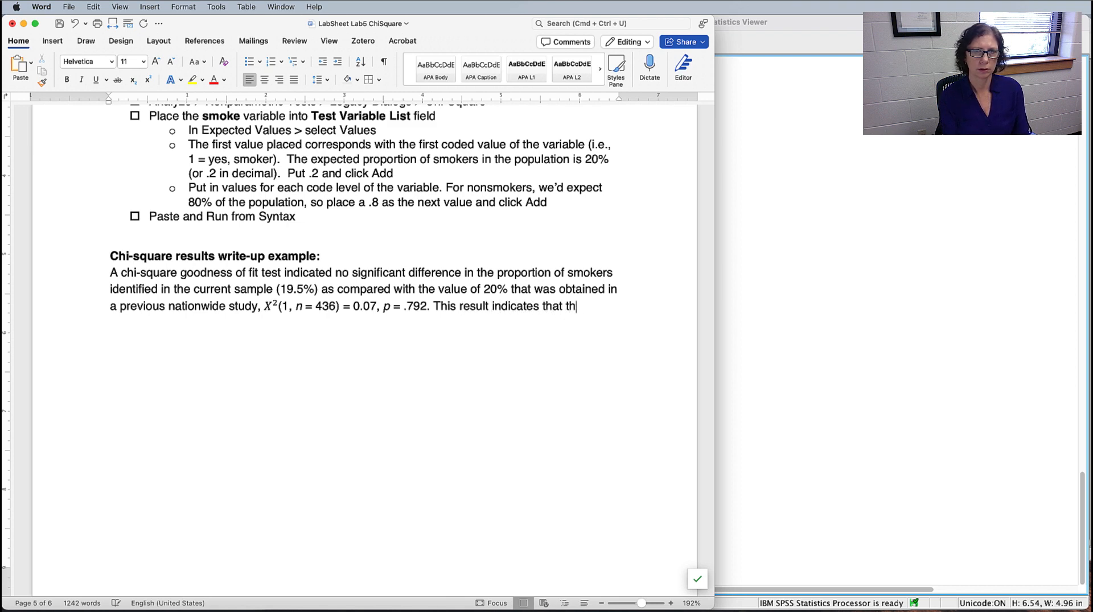
{"action": "type", "text": "e sample is re"}
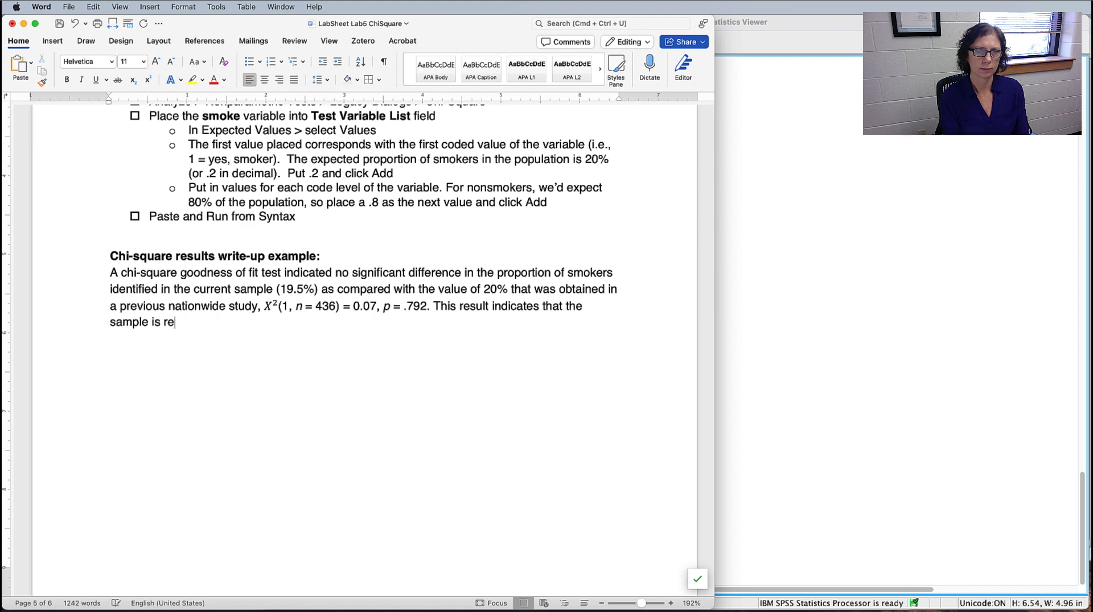
{"action": "type", "text": "presentative "}
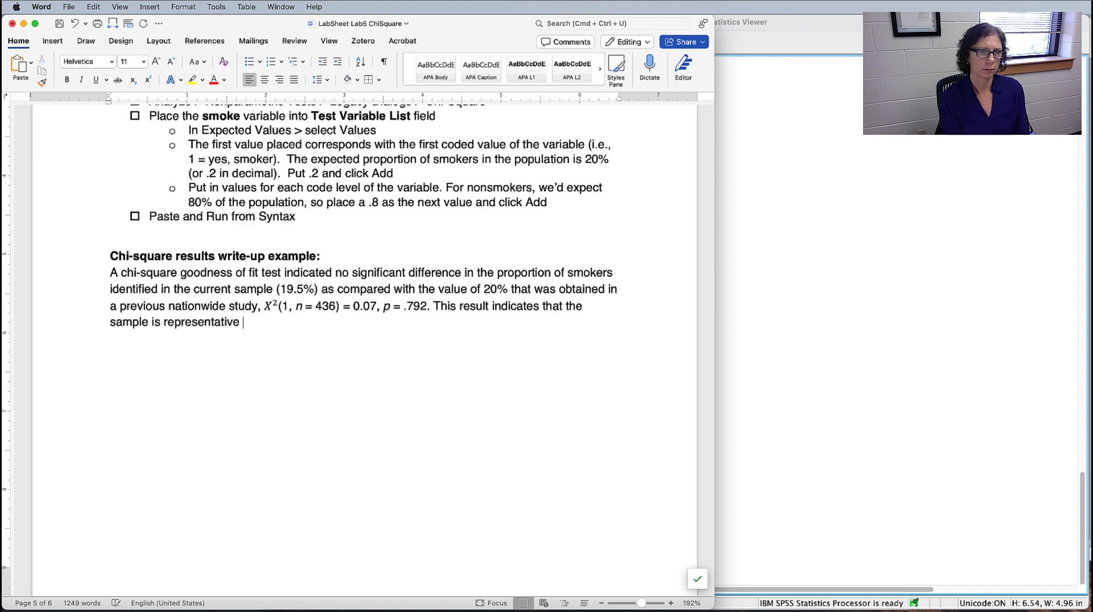
{"action": "type", "text": "of smokers in "}
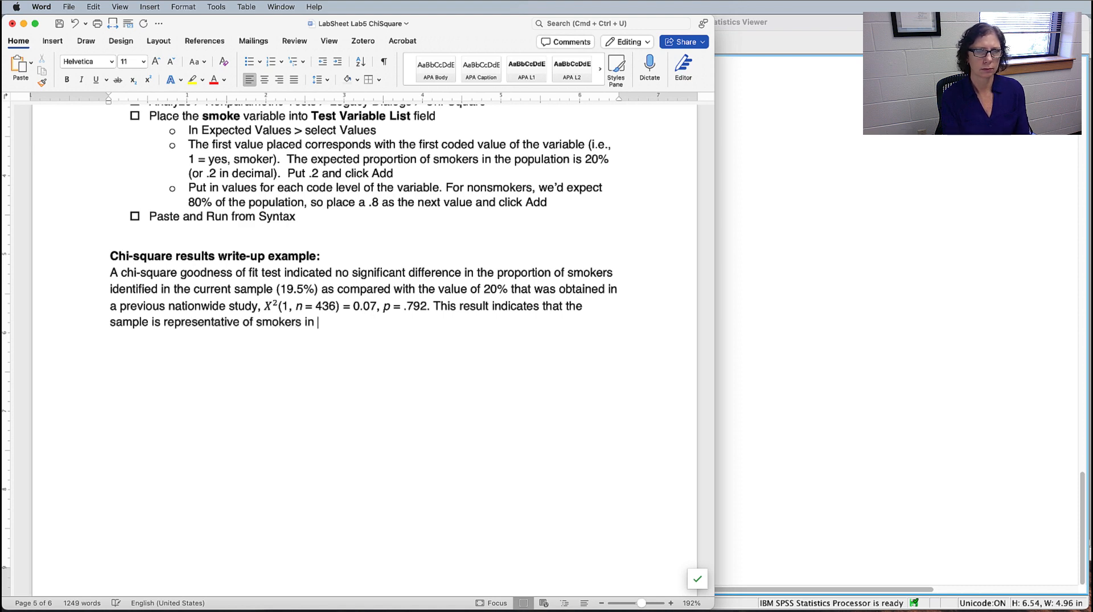
{"action": "type", "text": "the po"}
{"action": "key", "text": "BackSpace"}
{"action": "key", "text": "BackSpace"}
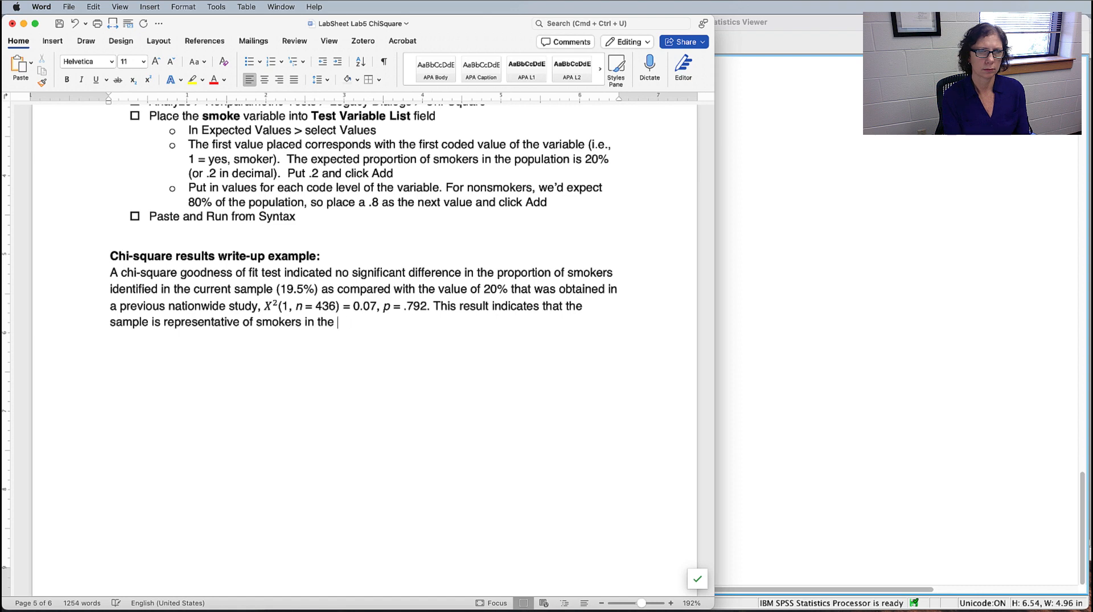
{"action": "type", "text": "larger po"}
{"action": "type", "text": "pulation."}
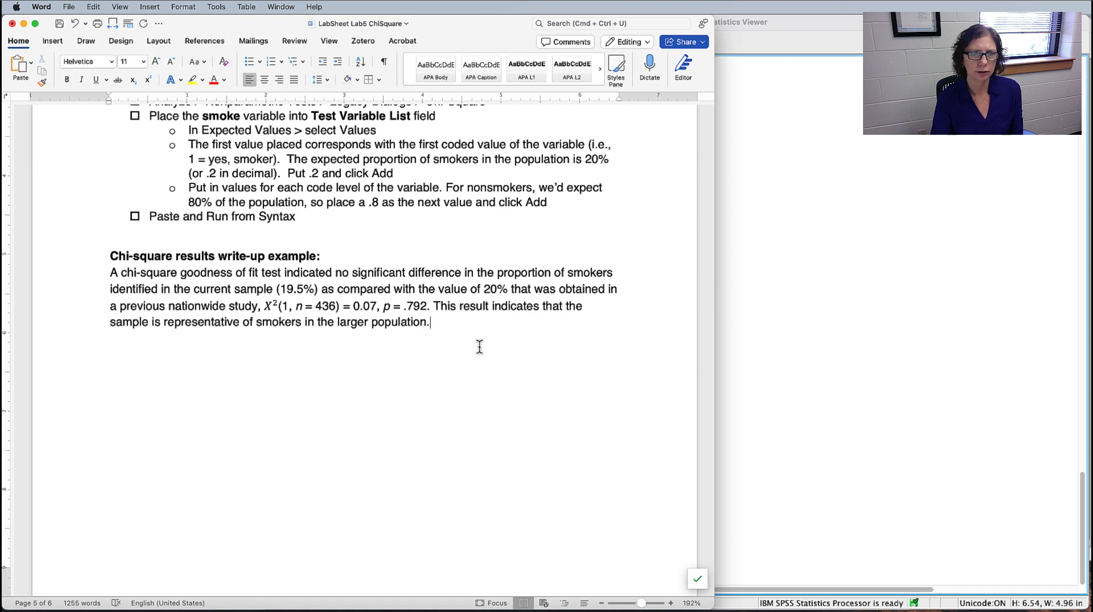
Look over the completed write-up and switch back to the goodness of fit results in the SPSS Statistics Viewer.
{"action": "scroll", "coordinate": [479, 347], "scroll_direction": "up", "scroll_amount": 3}
{"action": "scroll", "coordinate": [479, 346], "scroll_direction": "down", "scroll_amount": 2}
{"action": "scroll", "coordinate": [479, 346], "scroll_direction": "up", "scroll_amount": 3}
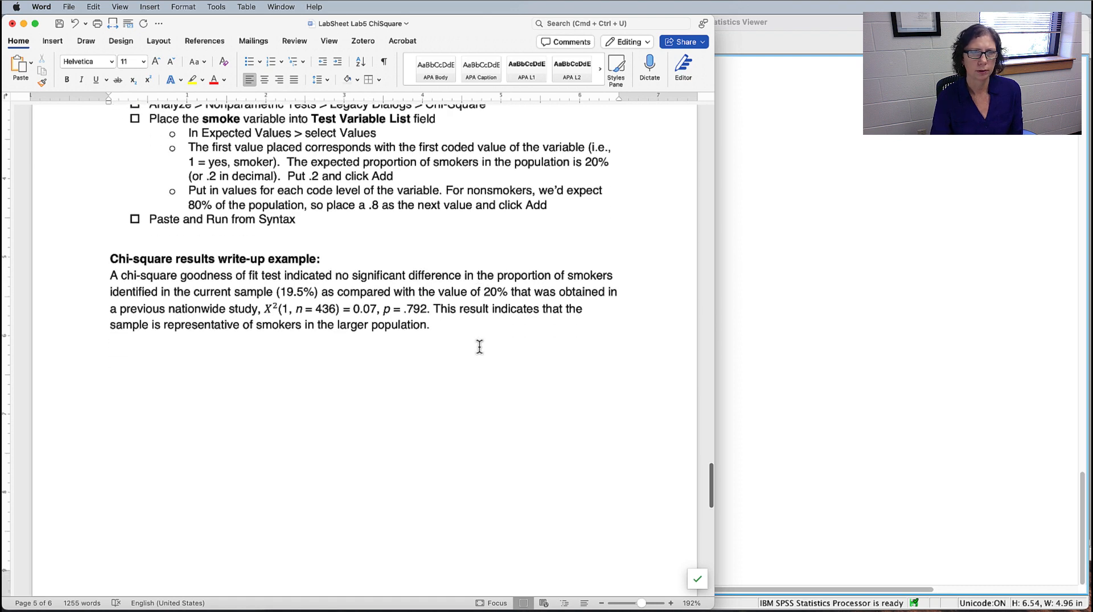
{"action": "left_click", "coordinate": [848, 349]}
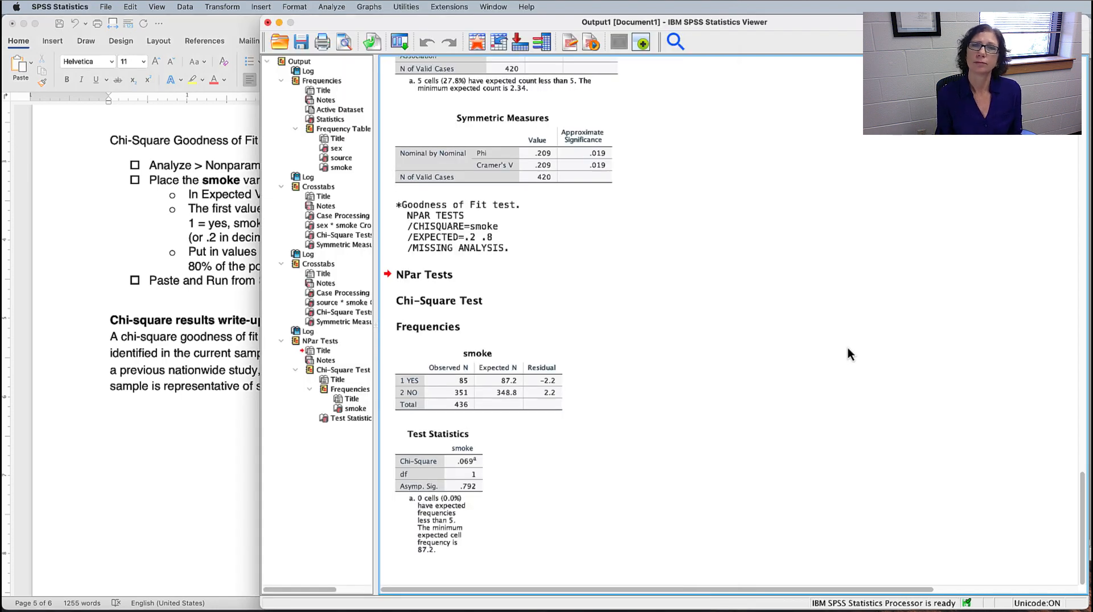